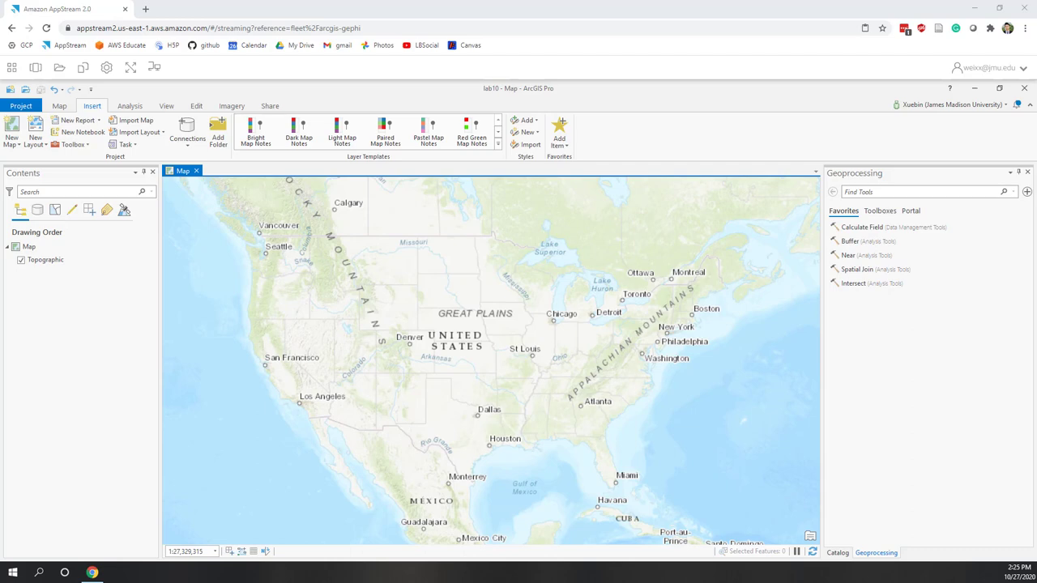
# Search the entire portal catalog for "mass shooting 2019".
pyautogui.click(837, 552)
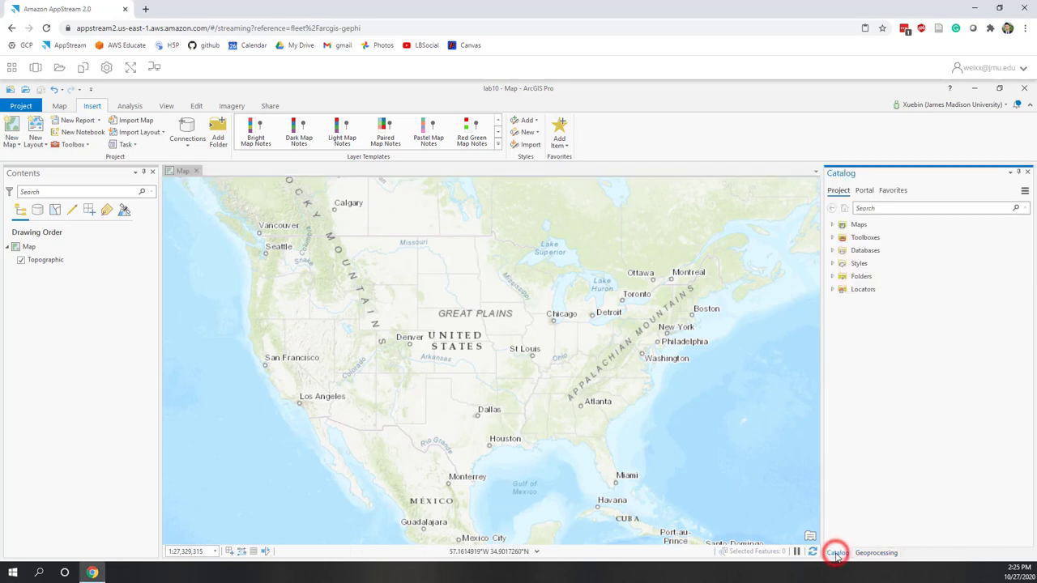
pyautogui.click(864, 190)
pyautogui.click(869, 210)
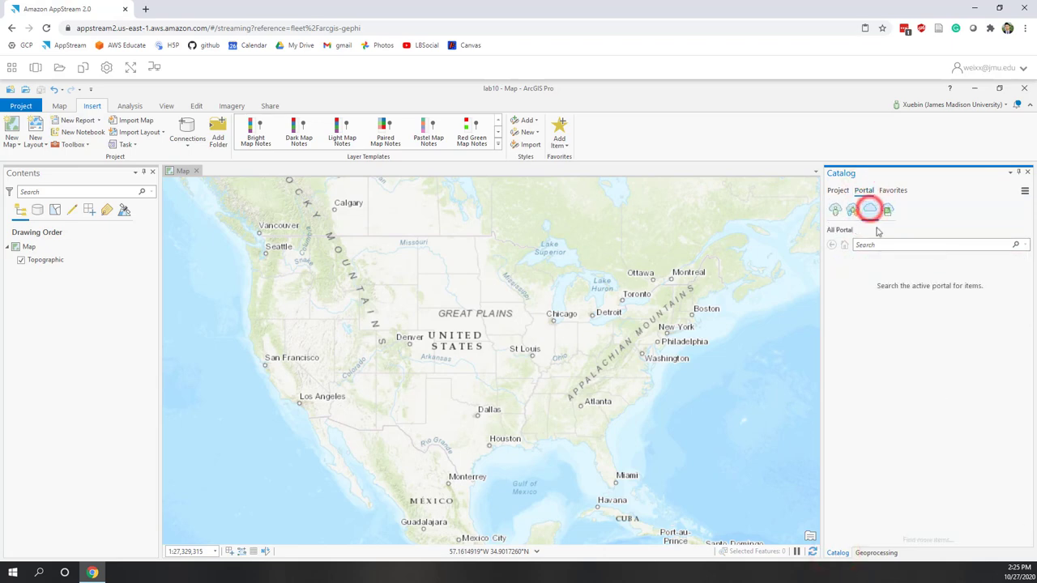
pyautogui.click(883, 247)
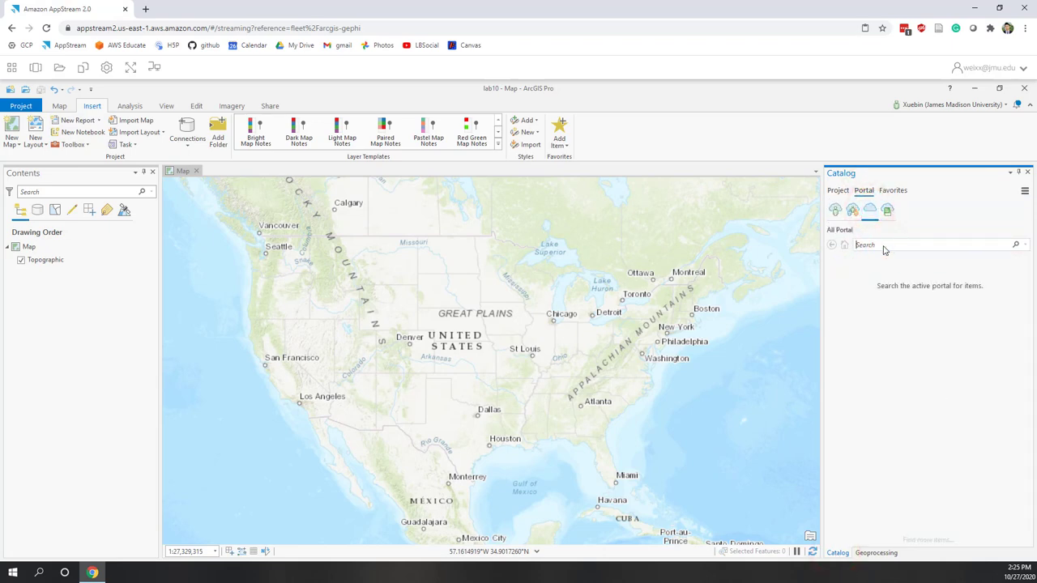
pyautogui.write('ma')
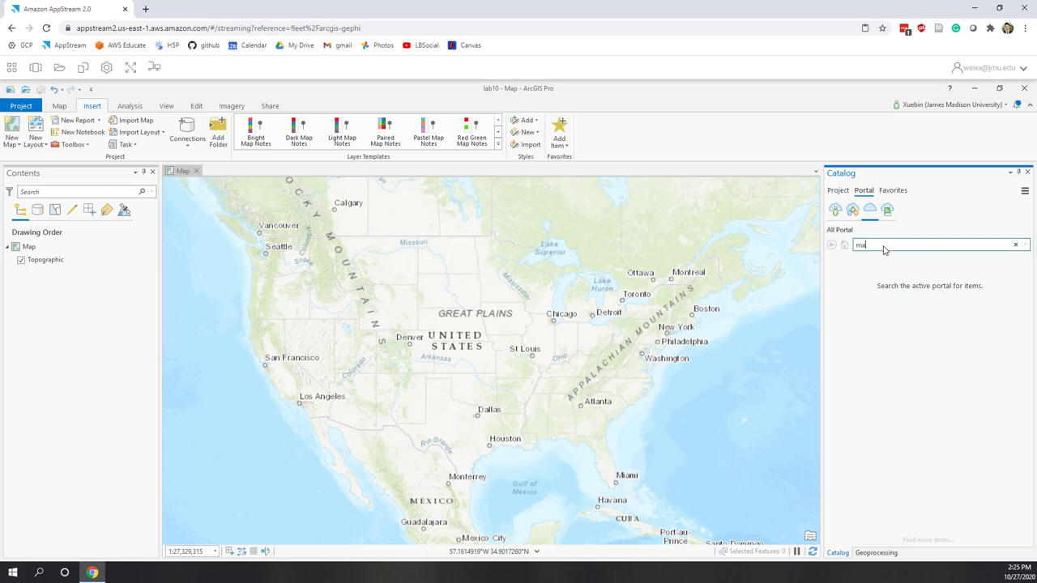
pyautogui.write('ss shooting 2019')
pyautogui.press('Return')
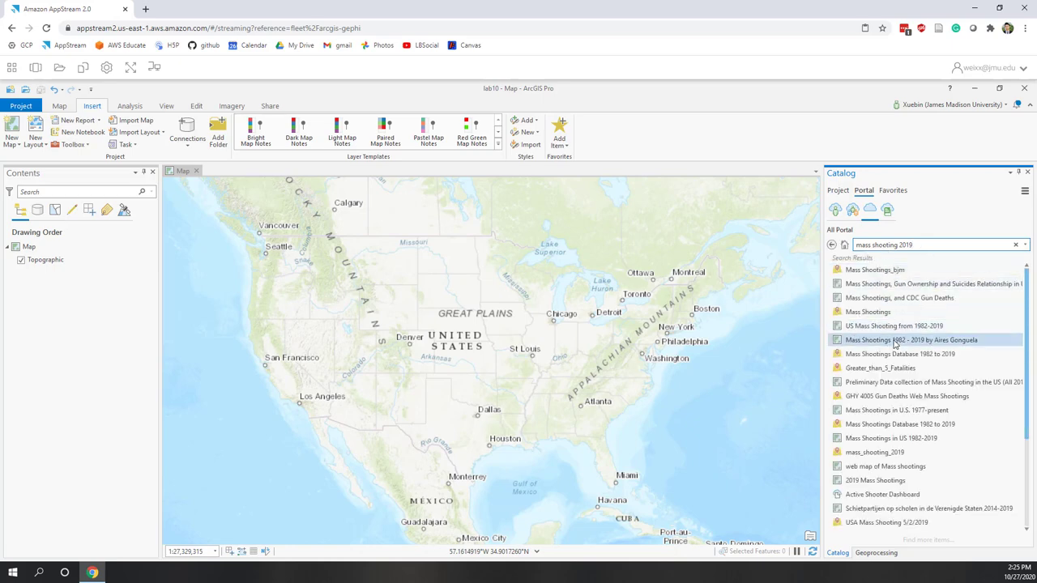
# Add the hosted feature layer mass_shooting_2019 from the portal search results to the map.
pyautogui.click(886, 454)
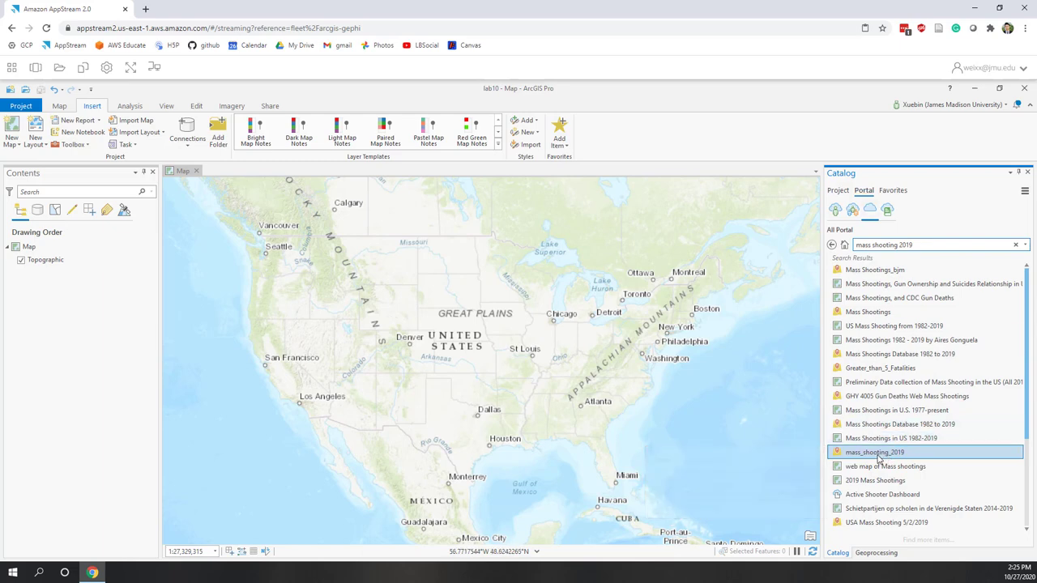
pyautogui.moveTo(879, 458)
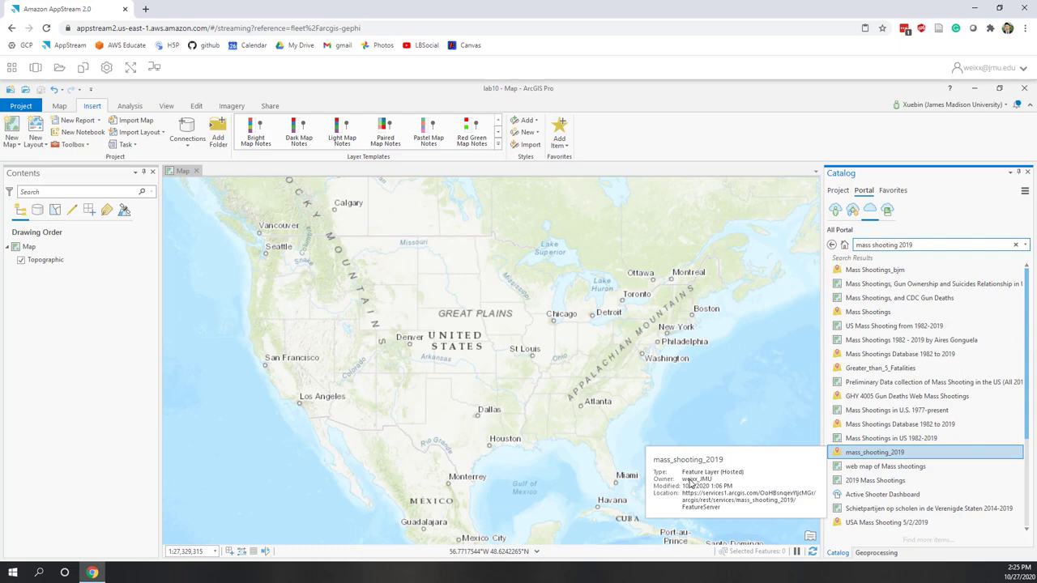
pyautogui.moveTo(846, 453); pyautogui.dragTo(632, 331)
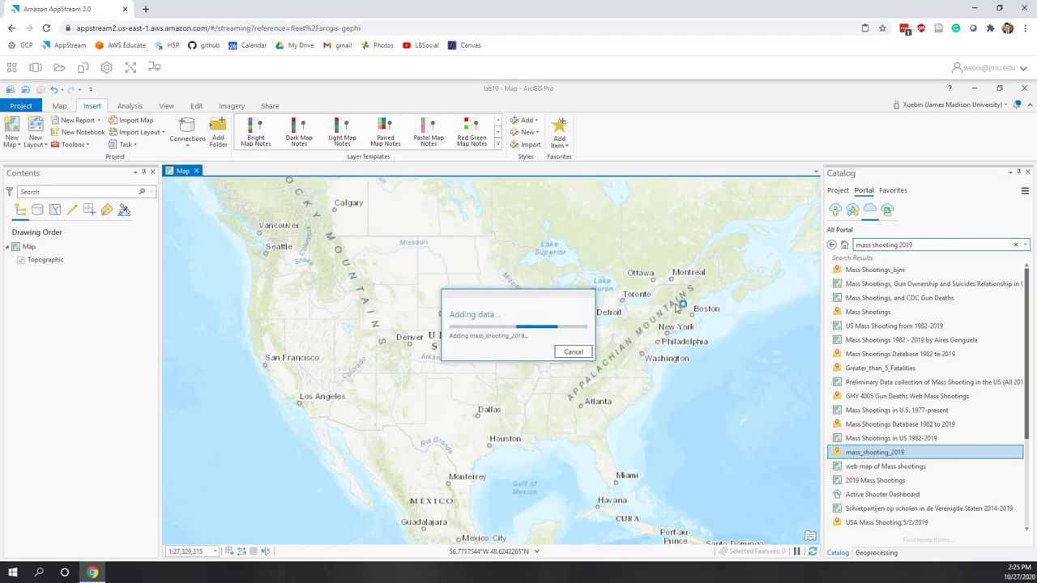
# Search the Living Atlas for "population state" and add the ACS Population Variables - Boundaries layer to the map.
pyautogui.click(888, 212)
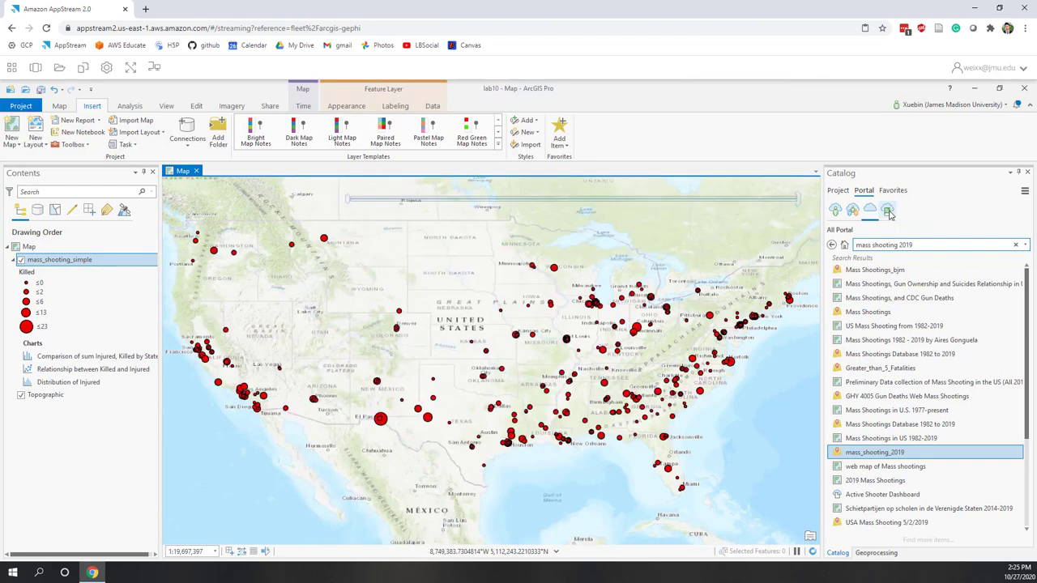
pyautogui.click(888, 211)
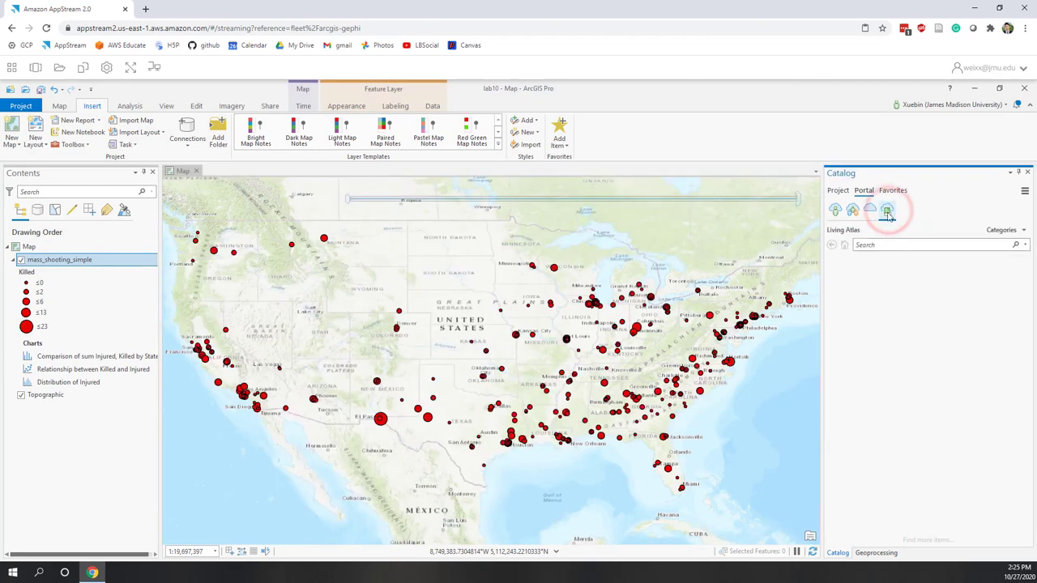
pyautogui.click(866, 247)
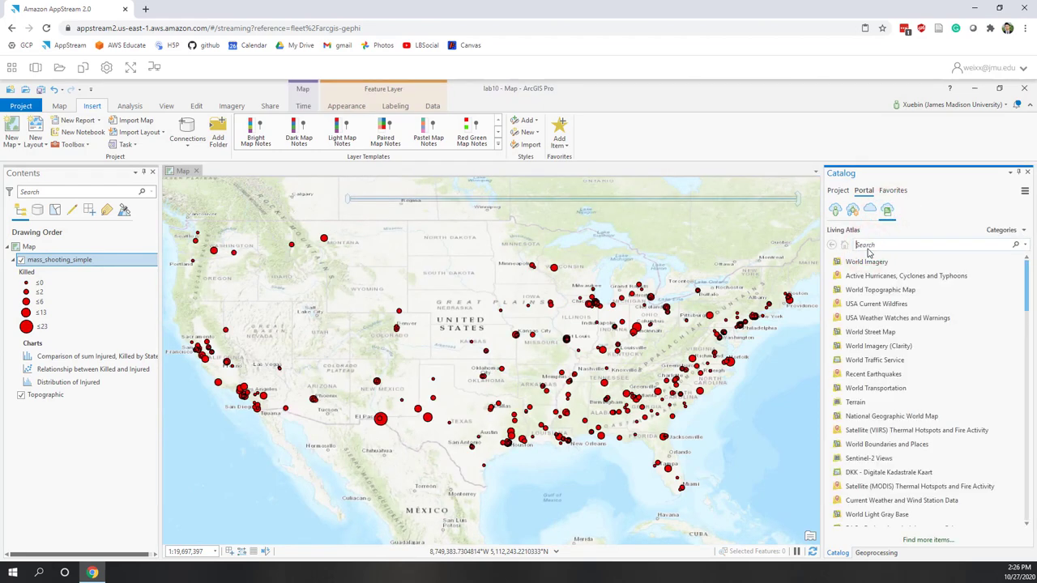
pyautogui.write('population')
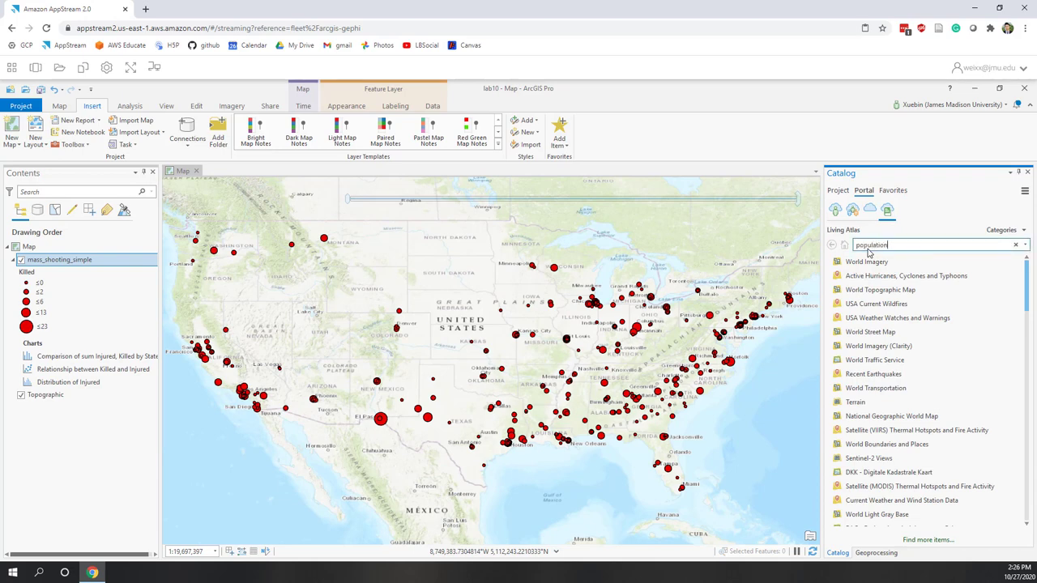
pyautogui.write(' sate')
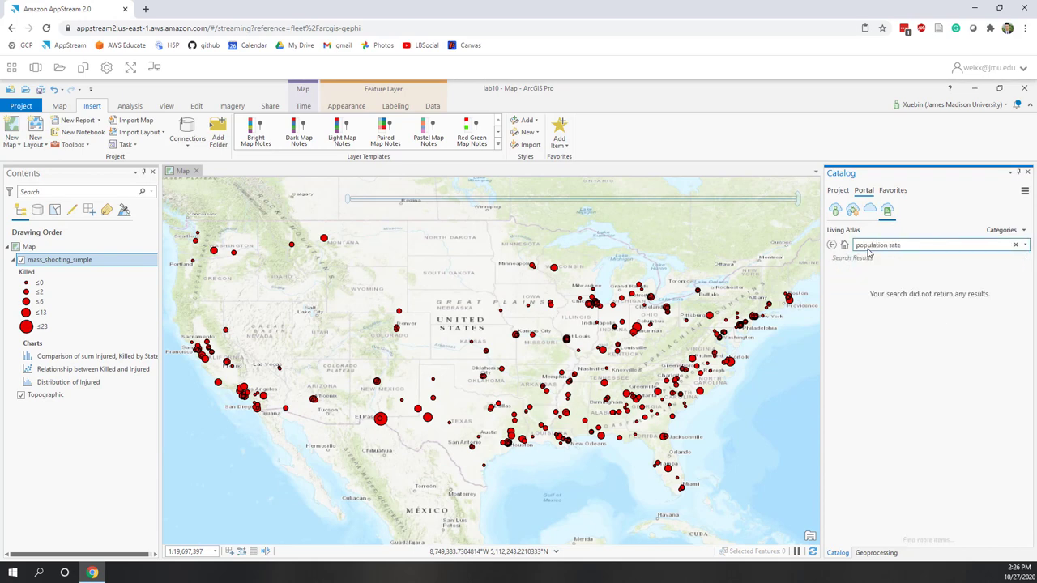
pyautogui.tripleClick(930, 241)
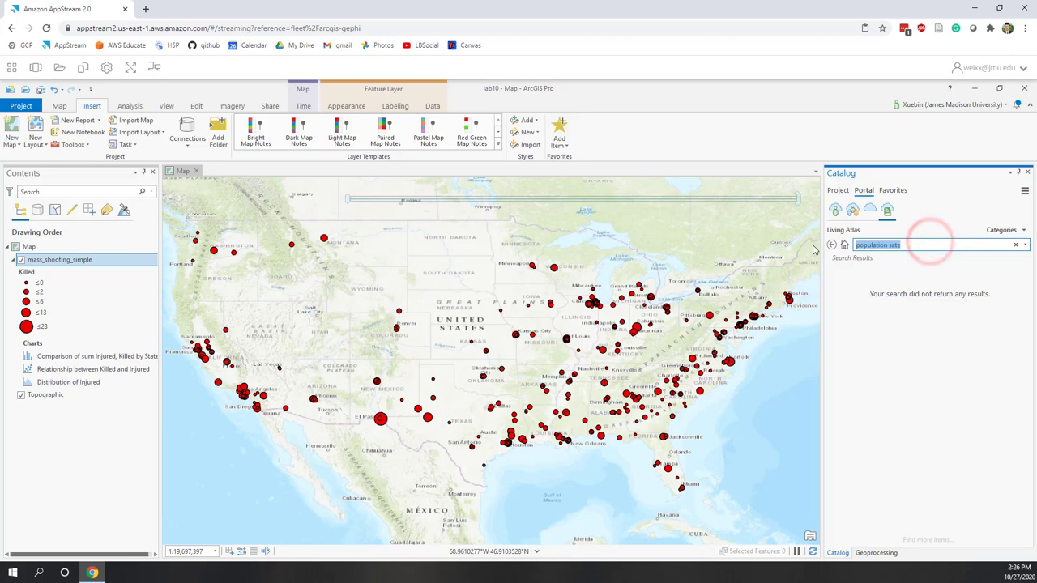
pyautogui.write('population ')
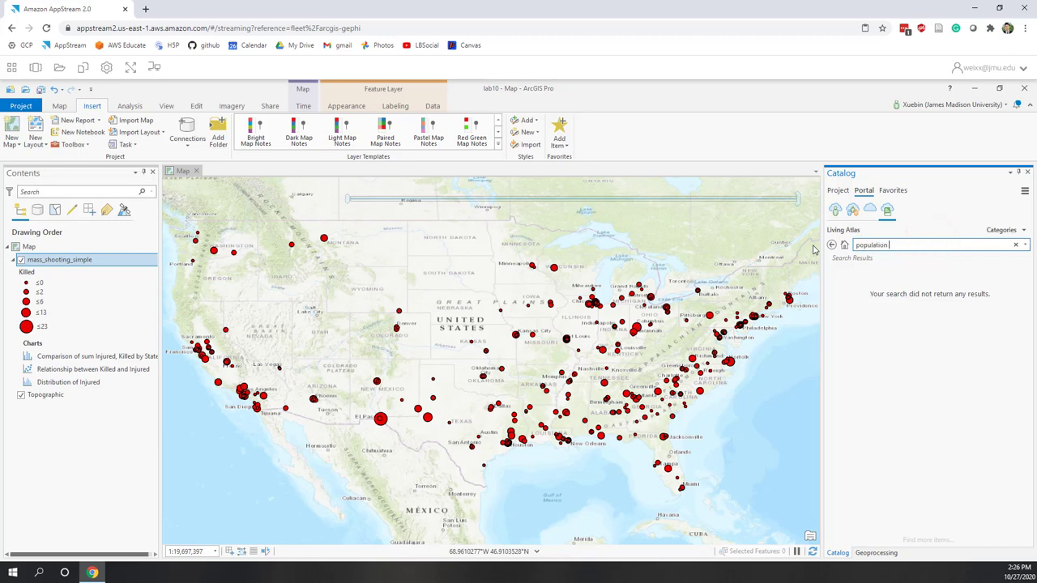
pyautogui.write('state')
pyautogui.press('Return')
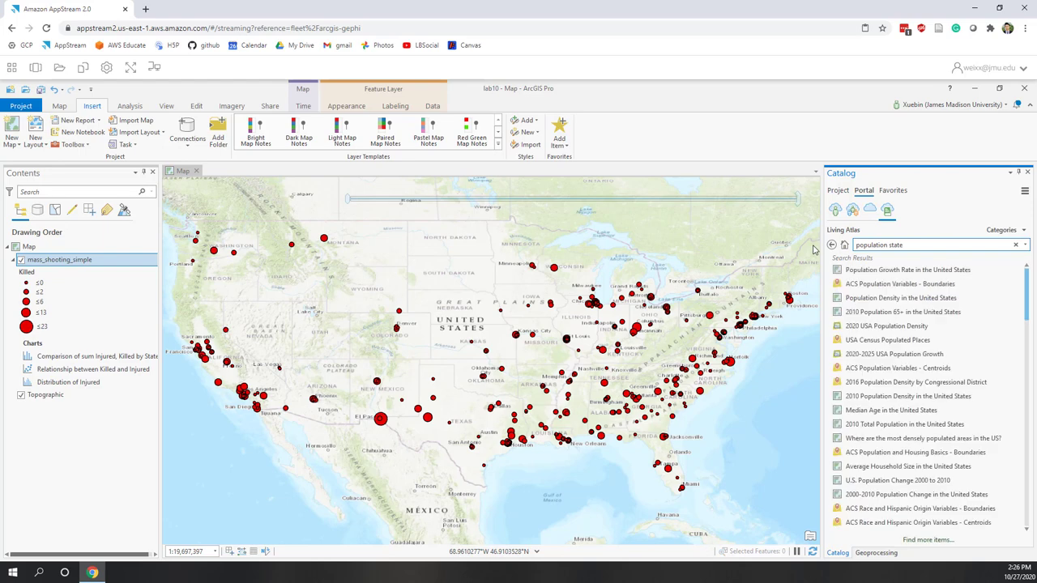
pyautogui.click(875, 283)
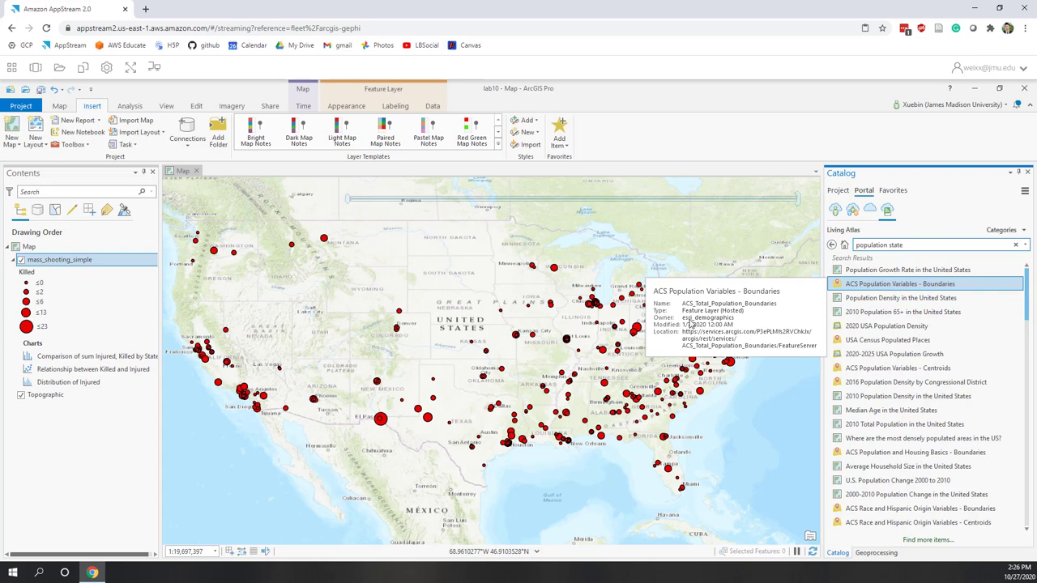
pyautogui.moveTo(894, 285); pyautogui.dragTo(659, 258)
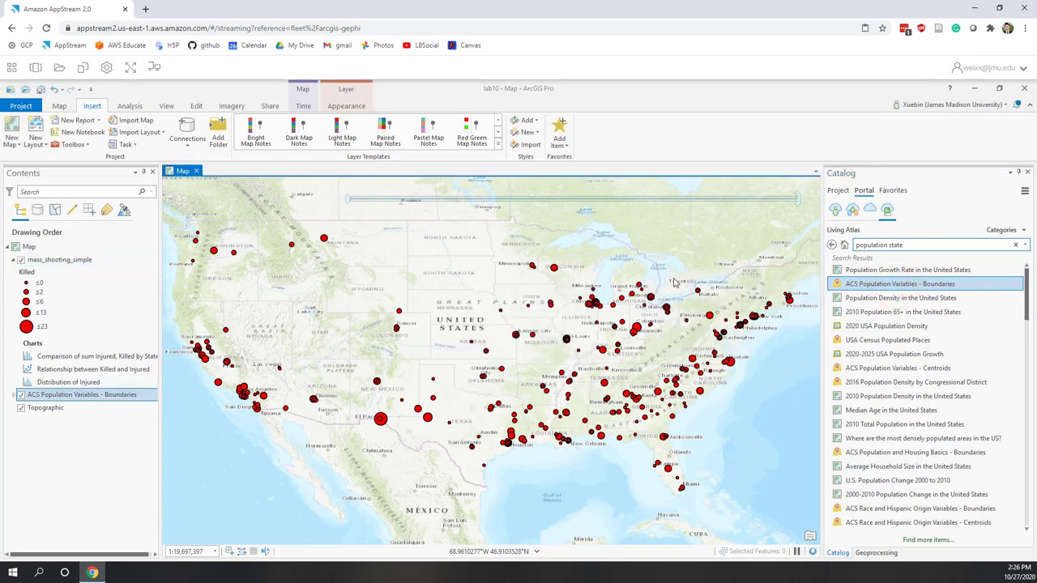
# Start a feature export of the mass_shooting_simple layer to lab10.gdb, naming the output feature class mass_shooting_va.
pyautogui.click(86, 261)
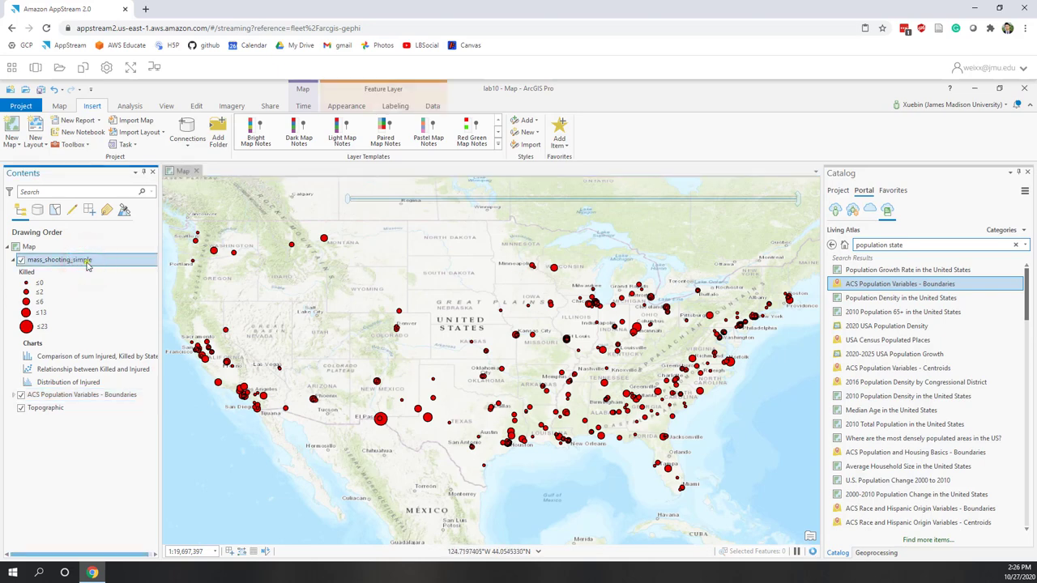
pyautogui.rightClick(88, 265)
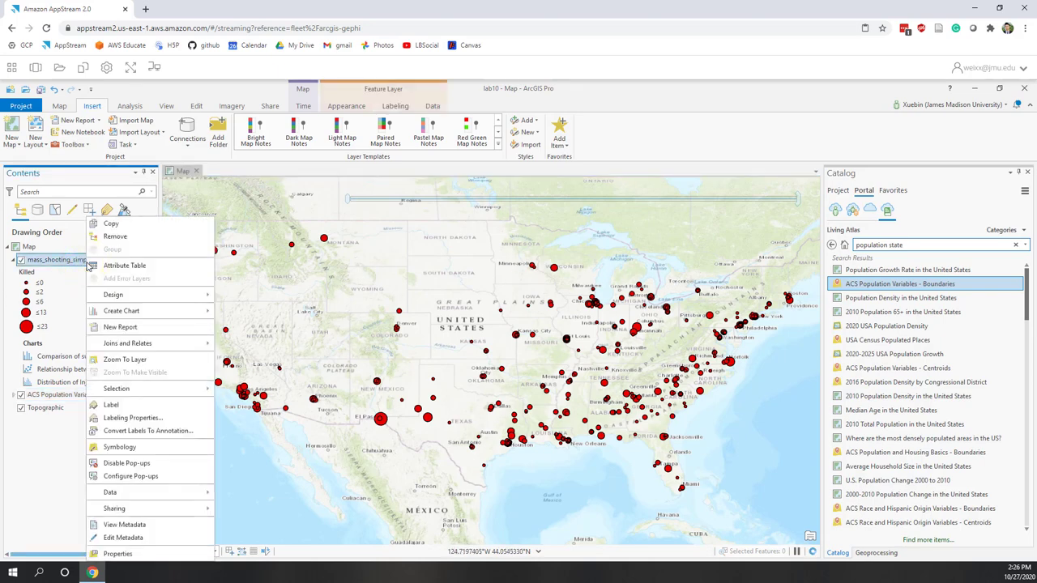
pyautogui.moveTo(185, 493)
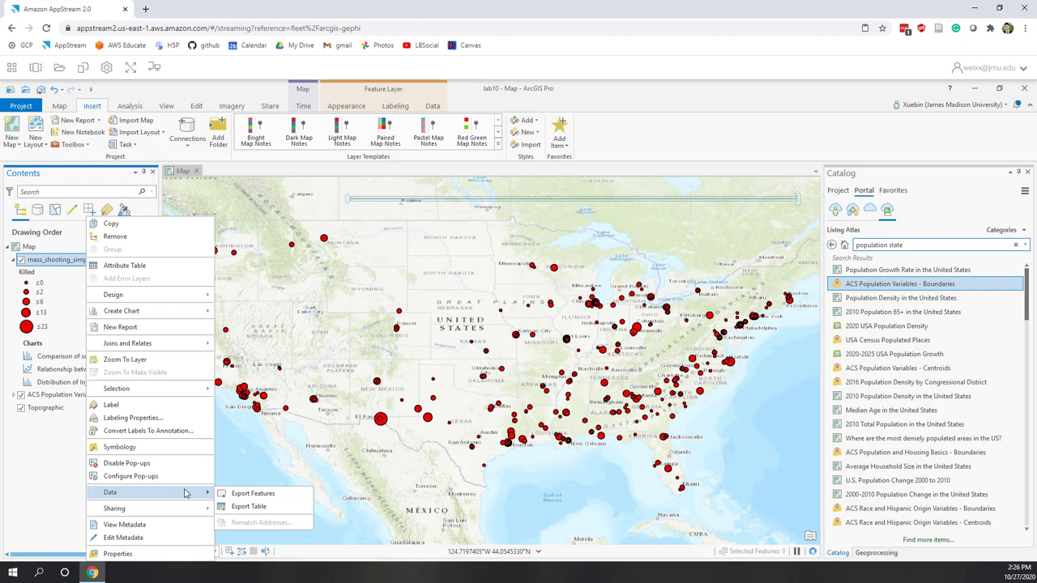
pyautogui.click(235, 494)
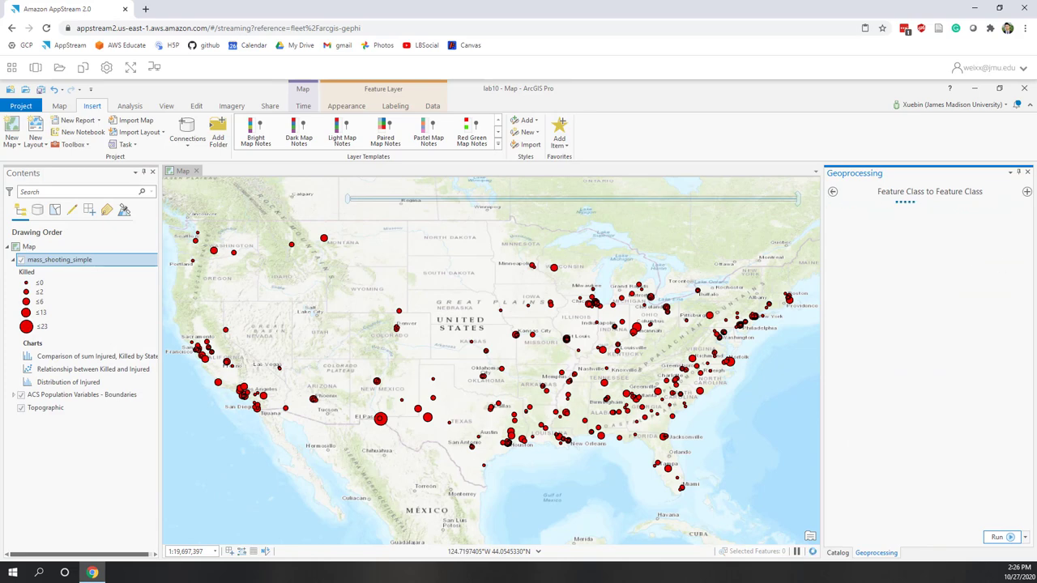
pyautogui.click(870, 251)
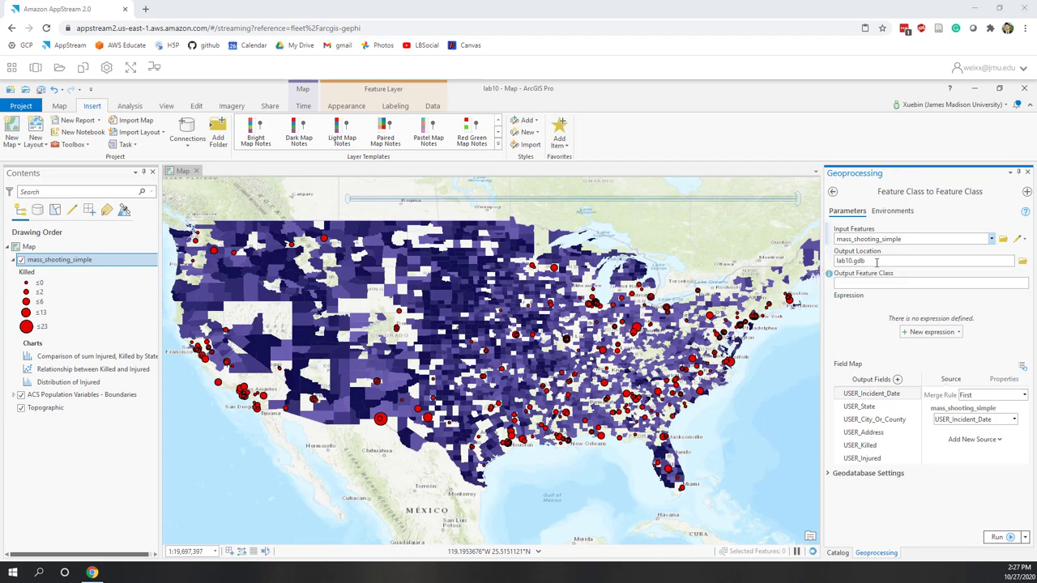
pyautogui.click(908, 282)
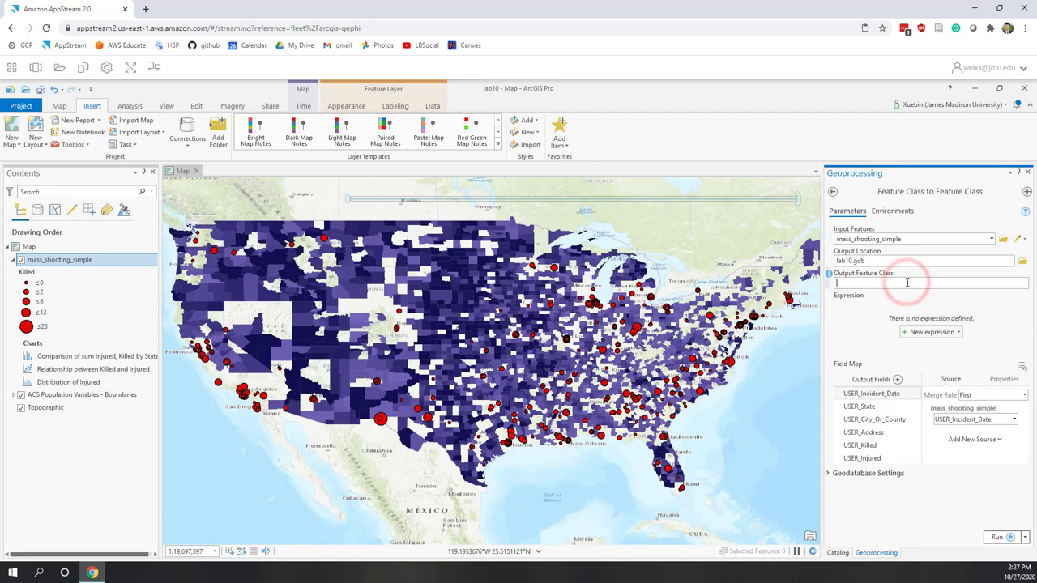
pyautogui.write('mass')
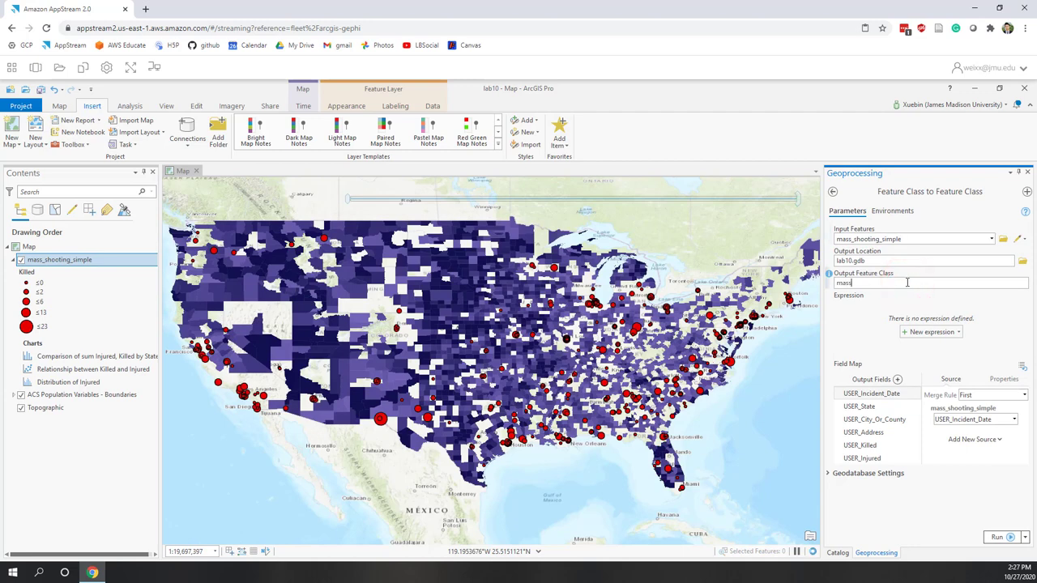
pyautogui.write('_shooting_va')
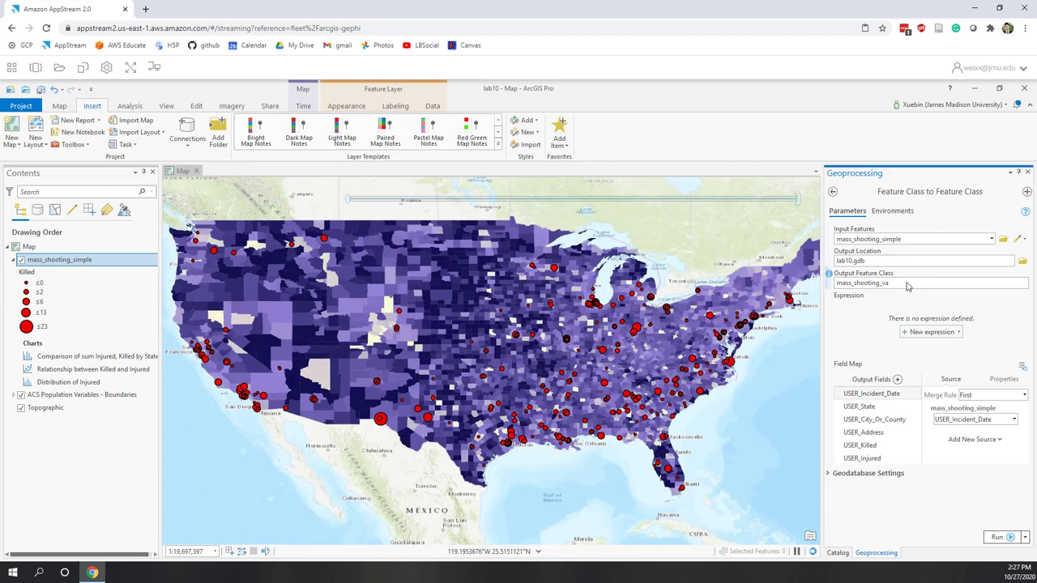
# Add an export expression that keeps only features where State is equal to Virginia.
pyautogui.click(930, 332)
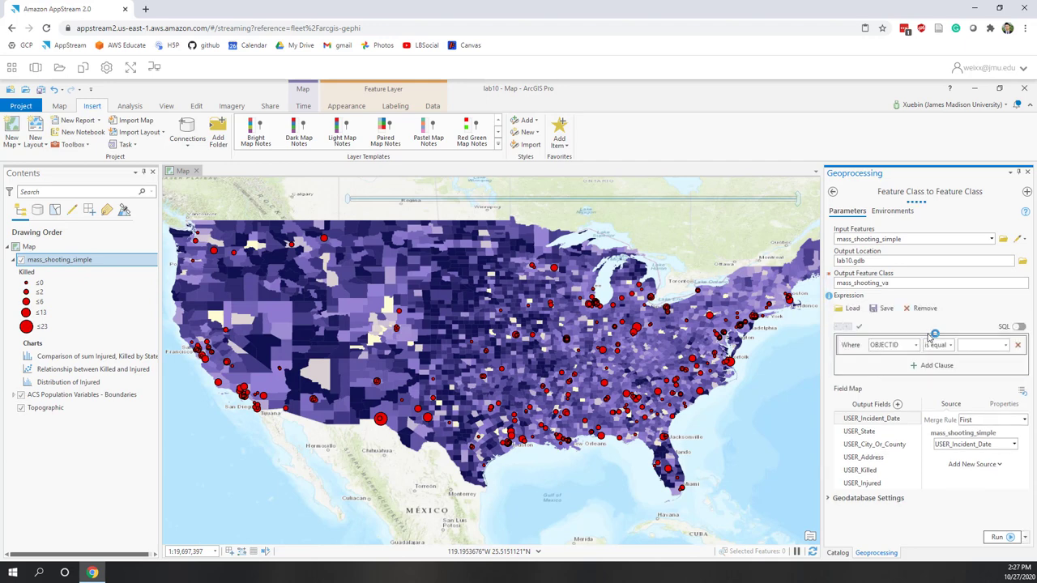
pyautogui.click(915, 345)
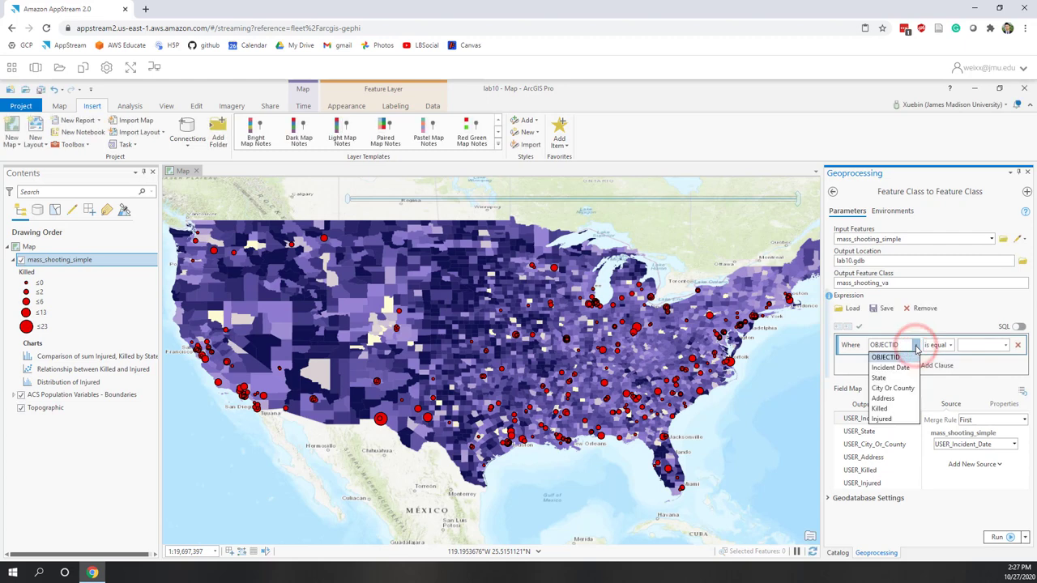
pyautogui.click(881, 378)
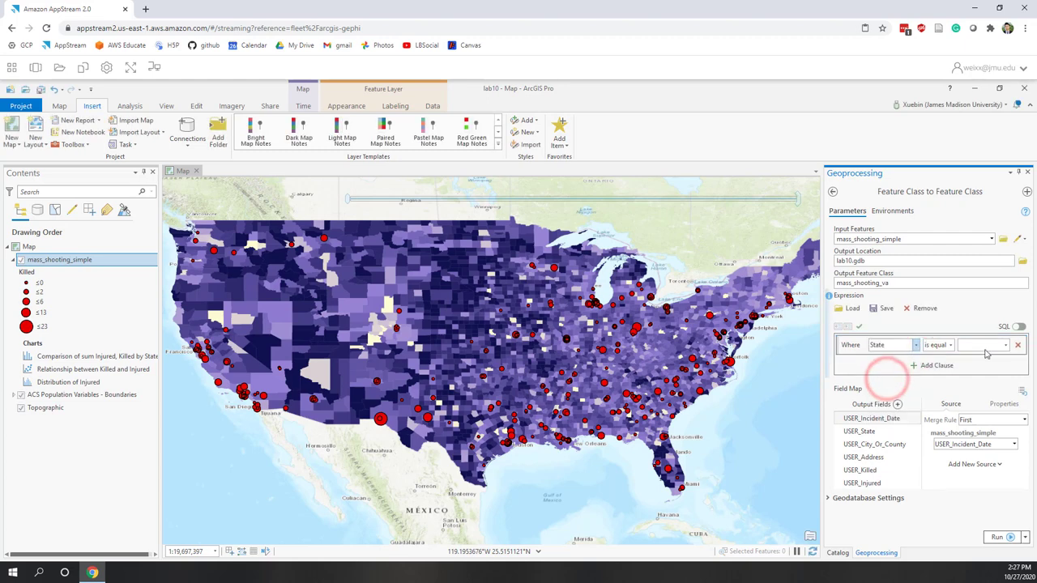
pyautogui.click(1005, 345)
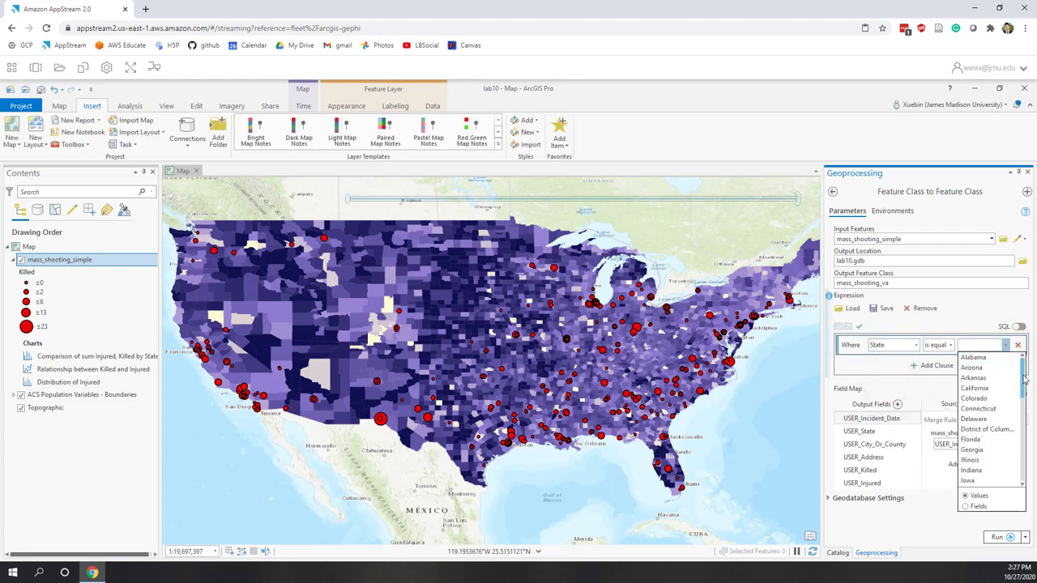
pyautogui.moveTo(1025, 377); pyautogui.dragTo(1020, 485)
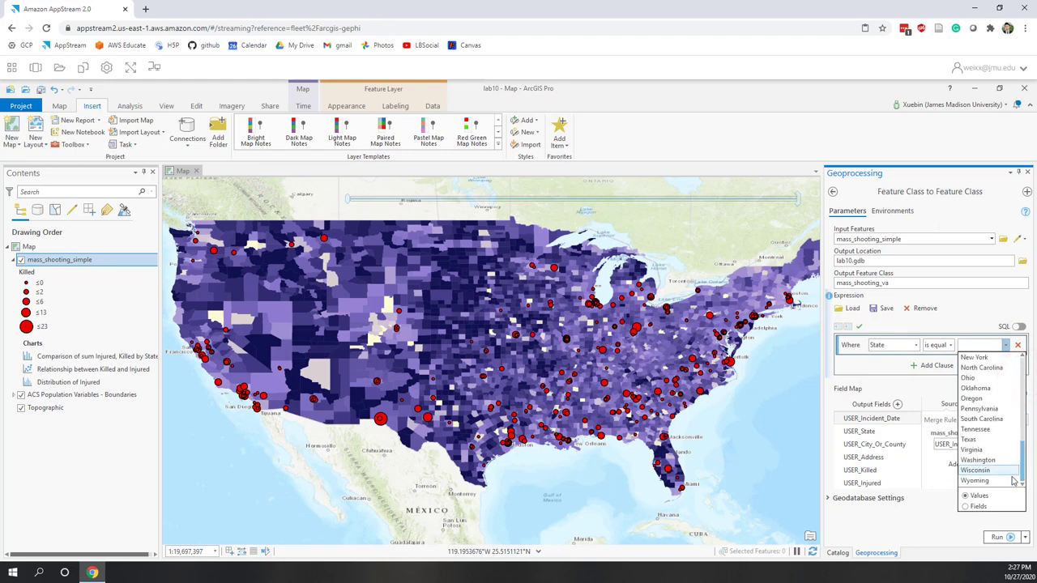
pyautogui.click(976, 450)
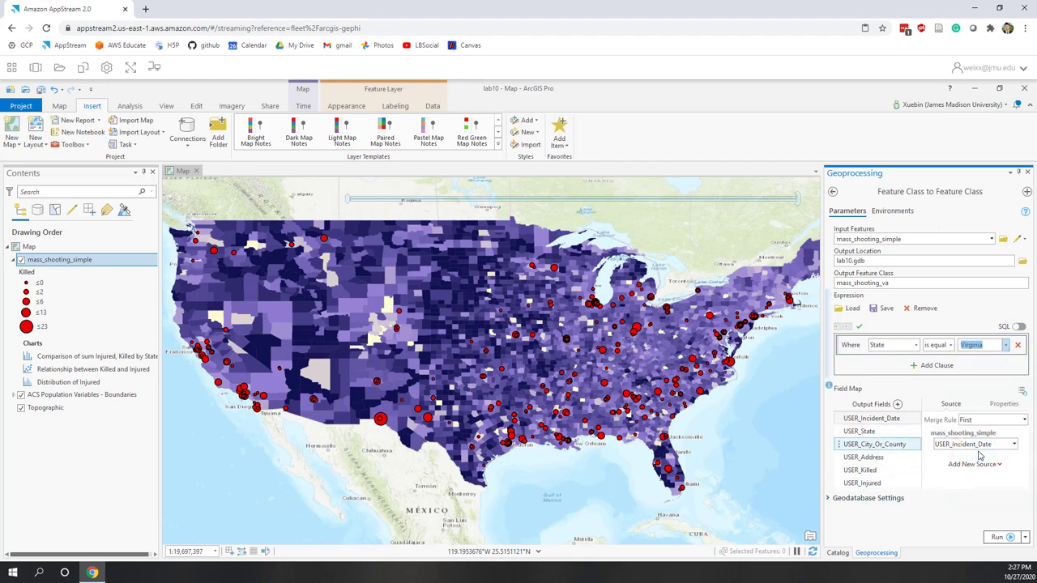
# Set the export's output coordinate system to match the State layer, expanding the ACS Population Variables group to check its sublayers.
pyautogui.click(891, 211)
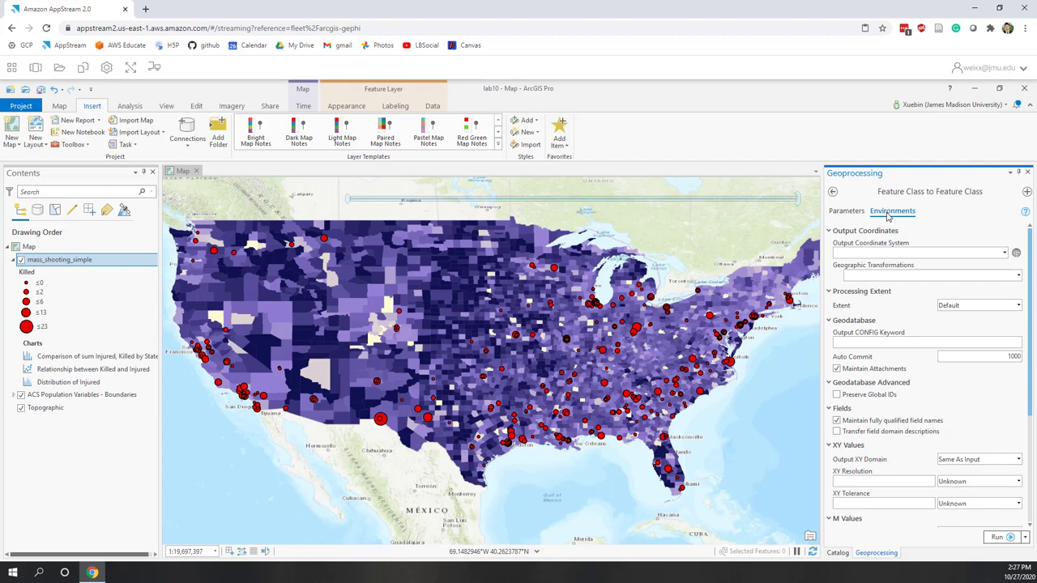
pyautogui.click(1005, 252)
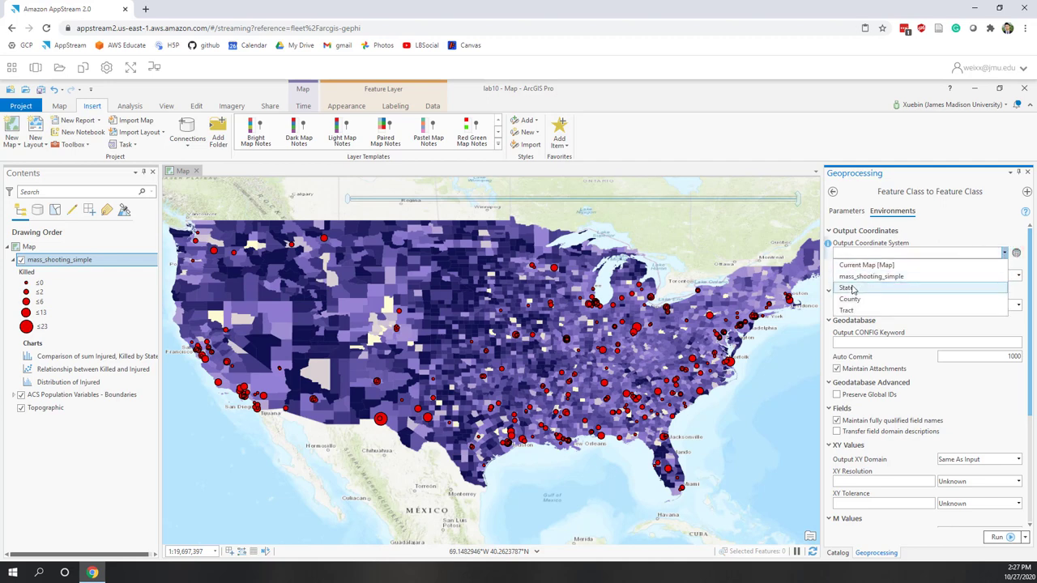
pyautogui.click(15, 395)
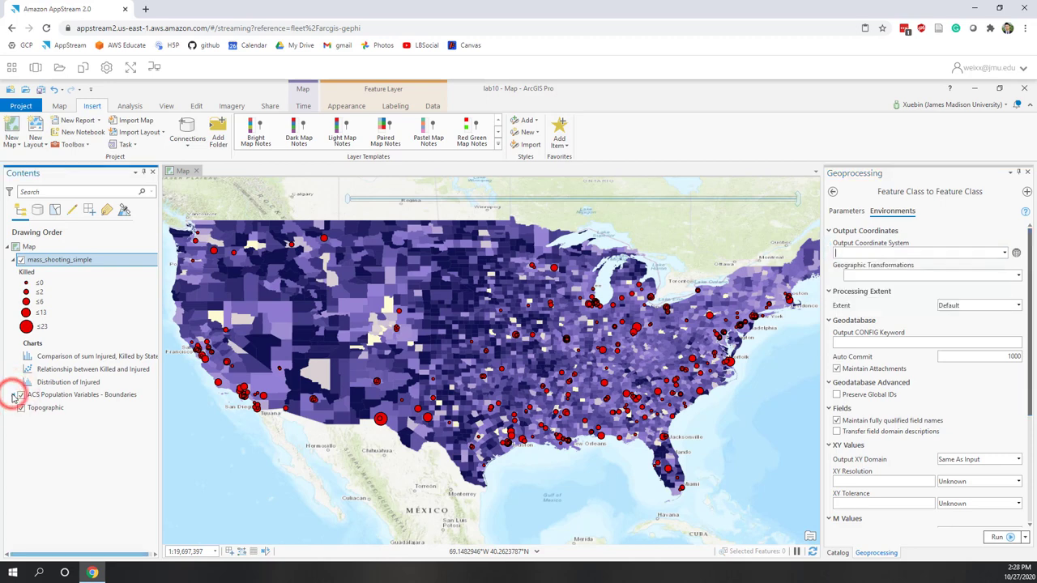
pyautogui.click(92, 398)
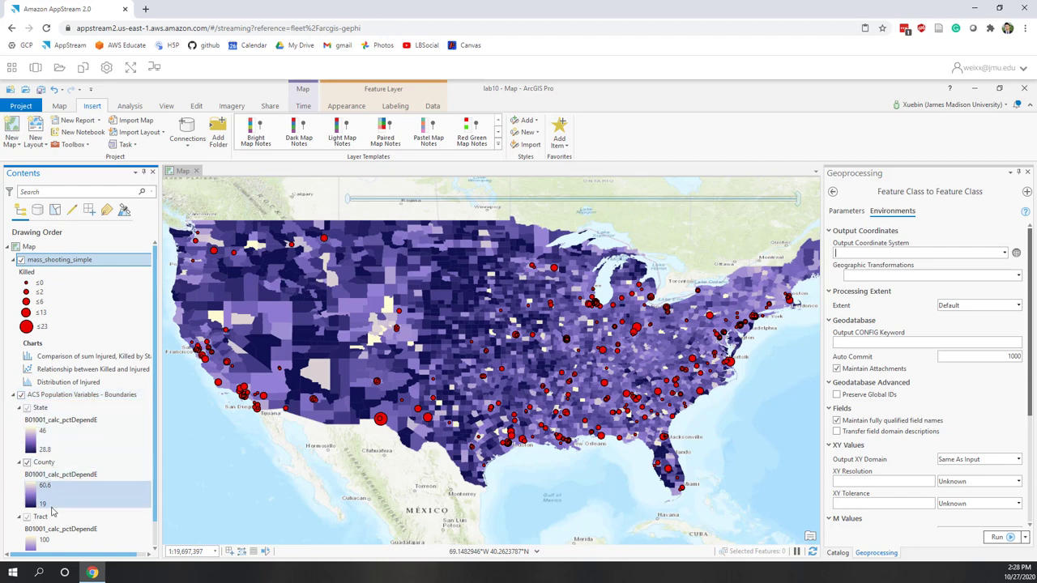
pyautogui.click(1005, 253)
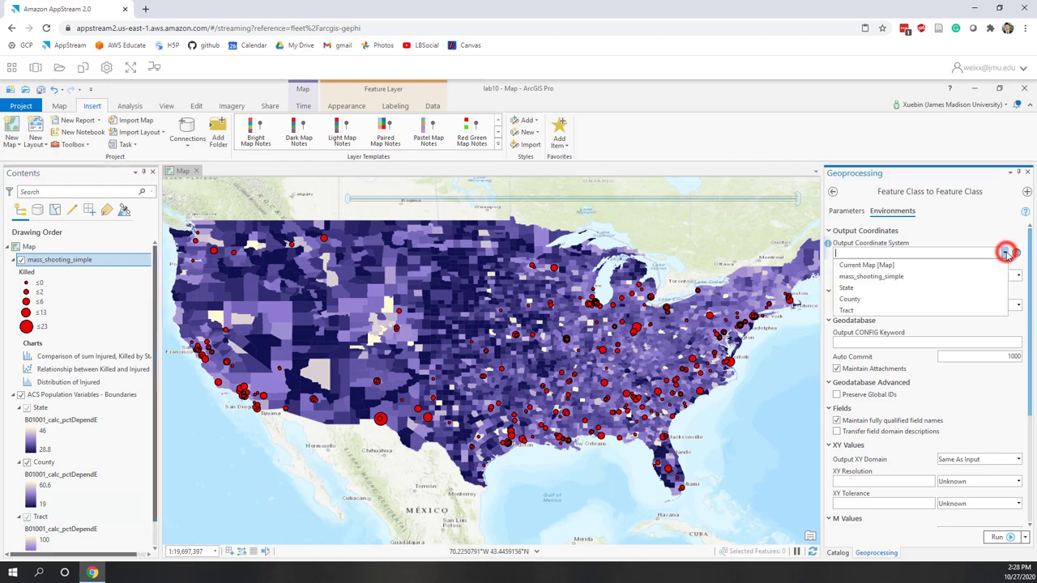
pyautogui.click(849, 290)
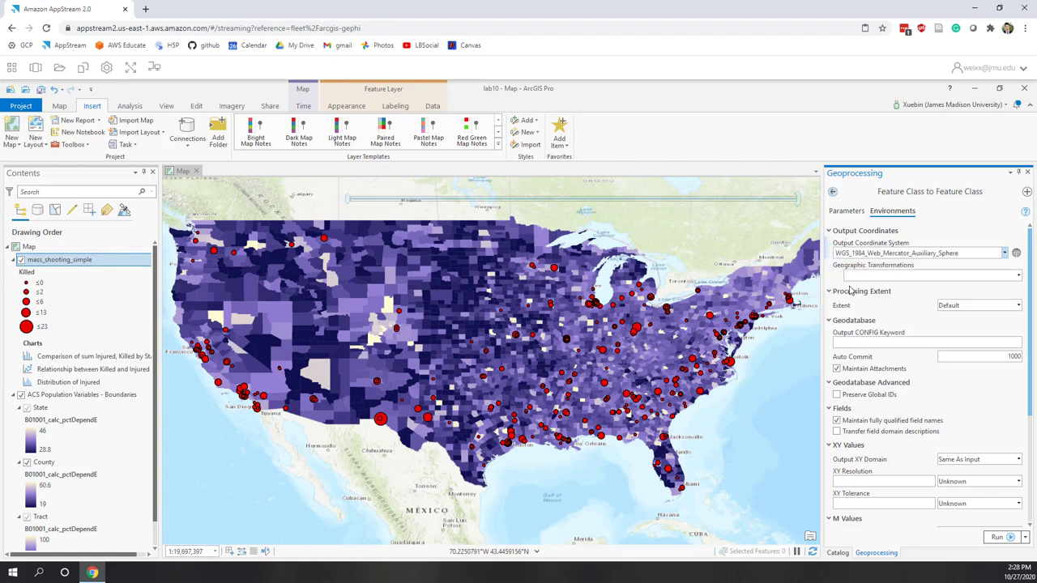
# Run the Virginia mass shooting export and remove the original mass_shooting_simple layer from the map.
pyautogui.click(849, 211)
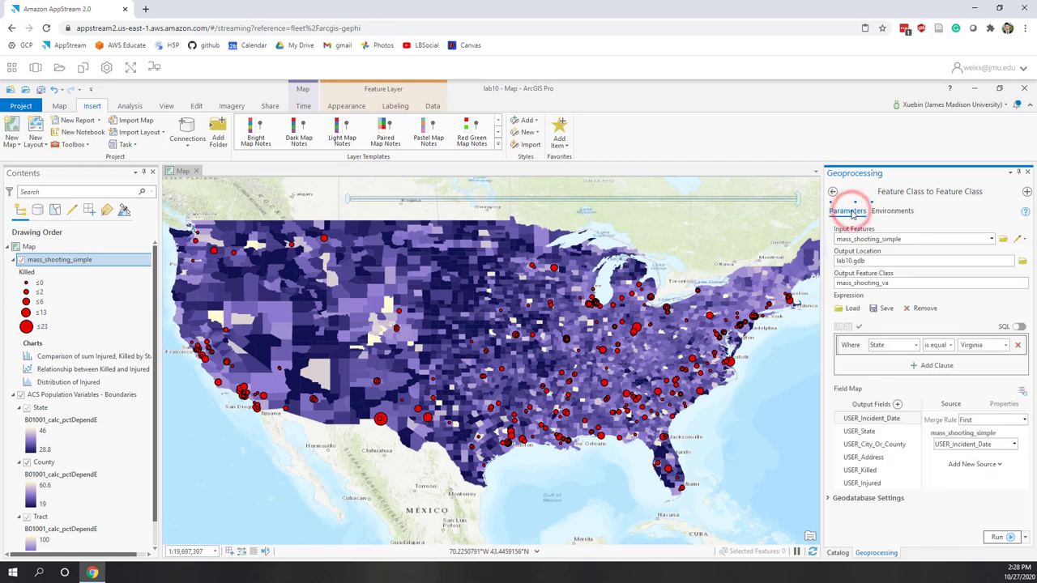
pyautogui.click(996, 539)
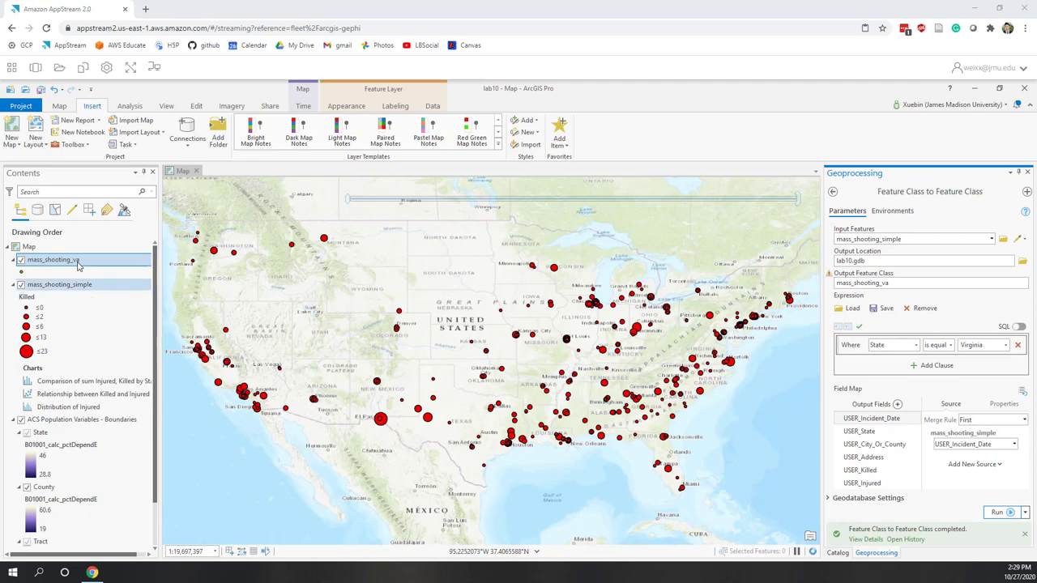
pyautogui.rightClick(67, 287)
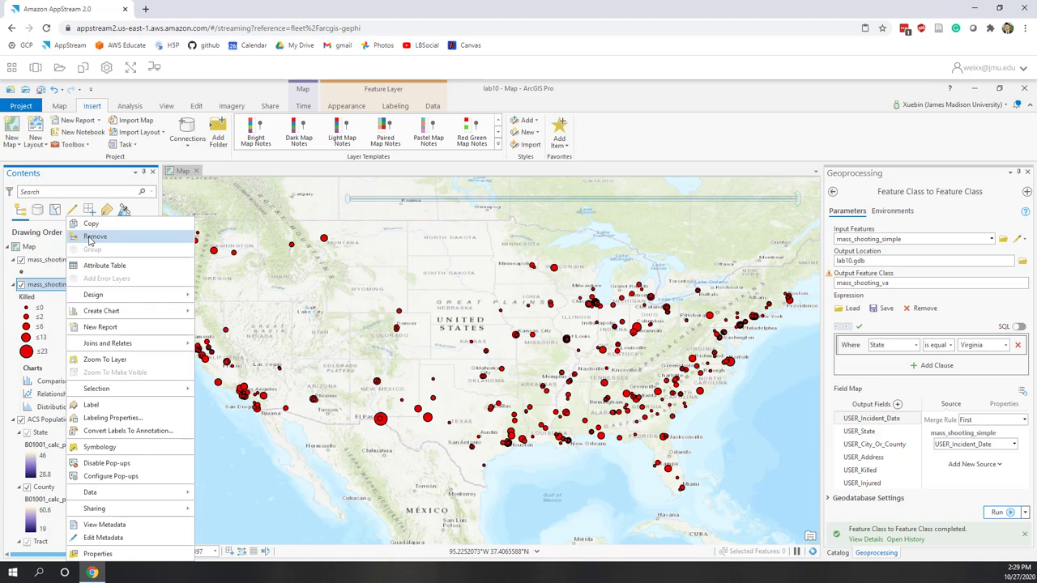
pyautogui.click(91, 238)
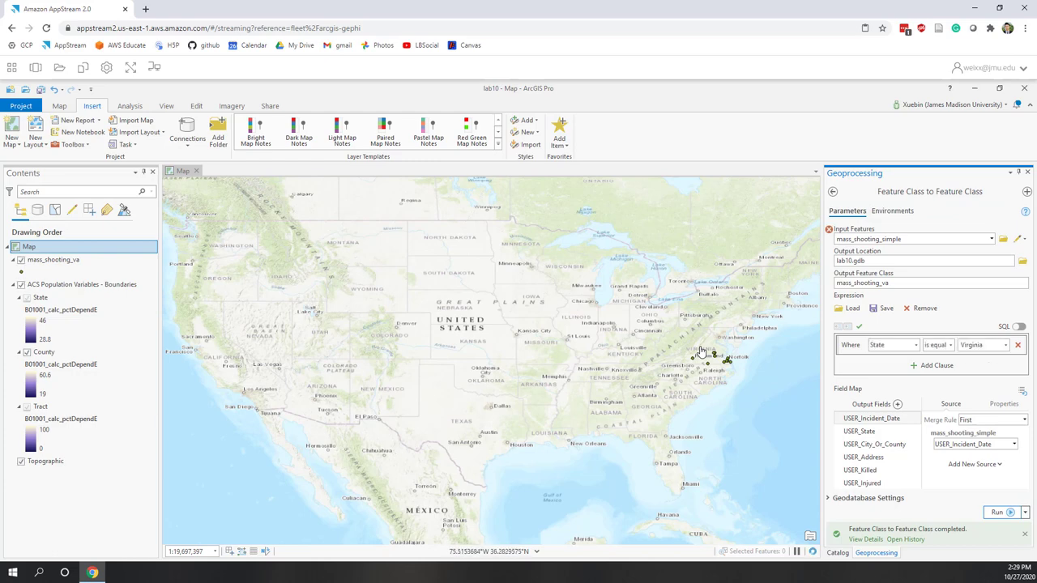
# Start a feature export of the ACS State layer to lab10.gdb, naming the output feature class sate.
pyautogui.click(79, 309)
pyautogui.rightClick(81, 311)
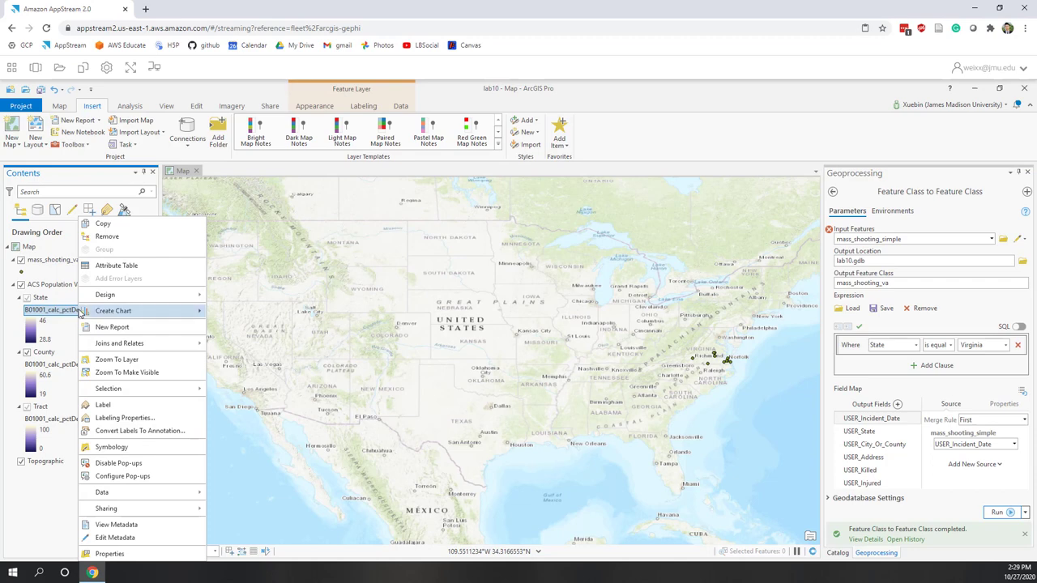
pyautogui.moveTo(96, 496)
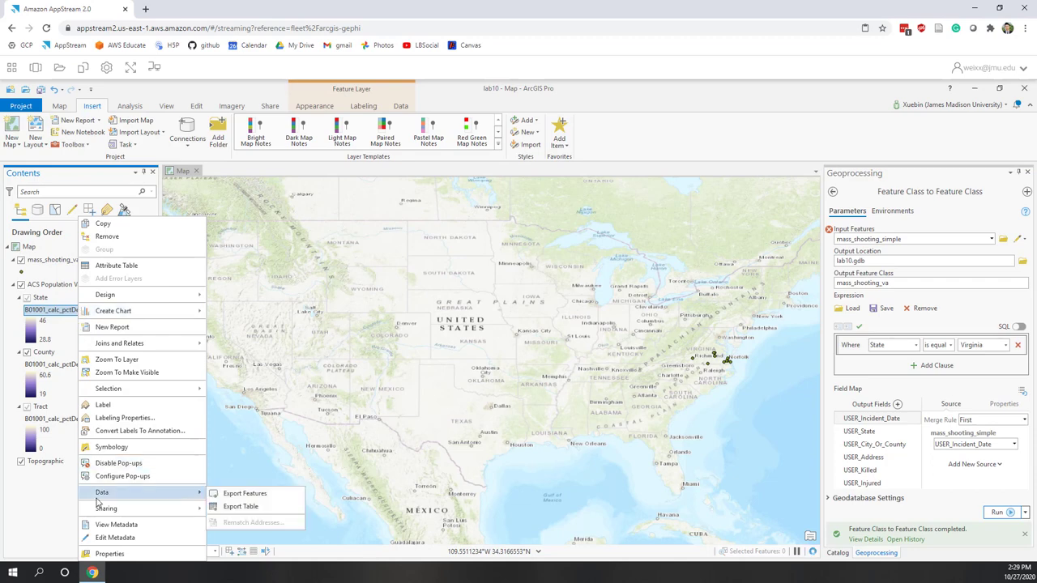
pyautogui.click(238, 499)
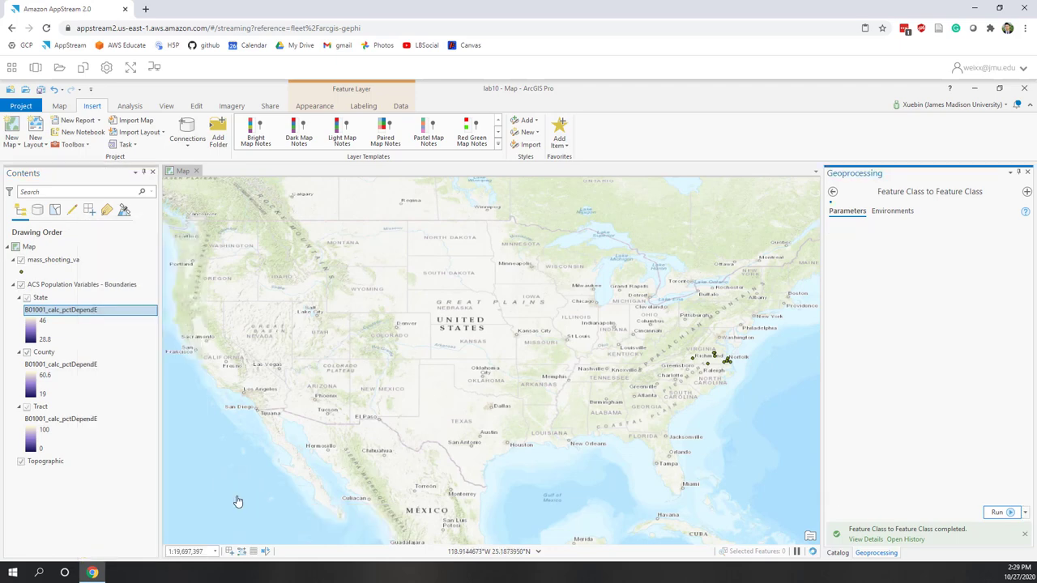
pyautogui.click(872, 283)
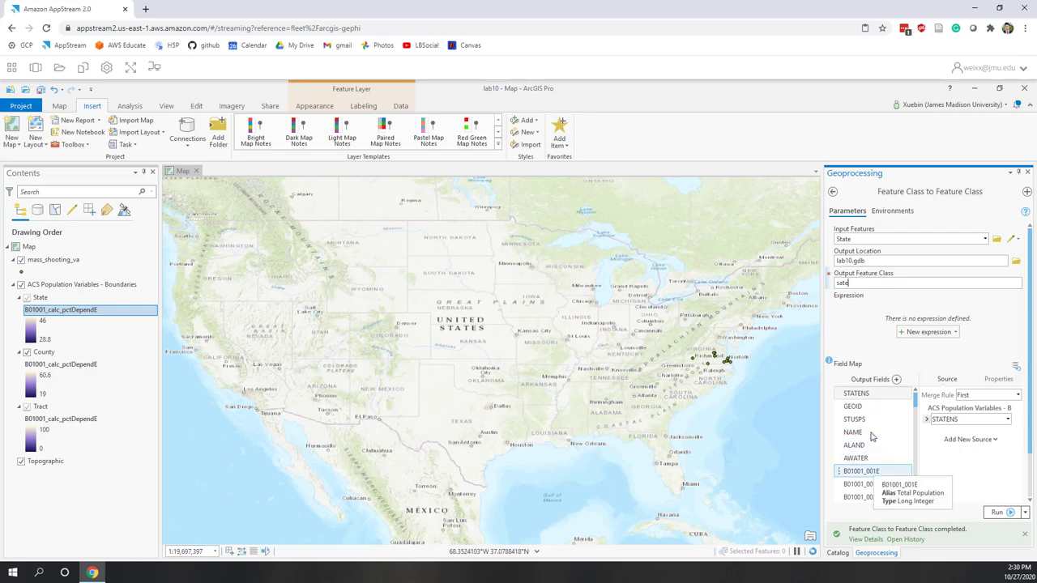
# Remove the output fields from B01001_001E through Shape__Length from the State export's field map, keeping STATENS through AWATER.
pyautogui.click(862, 472)
pyautogui.moveTo(918, 405); pyautogui.dragTo(915, 506)
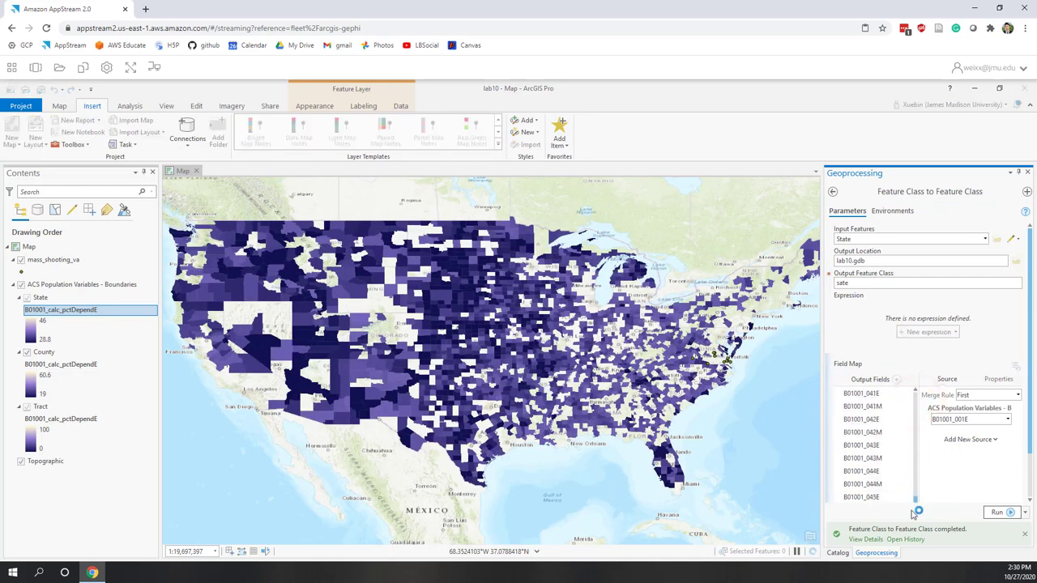
pyautogui.keyDown('shift'); pyautogui.click(906, 523); pyautogui.keyUp('shift')
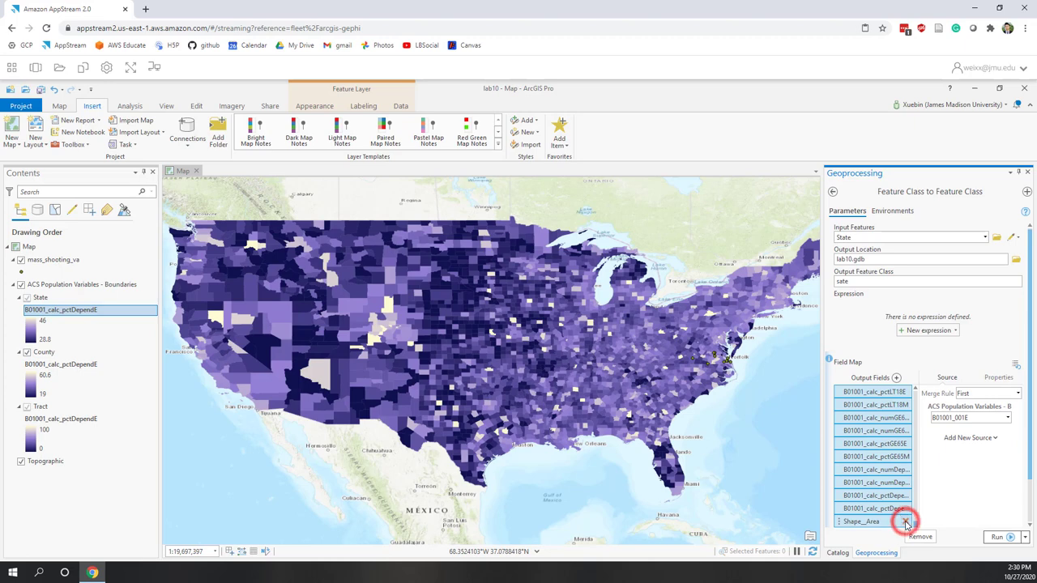
pyautogui.click(906, 522)
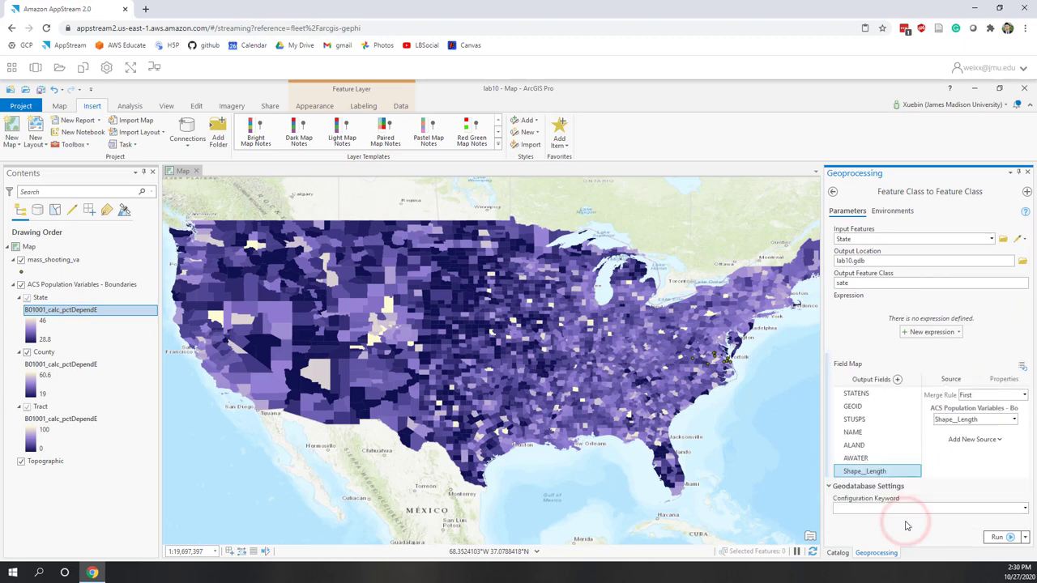
pyautogui.click(914, 471)
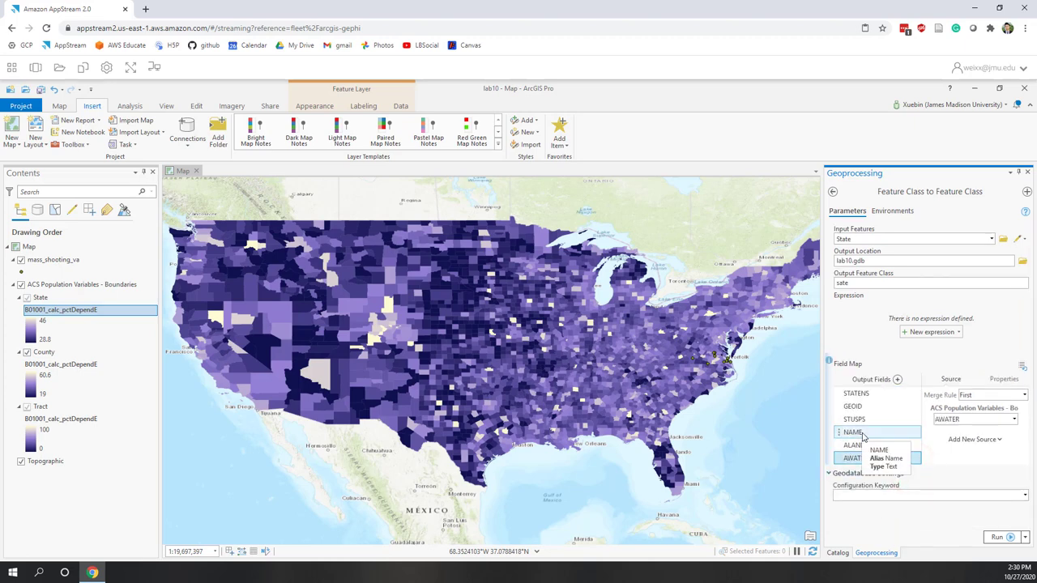
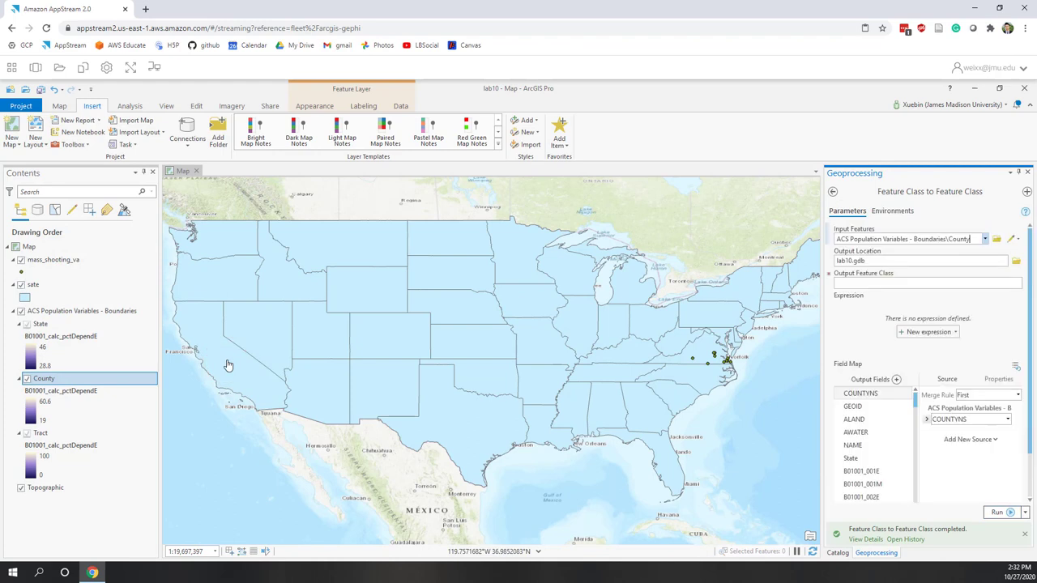
# Name the County layer's export pop_county and add an expression keeping only features where STATE is equal to Virginia.
pyautogui.click(904, 281)
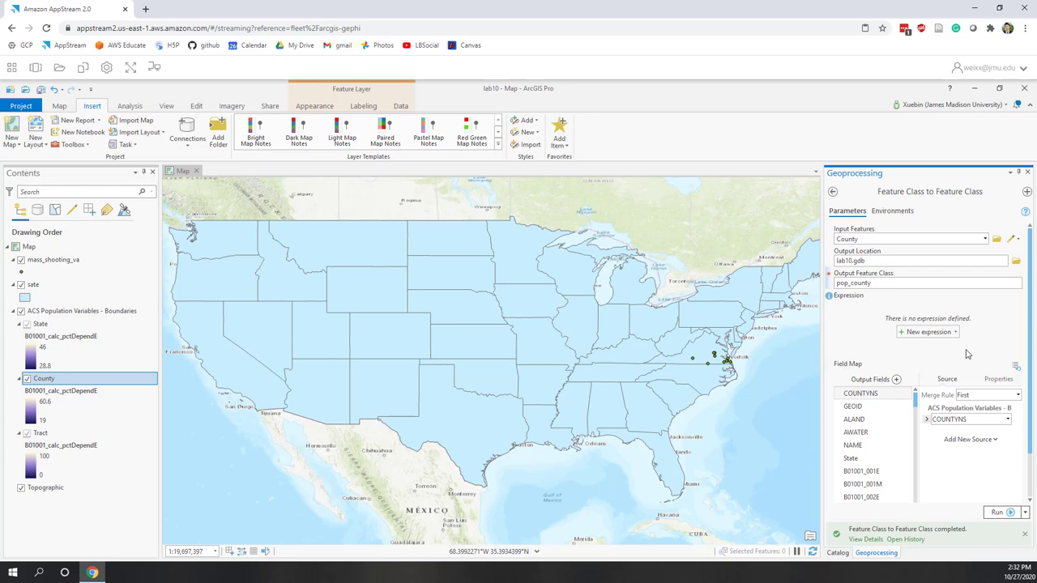
pyautogui.click(929, 333)
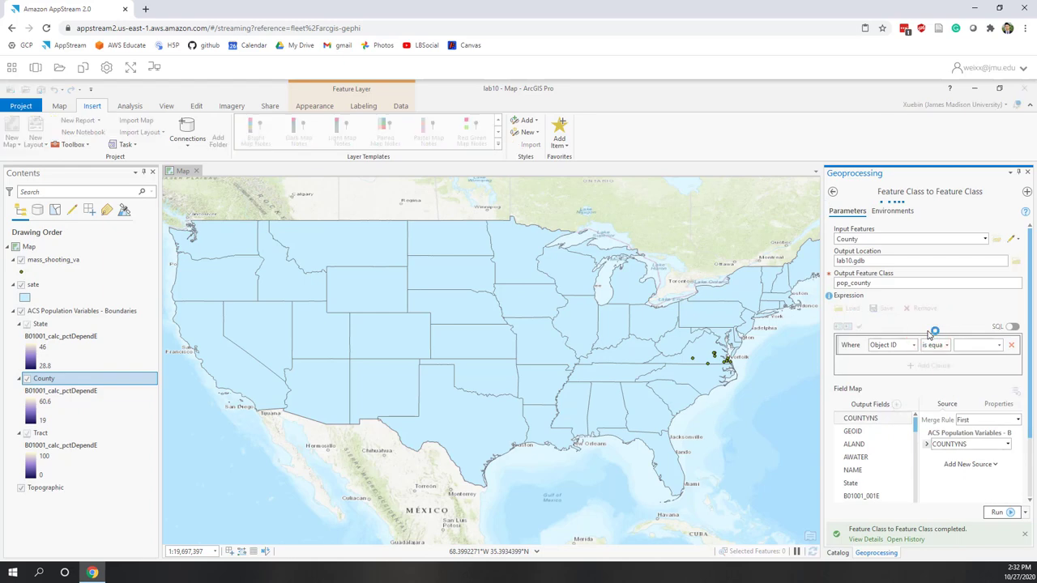
pyautogui.click(915, 346)
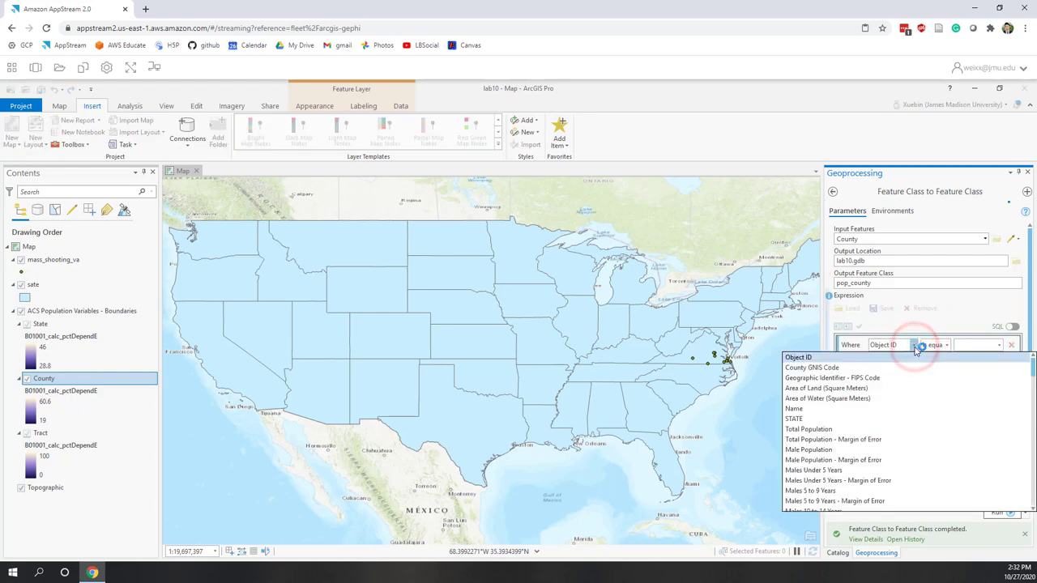
pyautogui.click(793, 419)
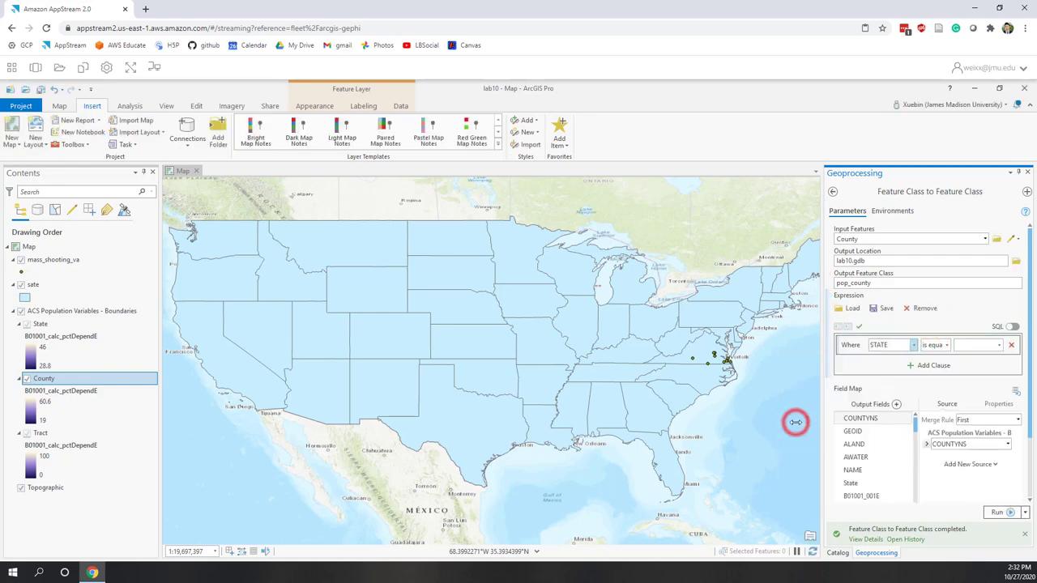
pyautogui.click(999, 345)
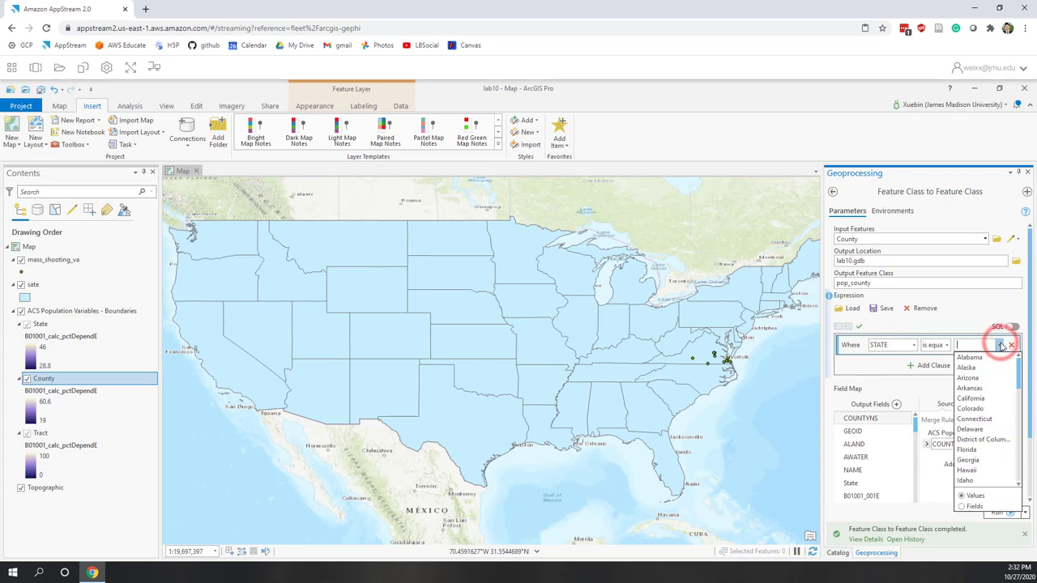
pyautogui.moveTo(1019, 369); pyautogui.dragTo(1015, 492)
pyautogui.click(977, 439)
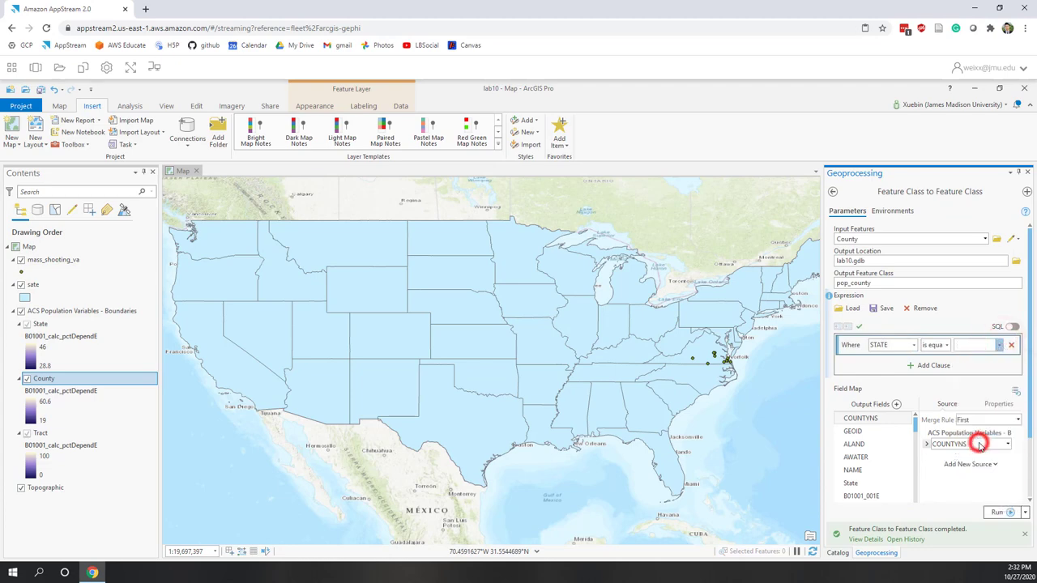
# Remove the output fields B01001_001M through B01001_035M from the County export's field map, keeping the total population field B01001_001E.
pyautogui.click(861, 496)
pyautogui.scroll(-4, 887, 460)
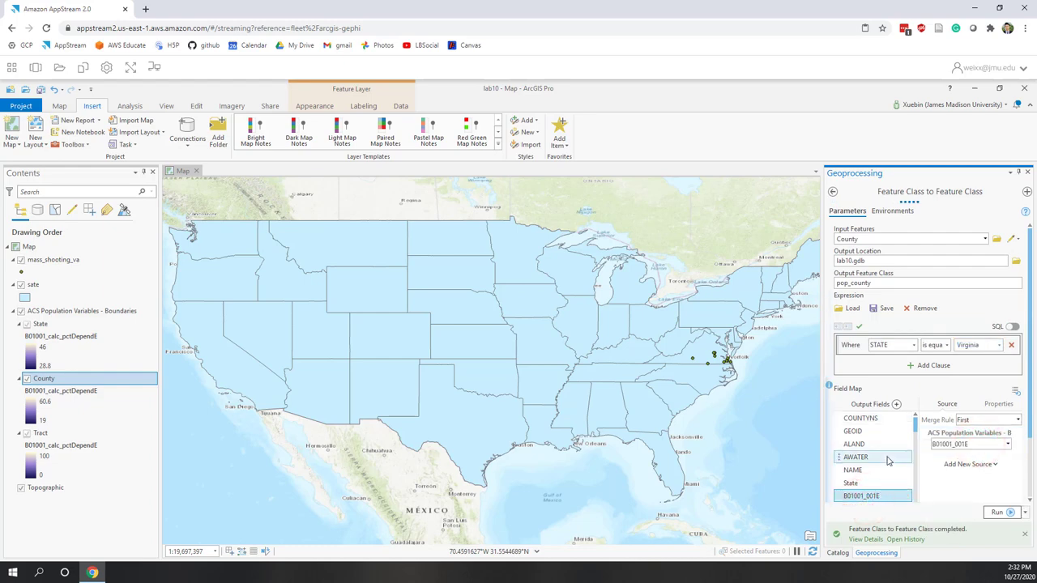
pyautogui.click(873, 431)
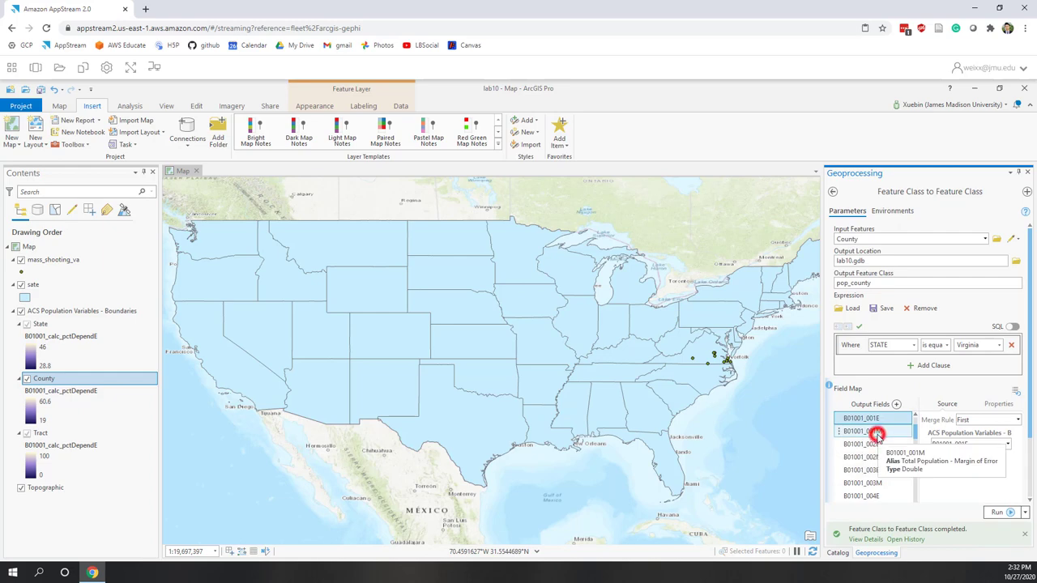
pyautogui.moveTo(916, 437); pyautogui.dragTo(913, 515)
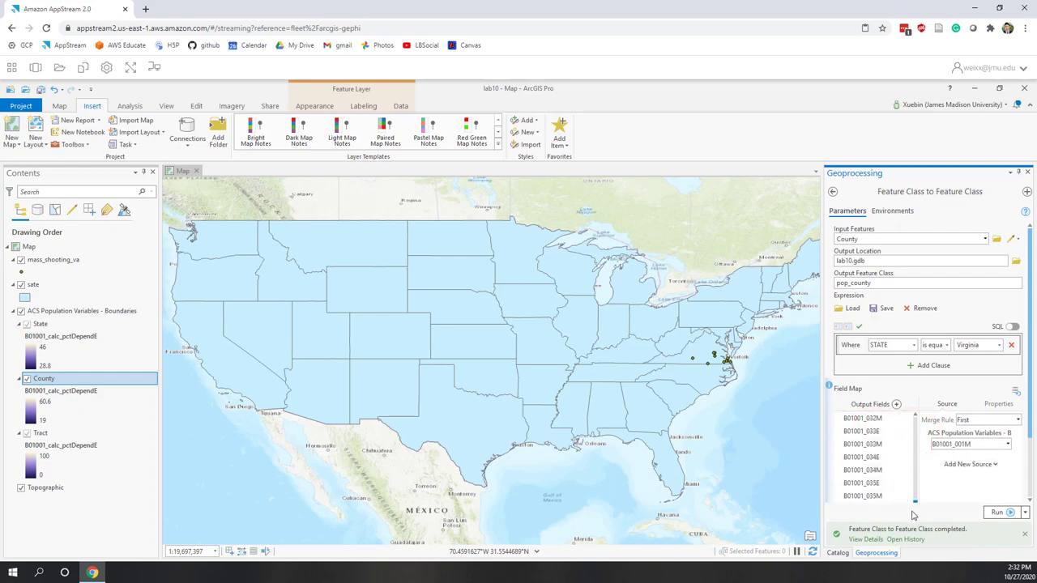
pyautogui.keyDown('shift'); pyautogui.click(875, 496); pyautogui.keyUp('shift')
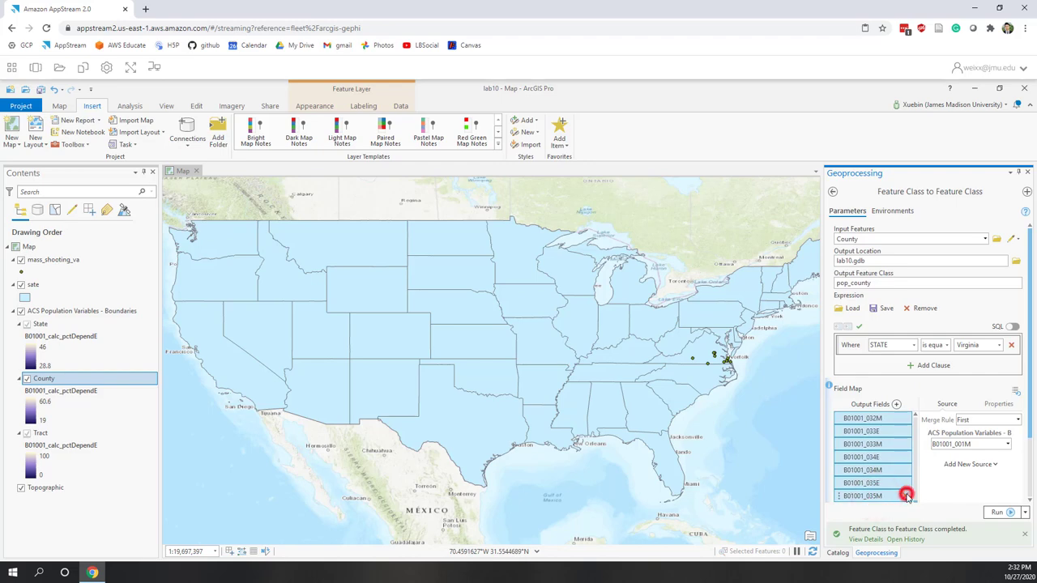
pyautogui.click(906, 496)
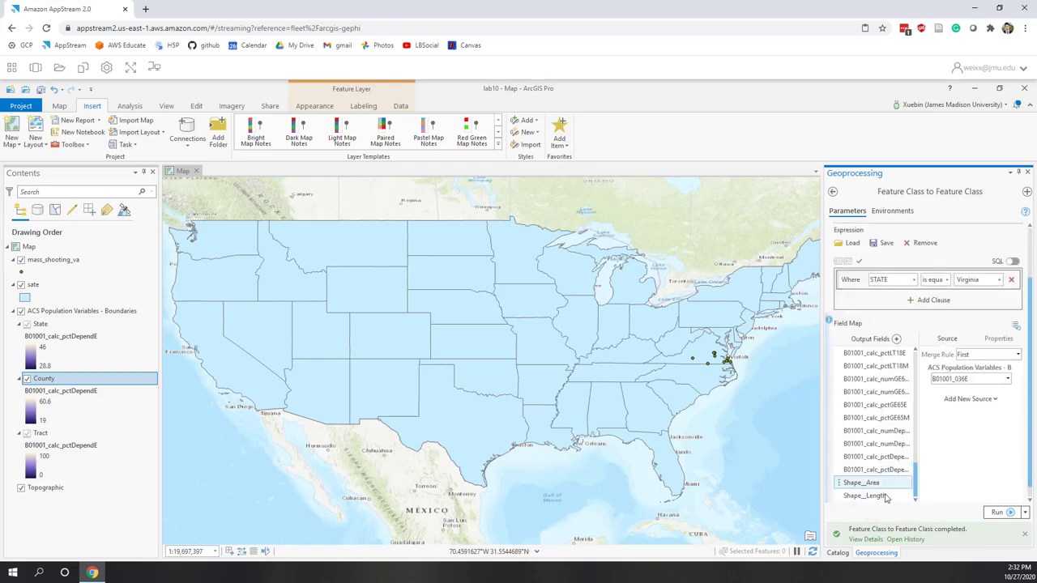
# Remove the remaining output fields from B01001_036E through Shape__Length in the County export's field map and select B01001_001E.
pyautogui.click(883, 495)
pyautogui.scroll(3, 898, 448)
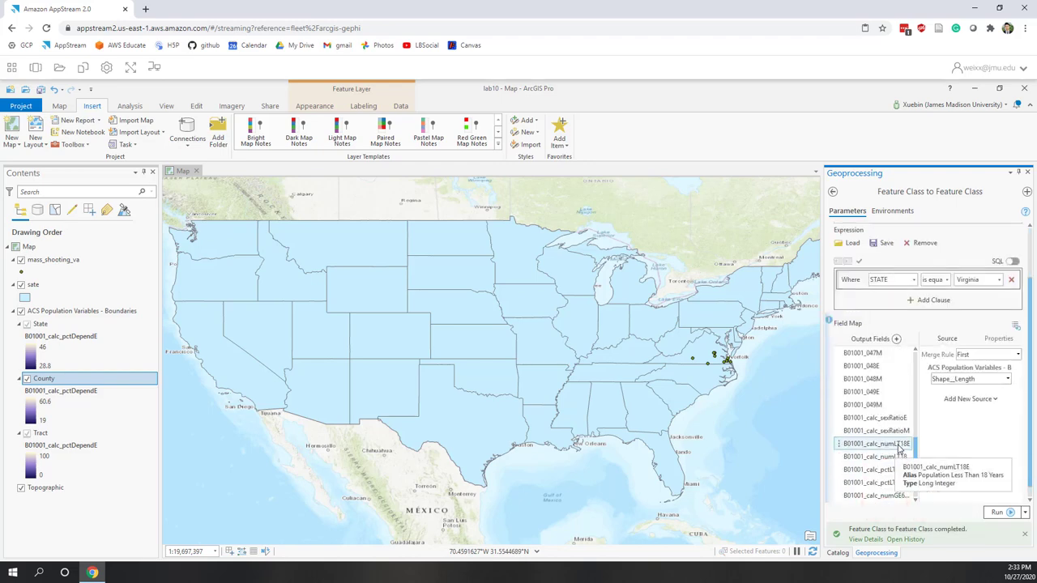
pyautogui.scroll(5, 898, 448)
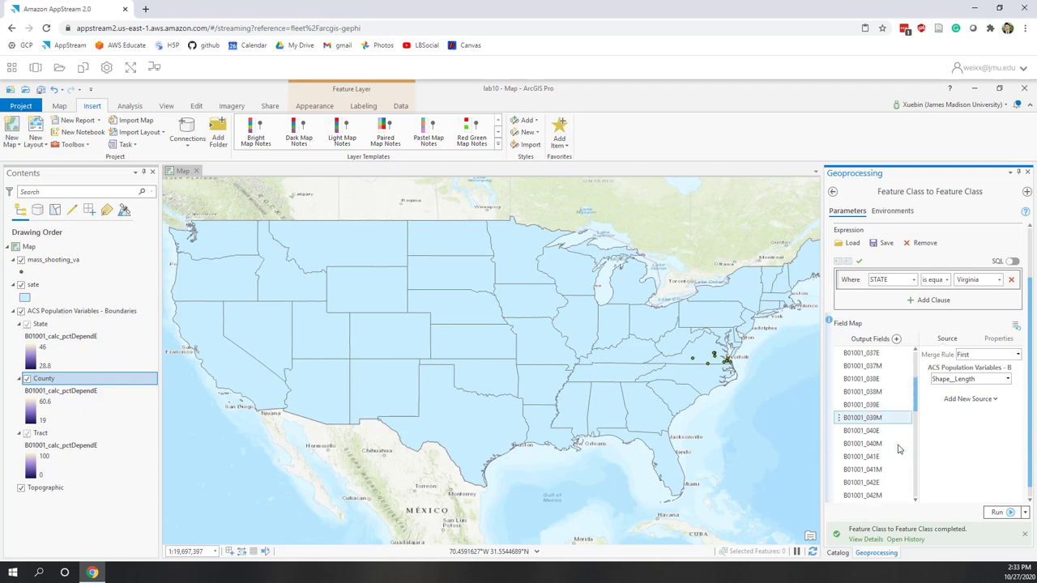
pyautogui.scroll(5, 898, 448)
pyautogui.keyDown('shift'); pyautogui.click(882, 444); pyautogui.keyUp('shift')
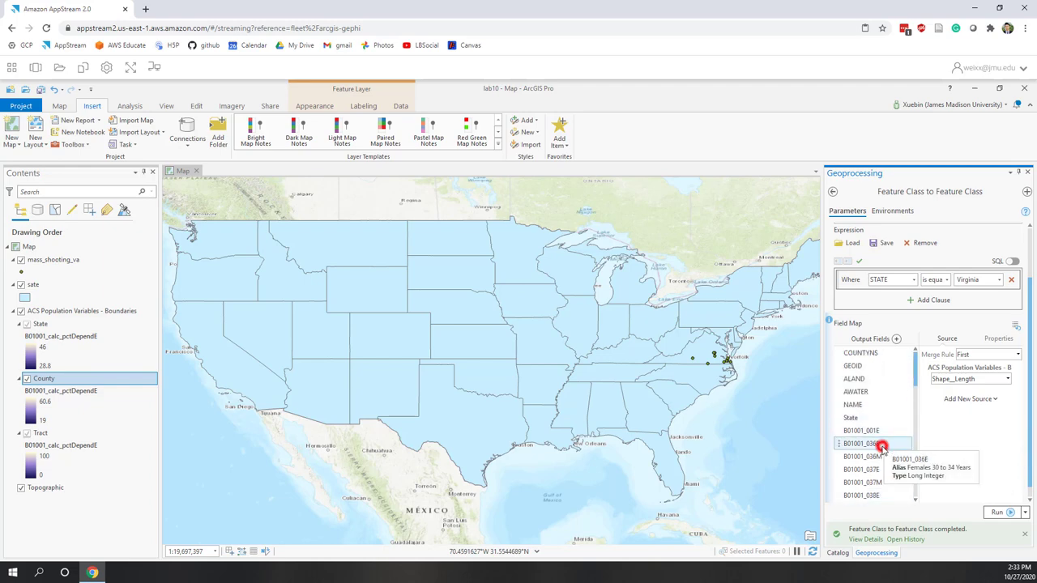
pyautogui.click(906, 444)
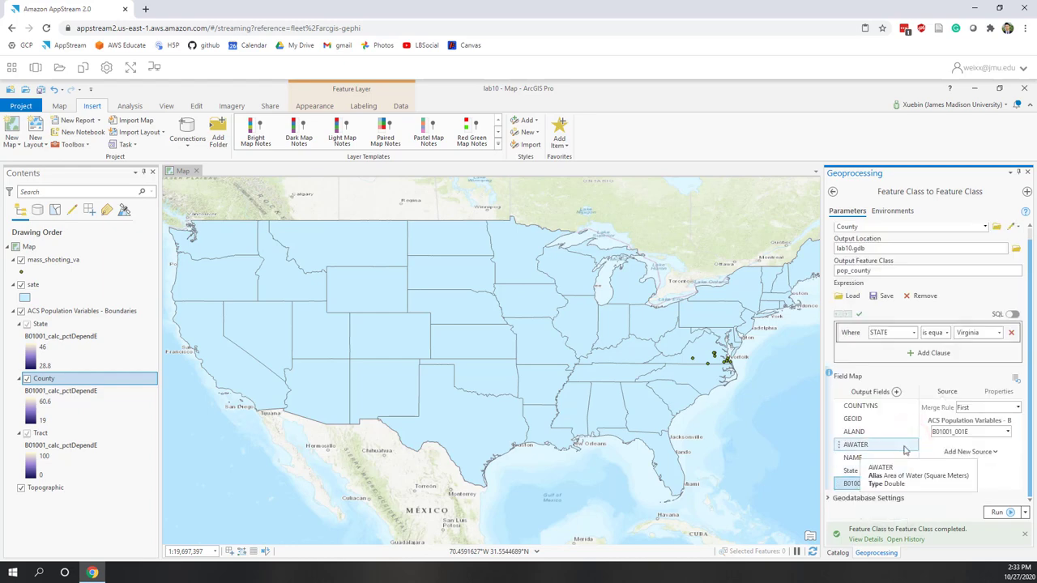
pyautogui.click(862, 487)
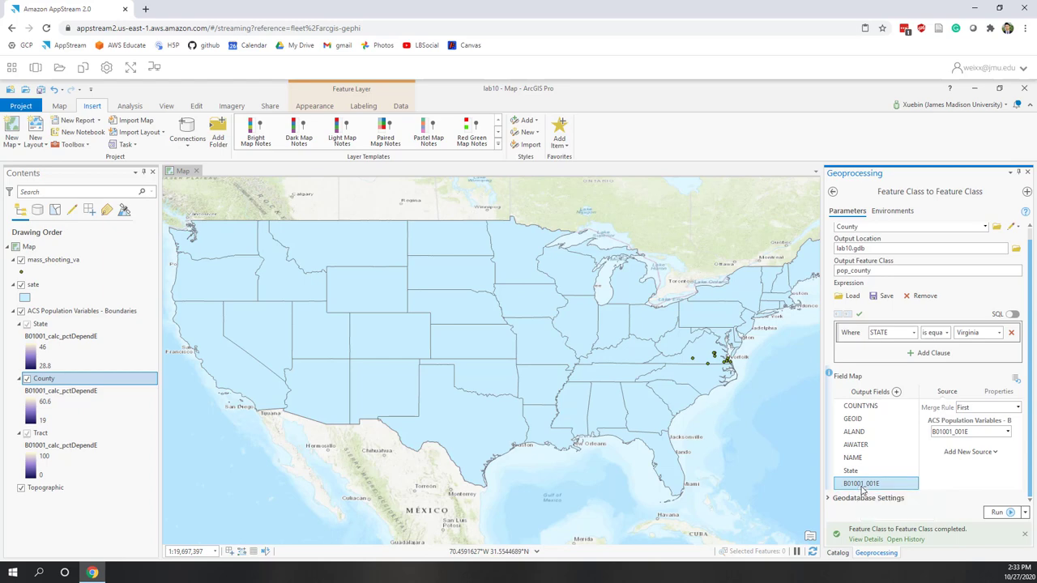
# Run the pop_county export and remove the ACS Population Variables - Boundaries group from the map.
pyautogui.click(994, 515)
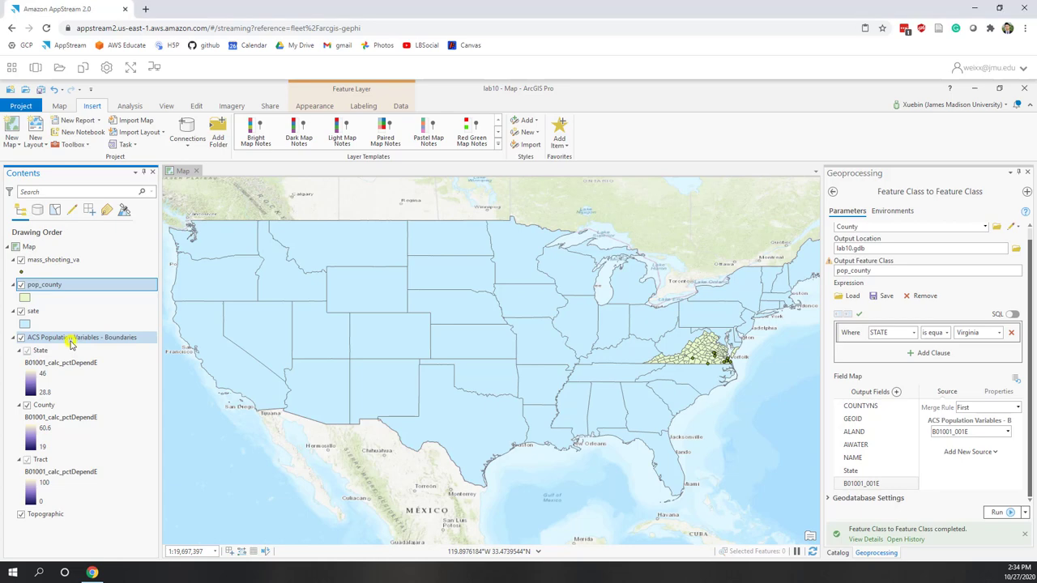
pyautogui.rightClick(71, 344)
pyautogui.click(92, 403)
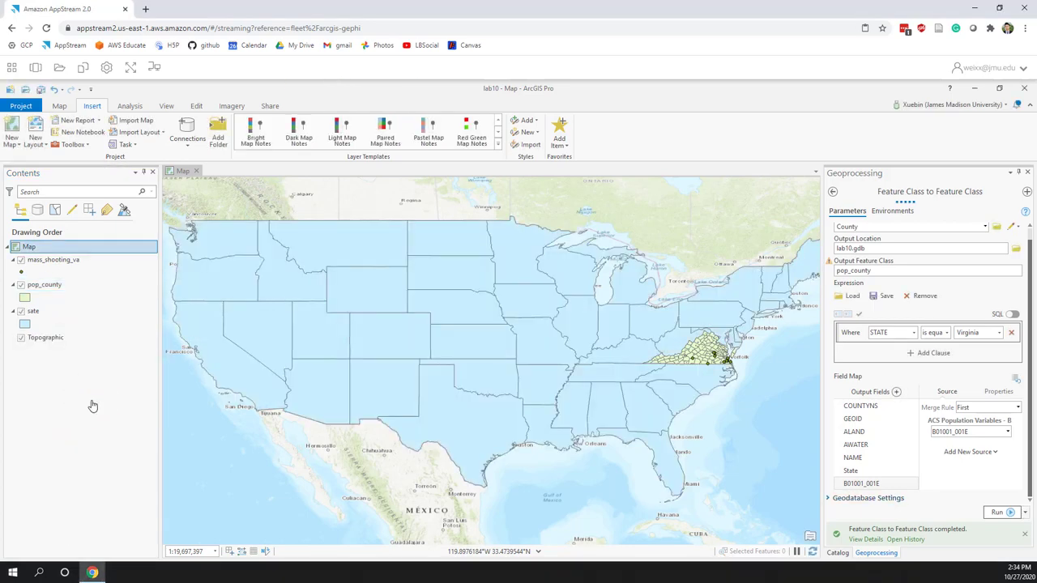
# Examine the feature classes stored in the project's lab10.gdb and the maps in the project.
pyautogui.click(837, 552)
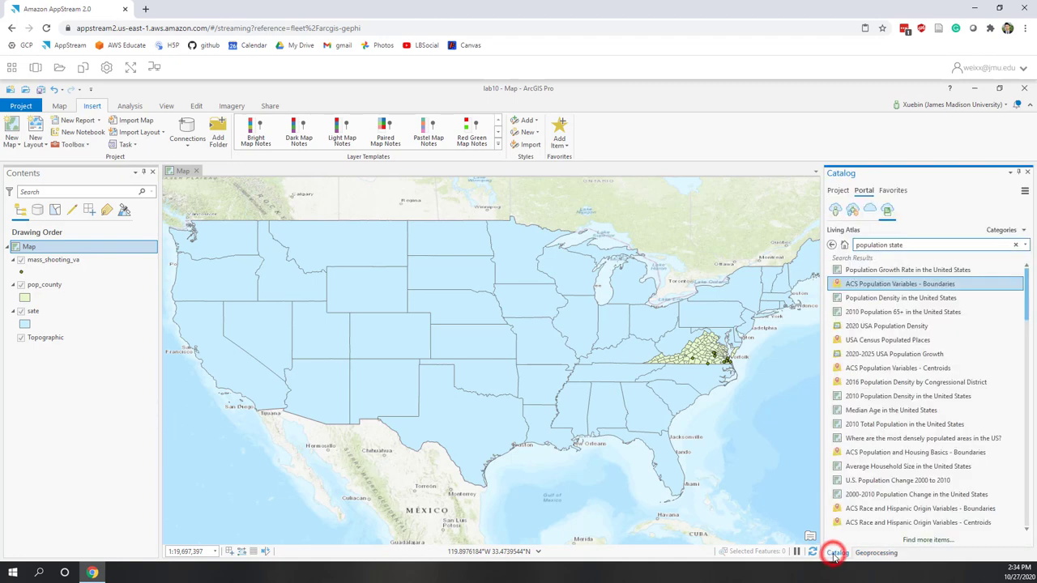
pyautogui.click(837, 192)
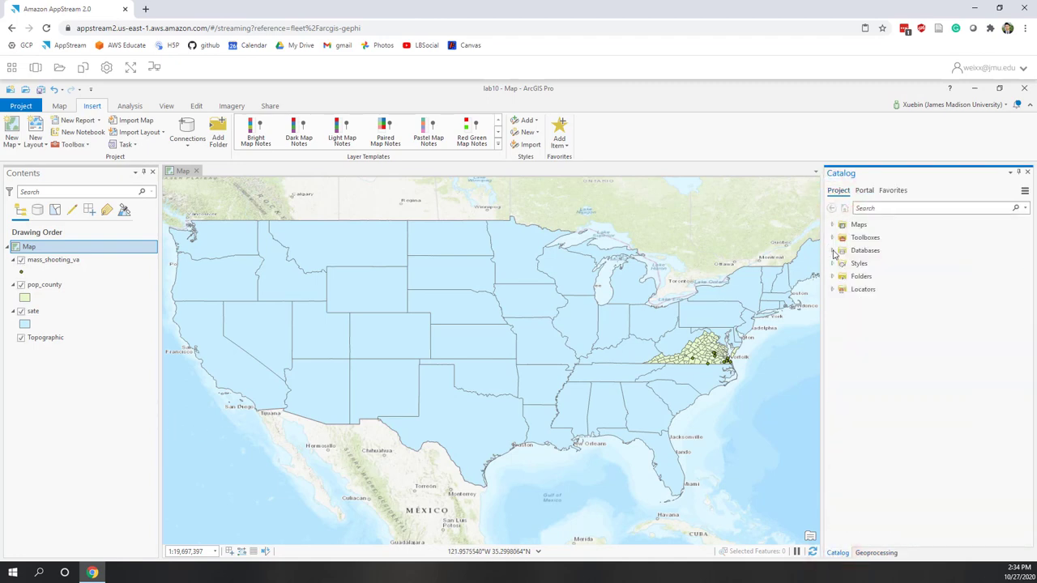
pyautogui.click(833, 251)
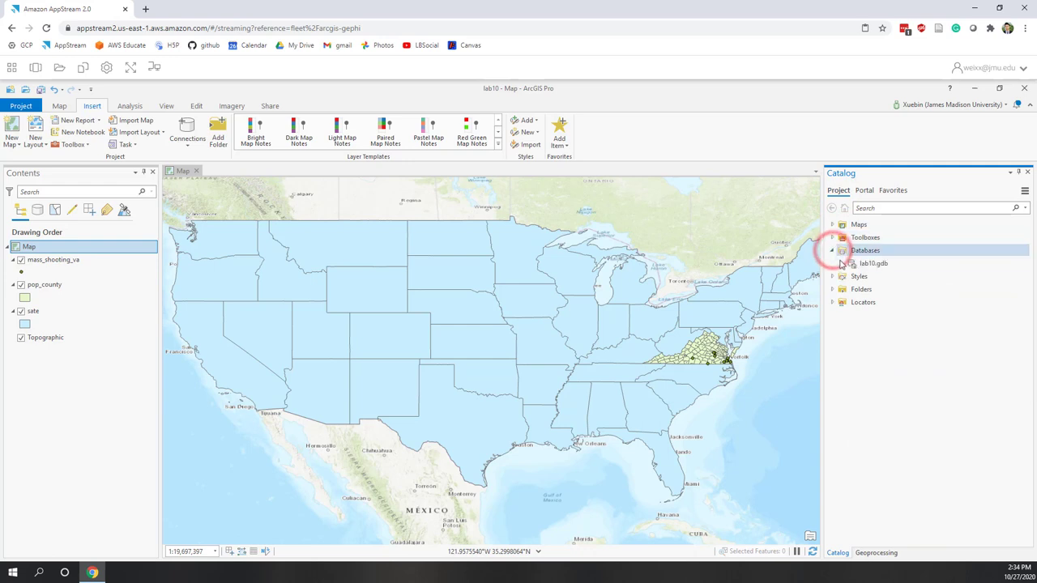
pyautogui.click(840, 264)
pyautogui.click(891, 278)
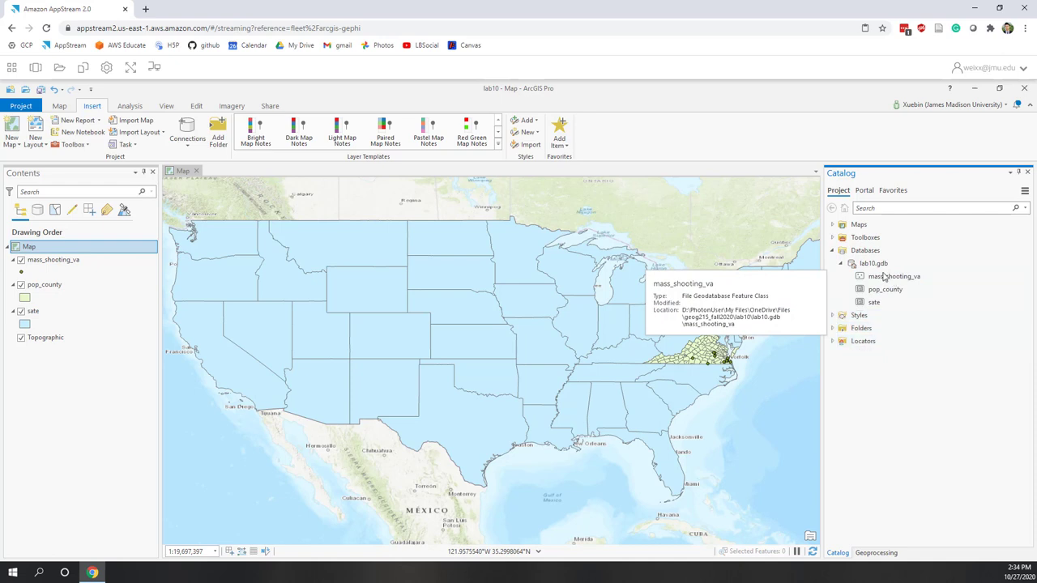
pyautogui.click(832, 224)
pyautogui.click(868, 237)
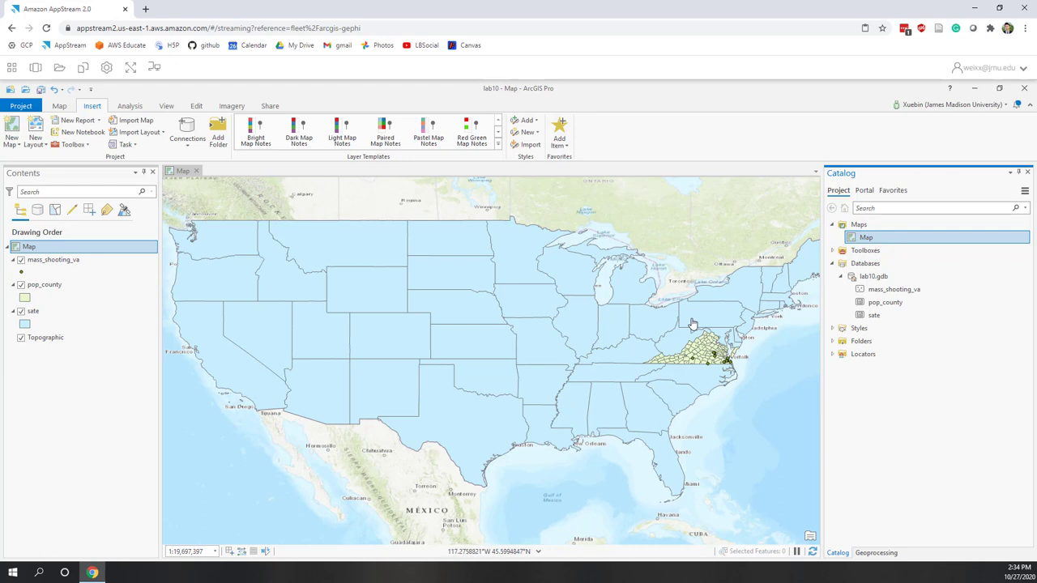
# Rename the map as locator map in its map properties.
pyautogui.rightClick(29, 247)
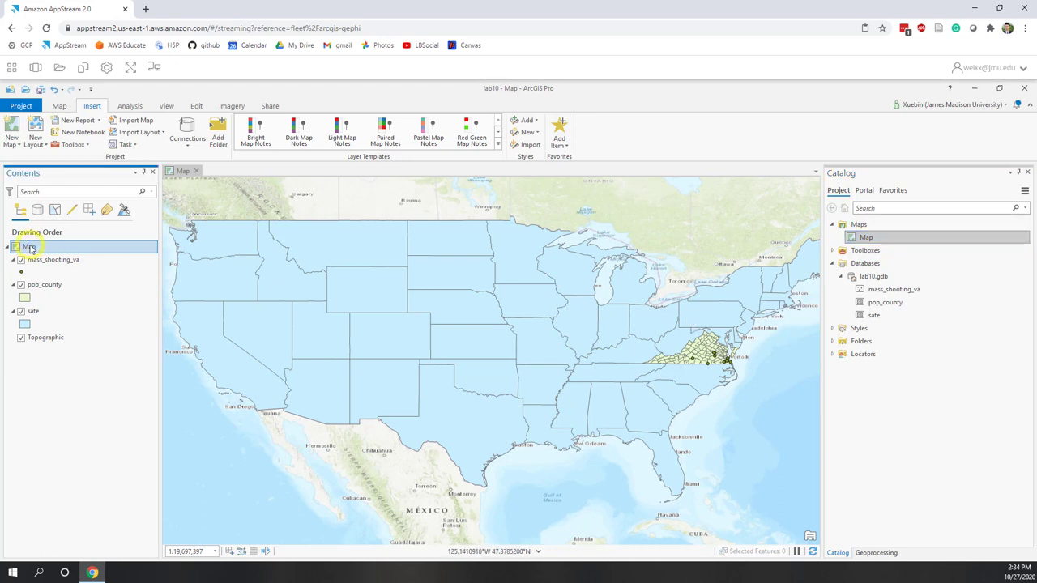
pyautogui.click(60, 441)
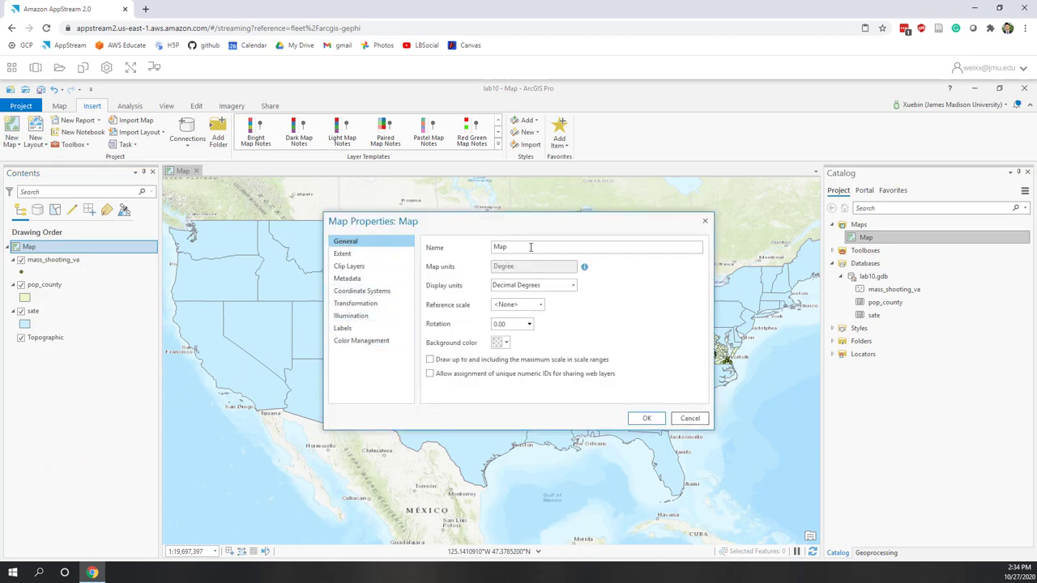
pyautogui.doubleClick(529, 247)
pyautogui.click(657, 305)
# Set the map's XY coordinate system to WGS 1984 Web Mercator (auxiliary sphere), as used by its layers, and apply the map properties.
pyautogui.click(384, 293)
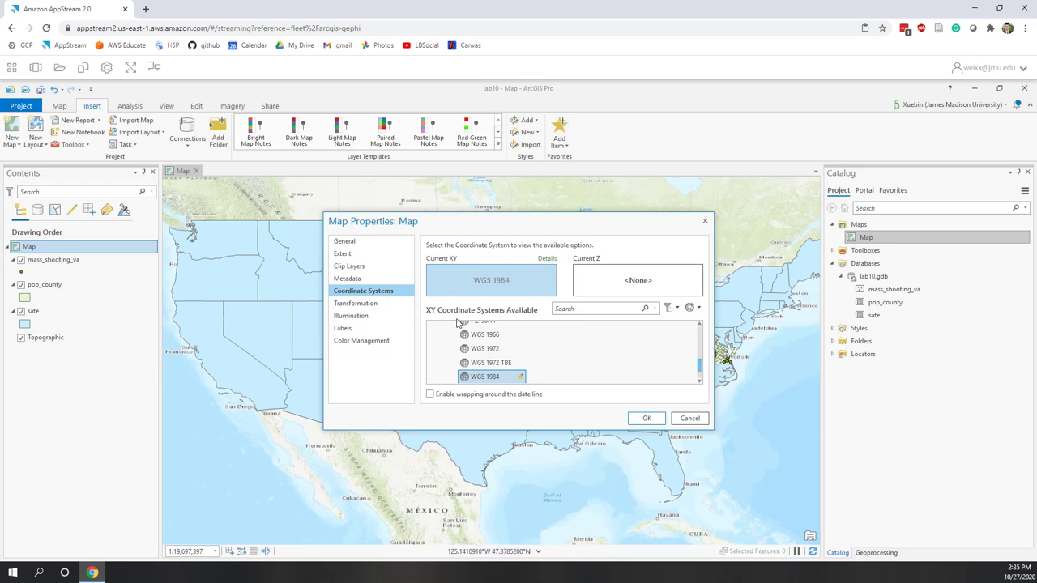
pyautogui.scroll(15, 530, 350)
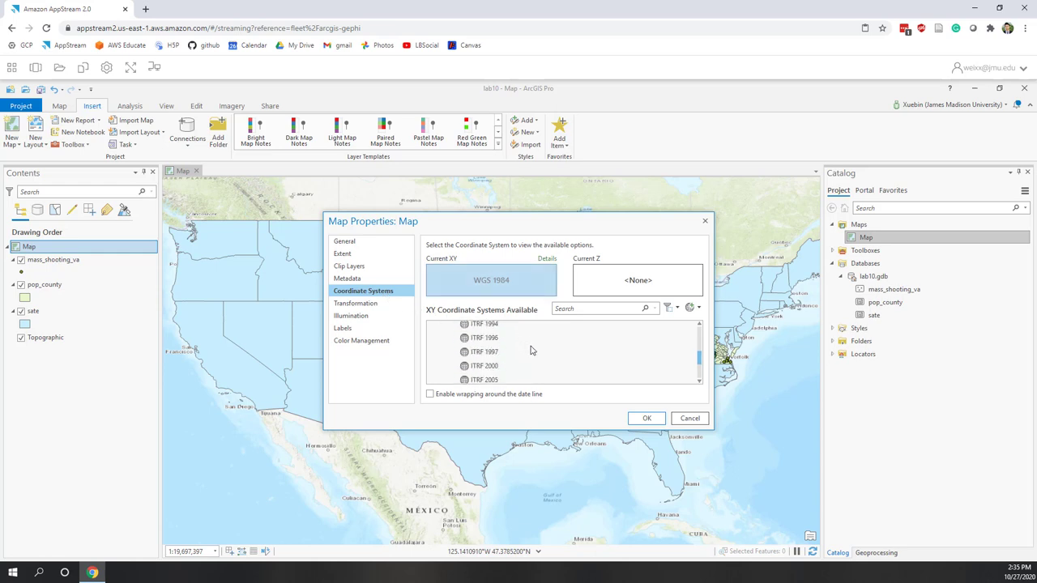
pyautogui.scroll(3, 530, 349)
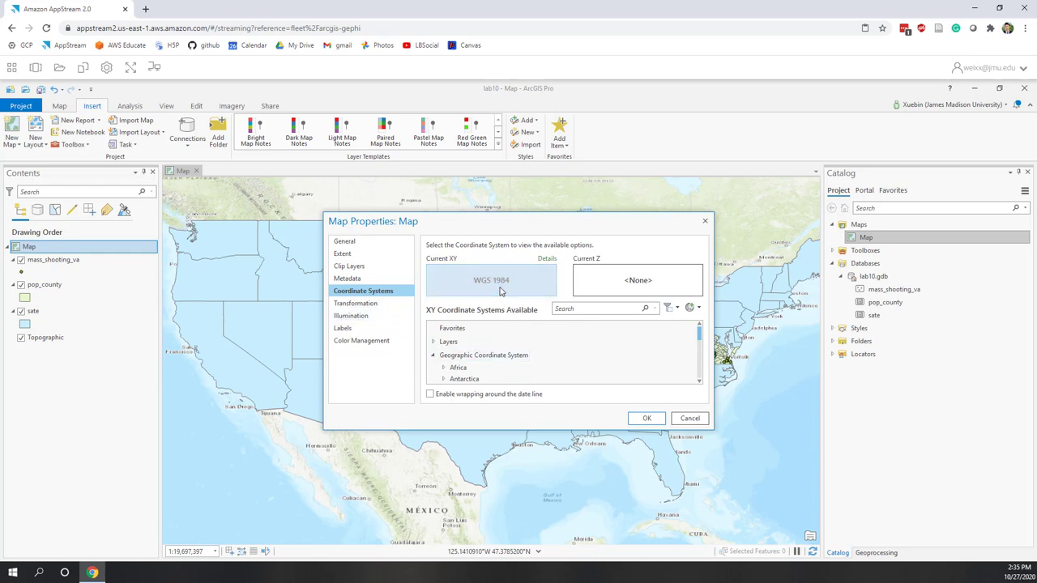
pyautogui.click(500, 292)
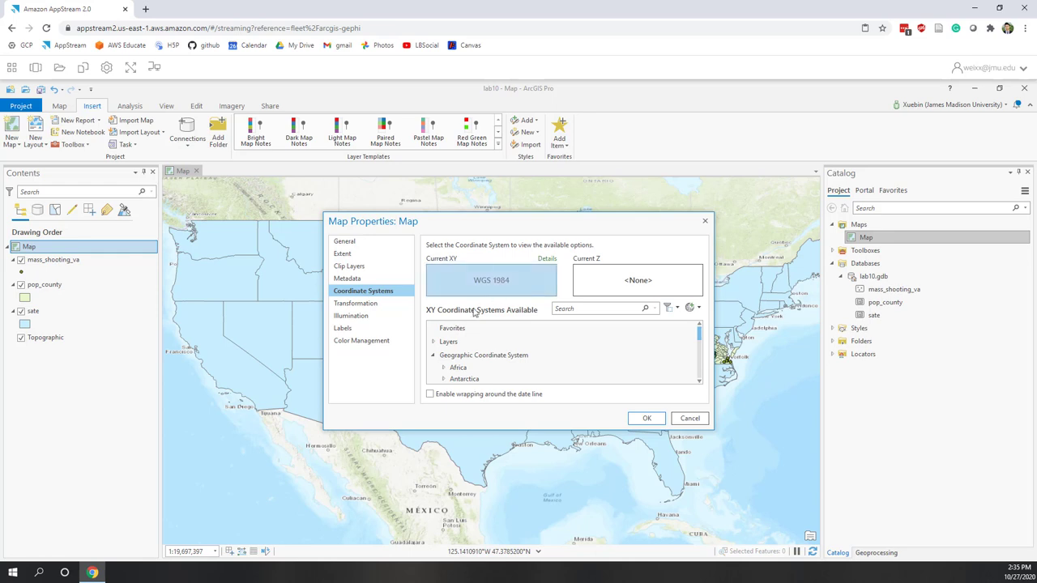
pyautogui.click(433, 342)
pyautogui.click(504, 357)
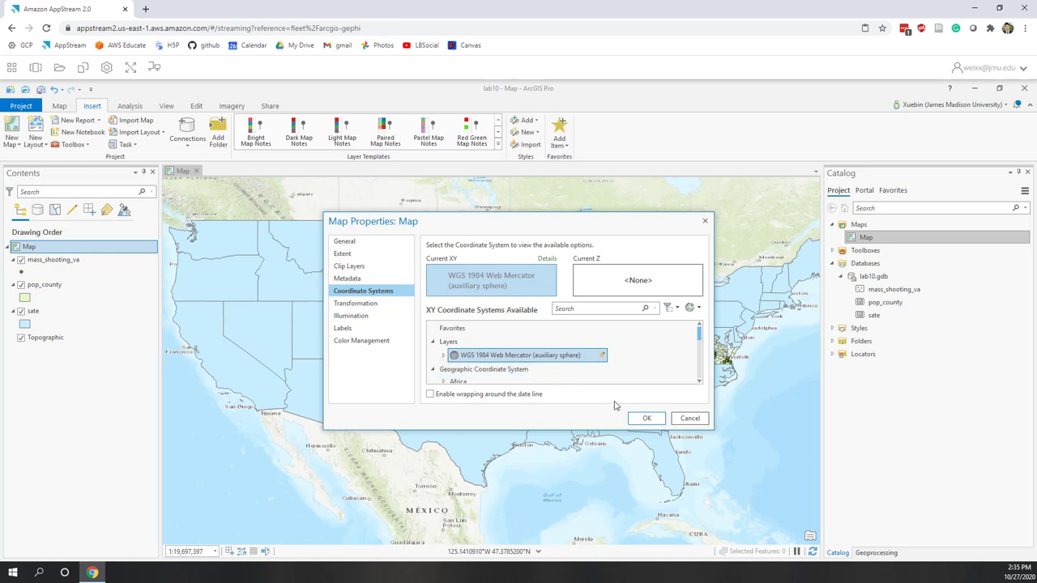
pyautogui.click(646, 418)
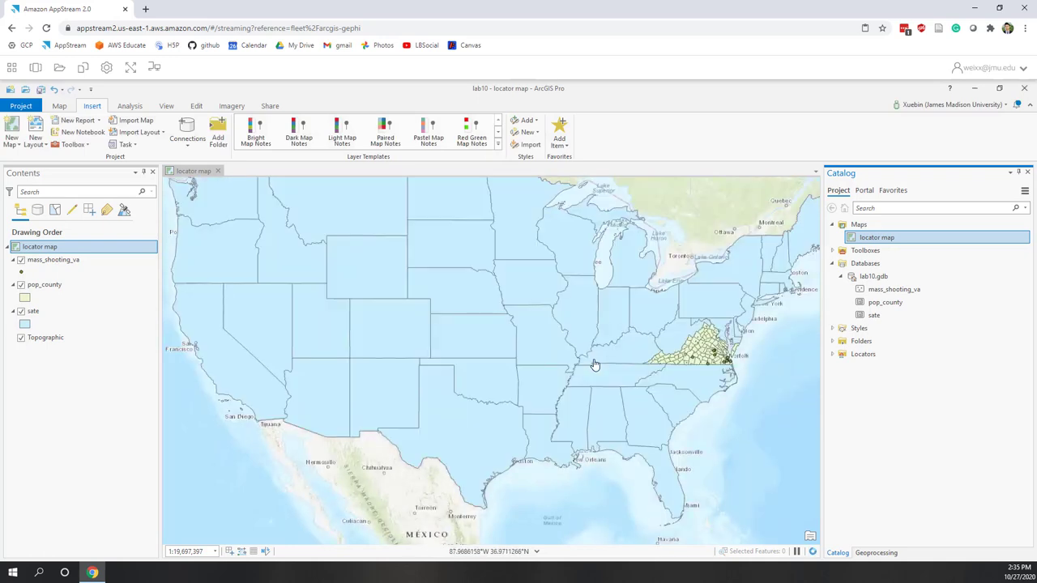
# Remove the mass_shooting_va, pop_county and Topographic layers from the locator map, keeping only the sate layer.
pyautogui.scroll(-2, 647, 405)
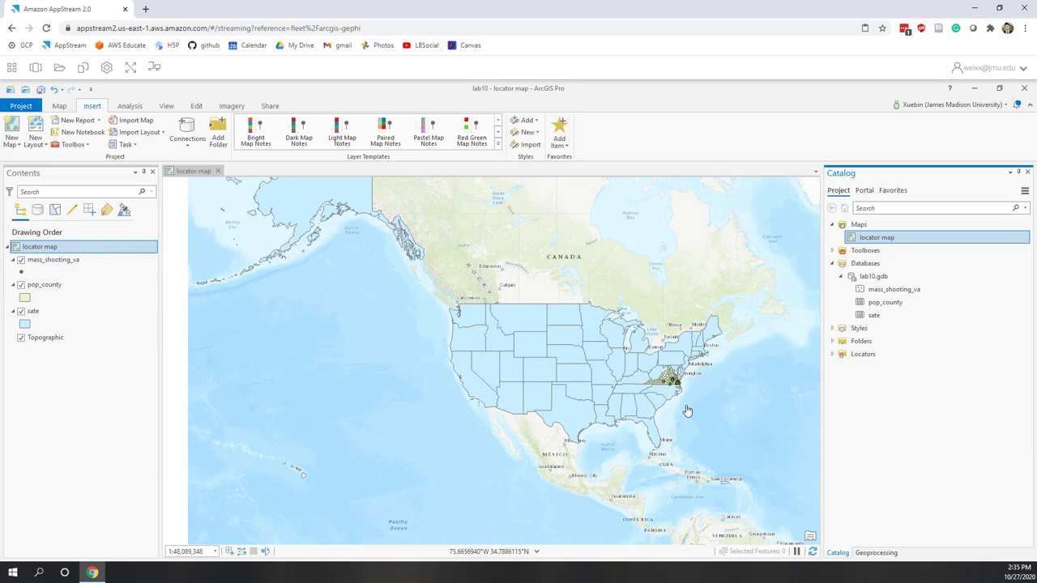
pyautogui.scroll(1, 687, 411)
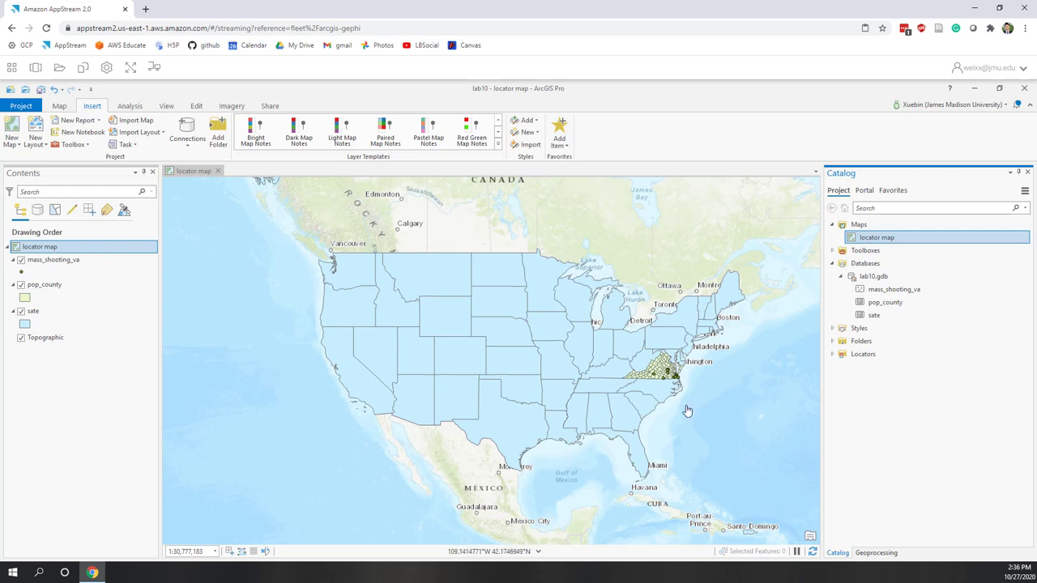
pyautogui.rightClick(56, 268)
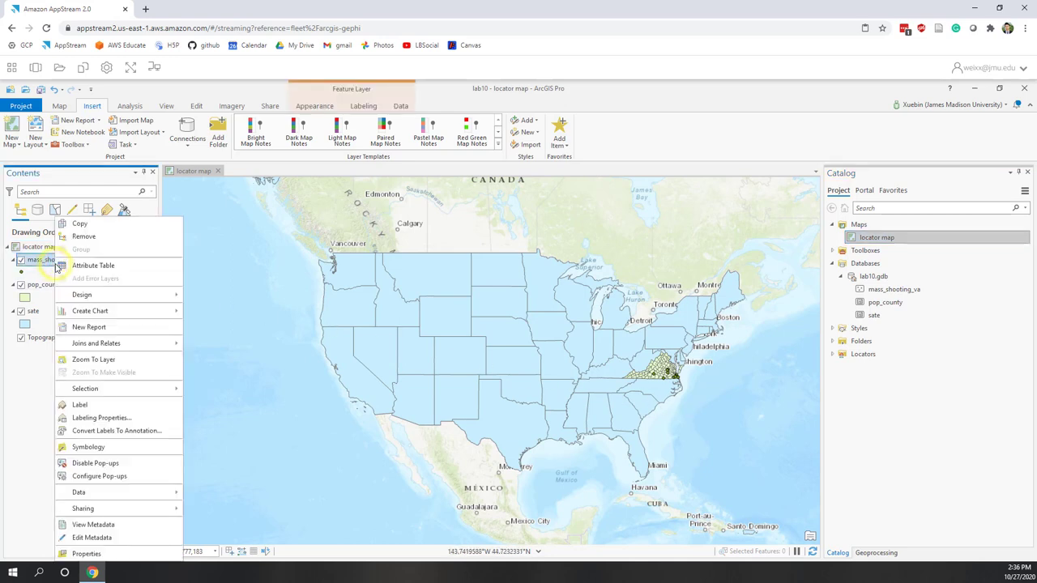
pyautogui.click(81, 240)
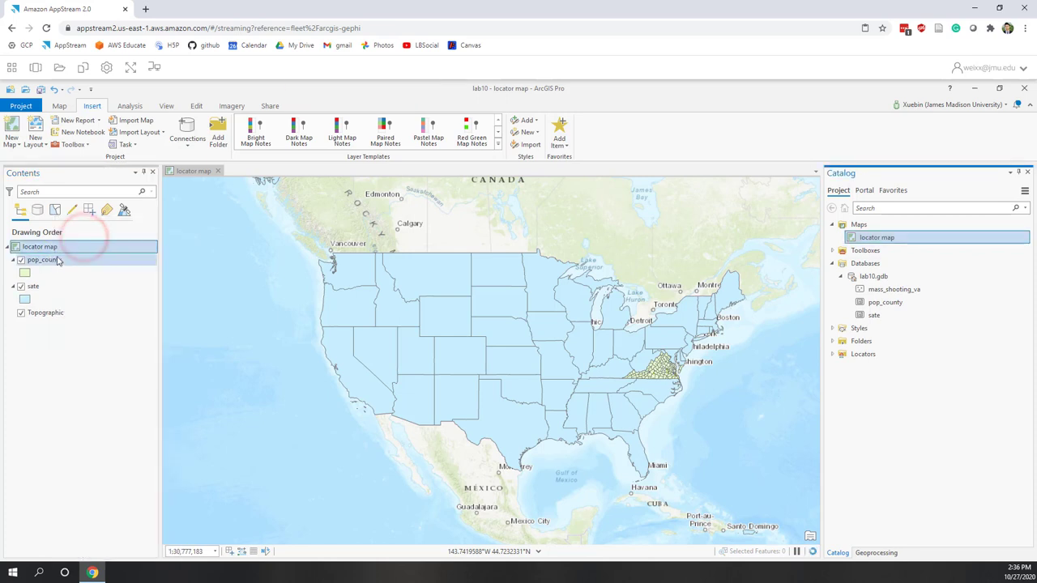
pyautogui.rightClick(54, 259)
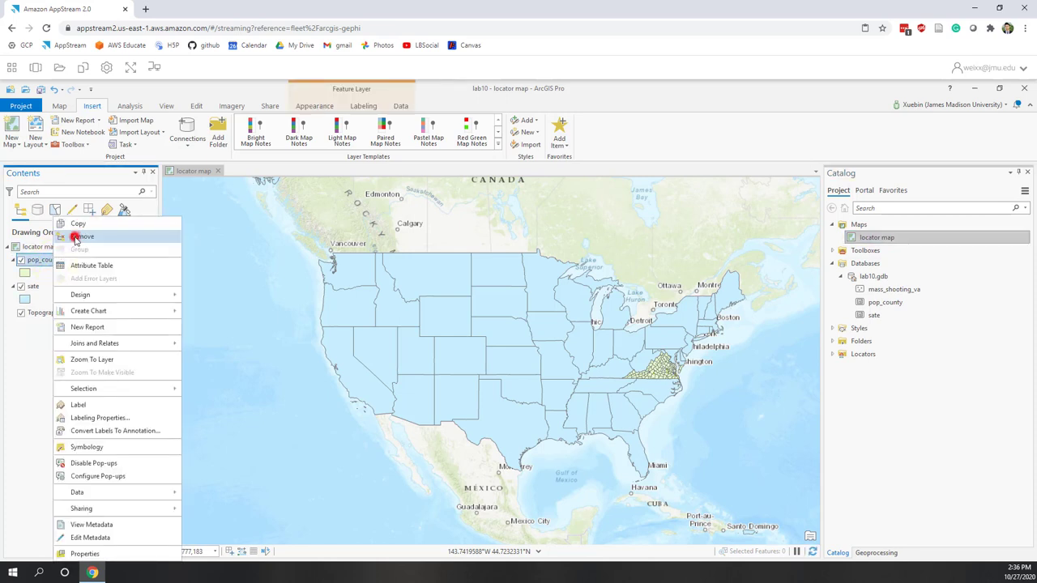
pyautogui.click(75, 236)
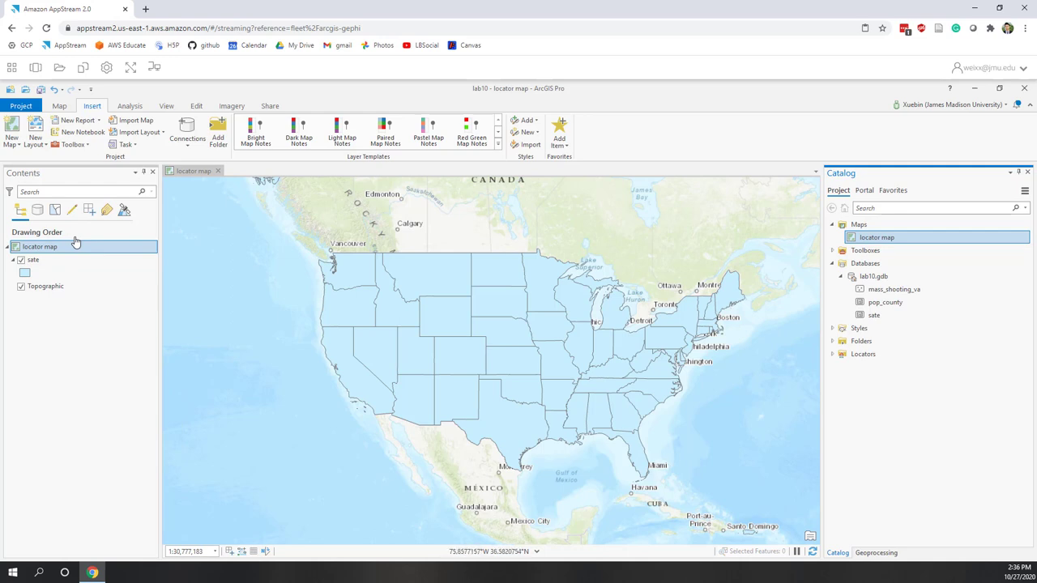
pyautogui.rightClick(45, 289)
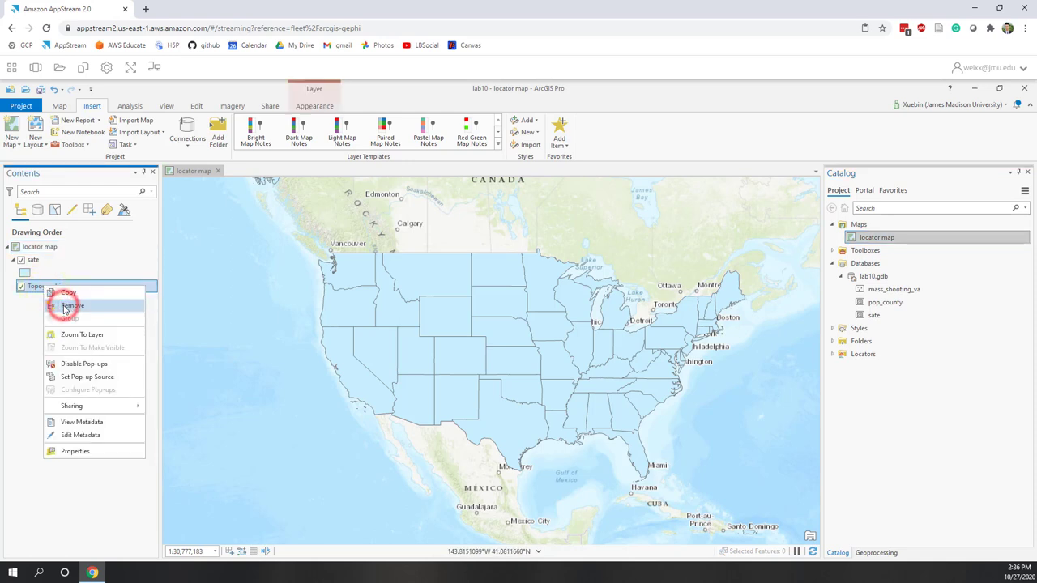
pyautogui.click(66, 305)
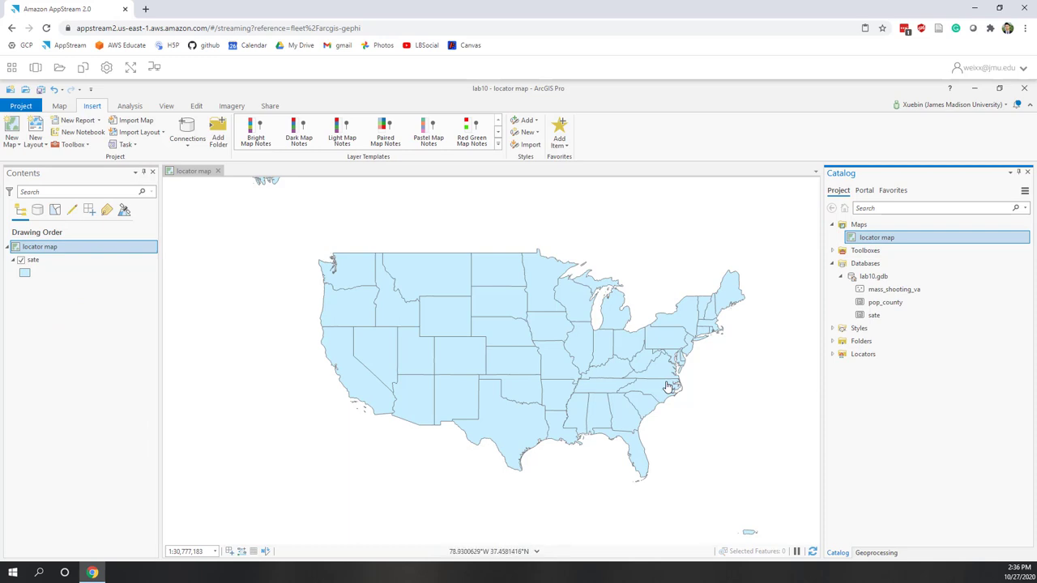
# Open the sate layer's attribute table and examine its state records through to the last row.
pyautogui.rightClick(36, 264)
pyautogui.click(70, 261)
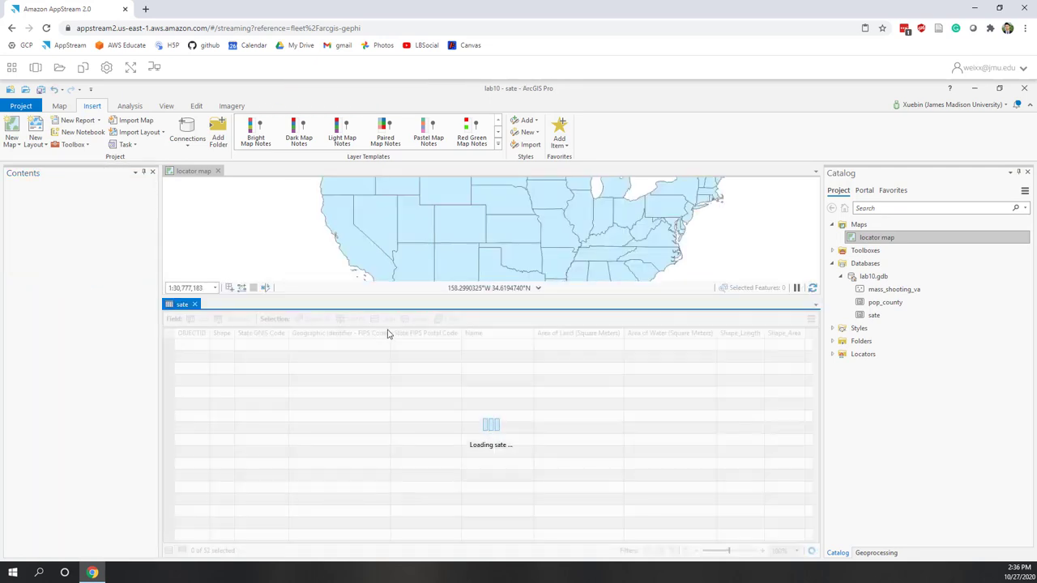
pyautogui.scroll(-7, 511, 464)
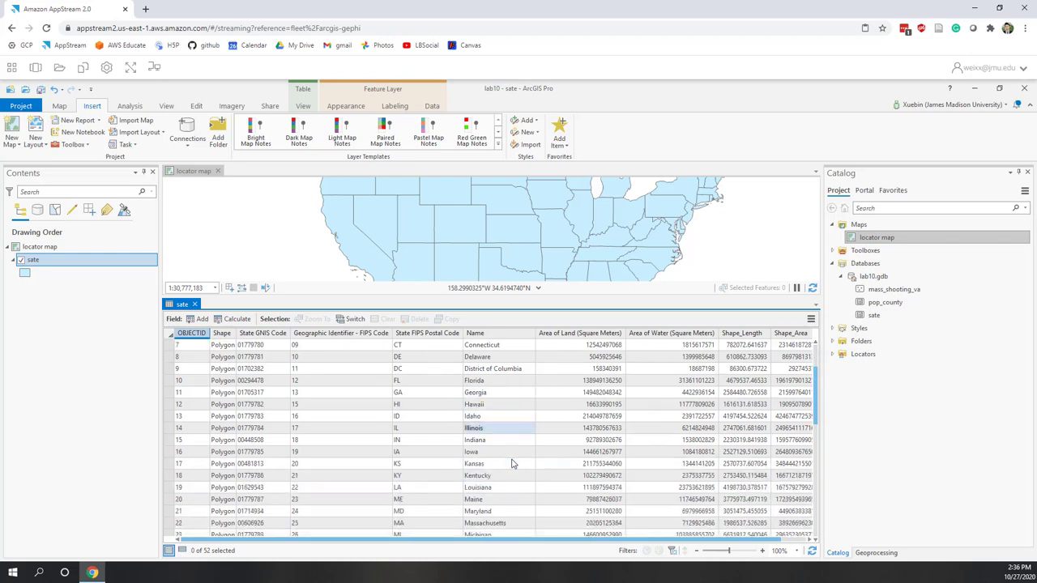
pyautogui.scroll(7, 511, 464)
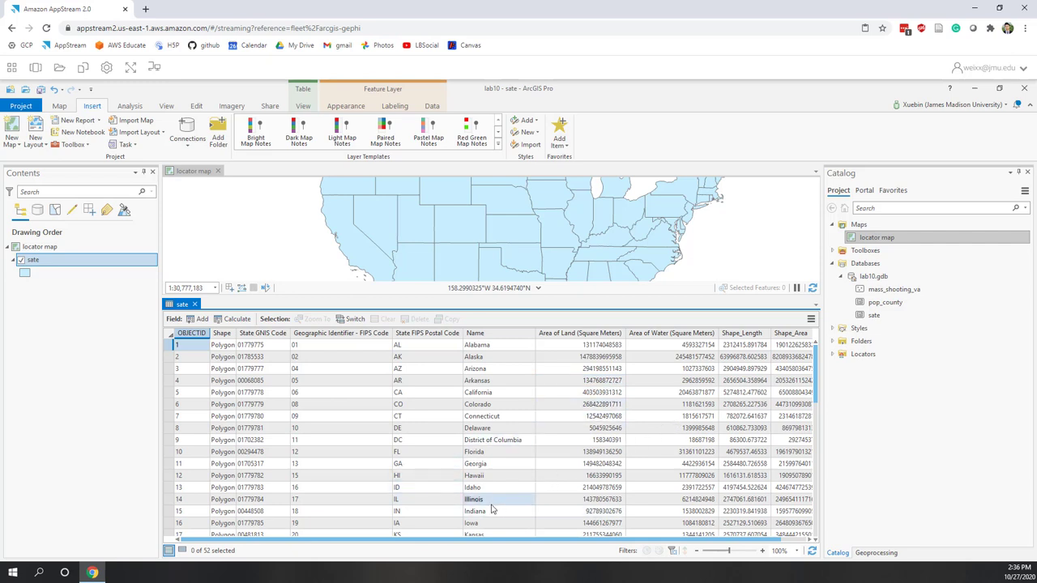
pyautogui.scroll(-3, 491, 509)
pyautogui.scroll(-5, 491, 509)
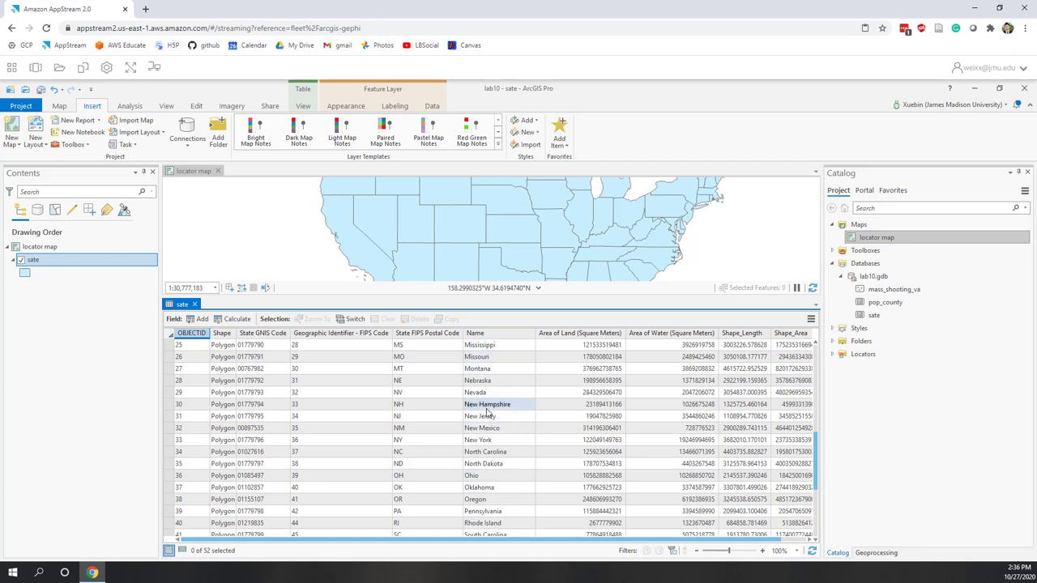
pyautogui.scroll(-5, 486, 414)
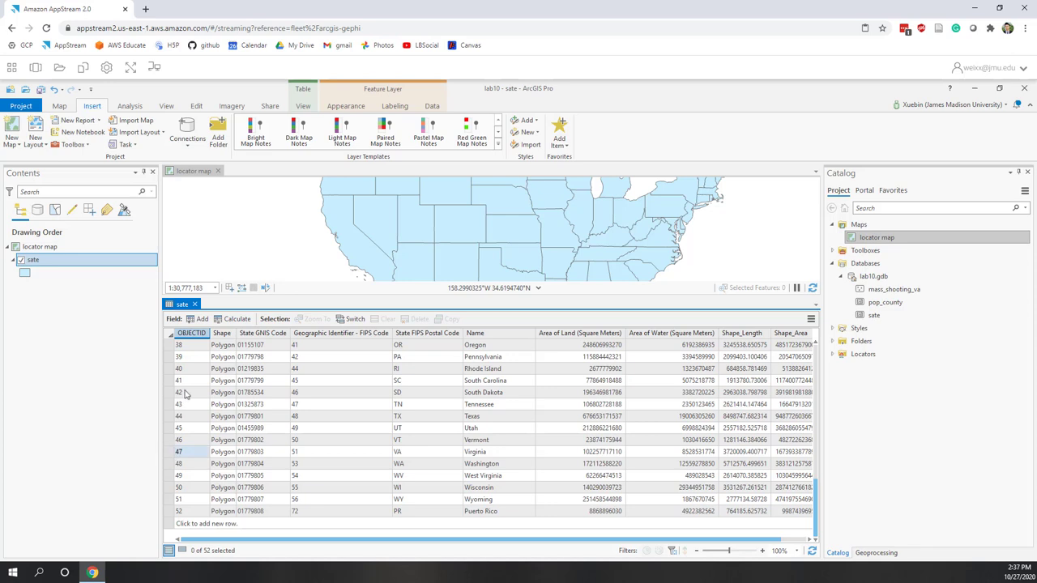
# Add a Long field named is_va to the sate layer and save the field changes.
pyautogui.click(200, 321)
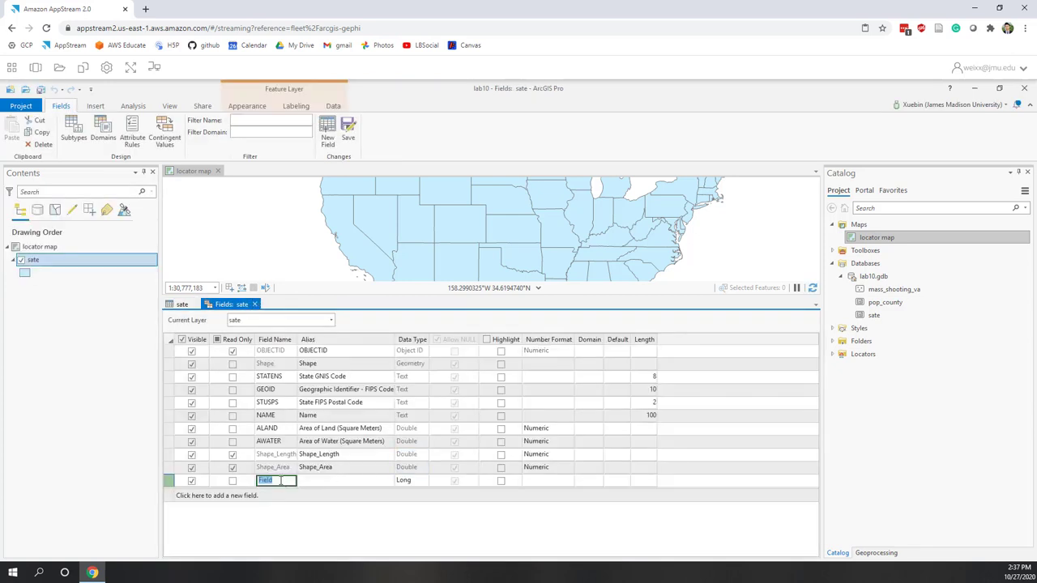
pyautogui.write('is_va')
pyautogui.click(307, 517)
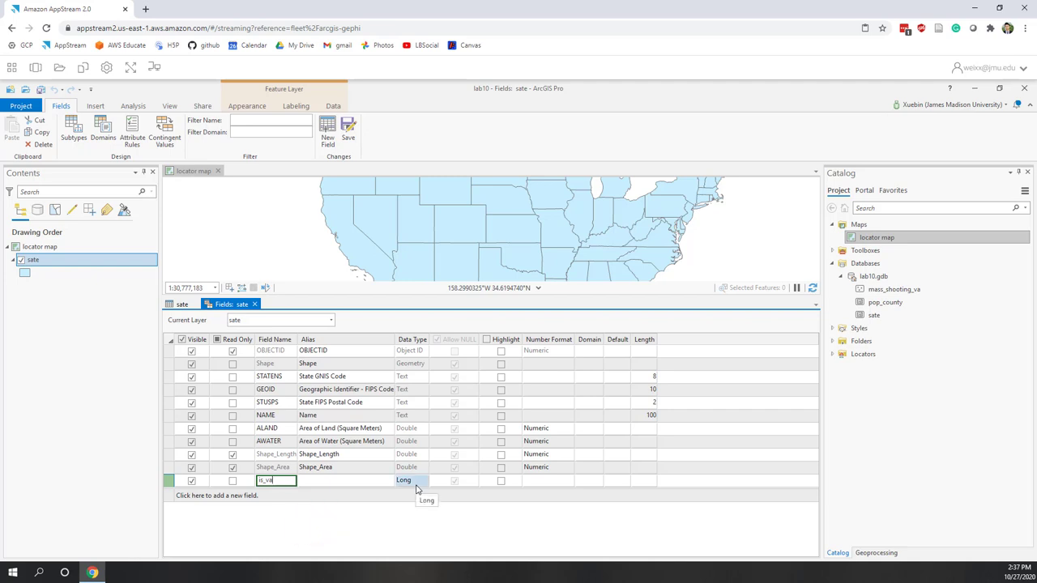
pyautogui.click(349, 130)
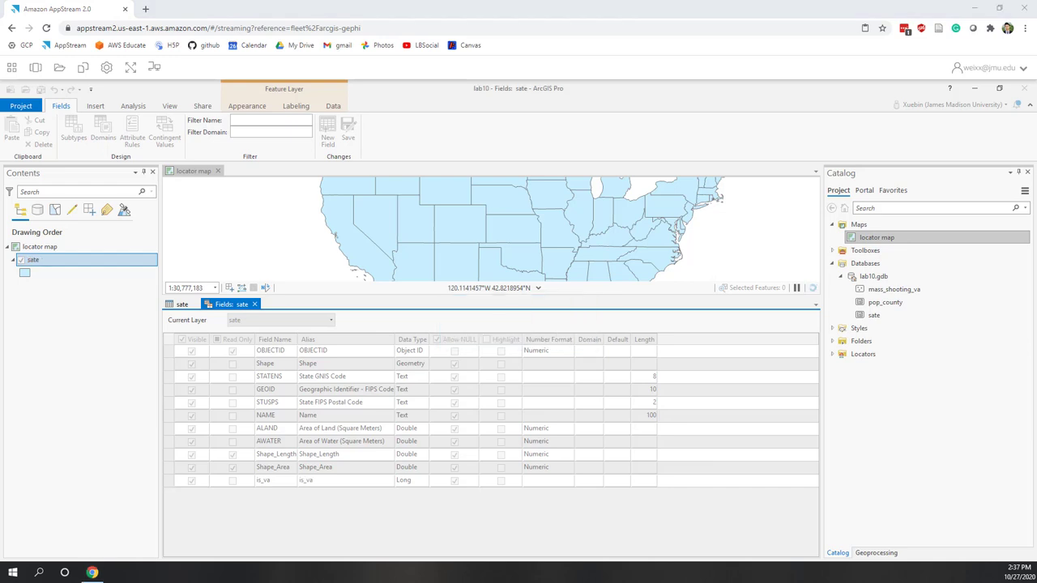
# Return to the sate attribute table and inspect the is_va column and its field details.
pyautogui.click(183, 307)
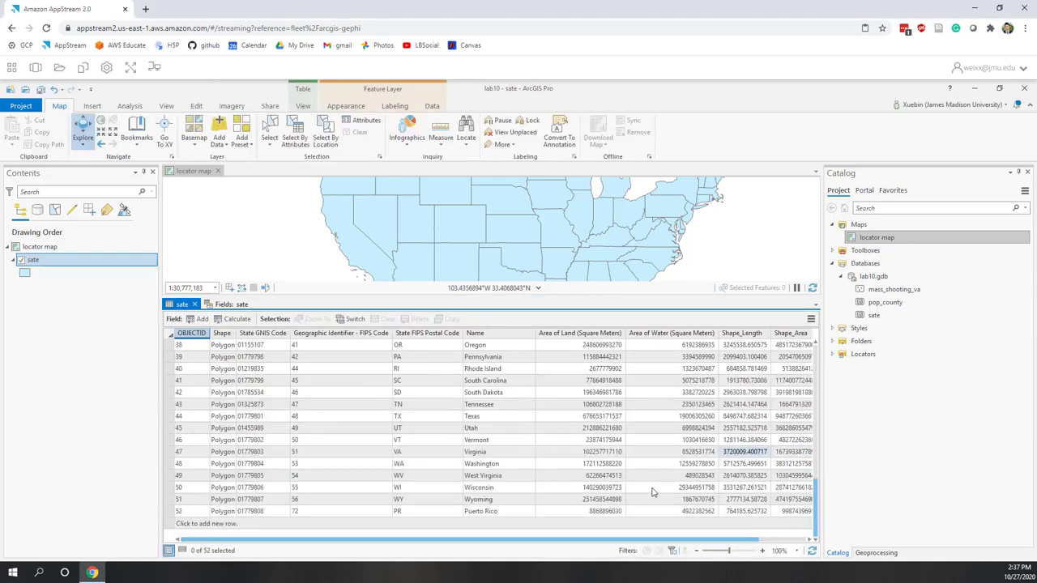
pyautogui.click(784, 541)
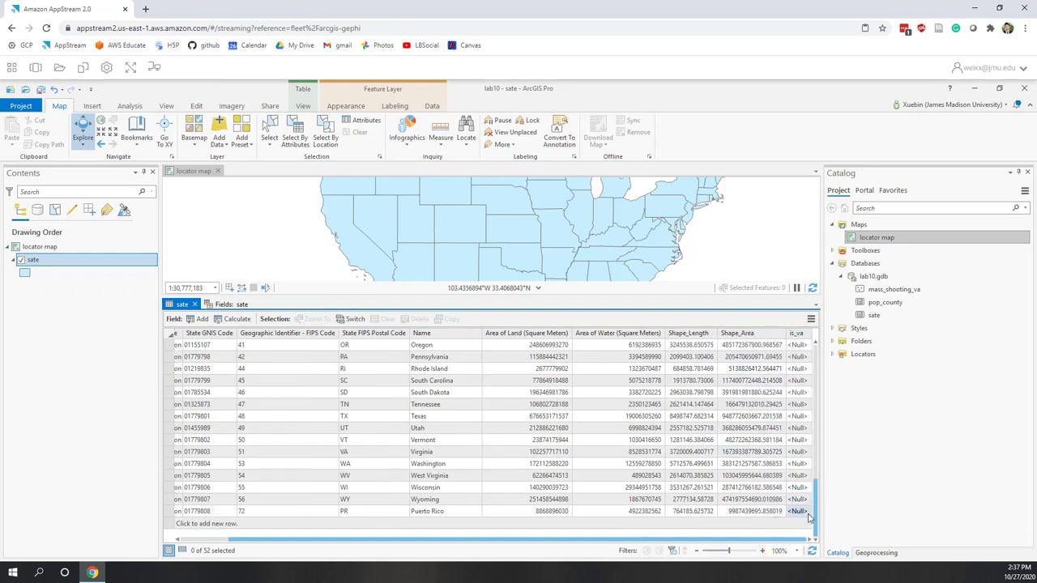
pyautogui.scroll(8, 802, 486)
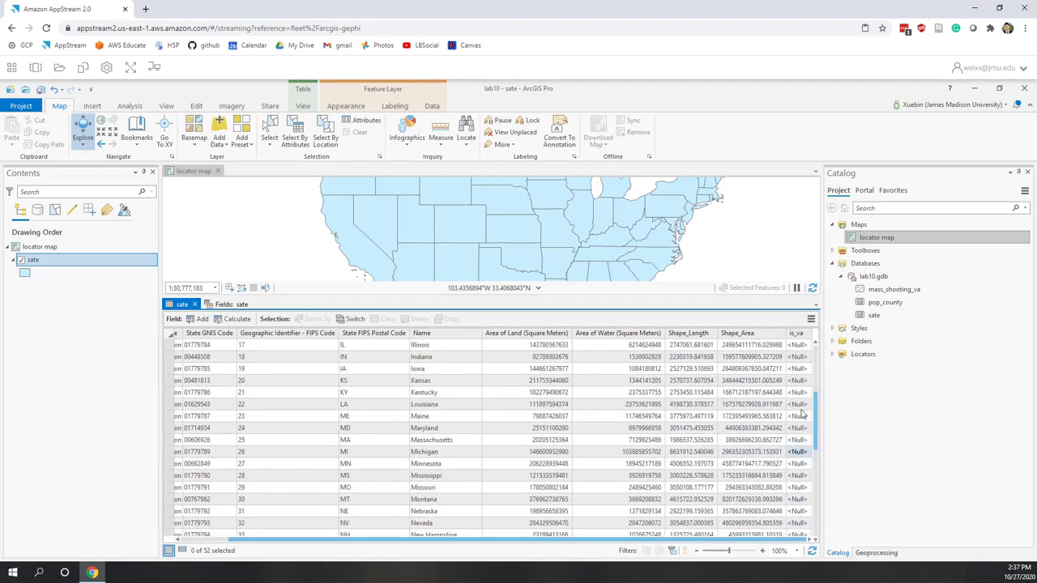
pyautogui.moveTo(796, 336)
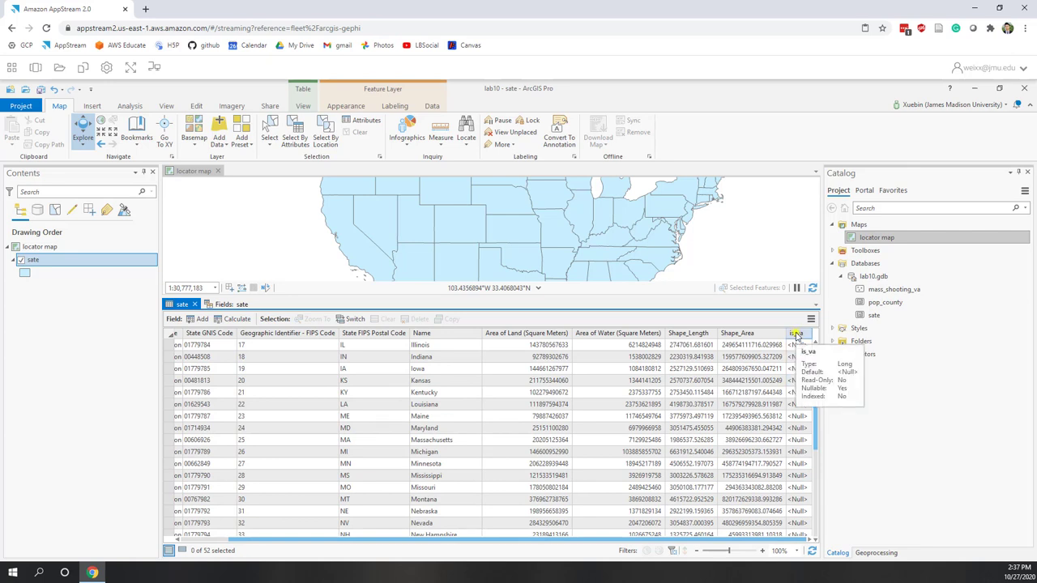
# Calculate the is_va field as 0 for every record in the sate attribute table.
pyautogui.rightClick(796, 336)
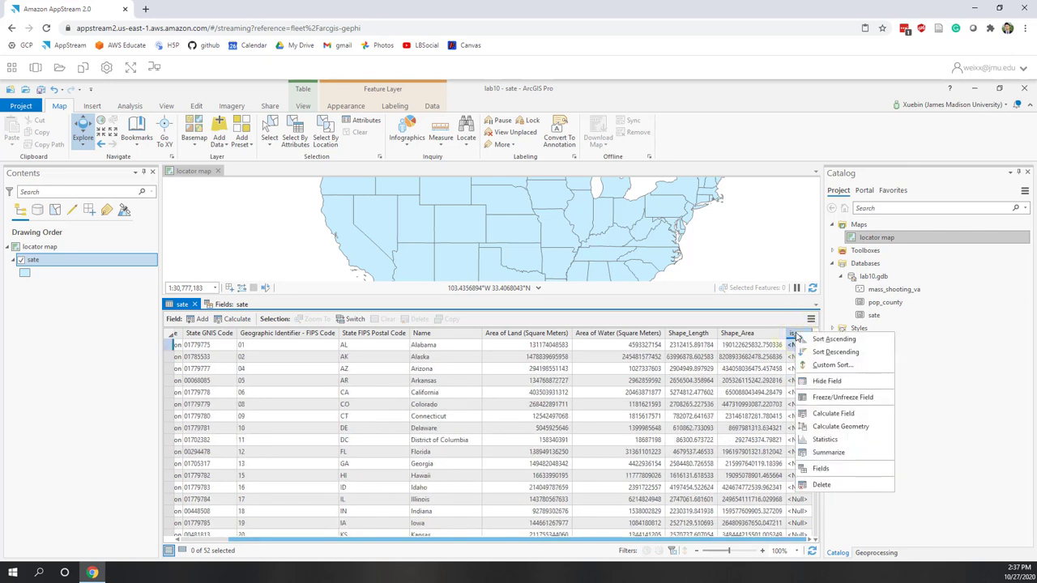
pyautogui.click(826, 415)
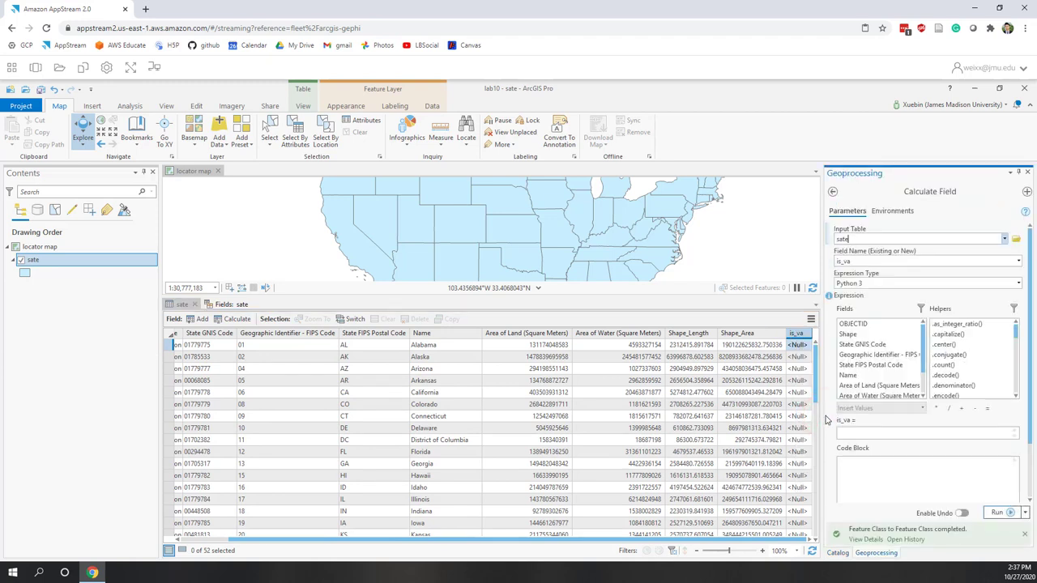
pyautogui.click(860, 433)
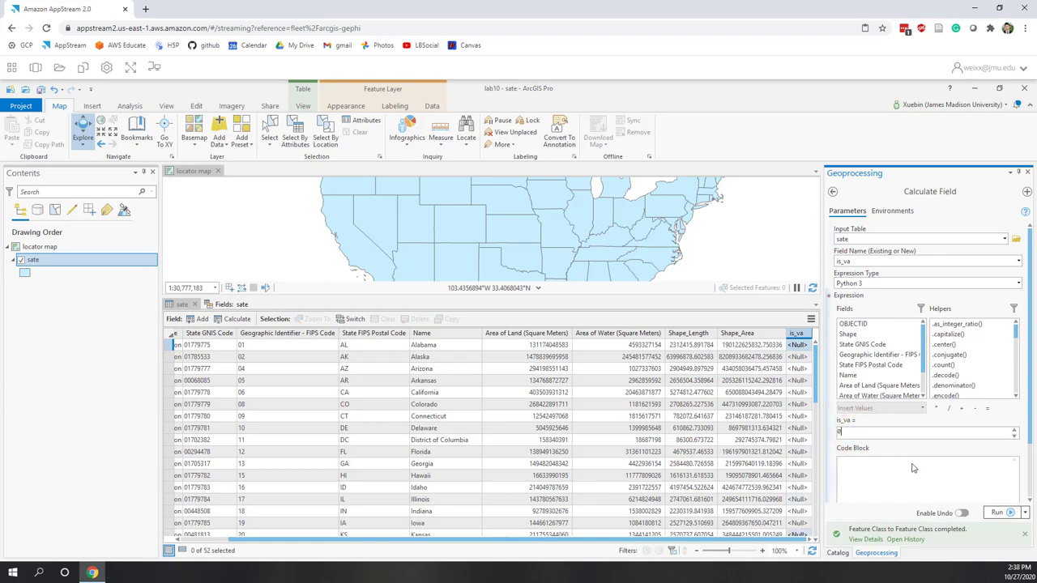
pyautogui.click(998, 514)
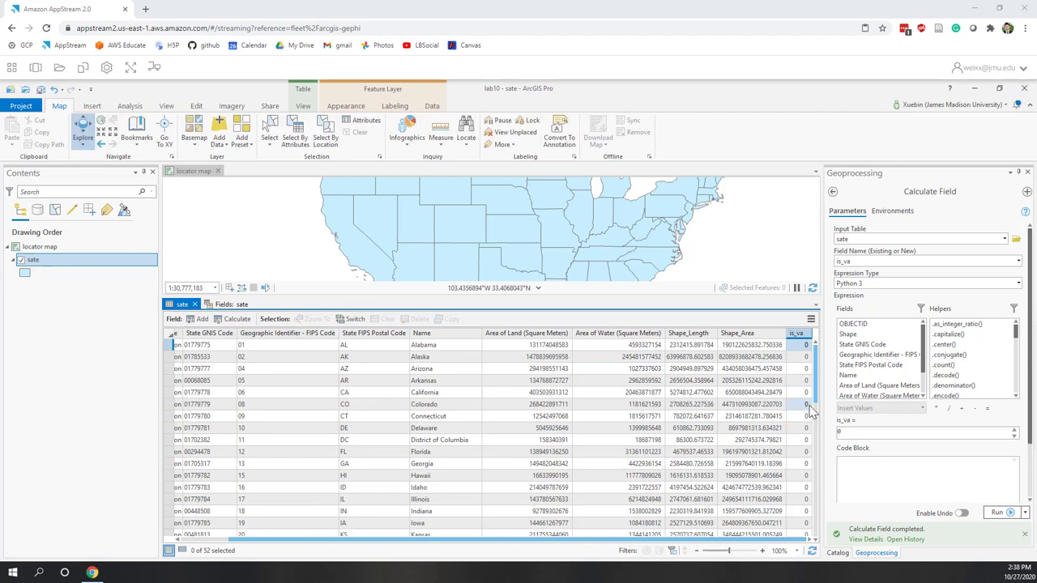
# Select the Virginia record in the sate table and show only the selected records.
pyautogui.scroll(-10, 810, 413)
pyautogui.scroll(-3, 810, 413)
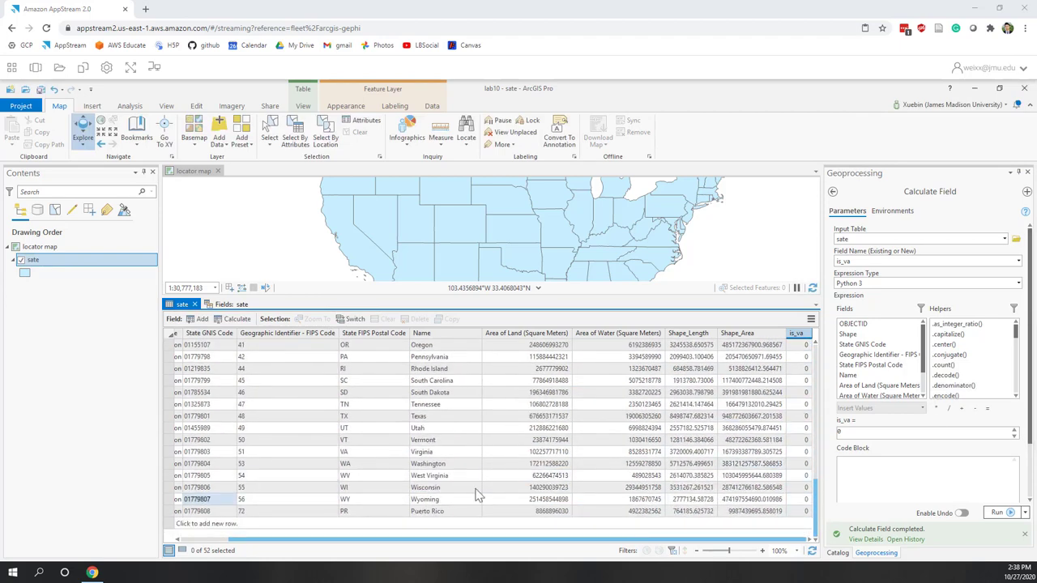
pyautogui.click(273, 539)
pyautogui.moveTo(235, 544); pyautogui.dragTo(186, 544)
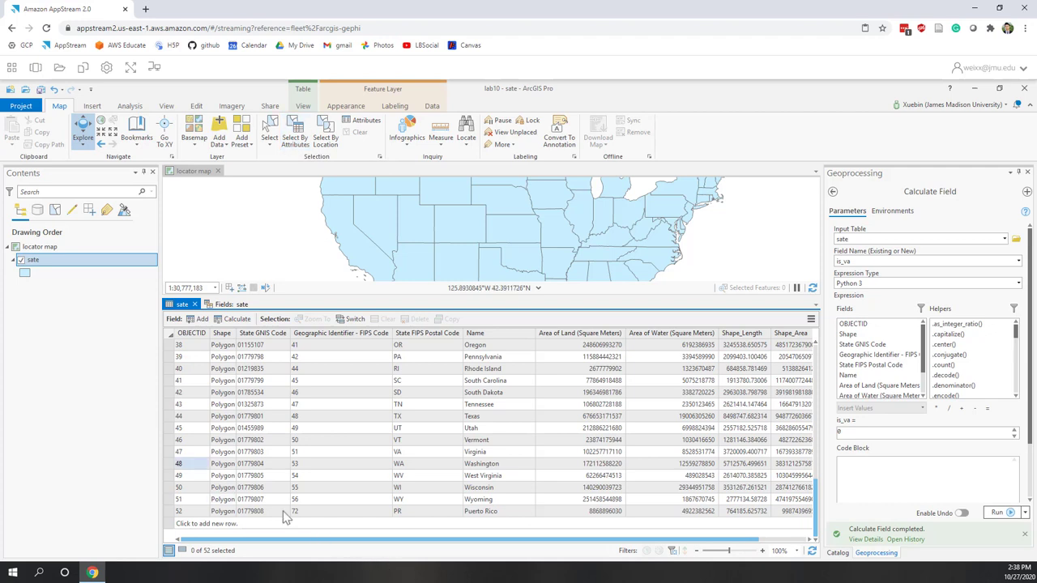
pyautogui.click(167, 451)
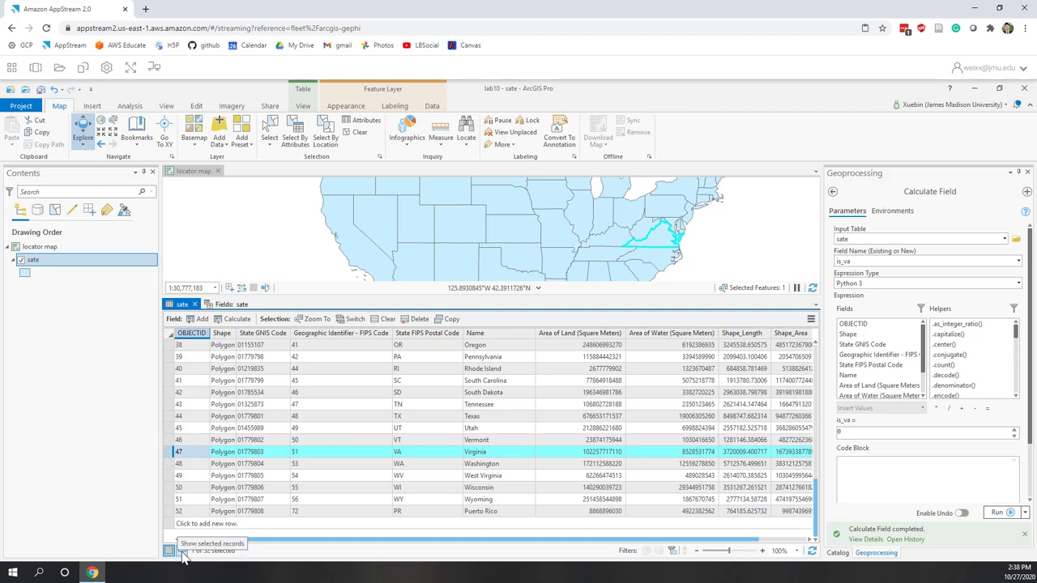
pyautogui.click(182, 552)
# Calculate the is_va field as 1 for the selected Virginia record.
pyautogui.click(788, 540)
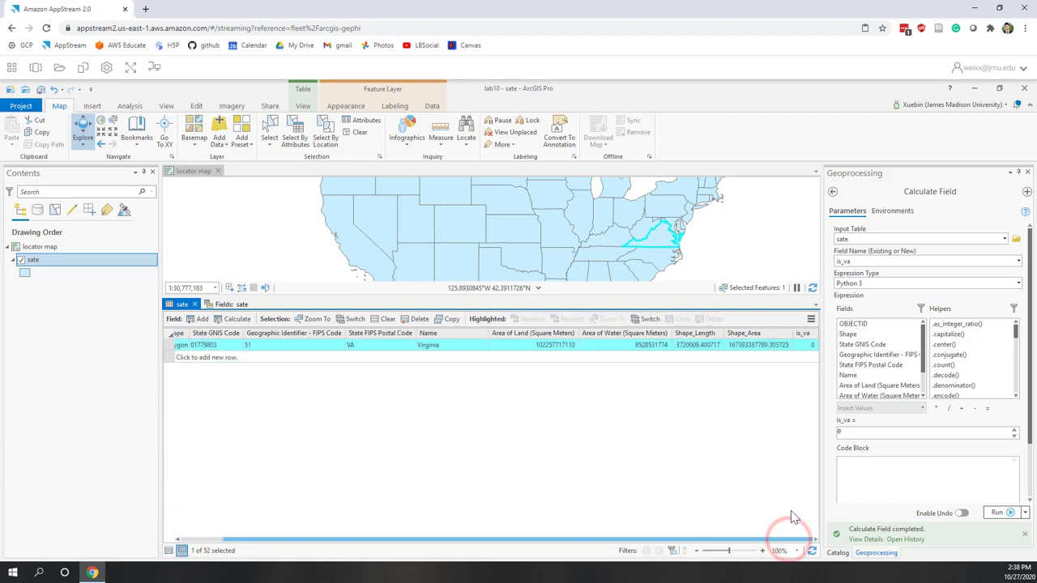
pyautogui.rightClick(805, 339)
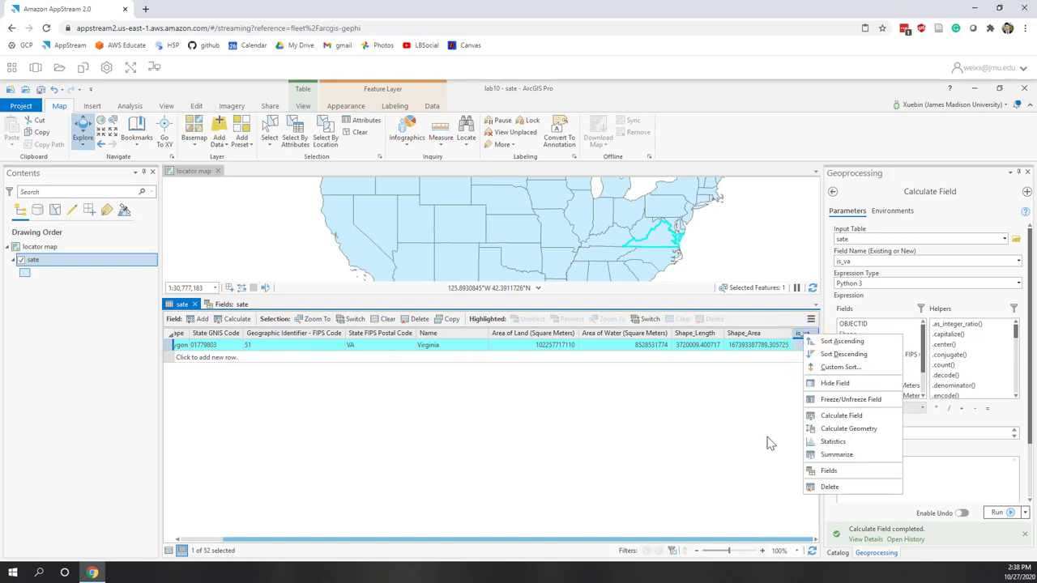
pyautogui.click(835, 417)
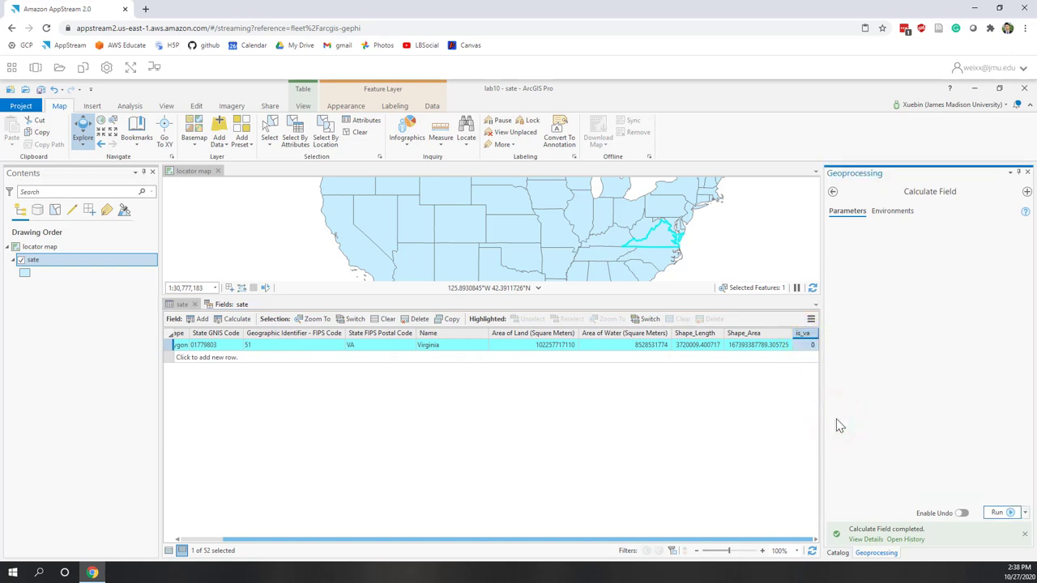
pyautogui.click(851, 435)
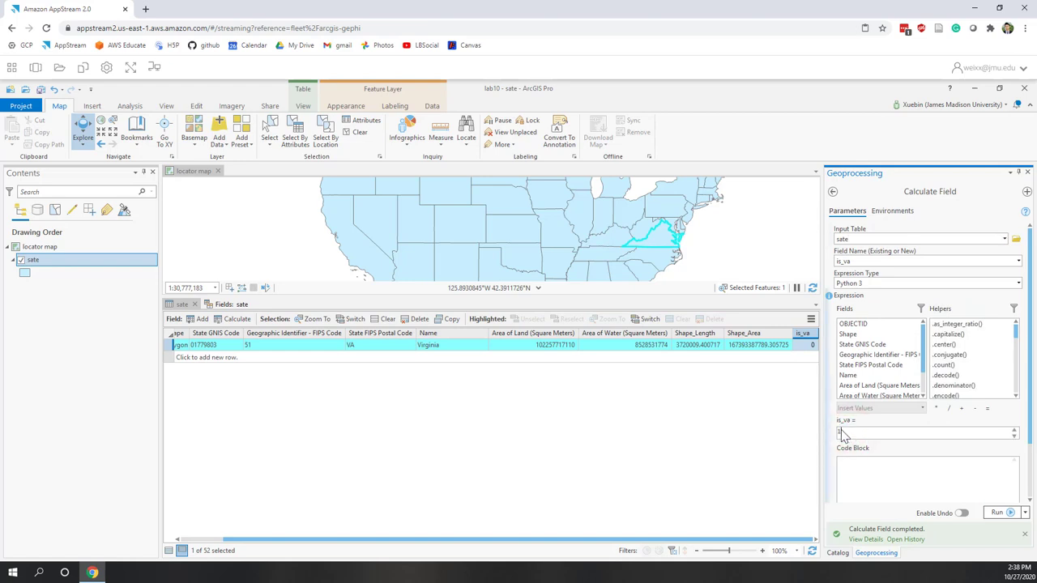
pyautogui.click(1003, 514)
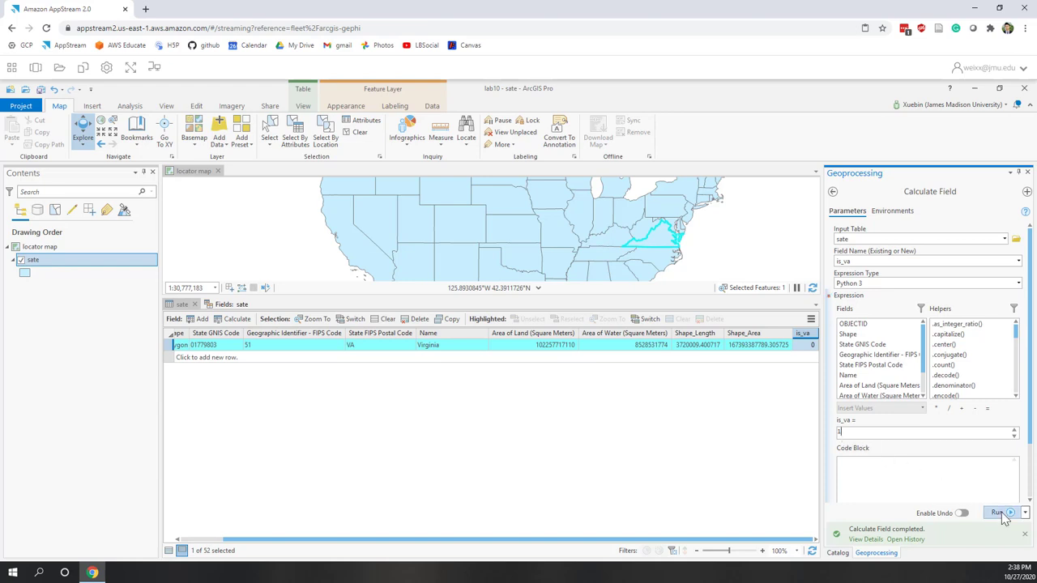
pyautogui.click(1001, 514)
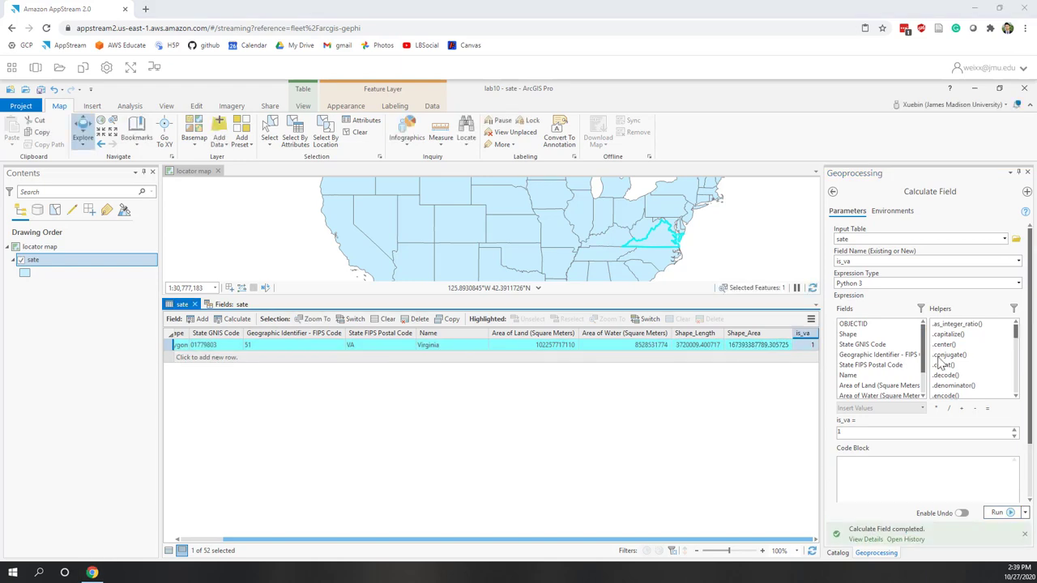
# Show all records in the sate table and check the is_va values down to the Virginia row.
pyautogui.click(812, 347)
pyautogui.click(167, 550)
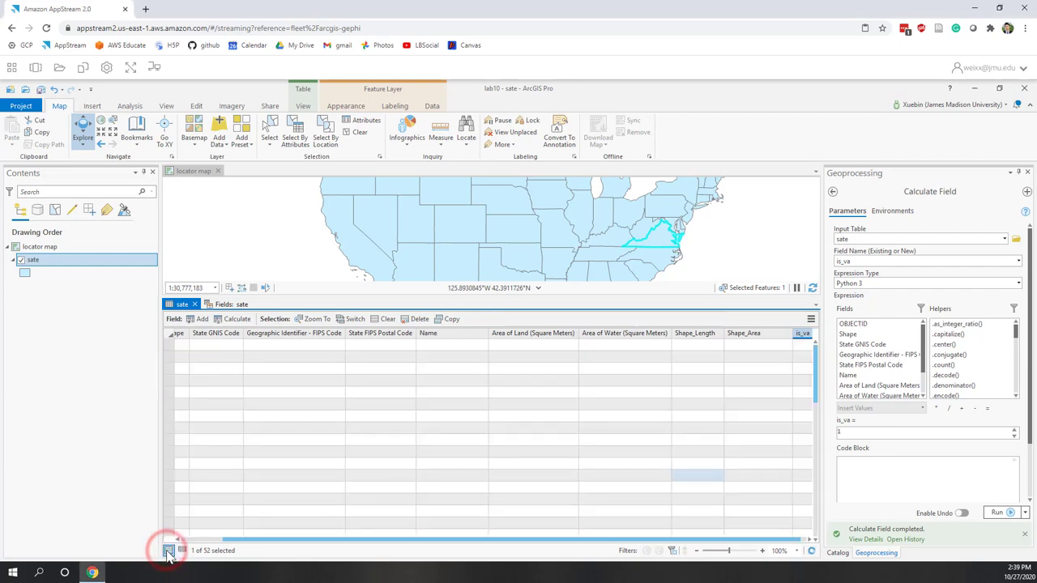
pyautogui.scroll(-3, 798, 519)
pyautogui.click(802, 524)
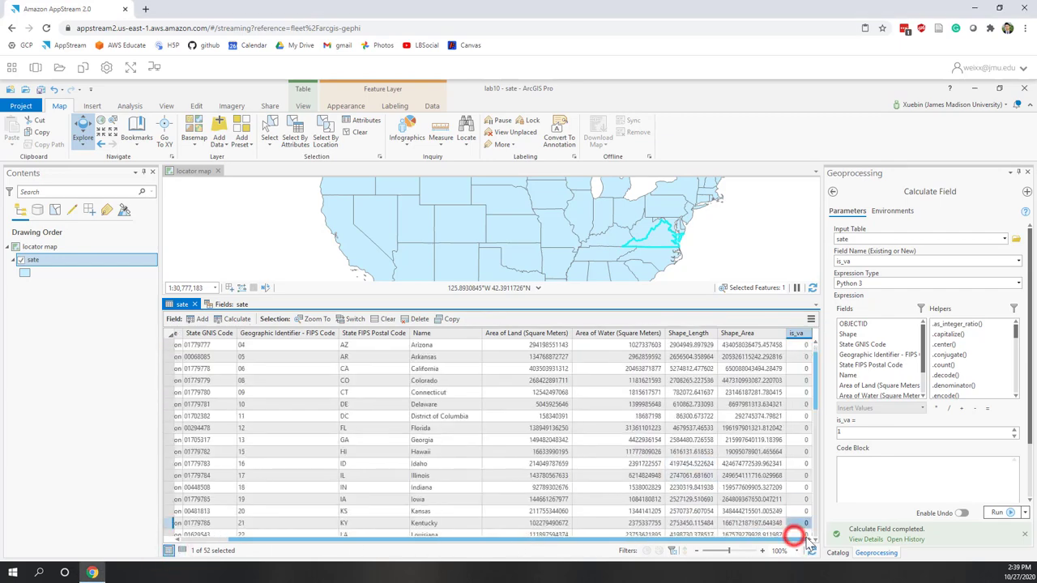
pyautogui.scroll(-10, 794, 445)
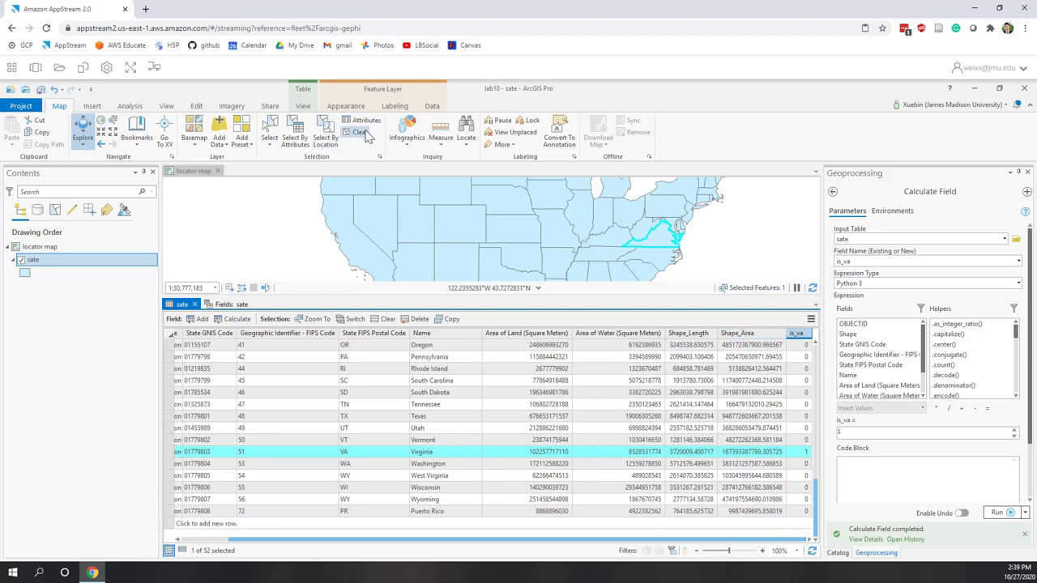
# Close the sate attribute table and its fields view, and clear the feature selection on the locator map.
pyautogui.click(195, 304)
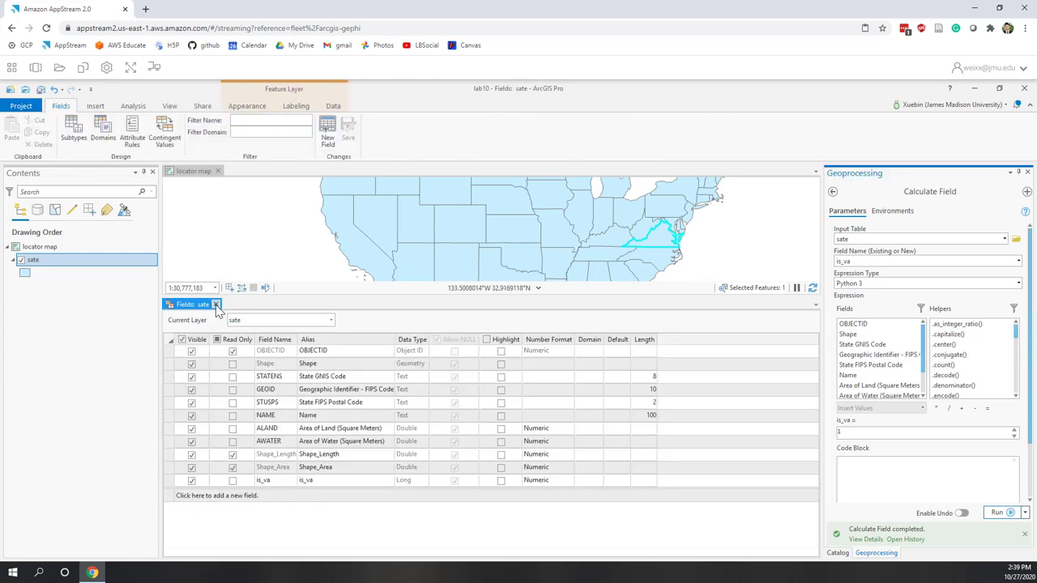
pyautogui.click(216, 304)
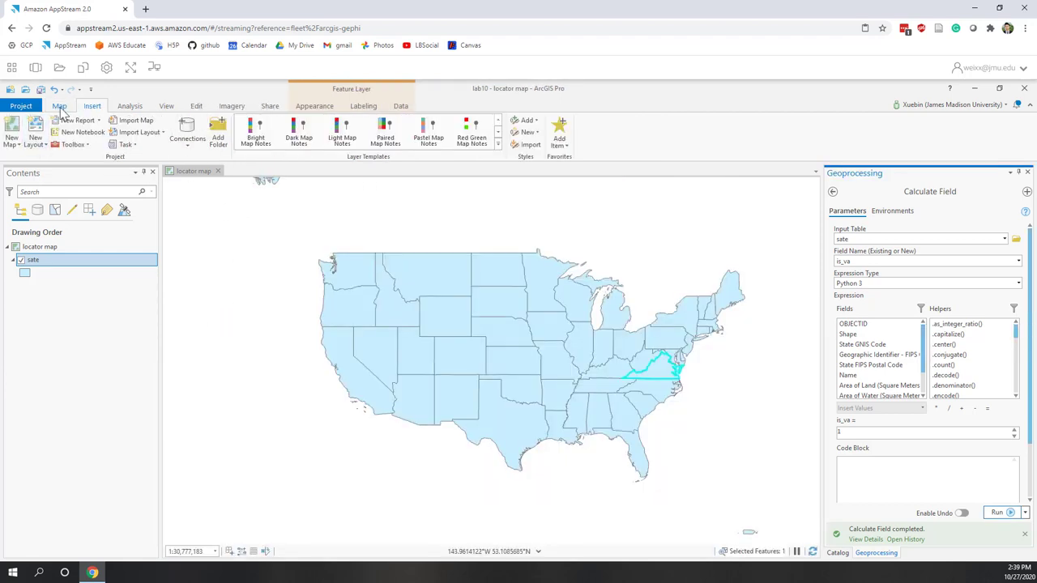
pyautogui.click(58, 106)
pyautogui.click(356, 135)
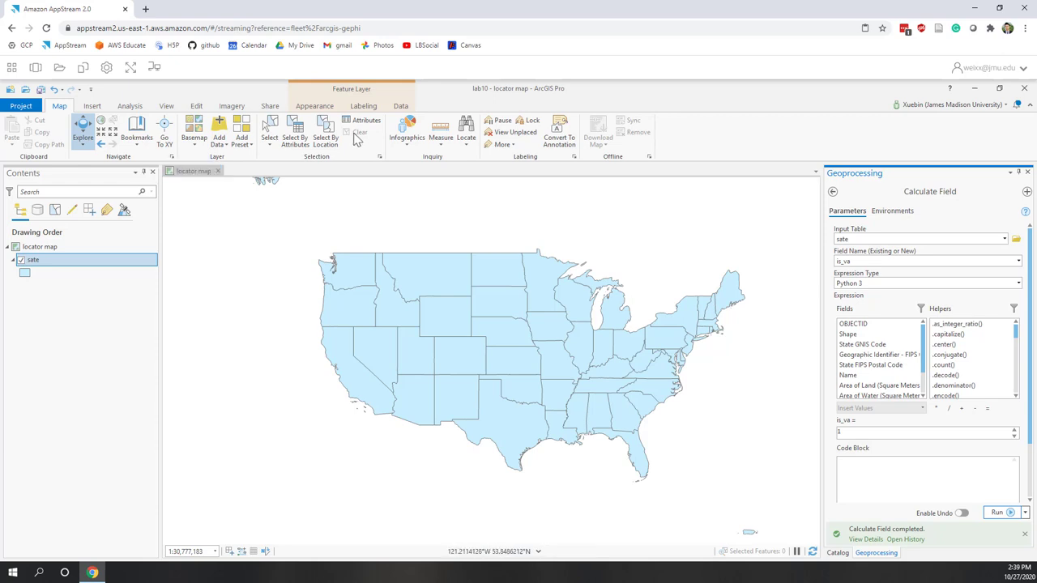
# Symbolize the sate layer with Unique Values based on the is_va field.
pyautogui.click(316, 107)
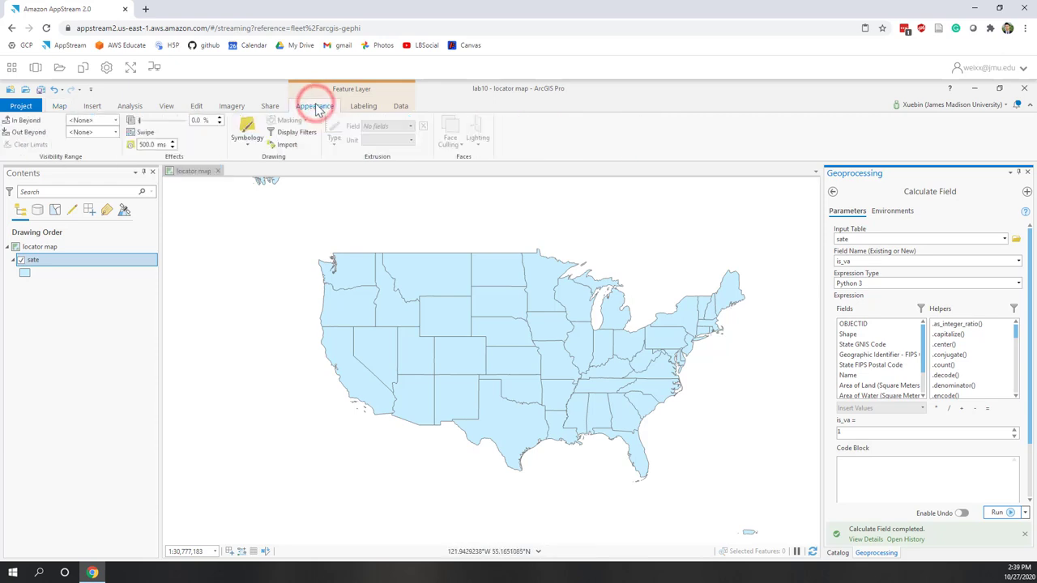
pyautogui.click(247, 142)
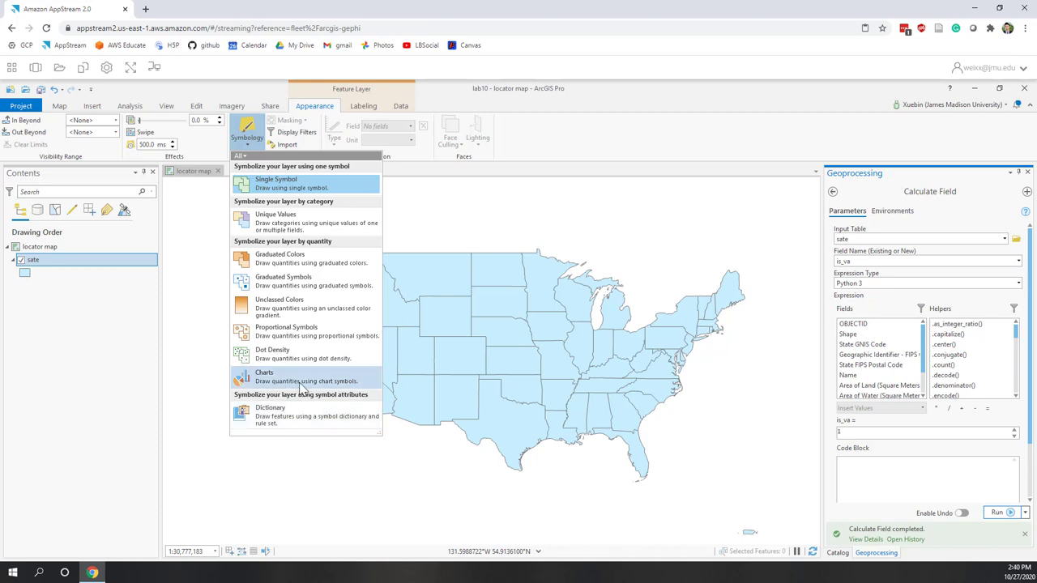
pyautogui.click(283, 230)
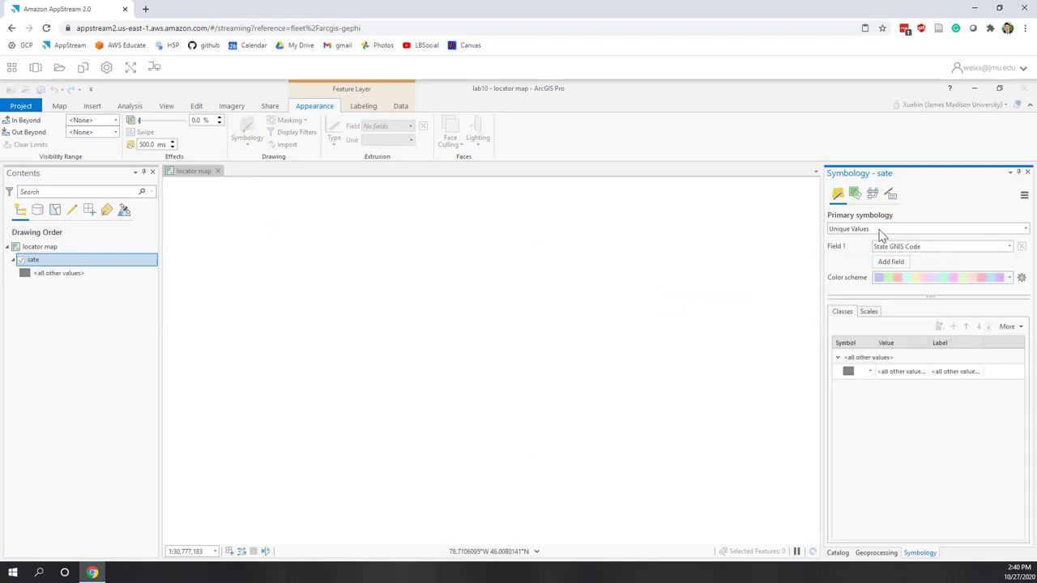
pyautogui.click(905, 250)
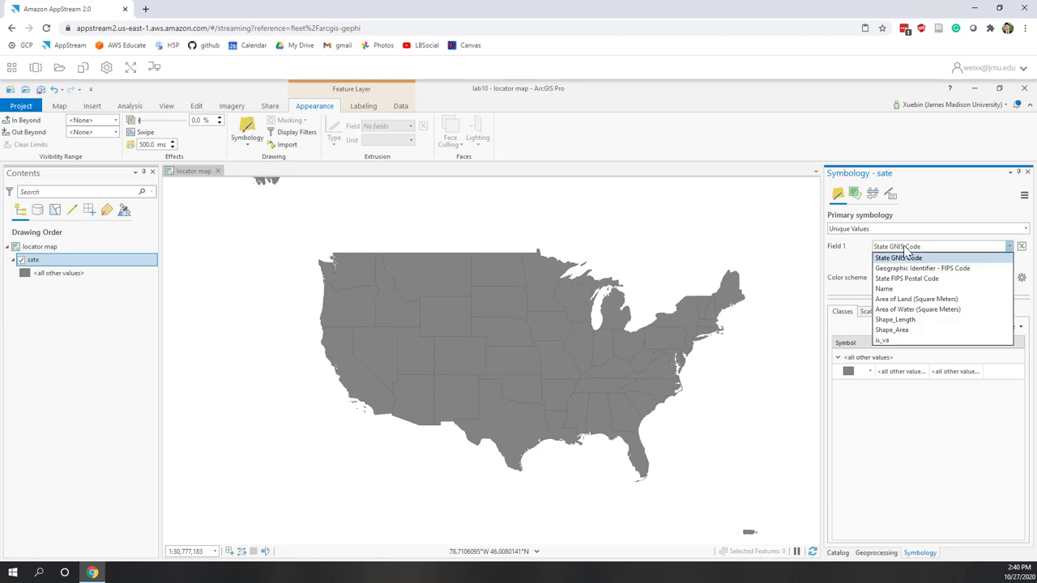
pyautogui.click(883, 340)
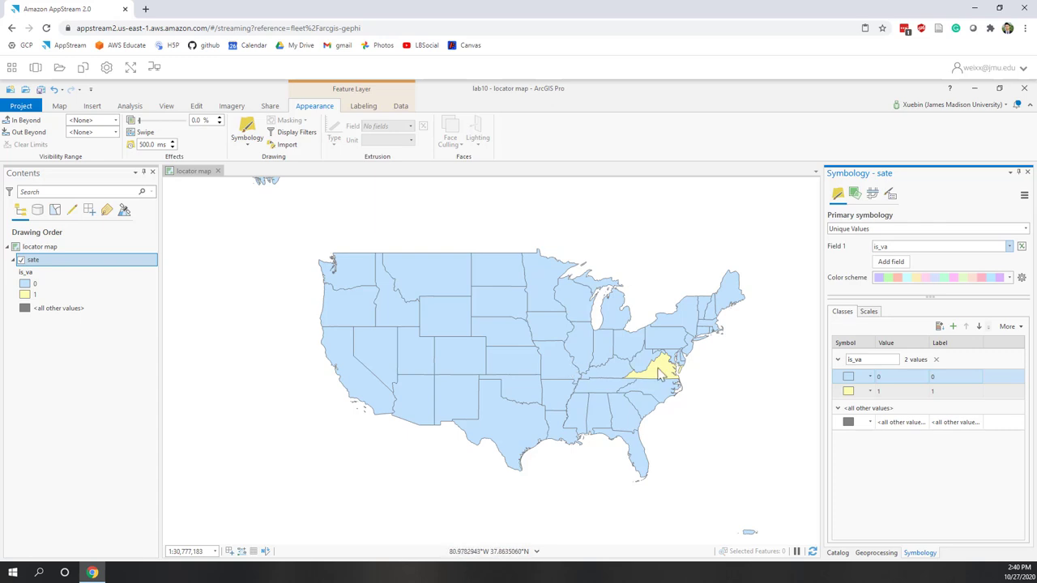
# Set the fill color of the is_va class 0 symbol to light gray and apply it.
pyautogui.keyDown('ctrl'); pyautogui.click(850, 384); pyautogui.keyUp('ctrl')
pyautogui.click(850, 380)
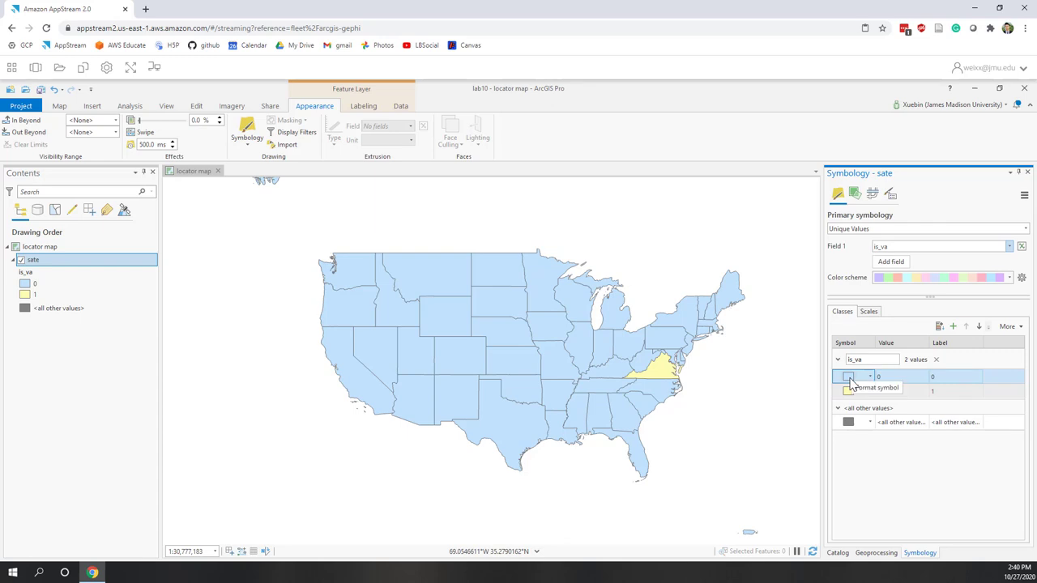
pyautogui.click(848, 379)
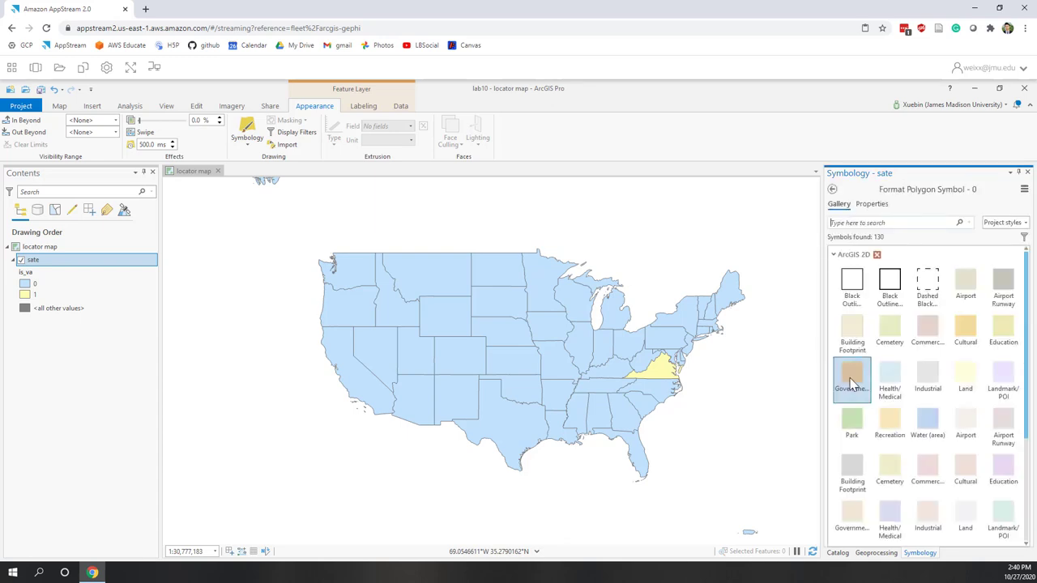
pyautogui.click(874, 206)
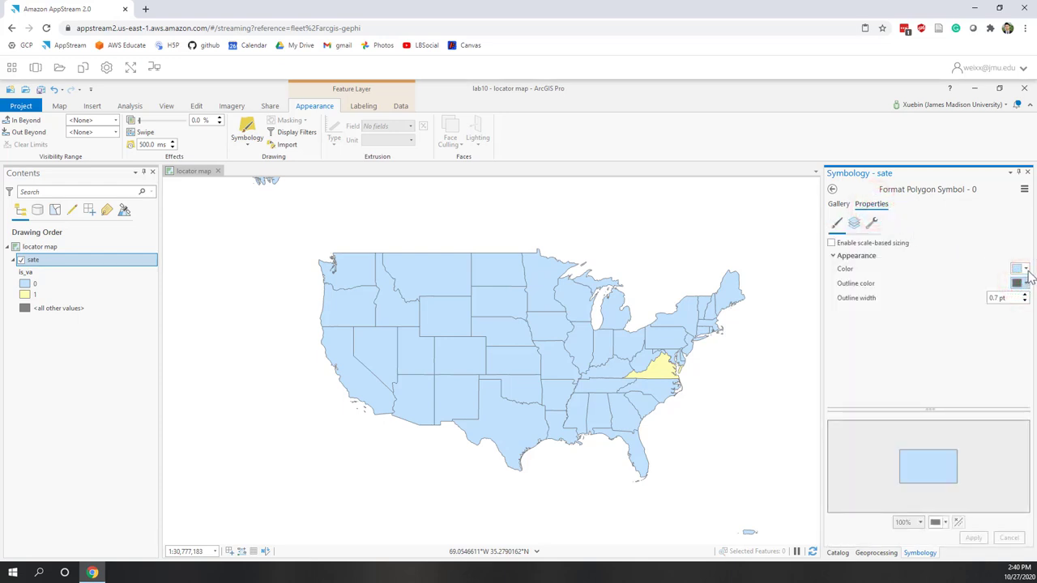
pyautogui.click(1026, 270)
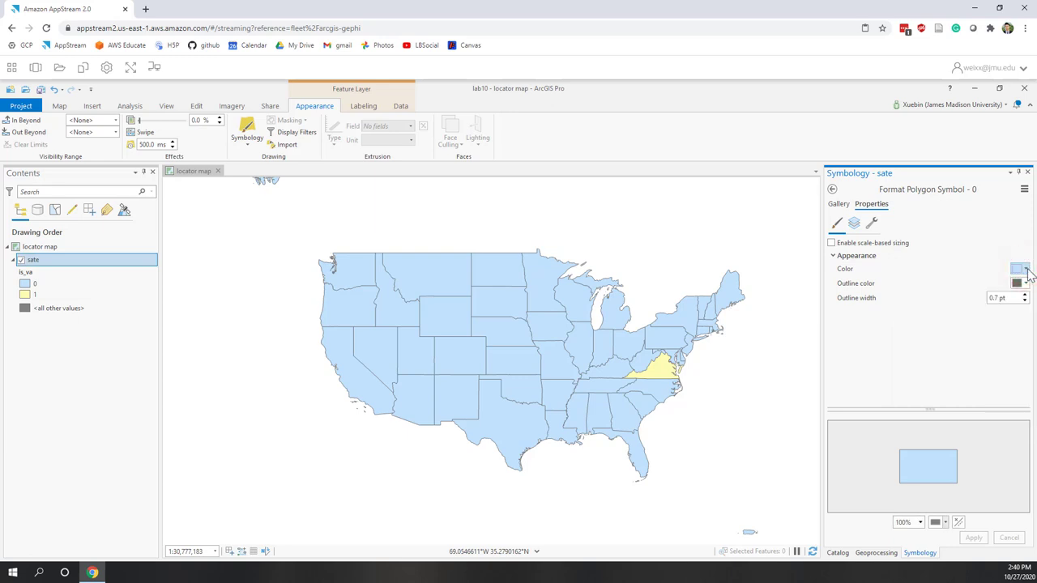
pyautogui.click(1026, 271)
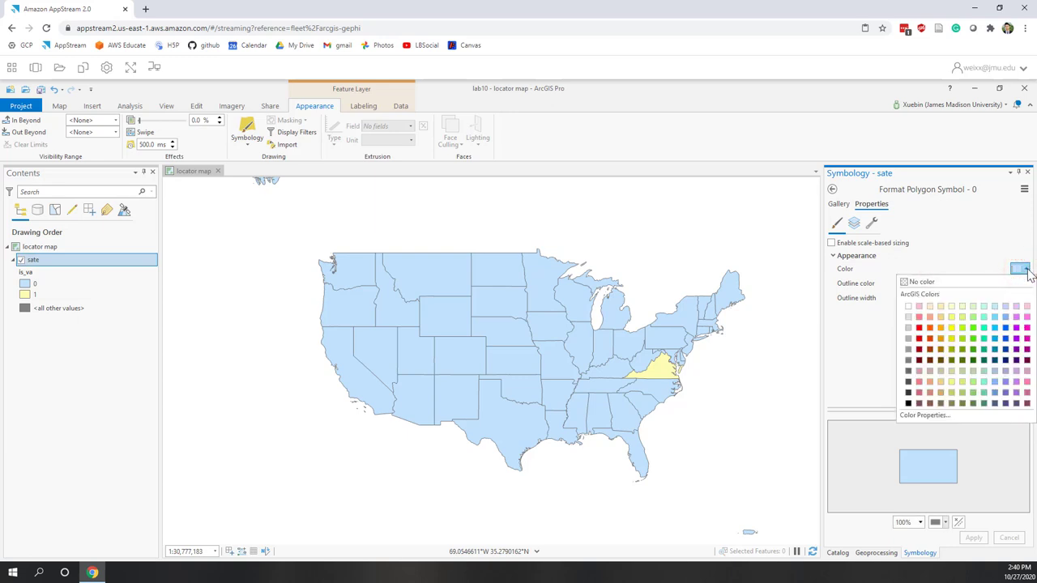
pyautogui.click(909, 329)
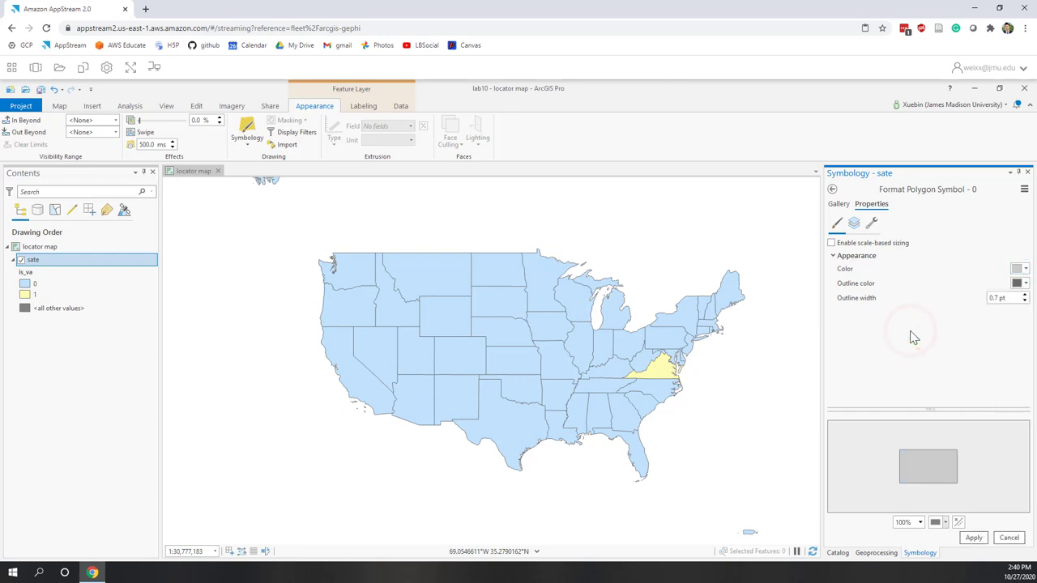
pyautogui.click(973, 538)
pyautogui.click(834, 191)
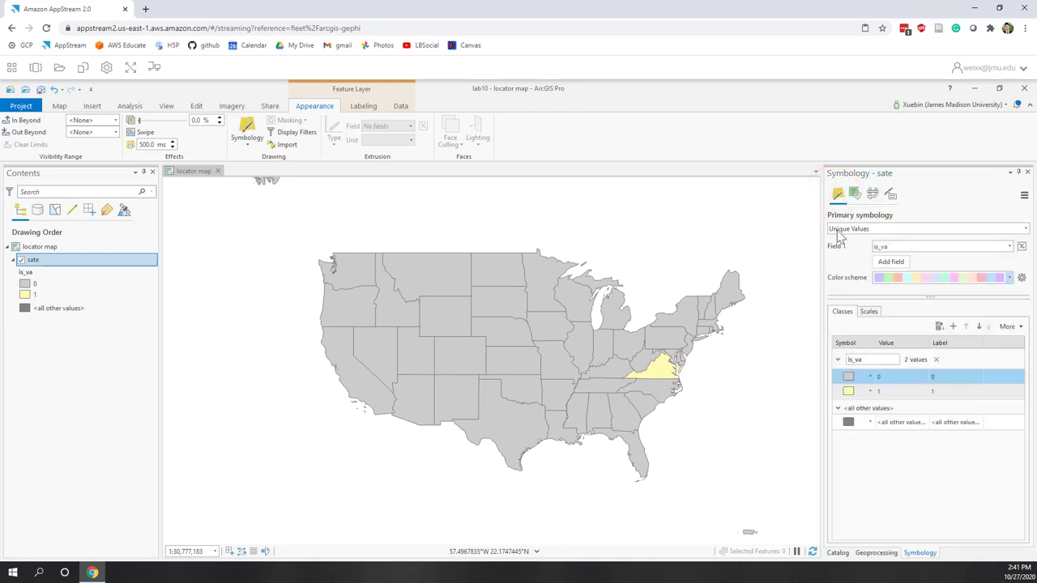
# Set the fill color of the is_va class 1 symbol to dark red and apply it.
pyautogui.click(849, 392)
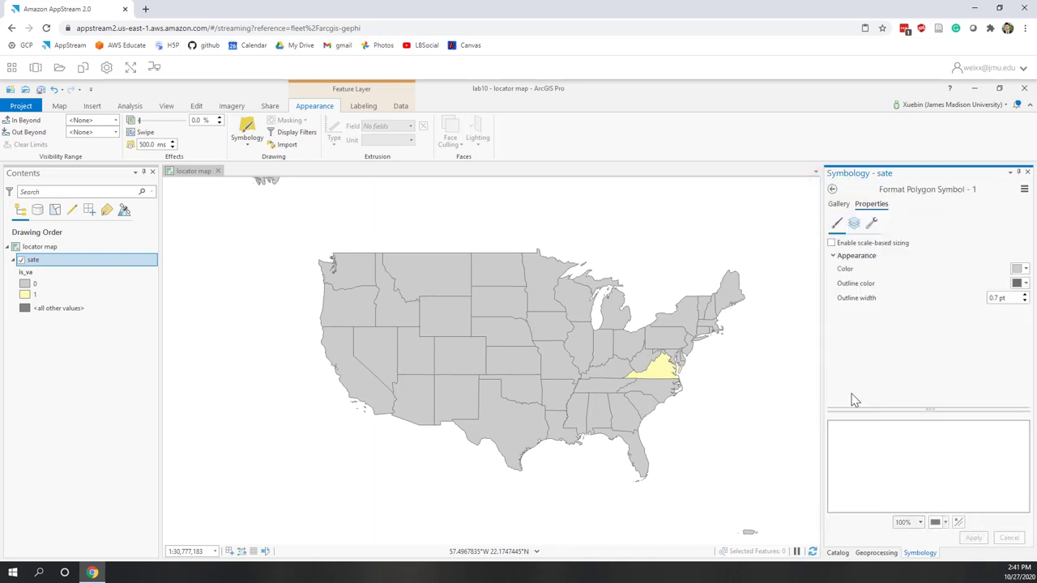
pyautogui.click(1025, 269)
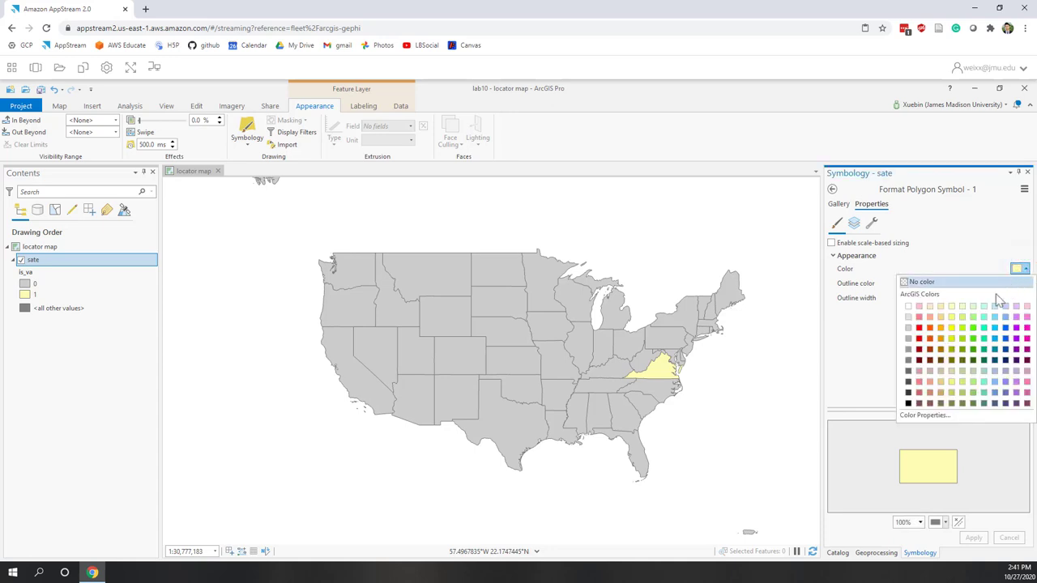
pyautogui.click(919, 350)
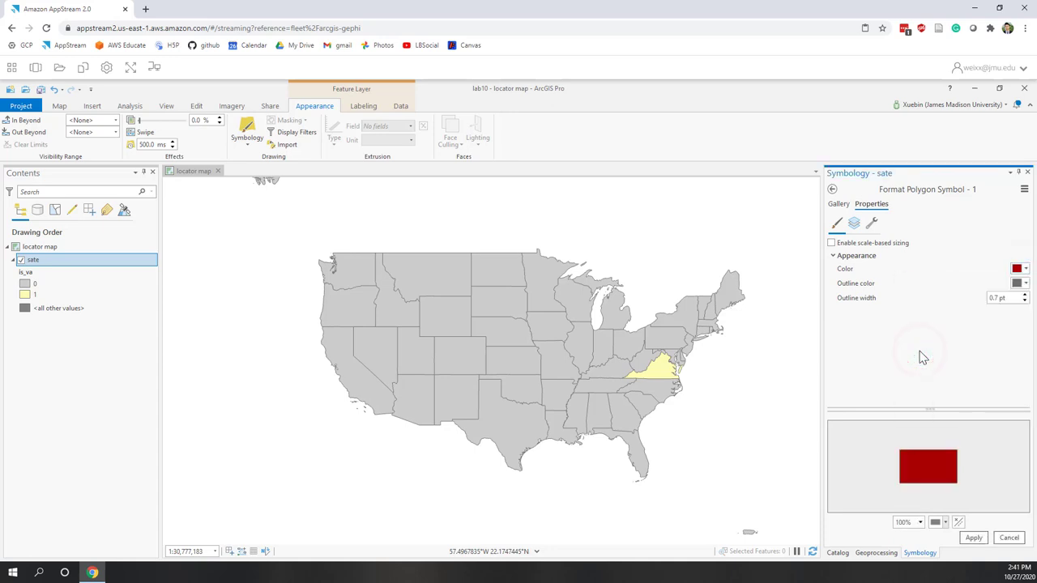
pyautogui.click(973, 538)
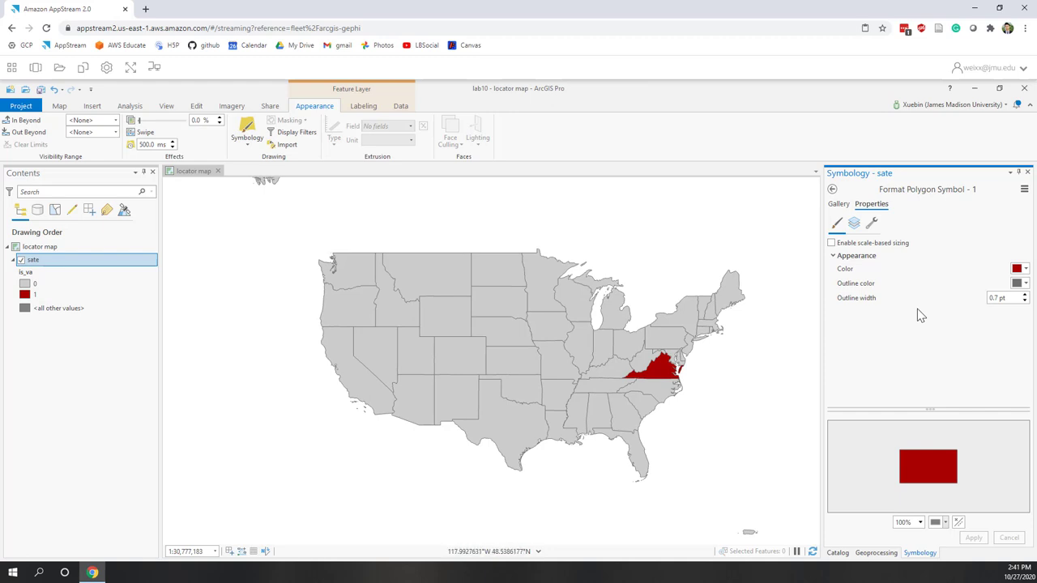
# Save the project and create a new map in it.
pyautogui.click(42, 93)
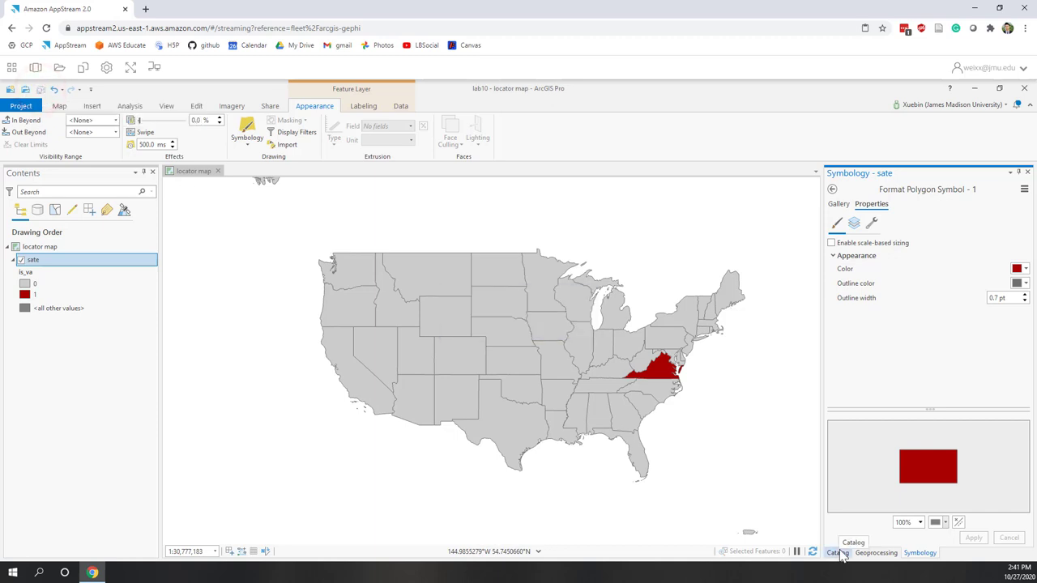
pyautogui.click(838, 554)
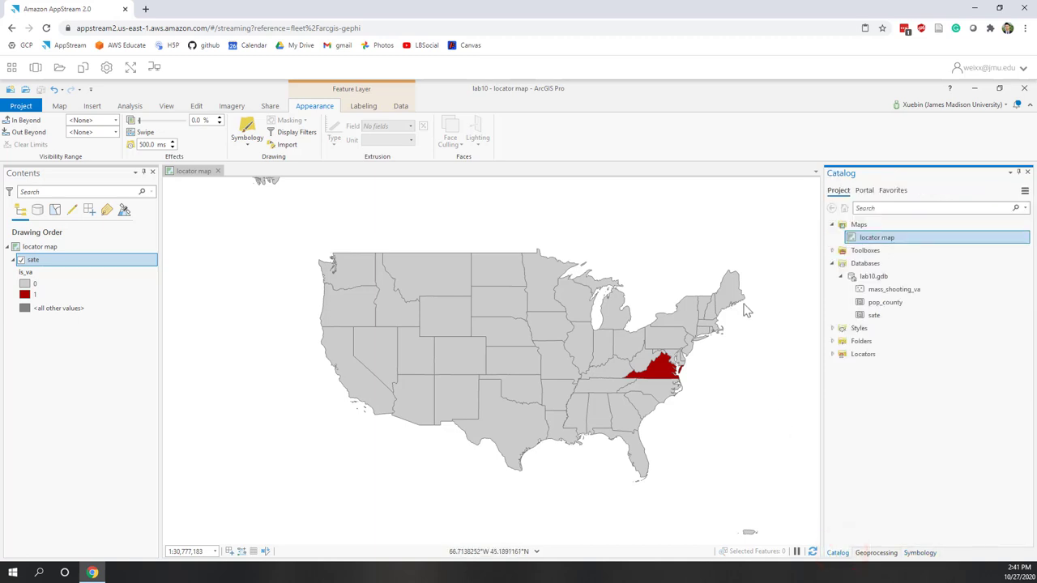
pyautogui.rightClick(861, 228)
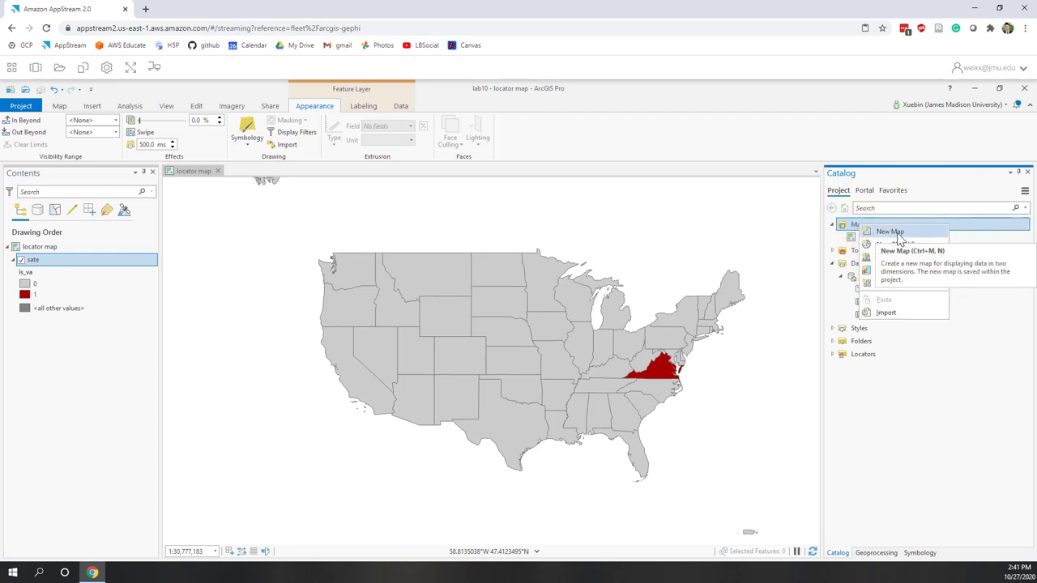
pyautogui.click(891, 232)
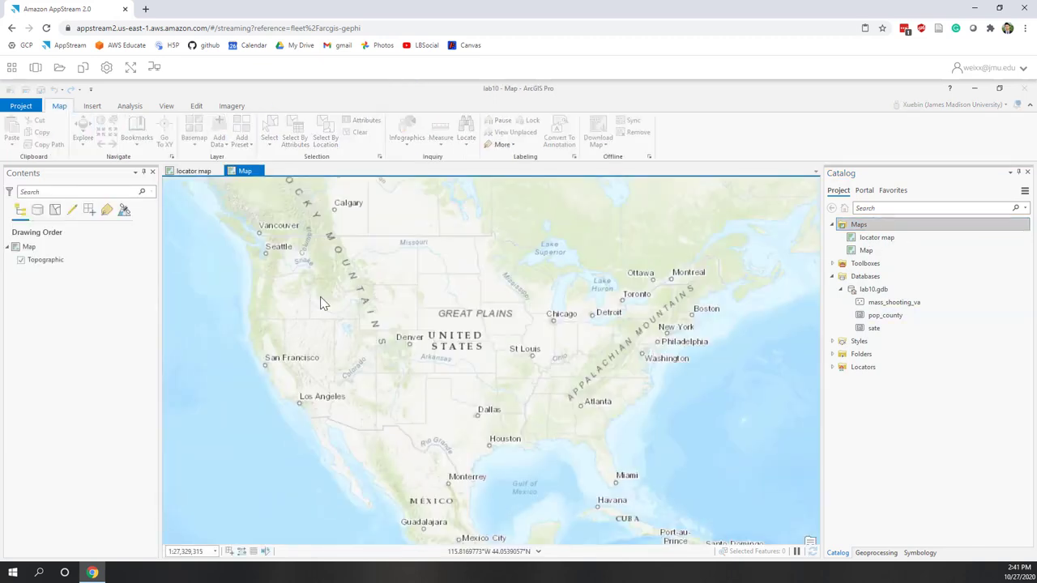
# Rename the new map as mass shootings in its general properties.
pyautogui.rightClick(32, 249)
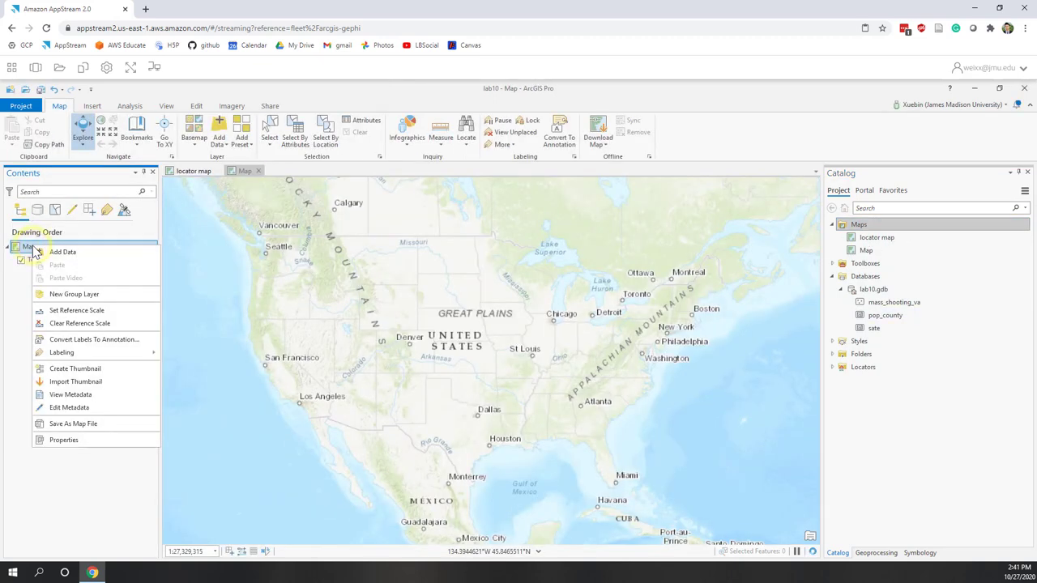
pyautogui.click(93, 441)
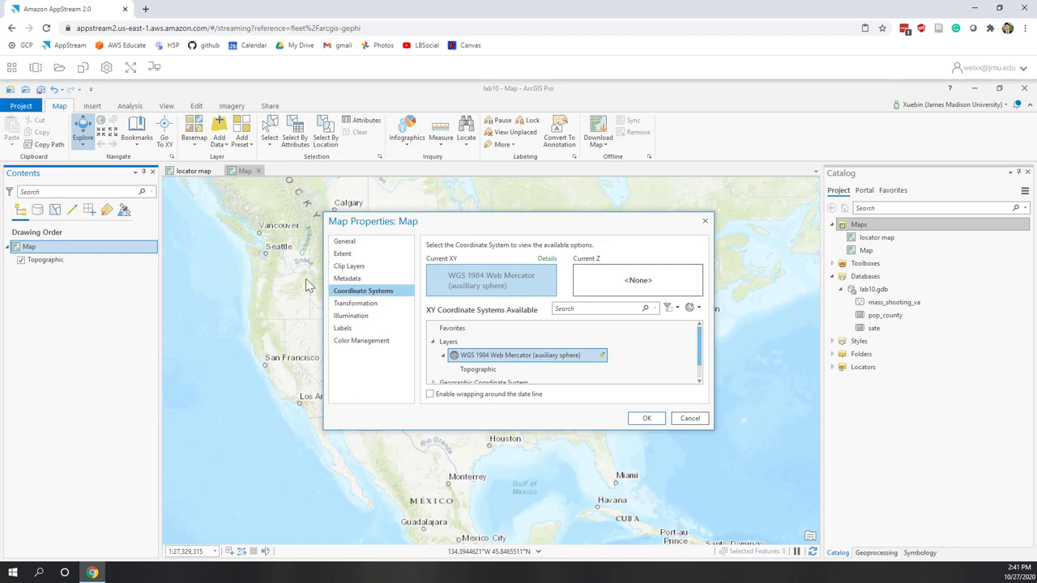
pyautogui.click(344, 241)
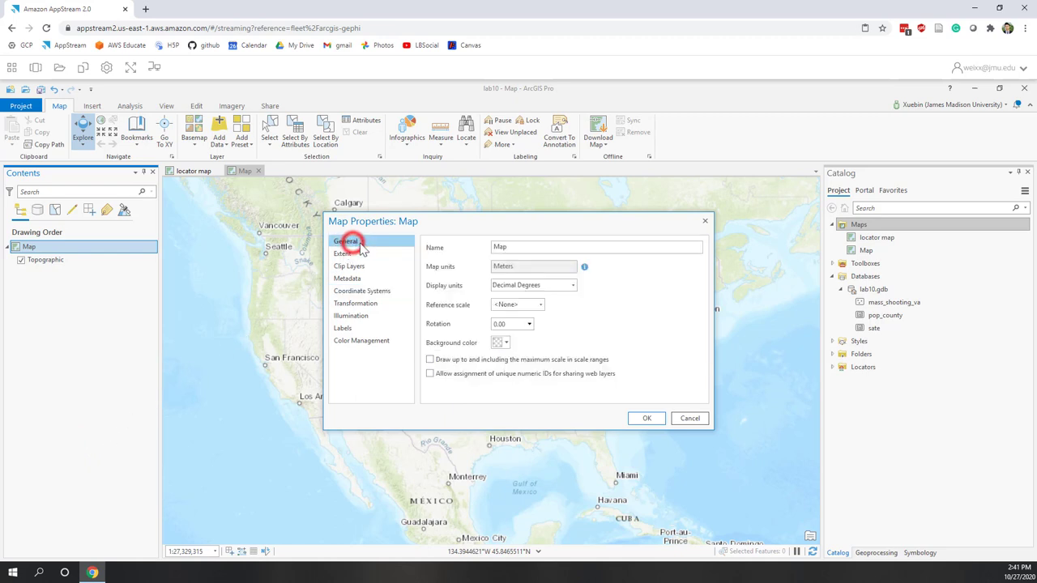
pyautogui.doubleClick(525, 252)
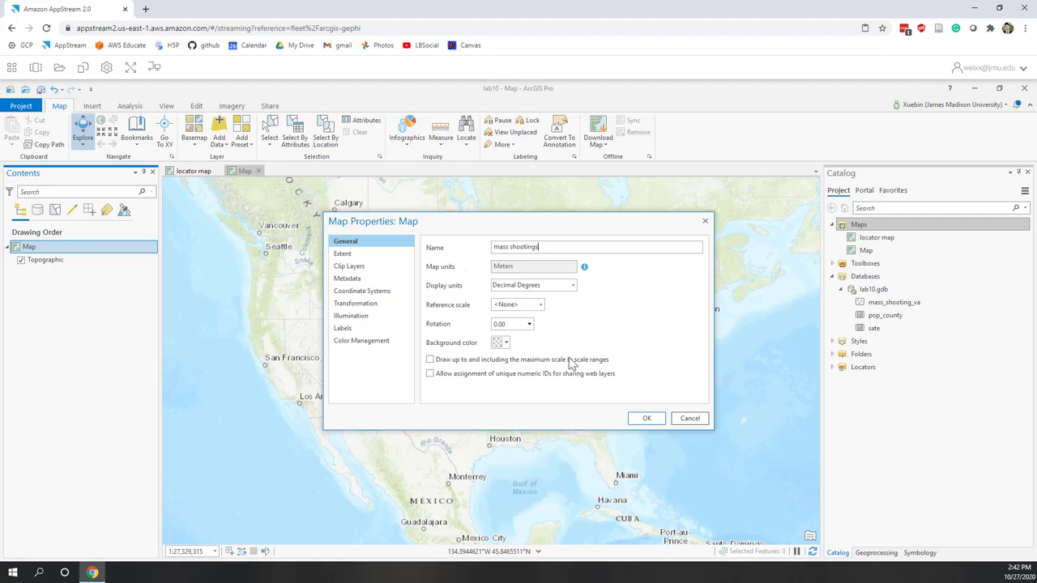
pyautogui.click(646, 418)
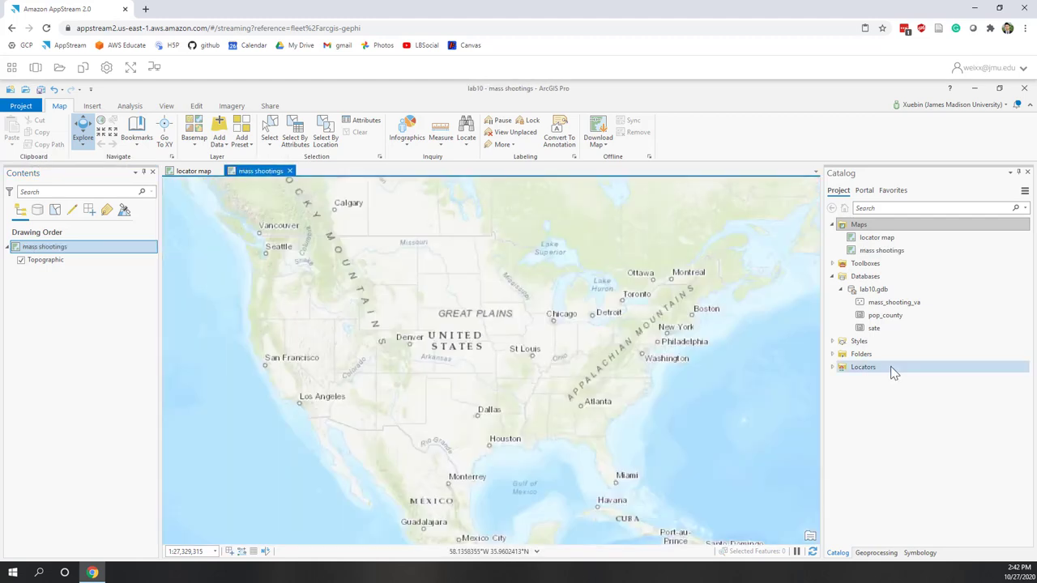
# Add the pop_county feature class from lab10.gdb to the mass shootings map and symbolize it with Graduated Colors.
pyautogui.click(891, 315)
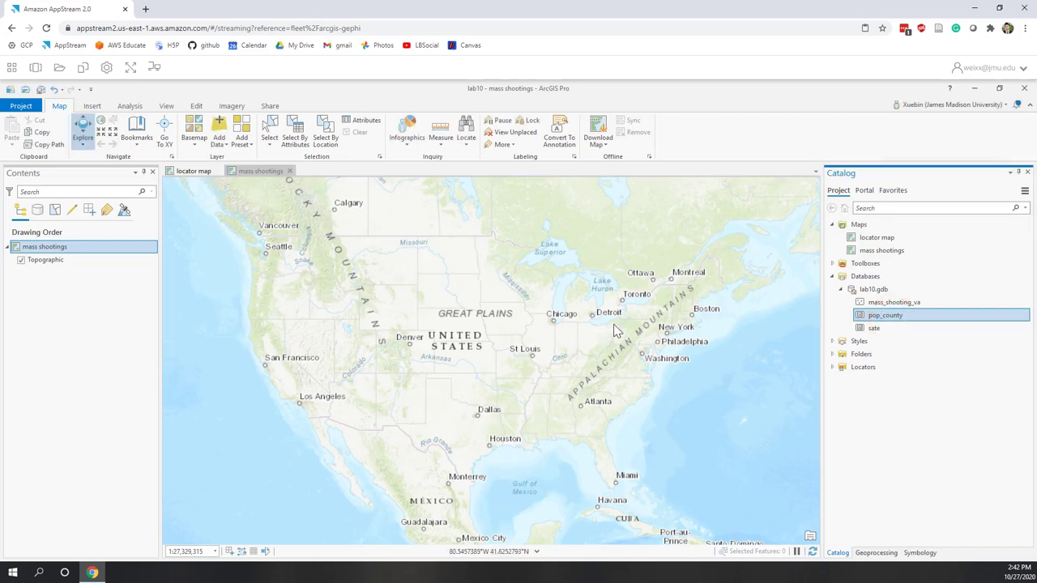
pyautogui.click(873, 314)
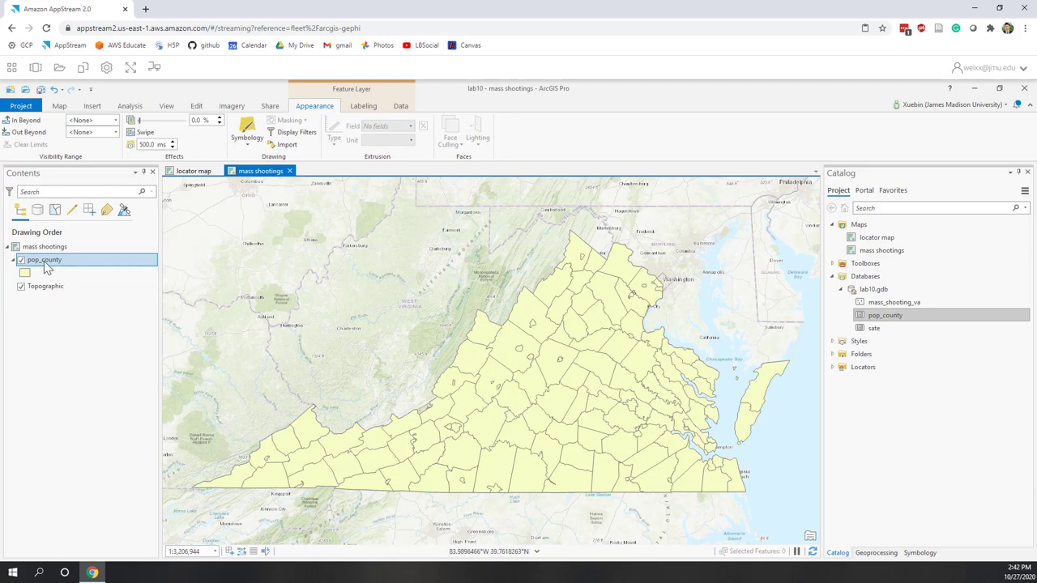
pyautogui.click(247, 138)
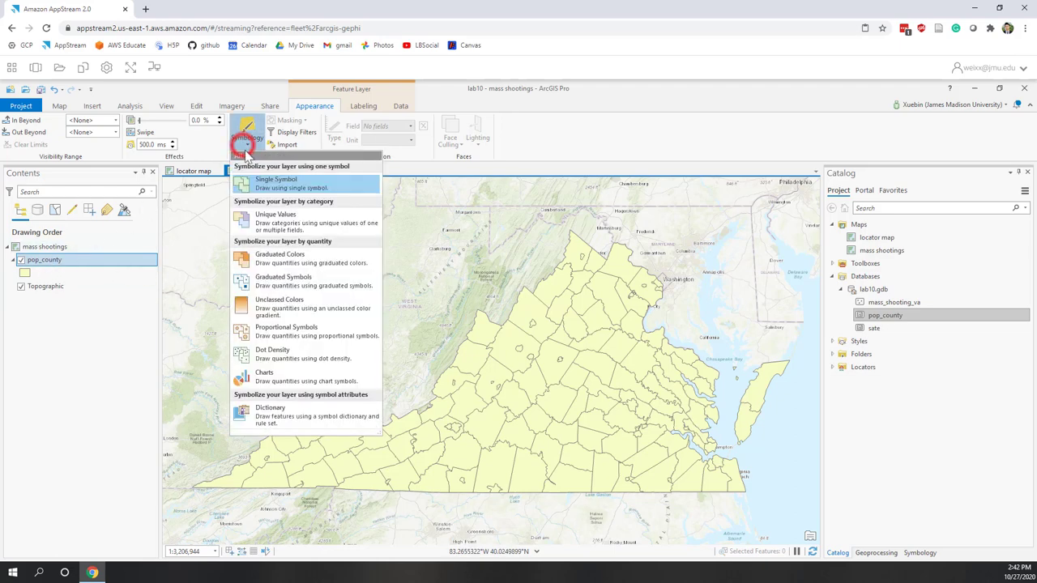
pyautogui.click(300, 260)
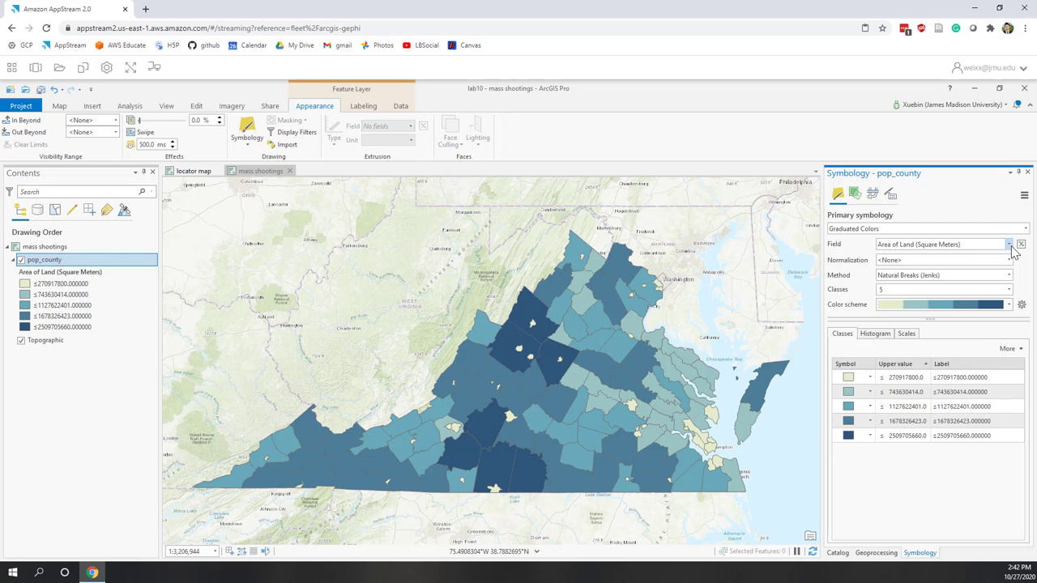
# Set the pop_county symbology field to Total Population, normalized by Area of Land (Square Meters).
pyautogui.click(1010, 245)
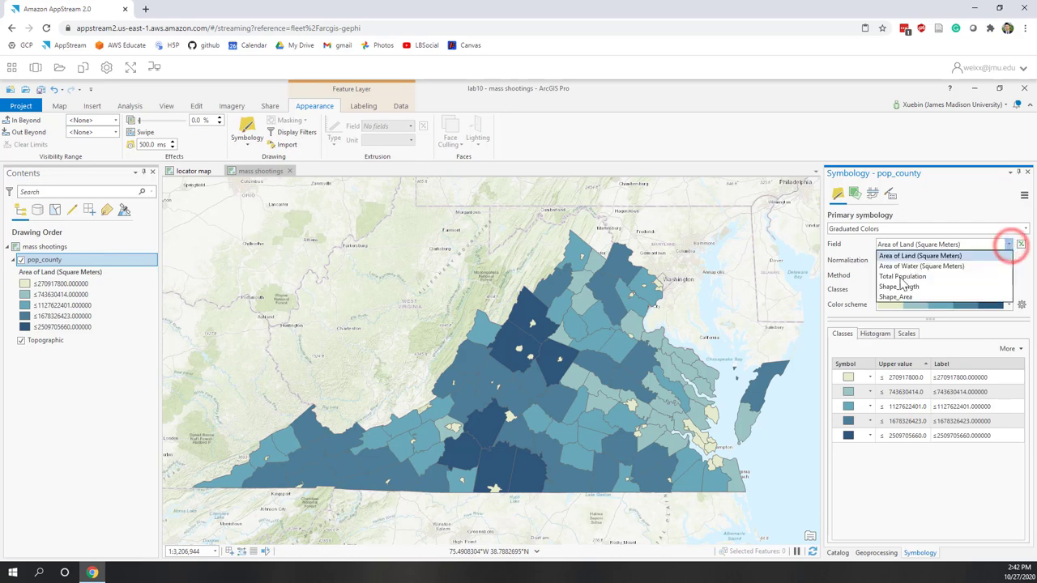
pyautogui.click(900, 277)
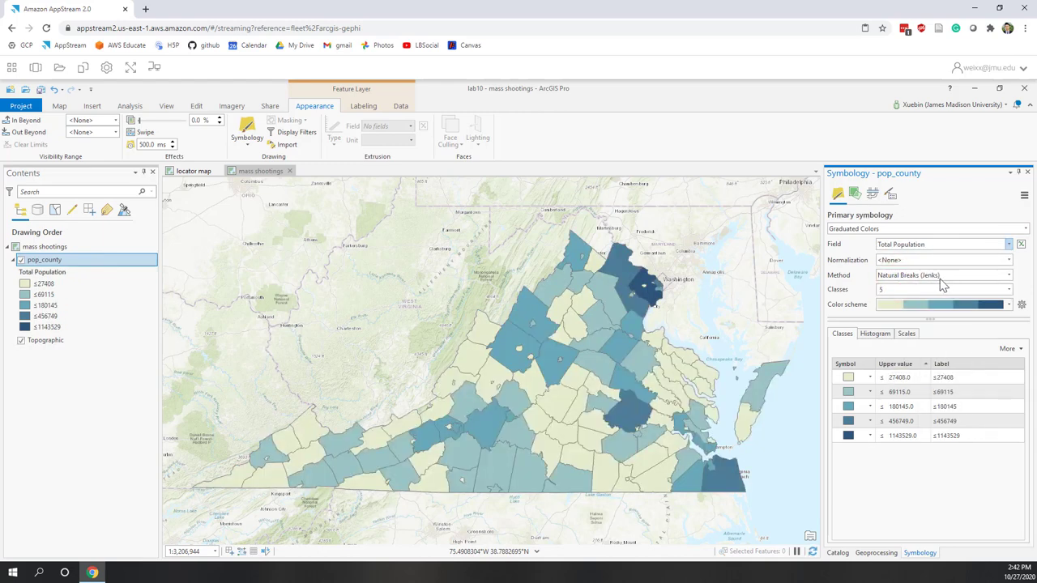
pyautogui.click(1010, 260)
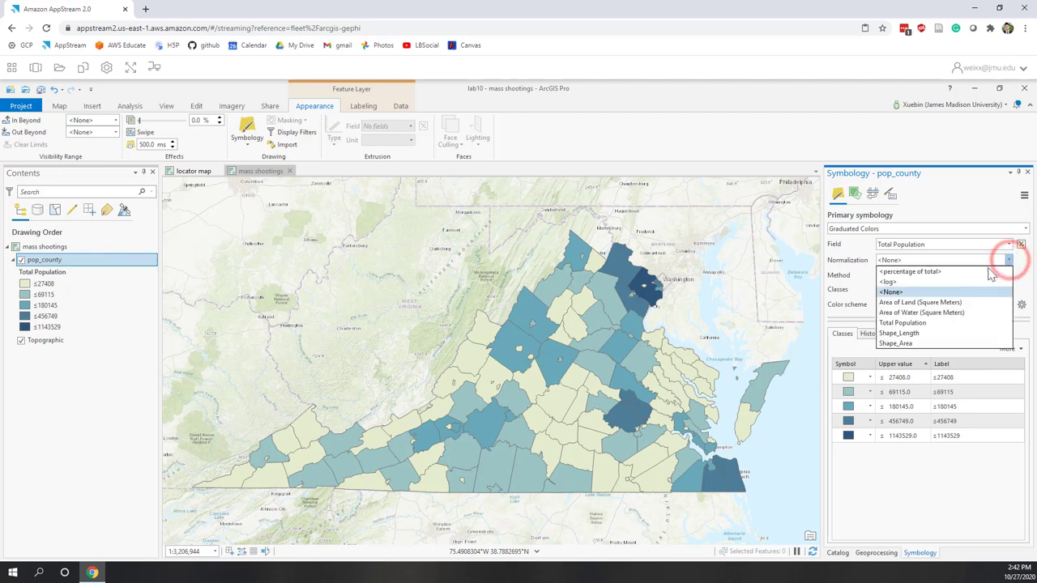
pyautogui.click(887, 302)
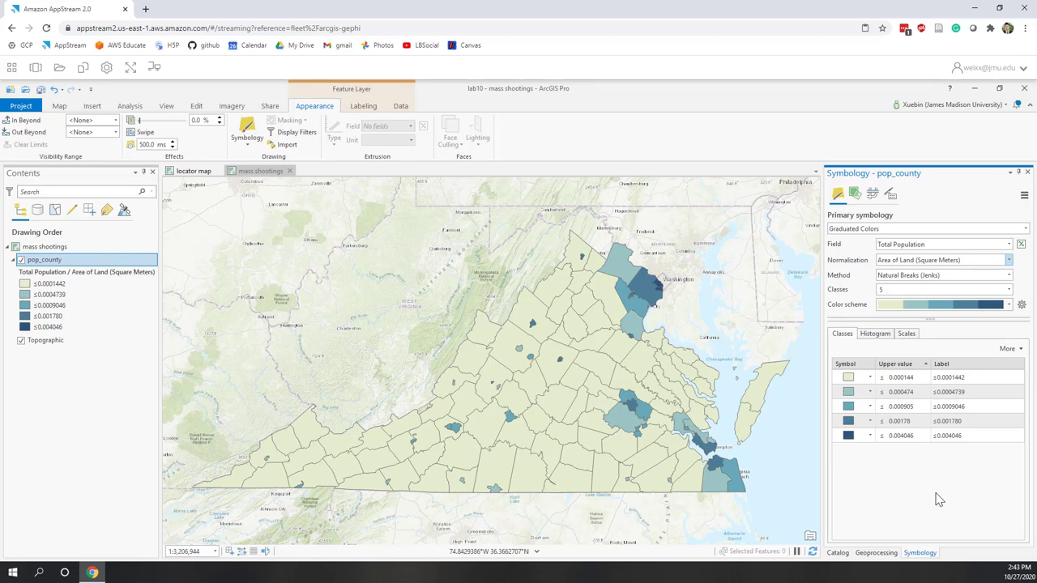
# Review the normalization options and classification methods for pop_county, and choose Natural Breaks (Jenks).
pyautogui.click(1009, 260)
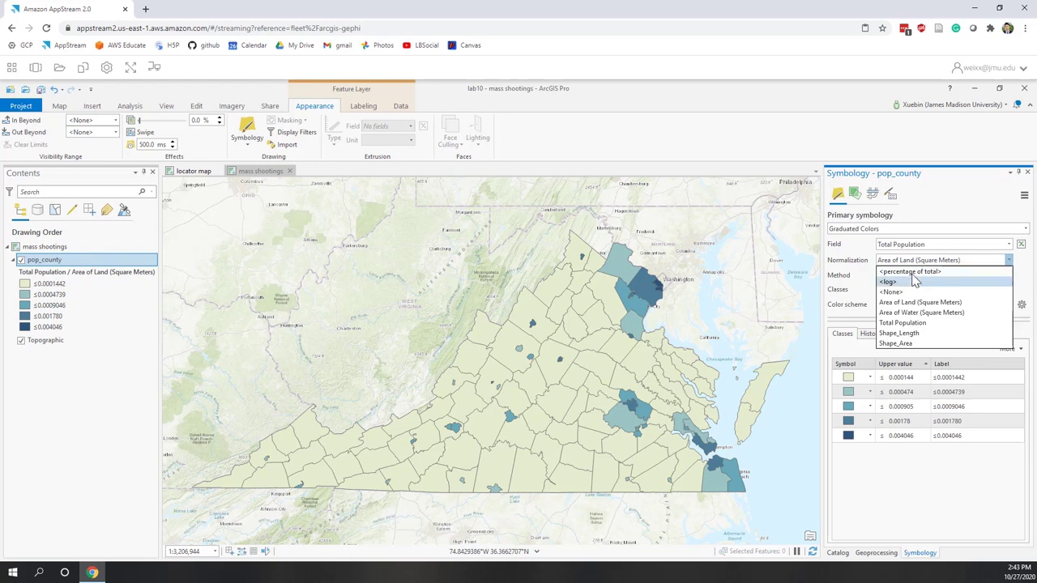
pyautogui.click(941, 489)
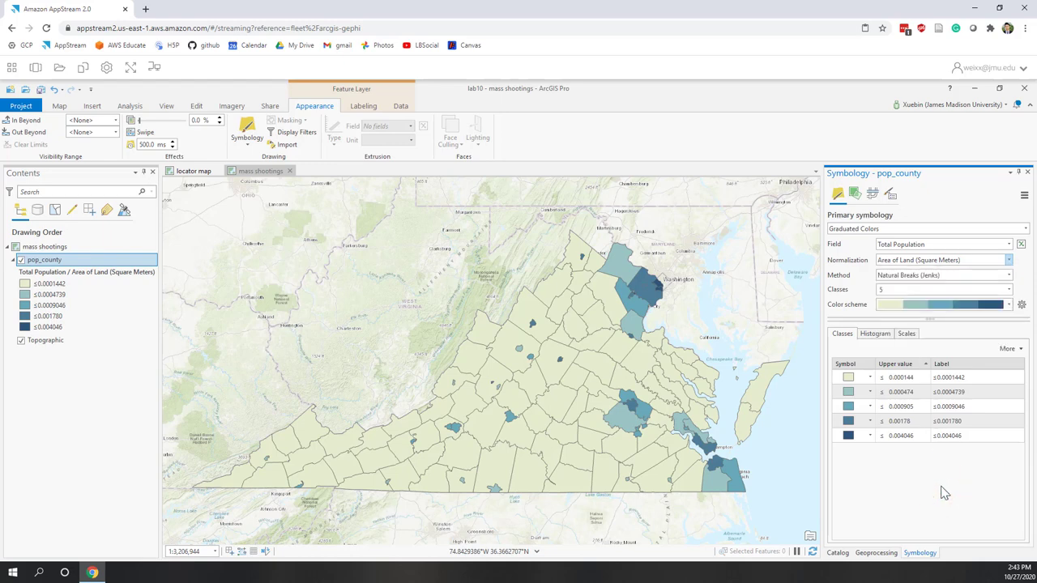
pyautogui.click(936, 277)
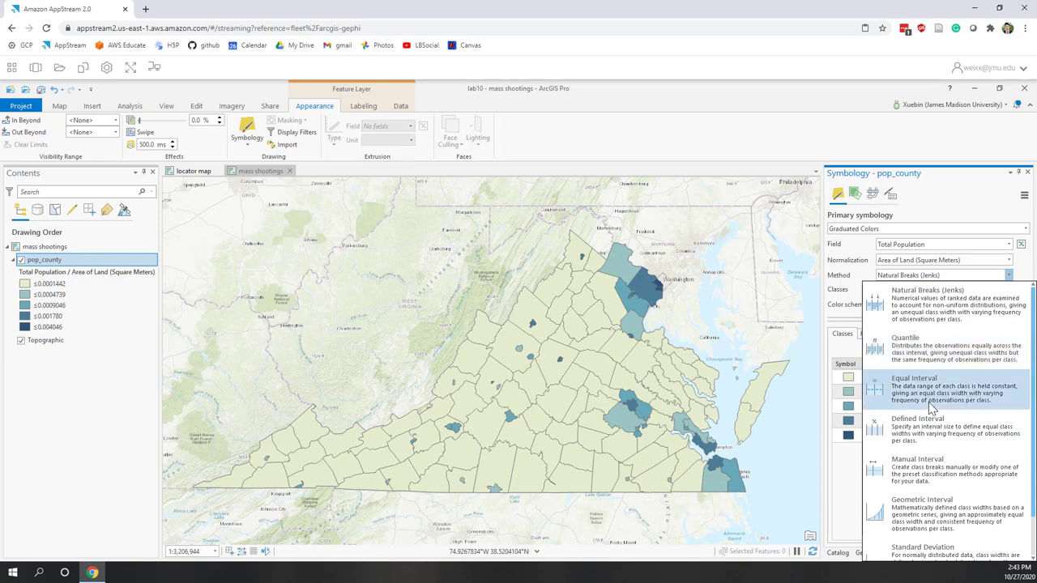
pyautogui.scroll(-1, 913, 534)
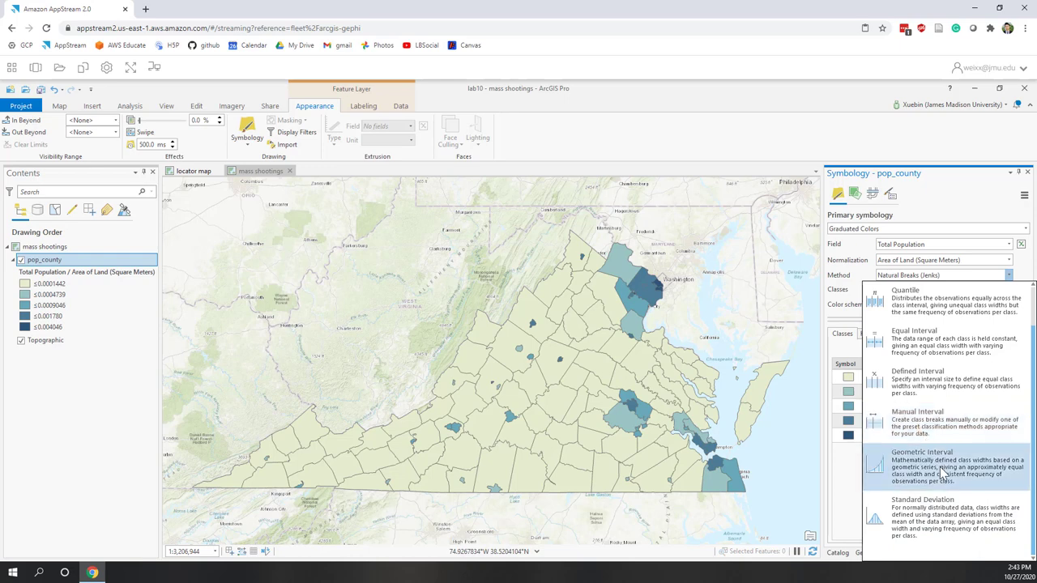
pyautogui.scroll(1, 926, 332)
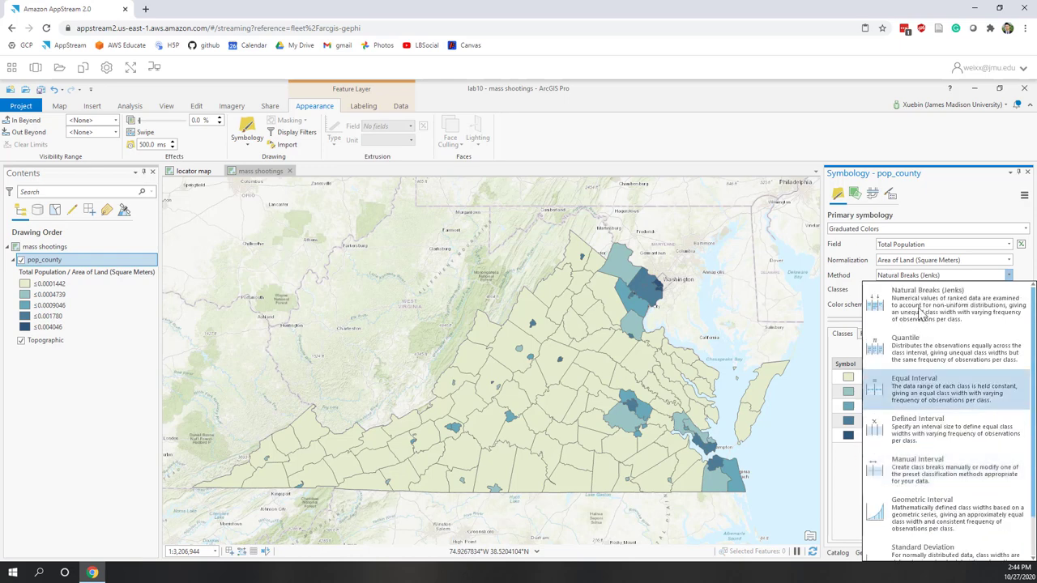
pyautogui.click(918, 306)
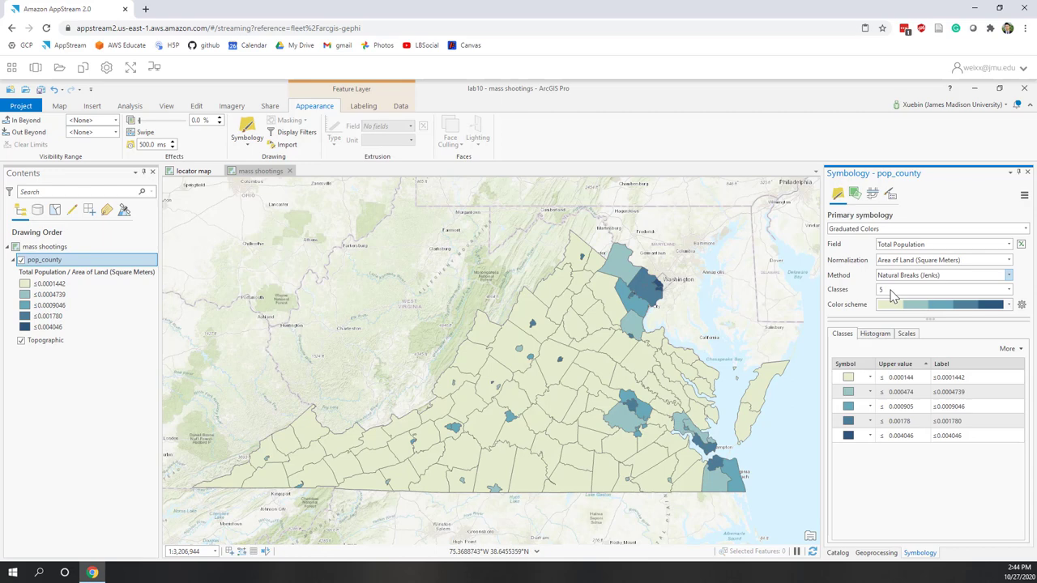
# Apply a light-to-dark blue color scheme to the five pop_county classes.
pyautogui.click(1009, 304)
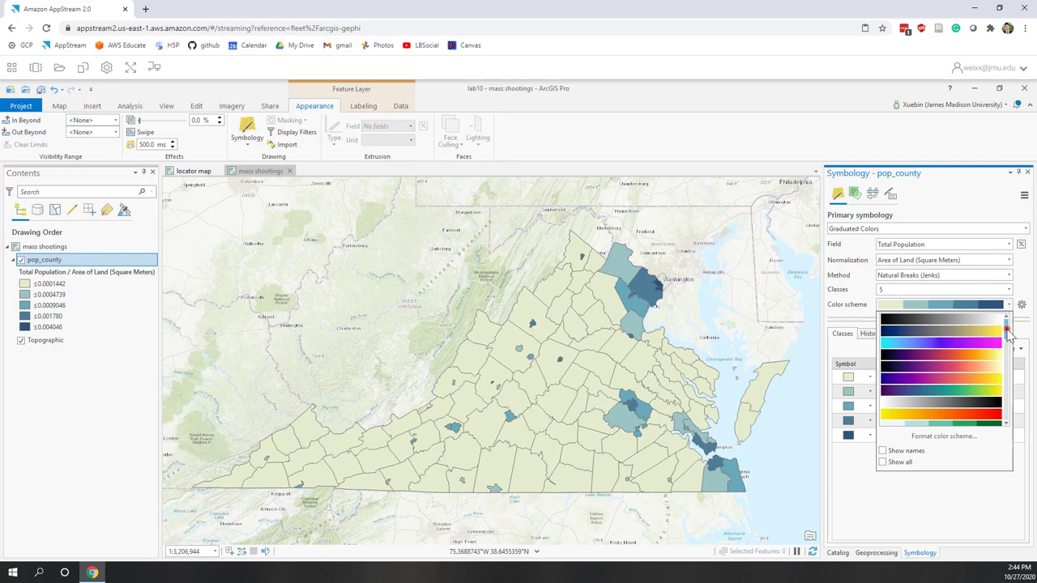
pyautogui.moveTo(1008, 331)
pyautogui.mouseDown()
pyautogui.moveTo(1005, 360)
pyautogui.moveTo(1011, 348)
pyautogui.mouseUp()
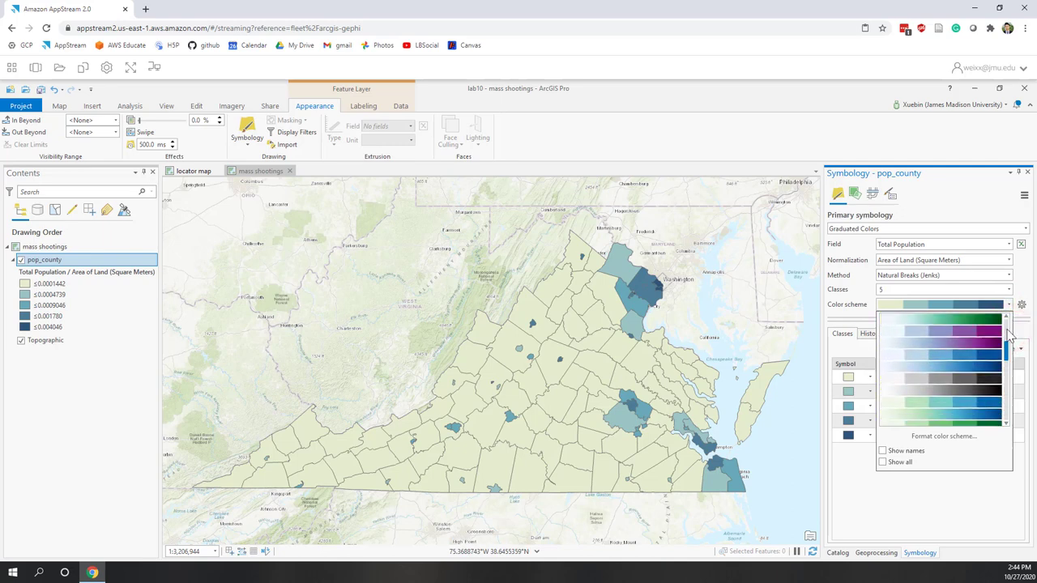
pyautogui.click(988, 362)
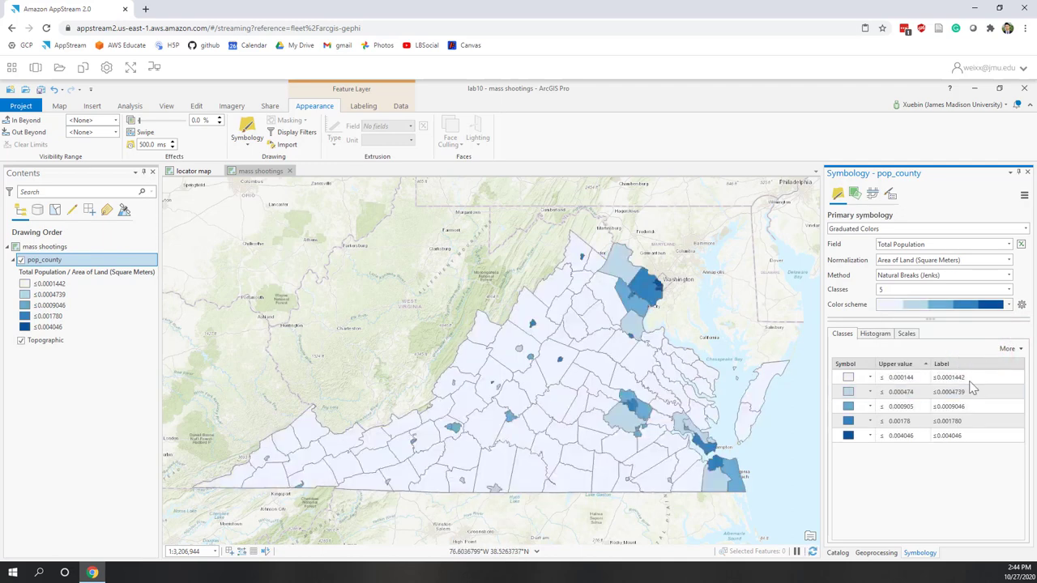
pyautogui.click(887, 498)
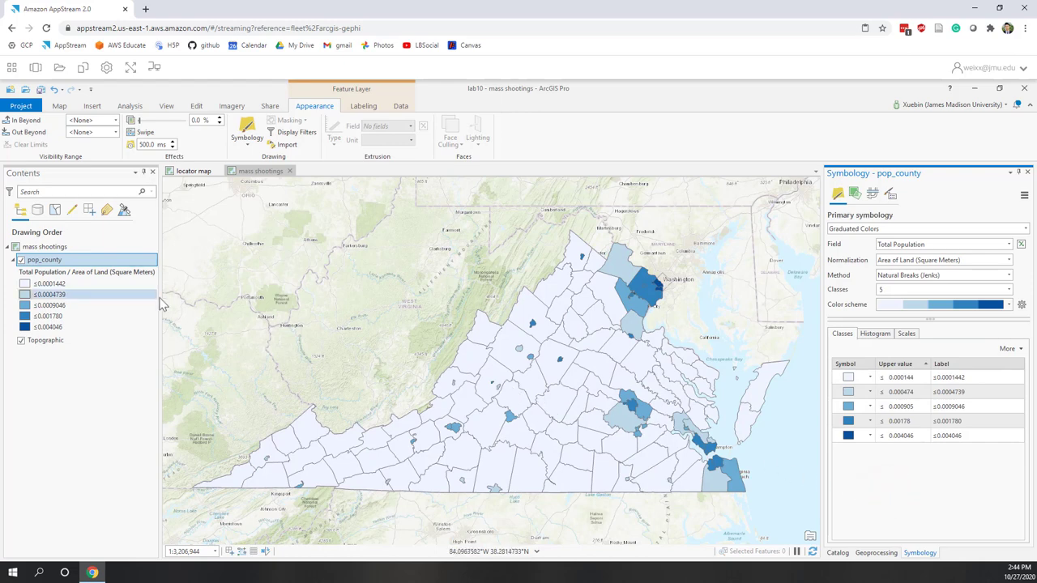
# Rename the legend heading of the pop_county layer as Population Density.
pyautogui.rightClick(70, 276)
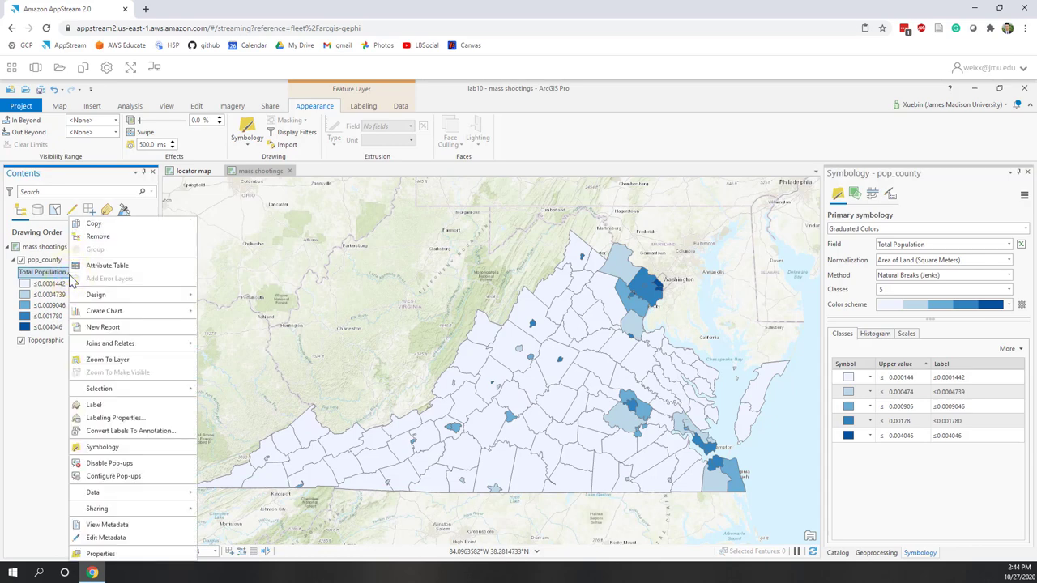
pyautogui.click(34, 468)
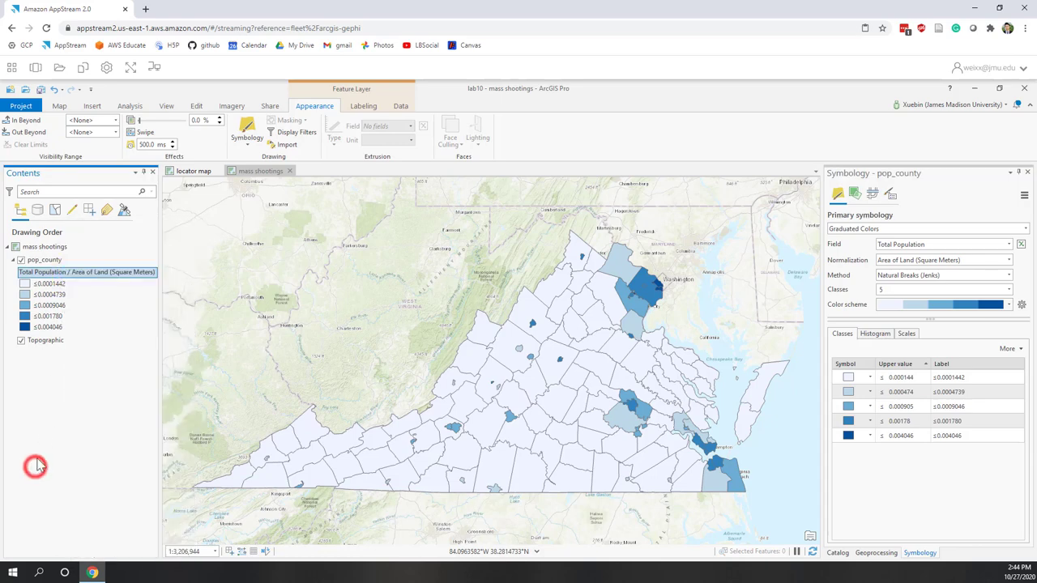
pyautogui.click(76, 273)
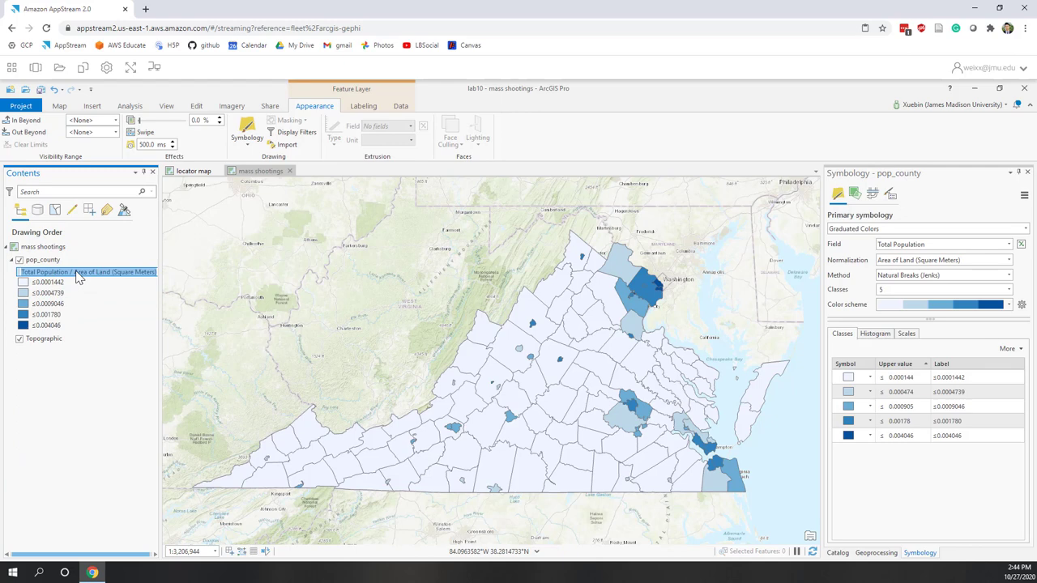
pyautogui.write('Population Densit')
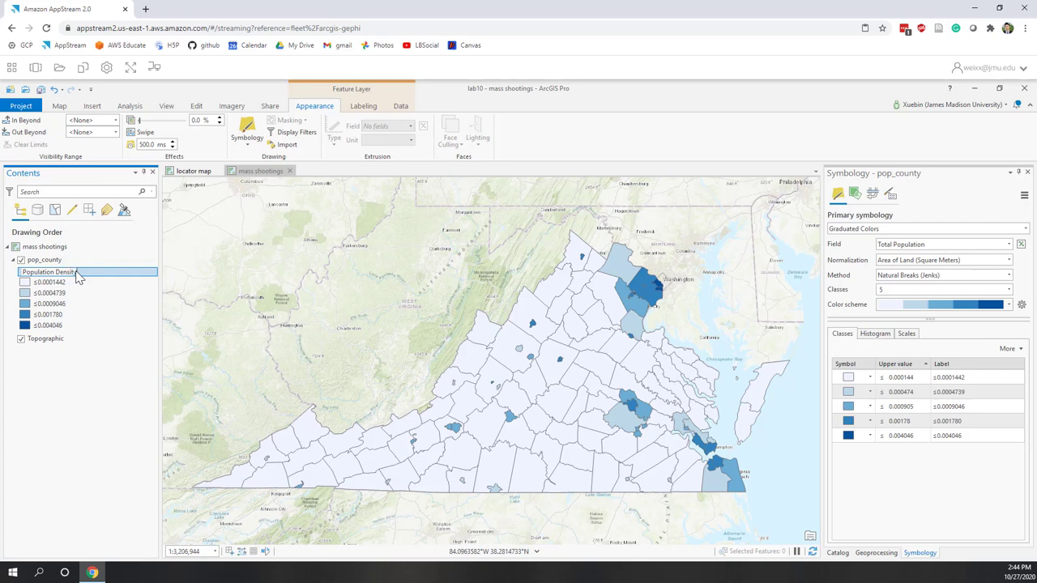
pyautogui.write('y')
pyautogui.press('Return')
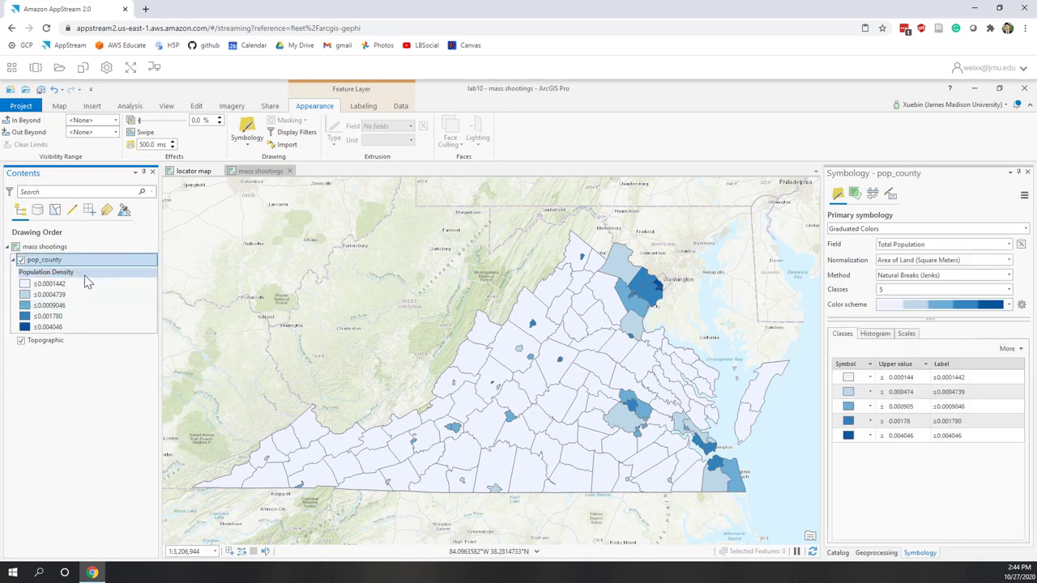
pyautogui.click(87, 459)
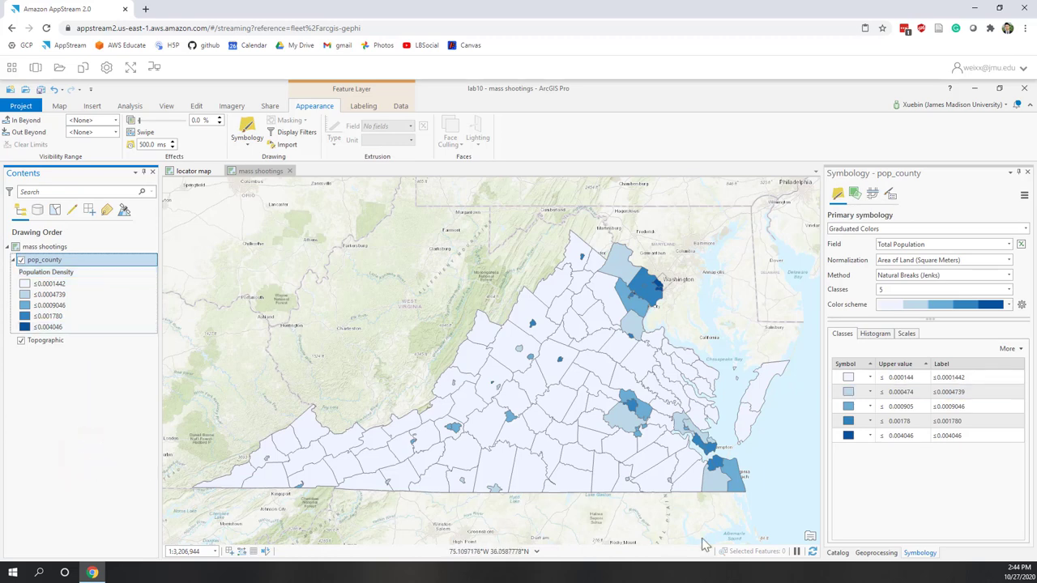
# Add the mass_shooting_va point feature class from lab10.gdb to the mass shootings map.
pyautogui.click(837, 554)
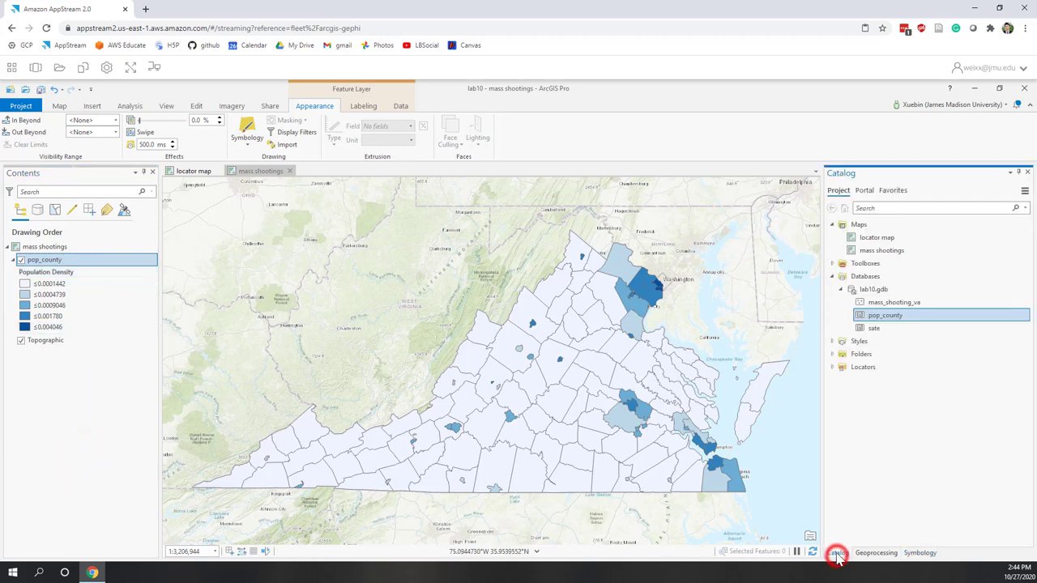
pyautogui.click(890, 304)
pyautogui.moveTo(891, 302); pyautogui.dragTo(617, 308)
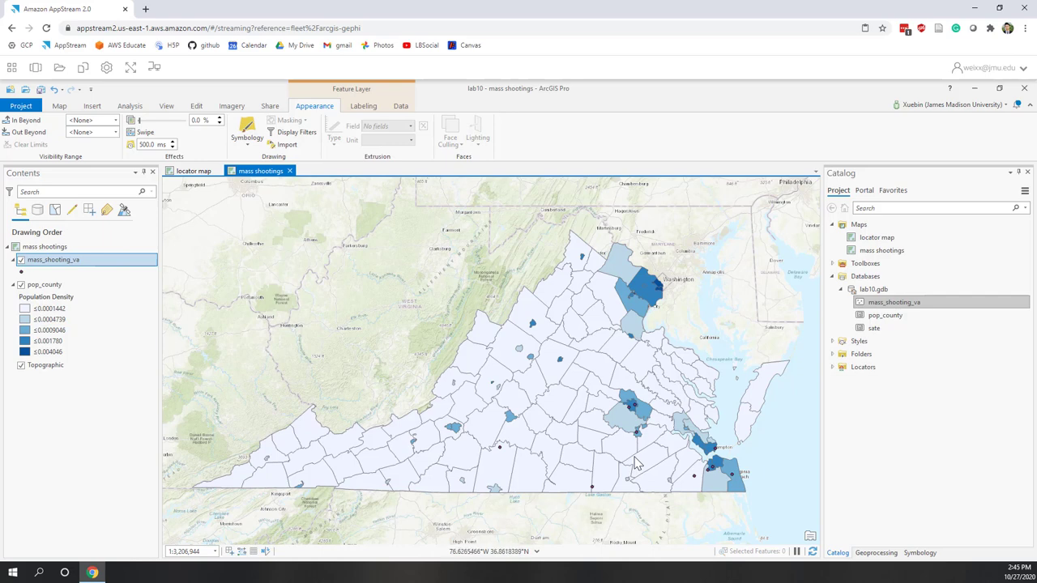
# Symbolize the mass_shooting_va layer with proportional symbols based on the Injured field.
pyautogui.click(59, 262)
pyautogui.click(58, 261)
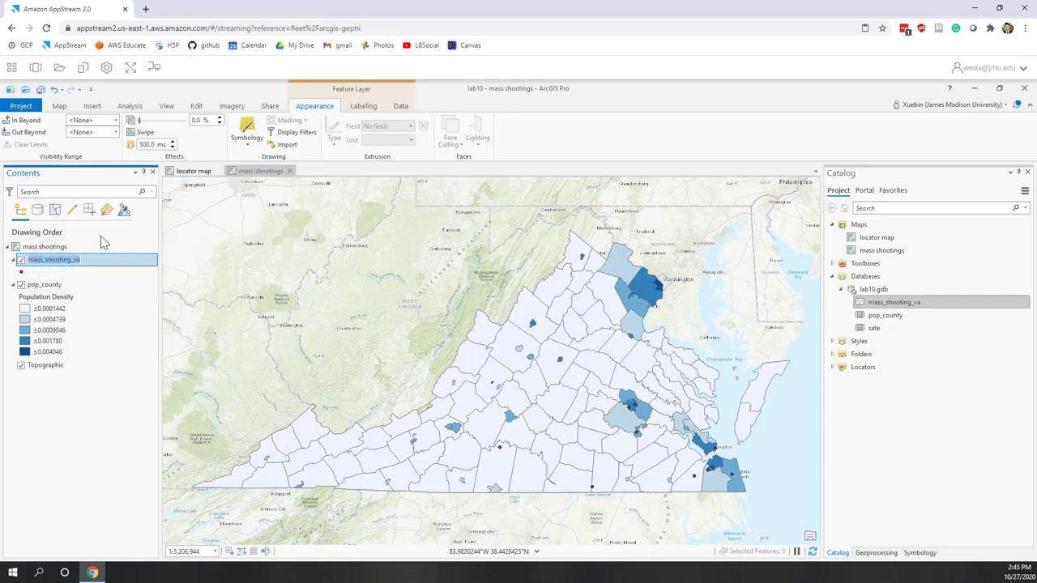
pyautogui.click(248, 139)
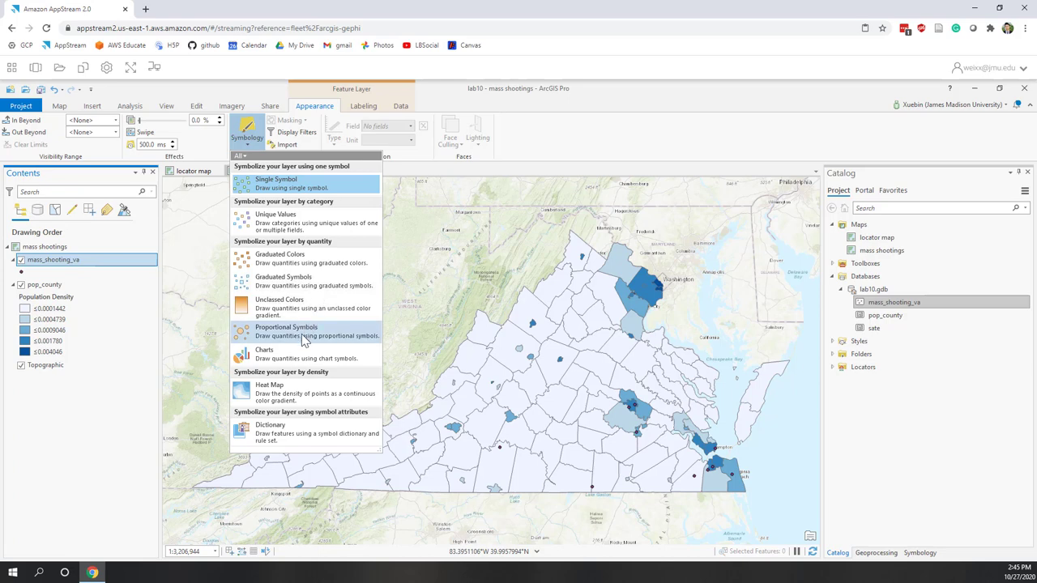
pyautogui.click(302, 339)
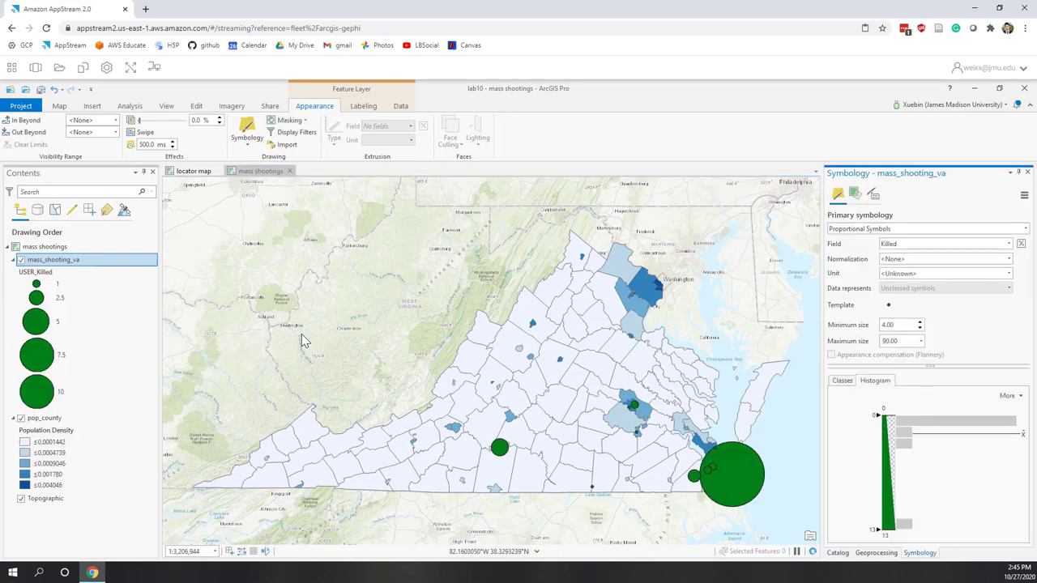
pyautogui.click(1007, 245)
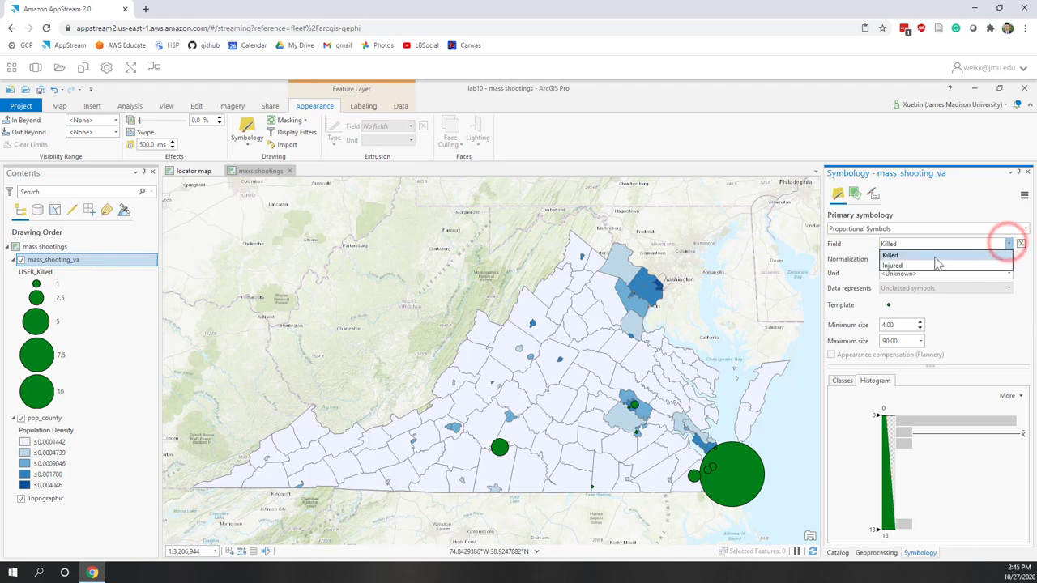
pyautogui.click(895, 266)
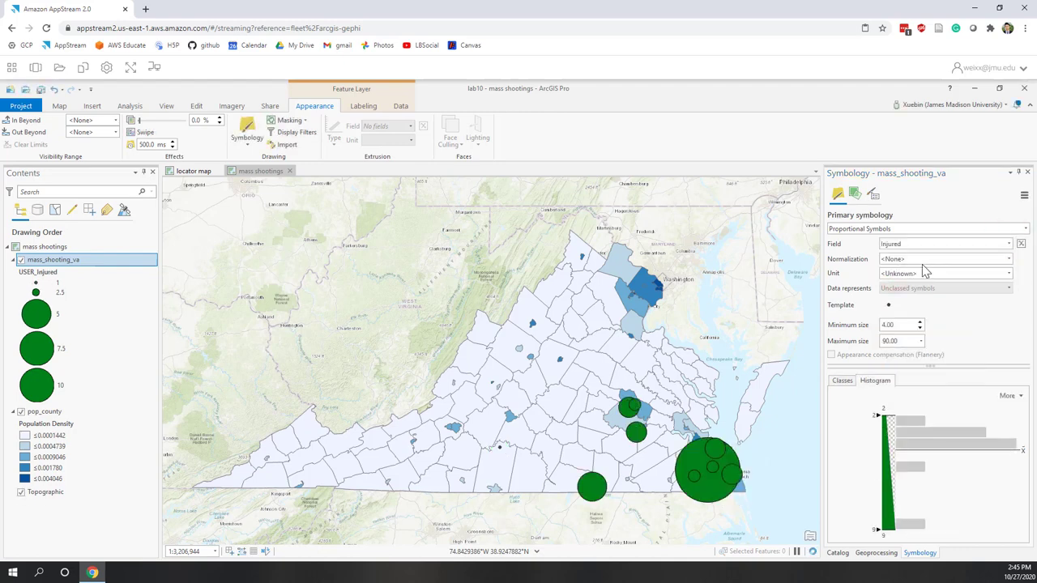
# Review the unit options for the mass_shooting_va proportional symbols, and set their maximum size to 20.
pyautogui.click(957, 276)
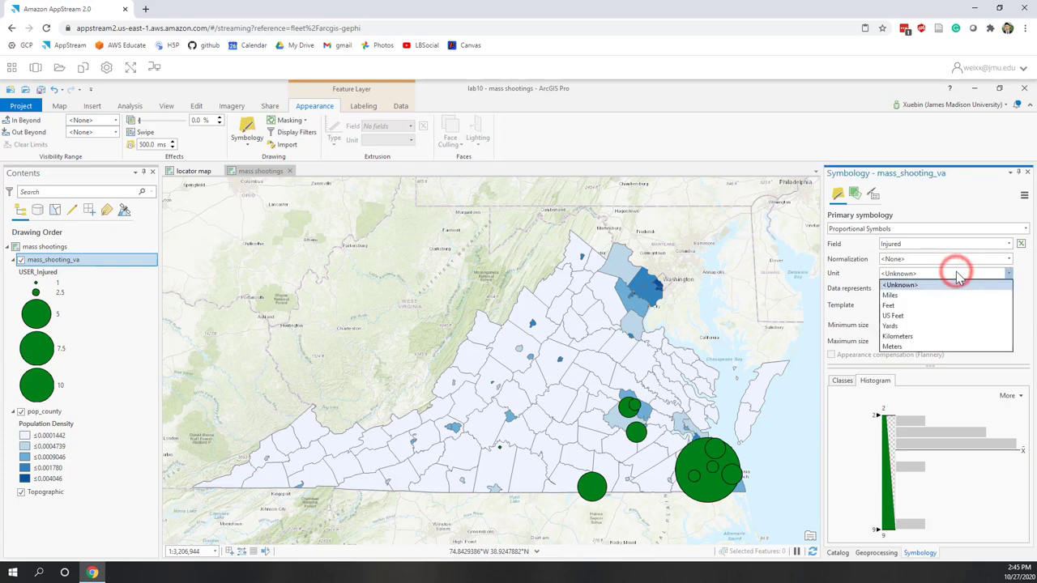
pyautogui.click(951, 276)
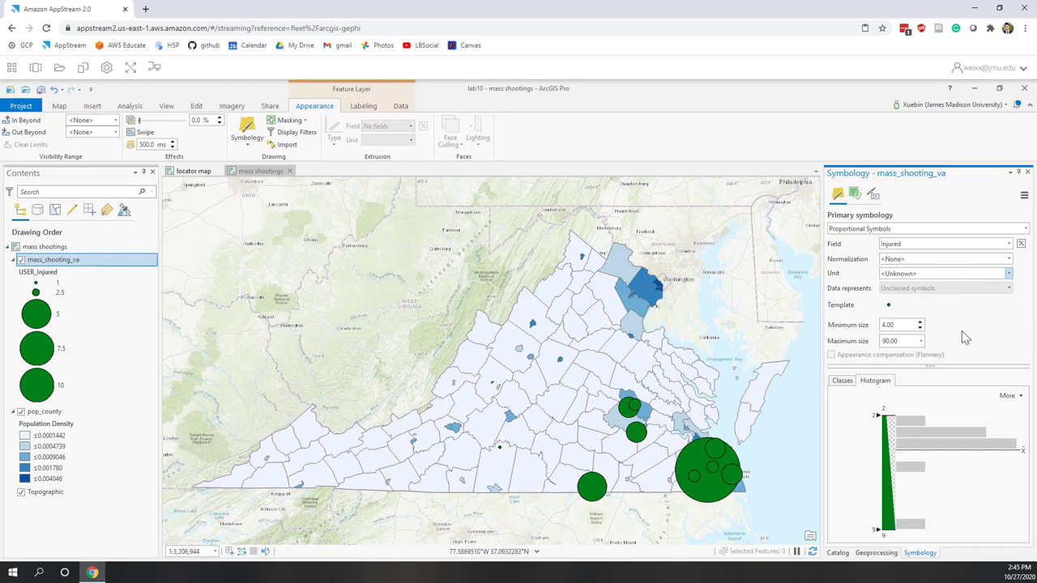
pyautogui.click(902, 340)
pyautogui.press('Return')
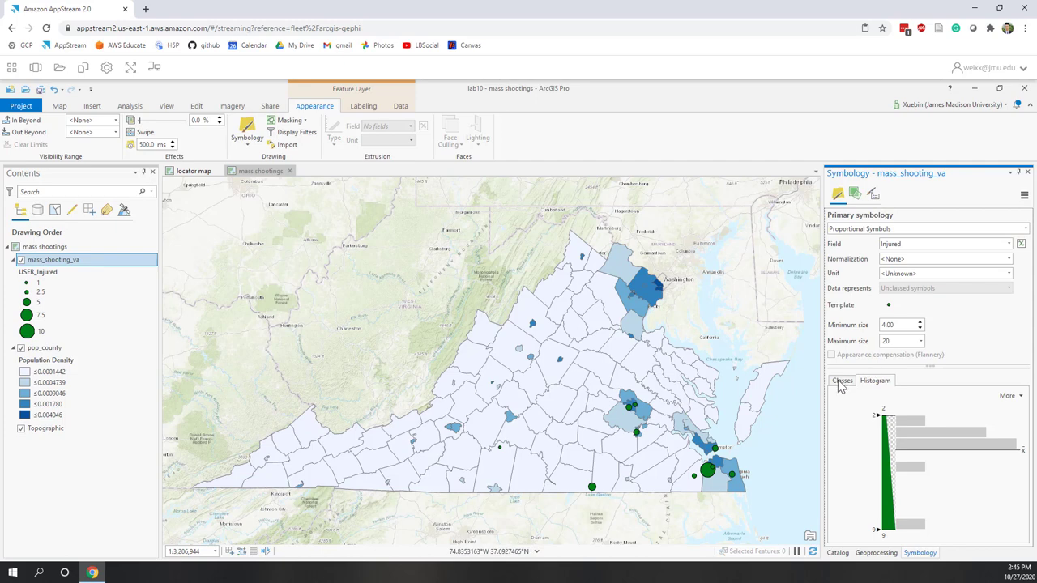
# Recolor the template symbol of the mass_shooting_va proportional symbols orange and return to the primary symbology settings.
pyautogui.click(888, 307)
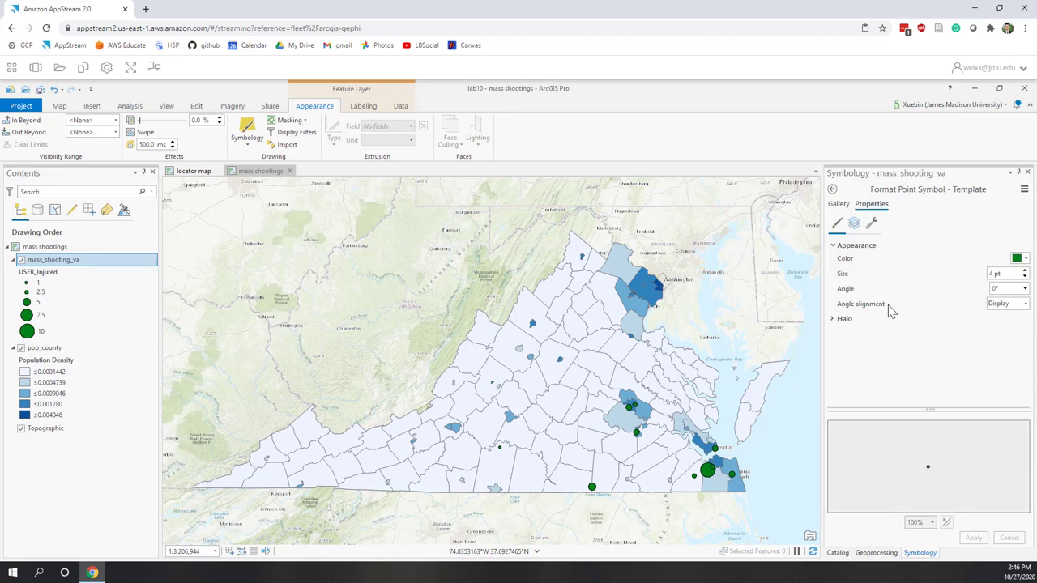
pyautogui.click(1025, 260)
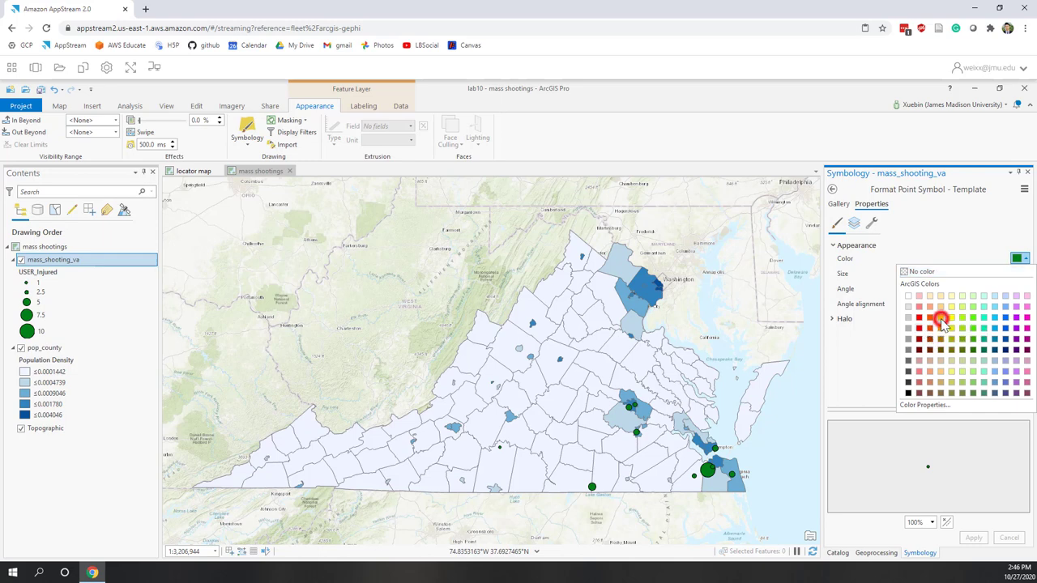
pyautogui.click(941, 318)
pyautogui.click(974, 538)
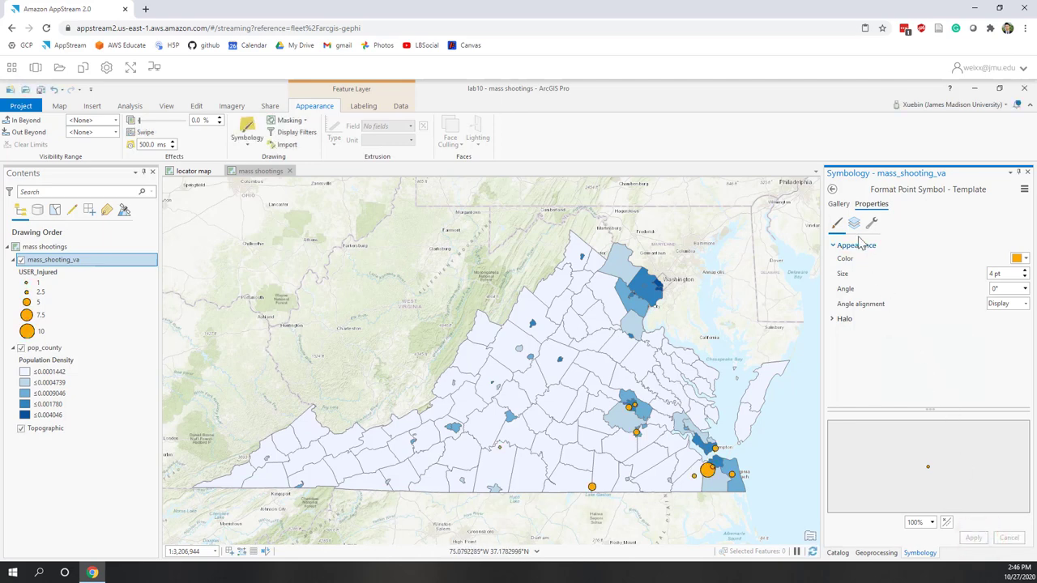
pyautogui.click(832, 189)
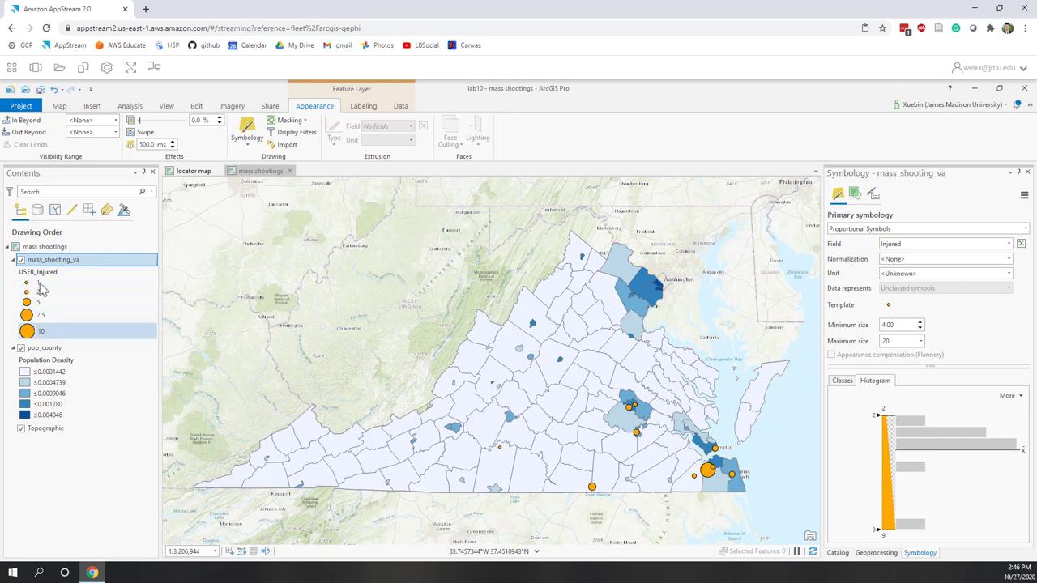
# Set the legend count of the mass_shooting_va proportional symbols to 3.
pyautogui.click(843, 381)
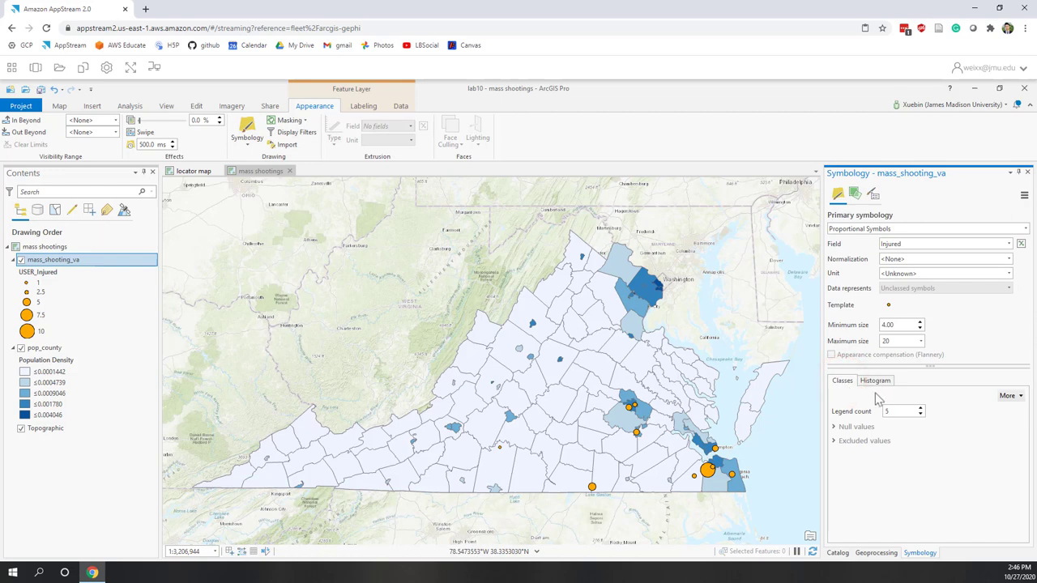
pyautogui.click(921, 411)
pyautogui.click(921, 410)
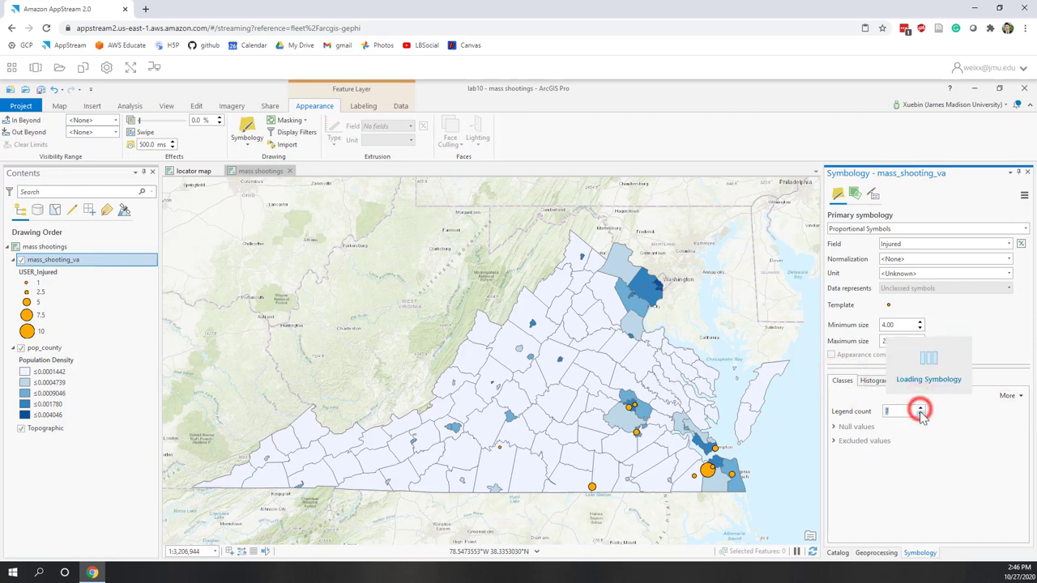
pyautogui.click(921, 415)
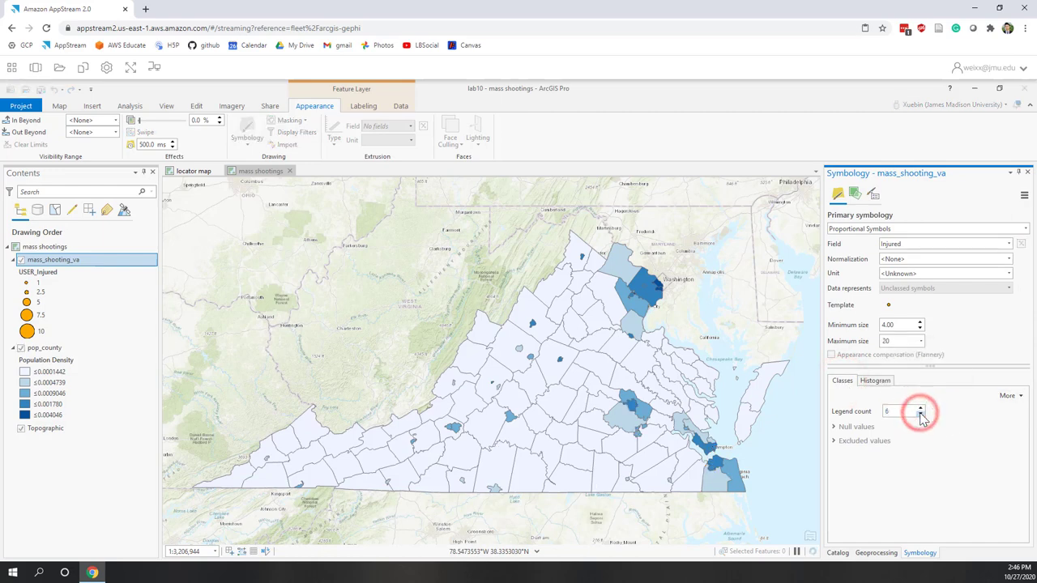
pyautogui.click(921, 415)
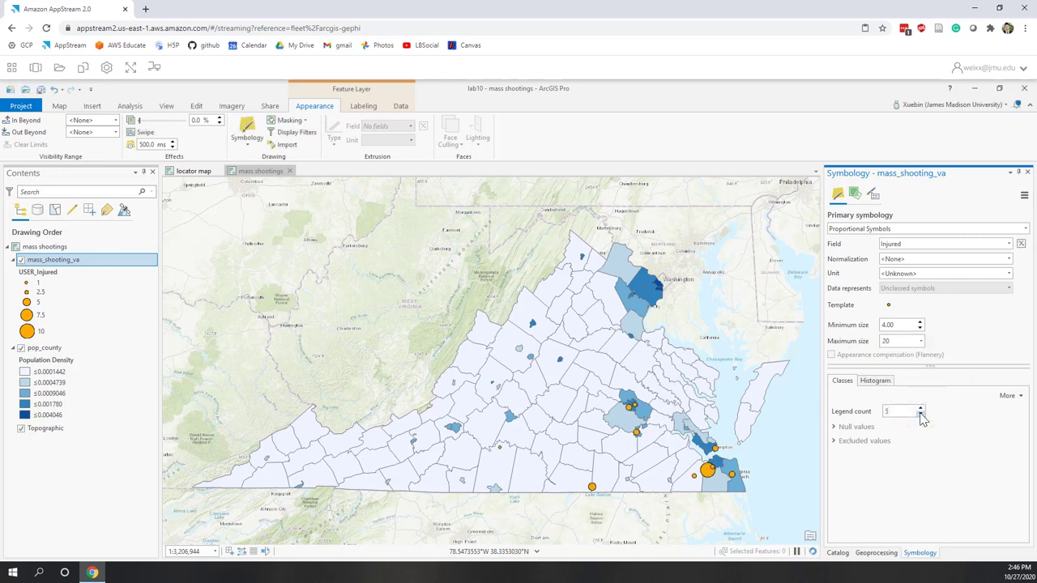
pyautogui.click(893, 413)
pyautogui.doubleClick(893, 413)
pyautogui.write('3')
pyautogui.press('Return')
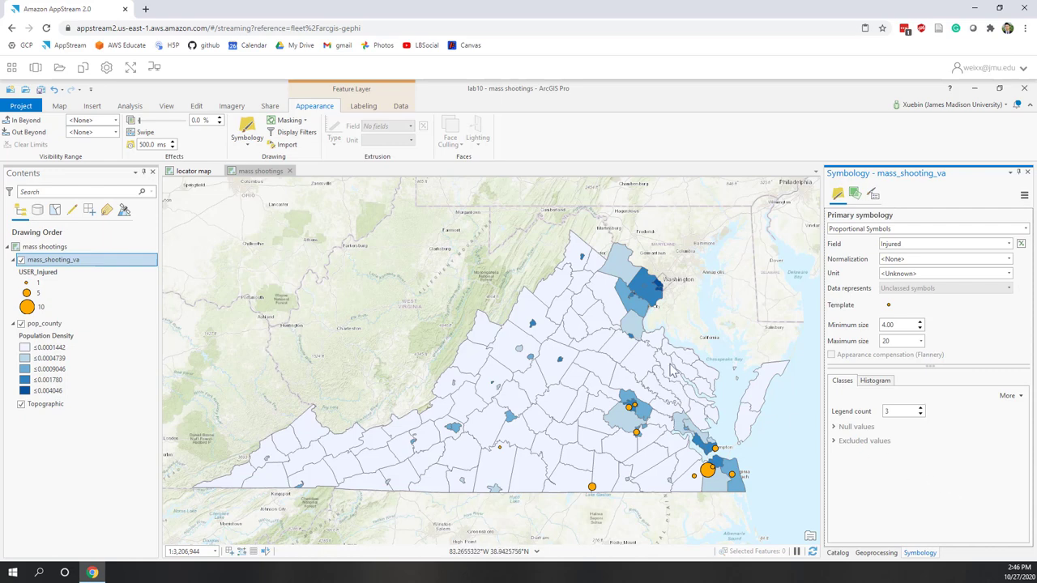
# Switch the mass shootings map to the Dark Gray Canvas basemap and hide its World Dark Gray Reference layer.
pyautogui.click(60, 107)
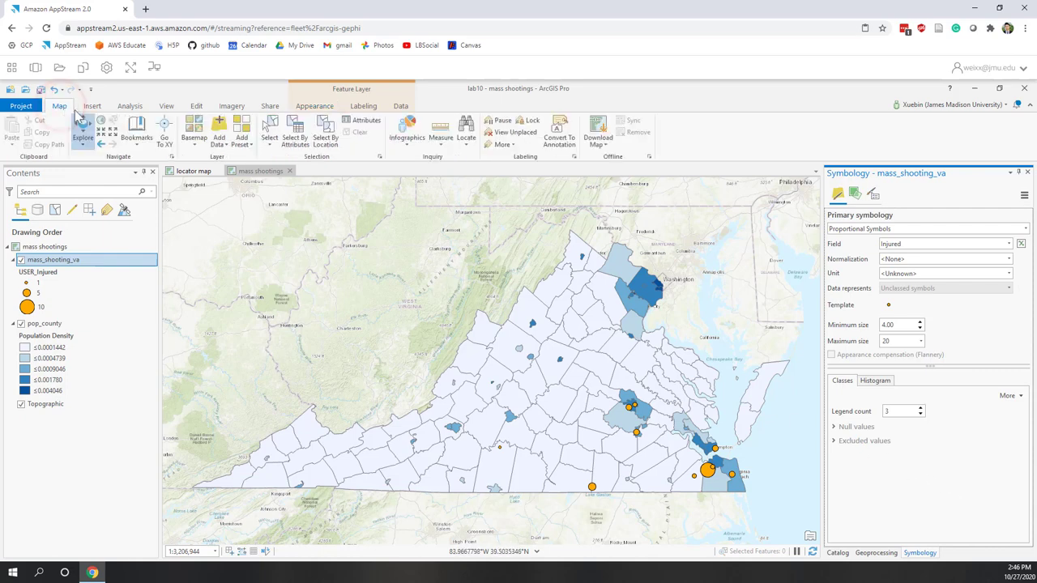
pyautogui.click(193, 144)
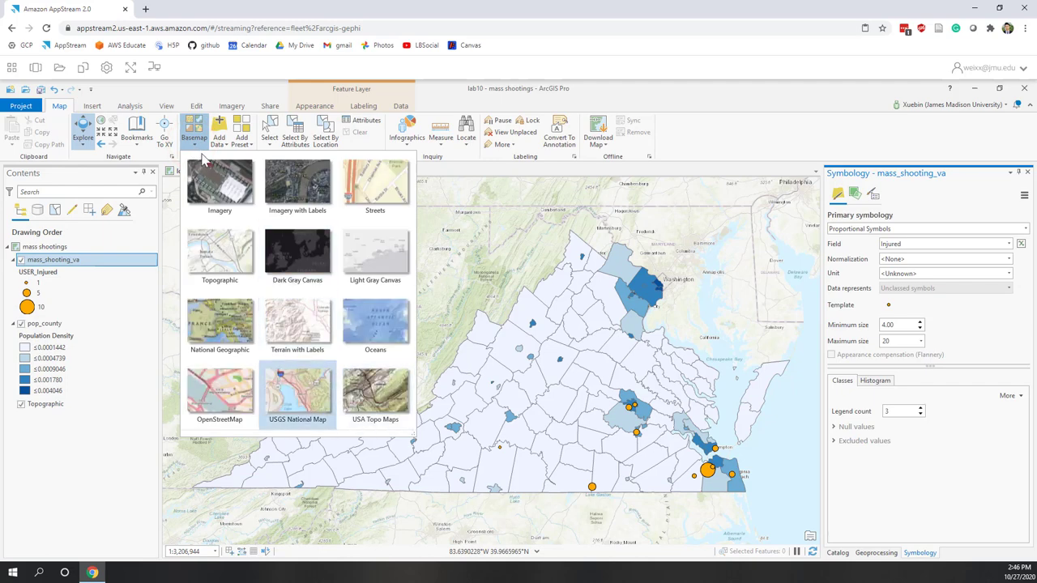
pyautogui.click(301, 260)
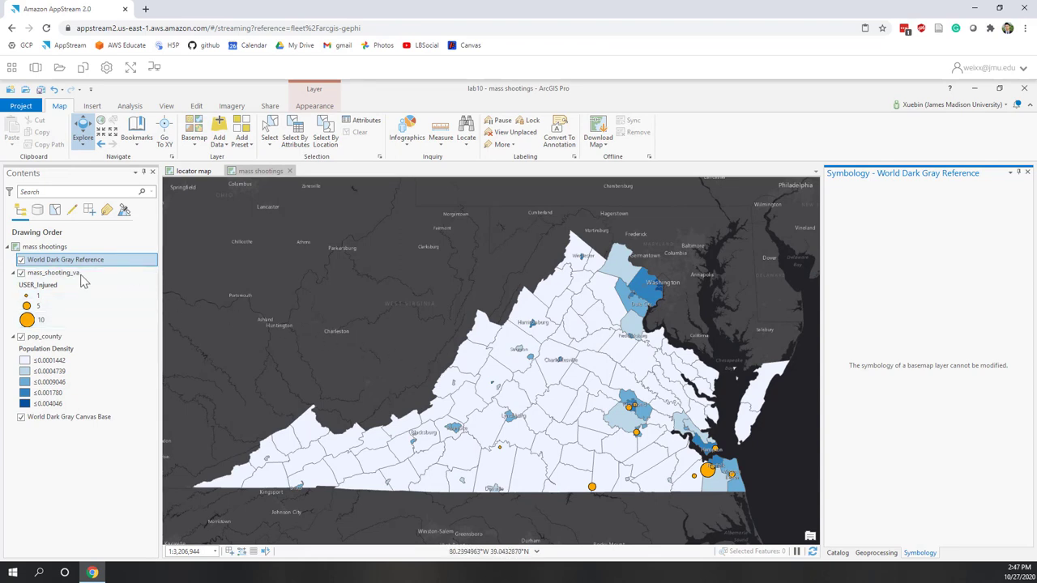
pyautogui.click(22, 261)
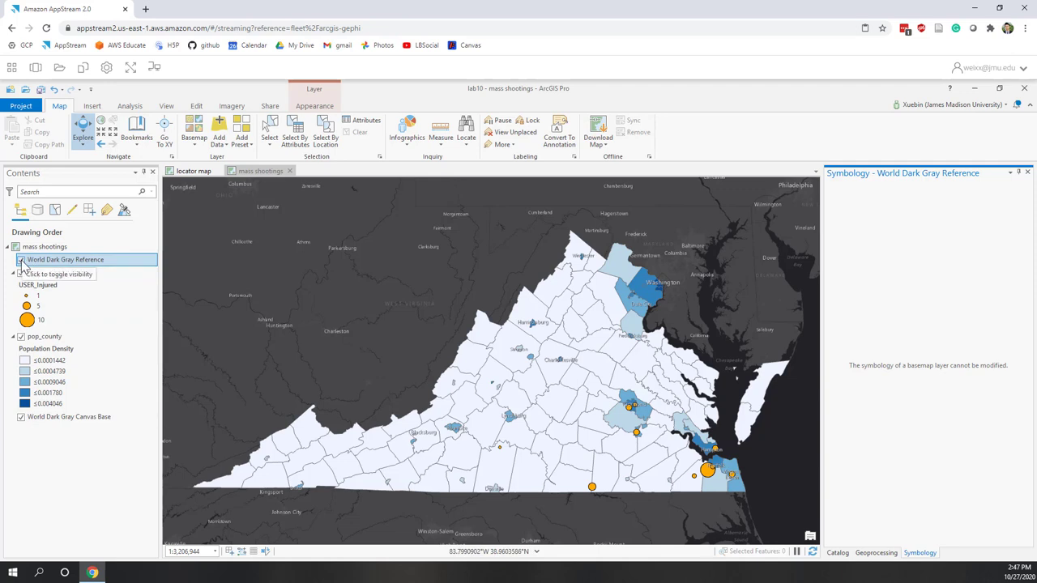
pyautogui.click(21, 261)
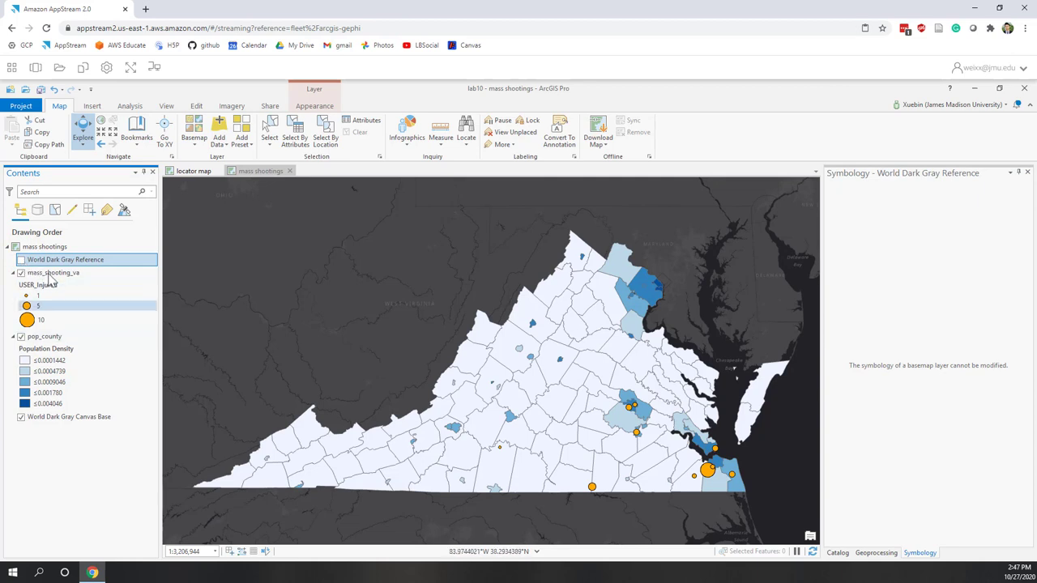
# Turn on labels for the mass_shooting_va layer.
pyautogui.click(49, 274)
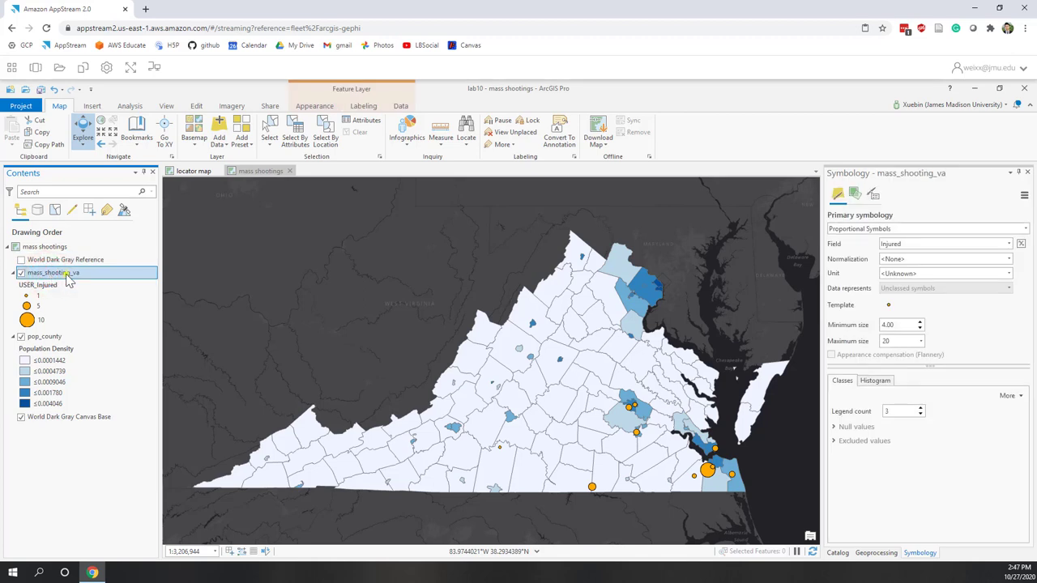
pyautogui.rightClick(70, 275)
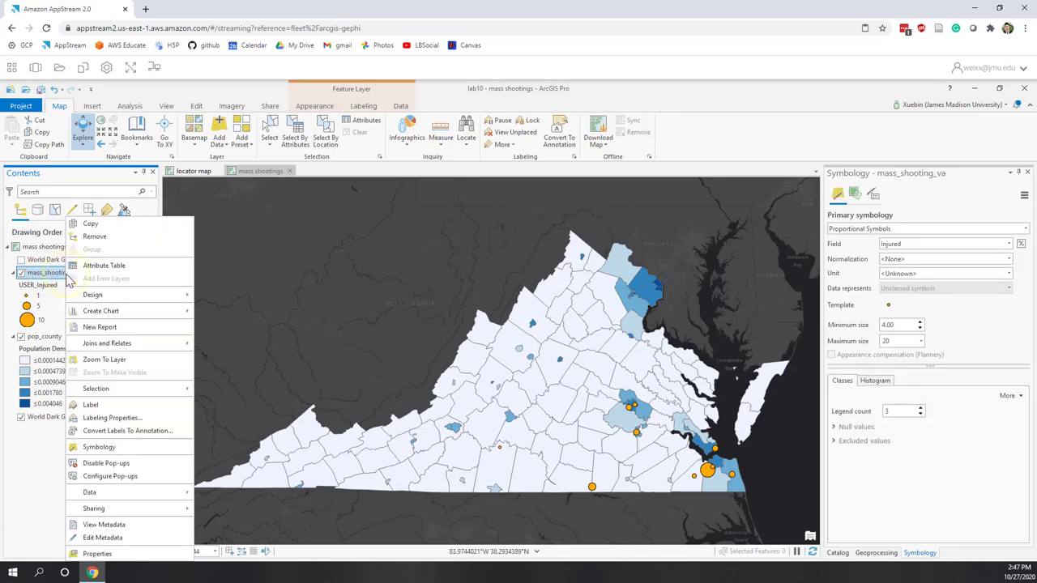
pyautogui.click(121, 405)
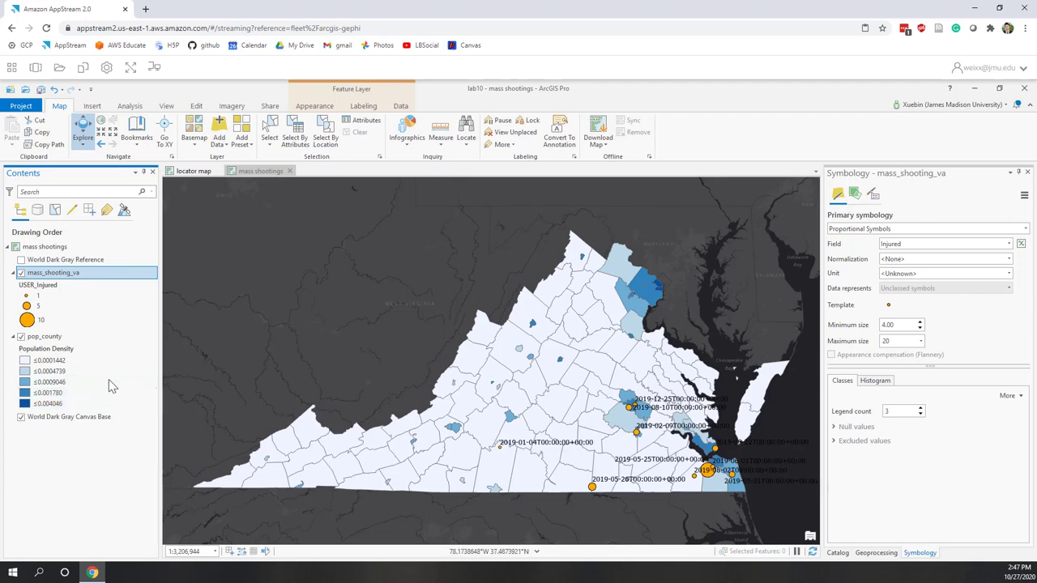
# Replace the mass_shooting_va label expression with the City Or County field, $feature.USER_City_Or_County, and apply it.
pyautogui.rightClick(60, 272)
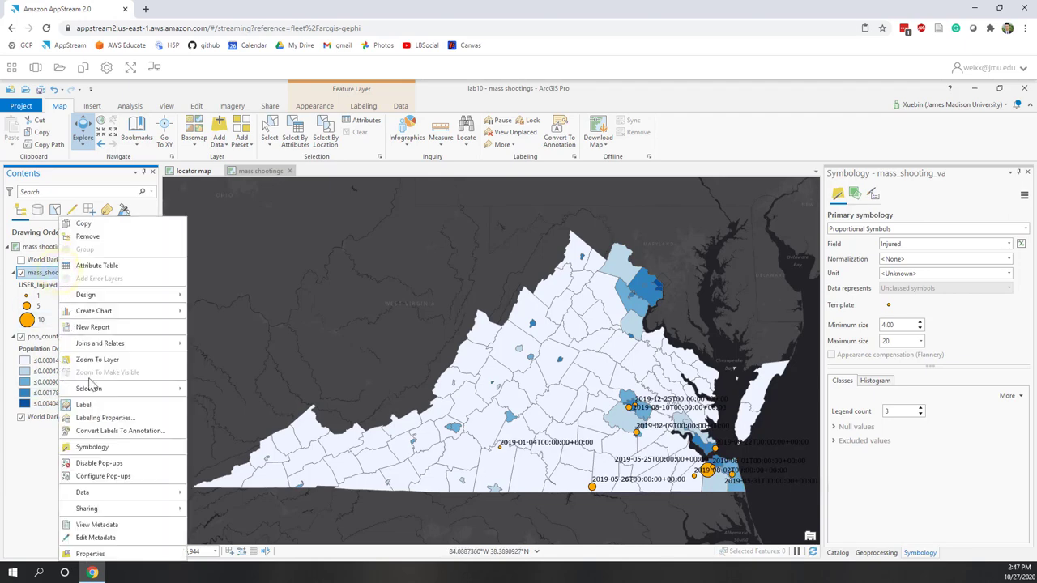
pyautogui.click(101, 418)
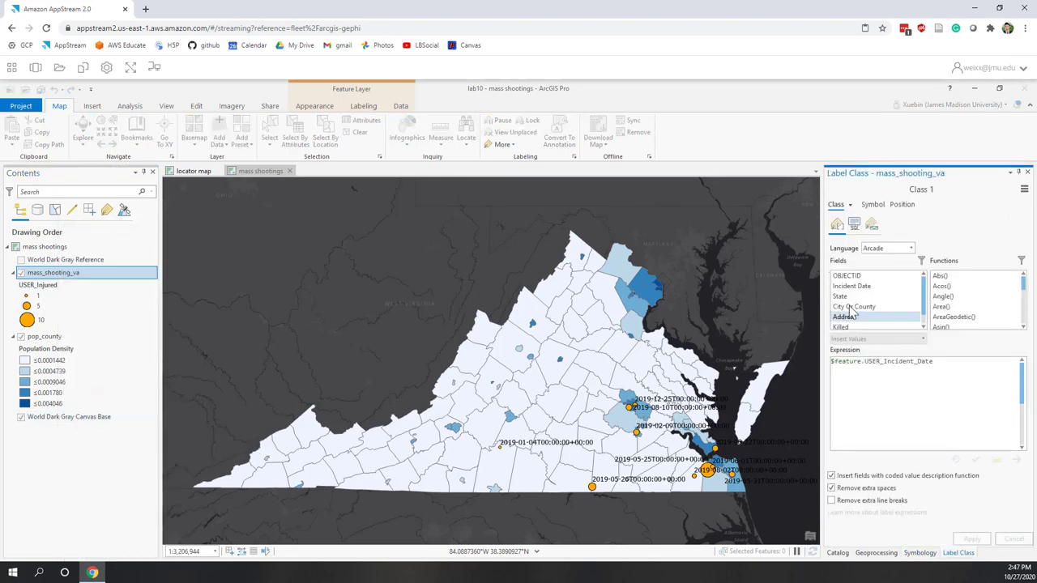
pyautogui.click(847, 306)
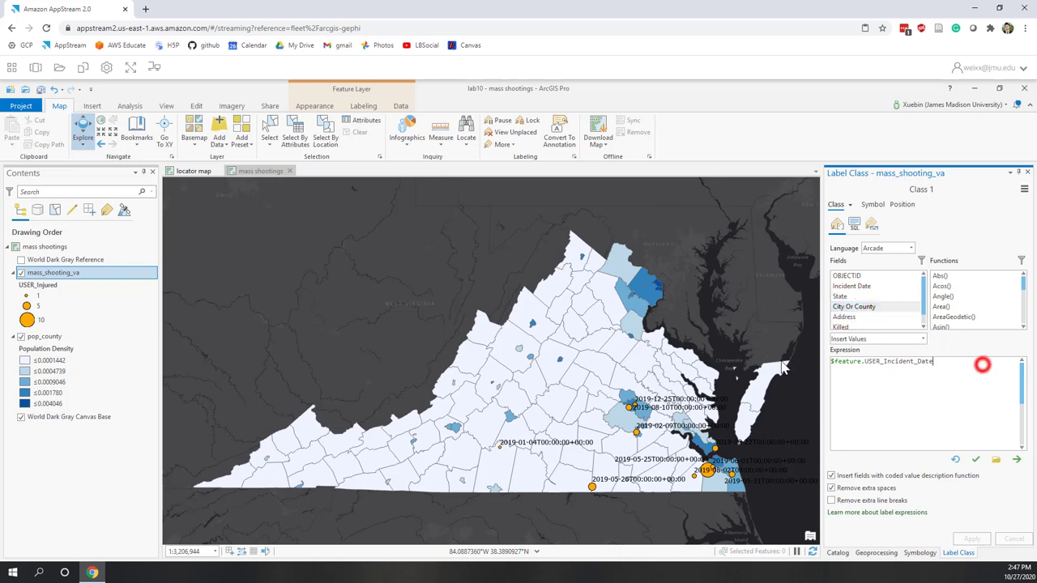
pyautogui.tripleClick(983, 366)
pyautogui.press('BackSpace')
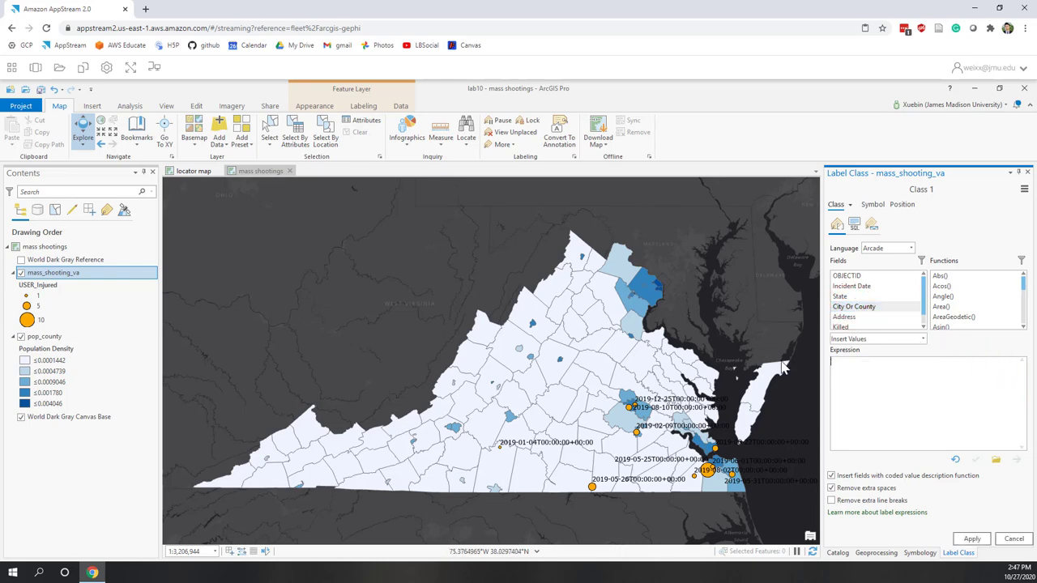
pyautogui.doubleClick(873, 309)
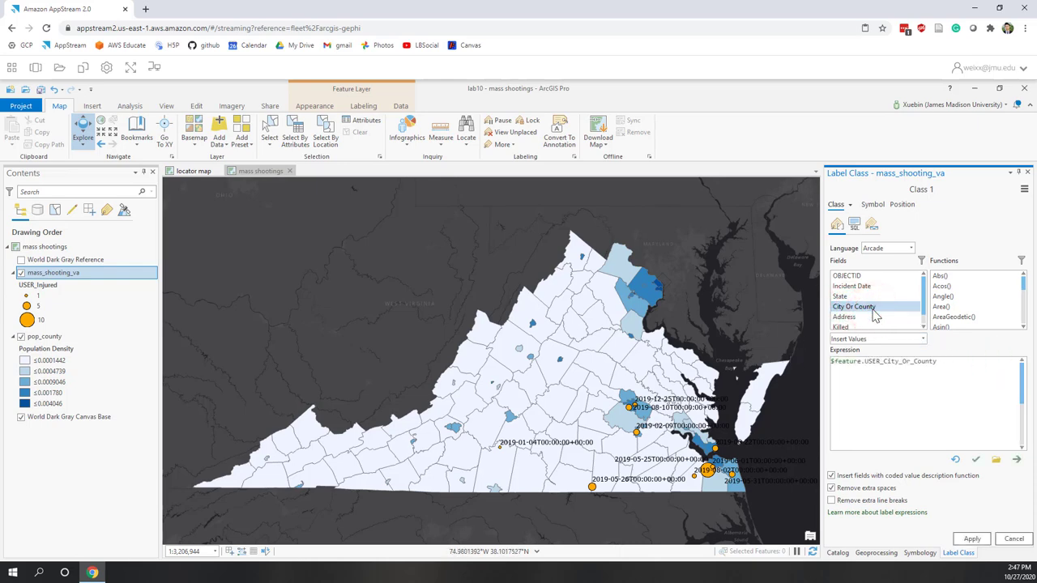
pyautogui.click(972, 540)
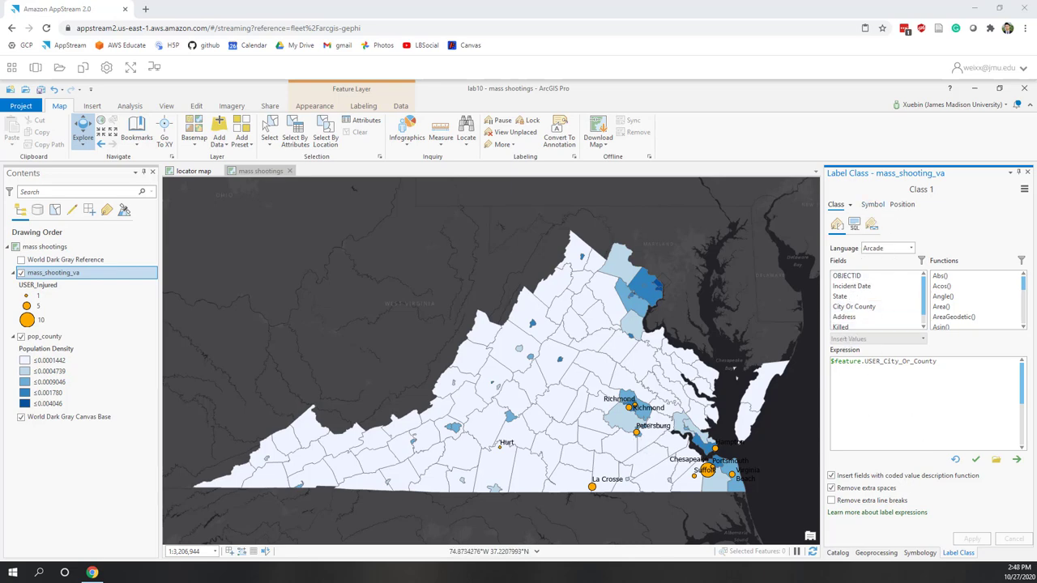
# Format the mass_shooting_va label text at 16 pt in a dark gray color and apply the changes.
pyautogui.click(870, 206)
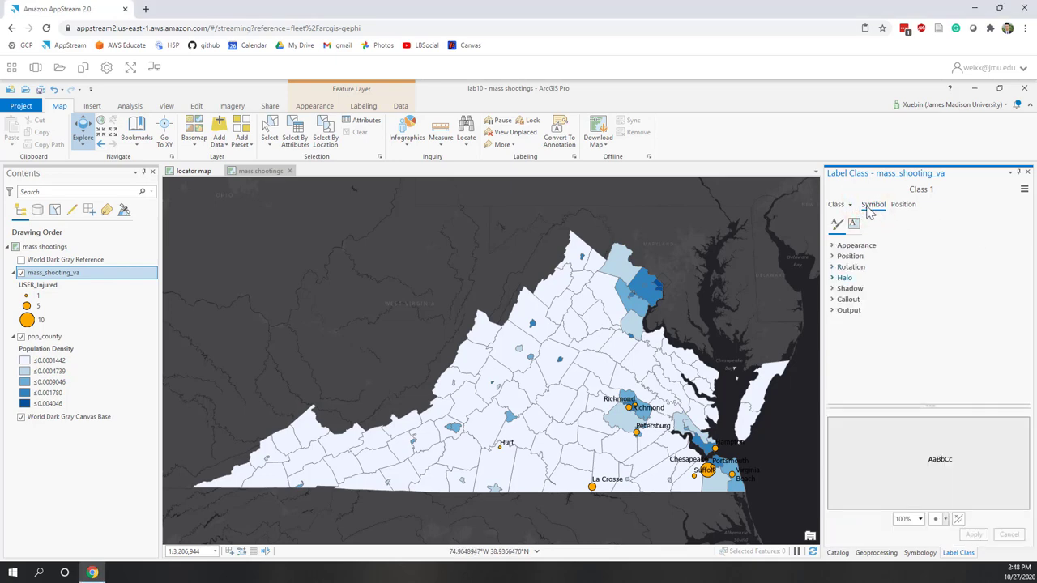
pyautogui.click(857, 247)
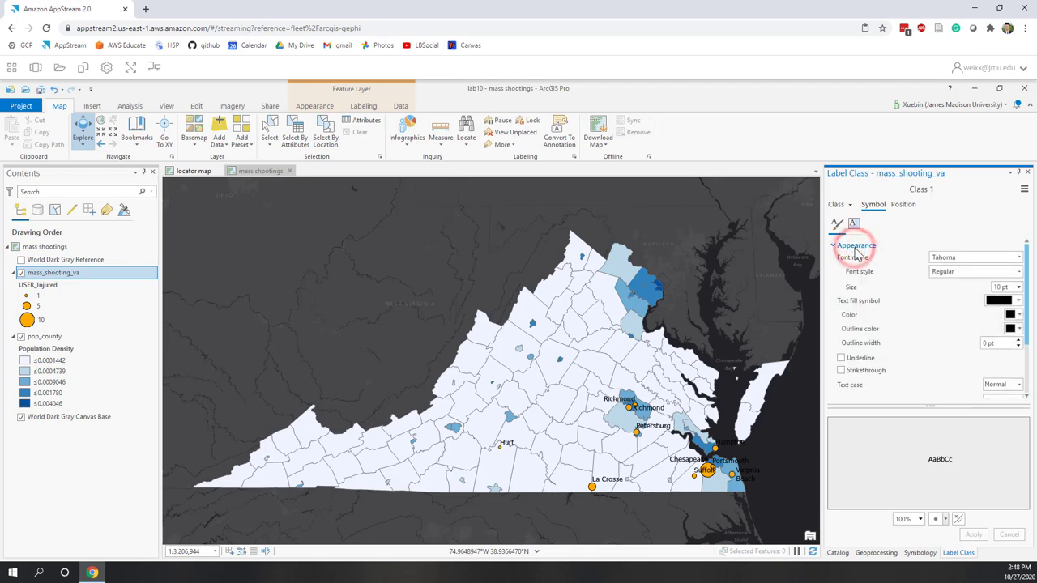
pyautogui.click(1018, 287)
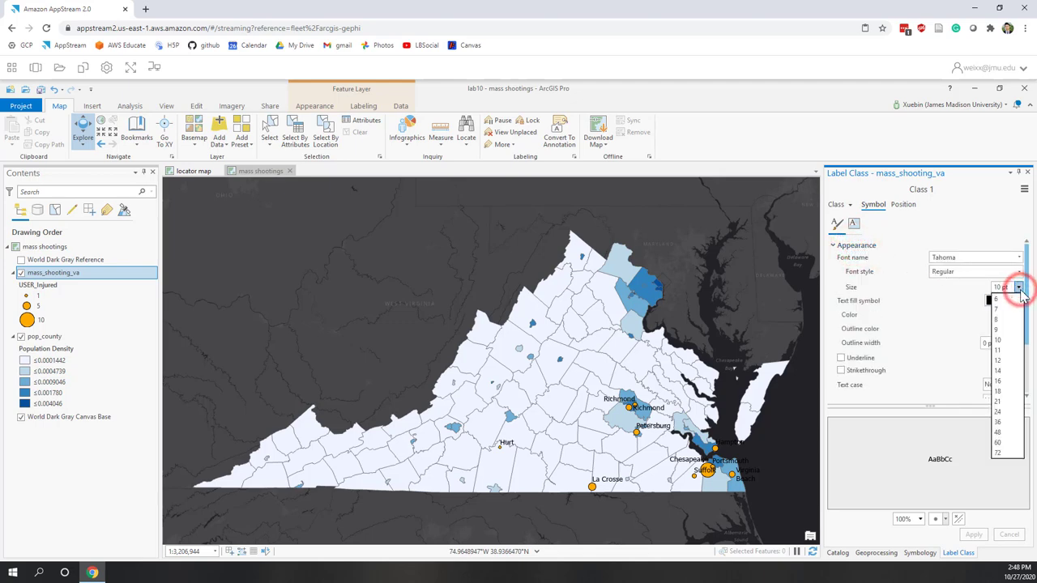
pyautogui.click(1003, 382)
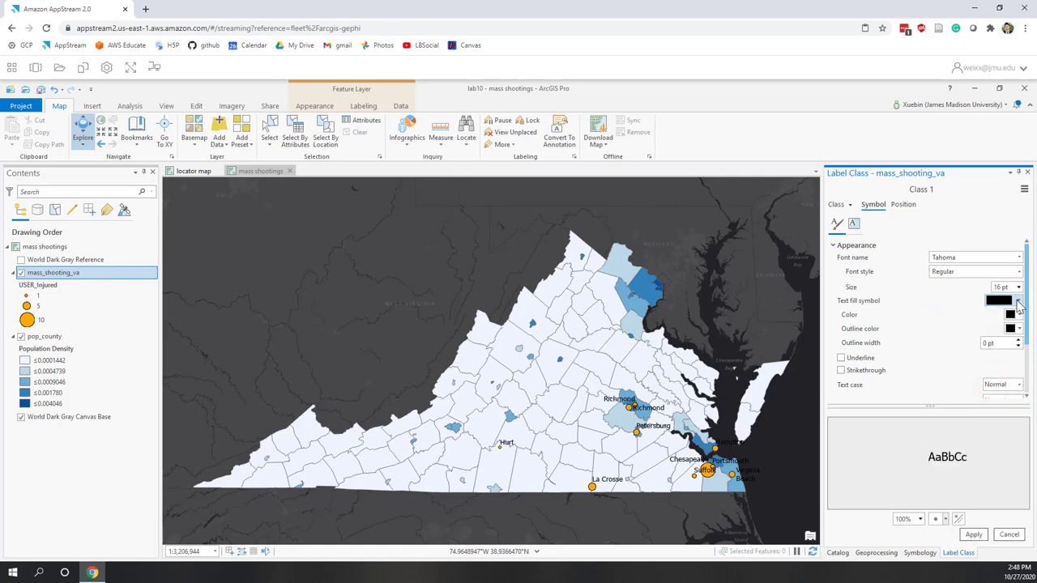
pyautogui.click(1018, 301)
pyautogui.click(951, 297)
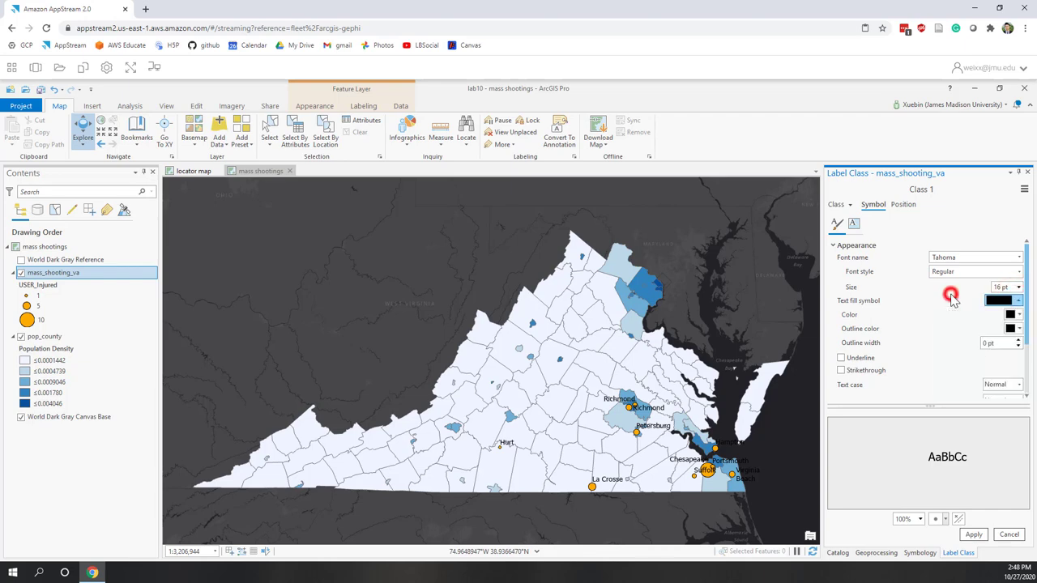
pyautogui.click(1019, 315)
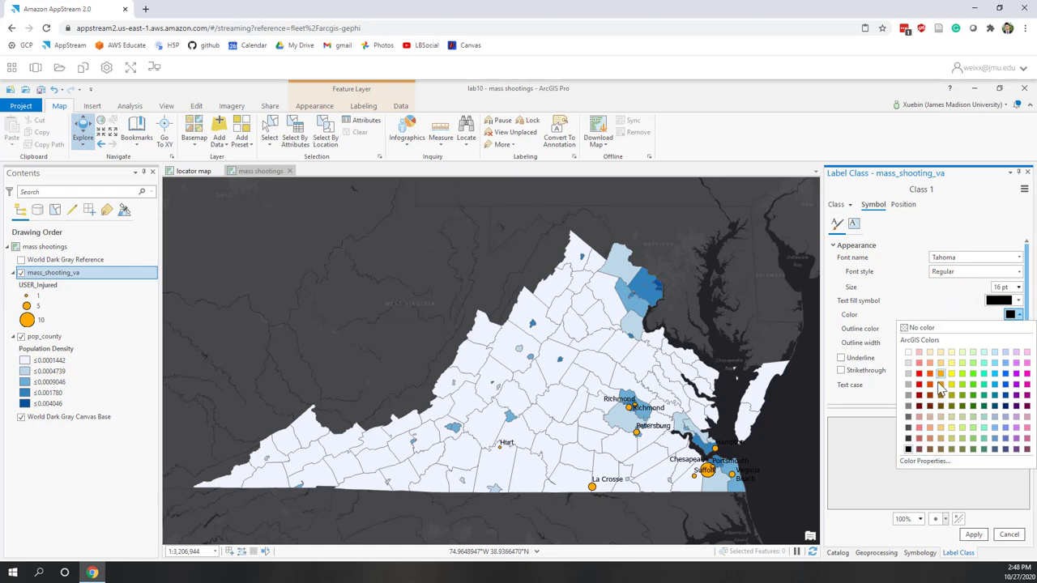
pyautogui.click(909, 417)
pyautogui.click(973, 535)
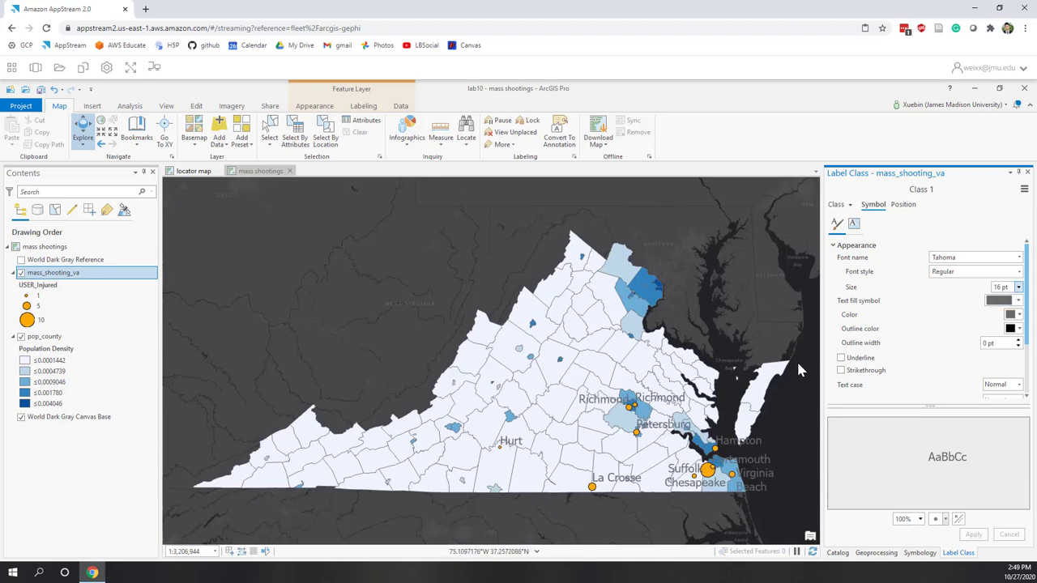
# Reduce the mass_shooting_va label text size to 12 pt and apply it.
pyautogui.click(1020, 288)
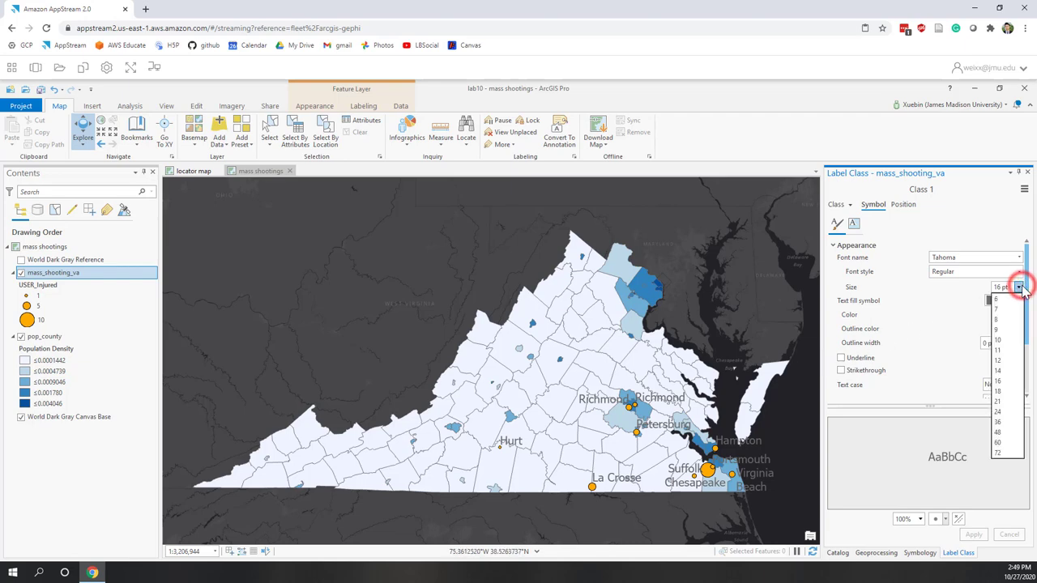
pyautogui.click(1004, 362)
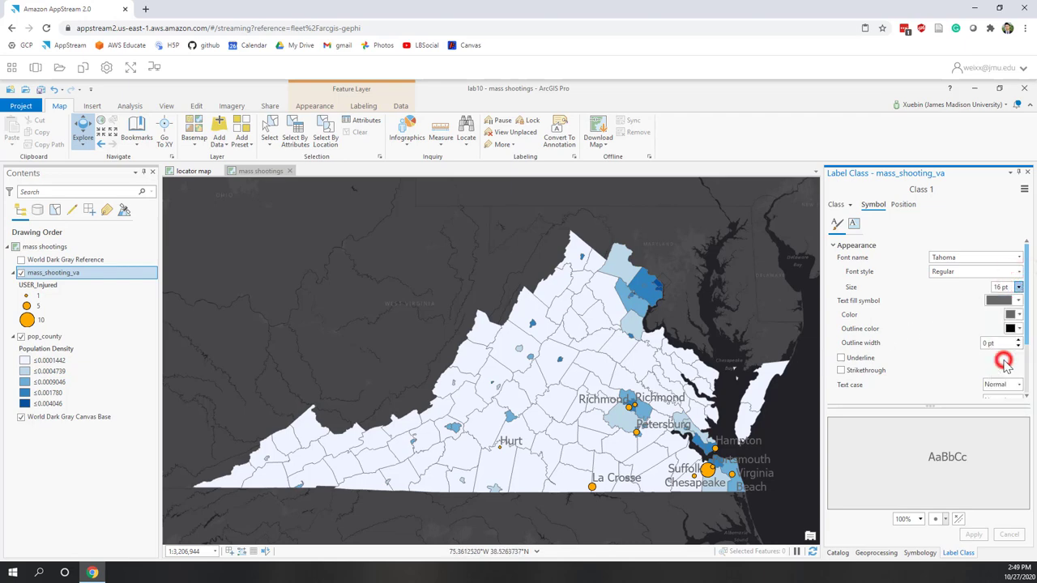
pyautogui.click(973, 535)
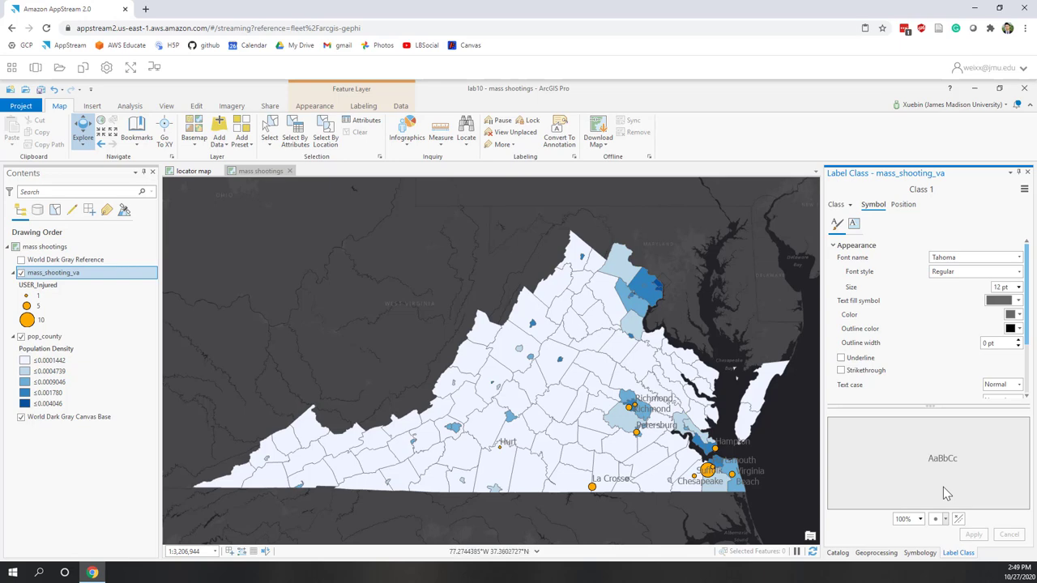
# Check the mass_shooting_va labels at a smaller map scale, and bring the project catalog back into view.
pyautogui.scroll(-2, 392, 313)
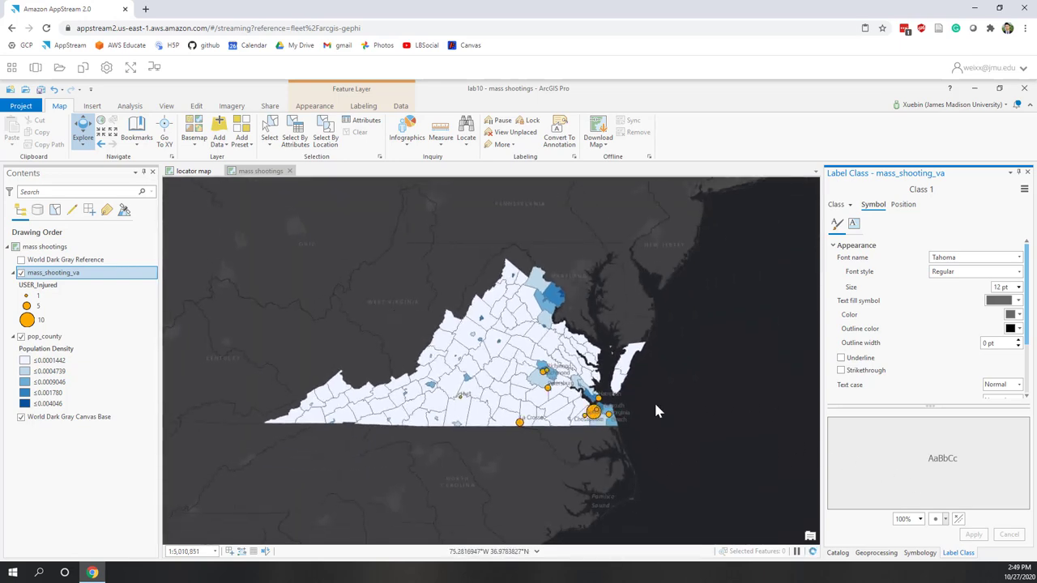
pyautogui.scroll(-2, 654, 410)
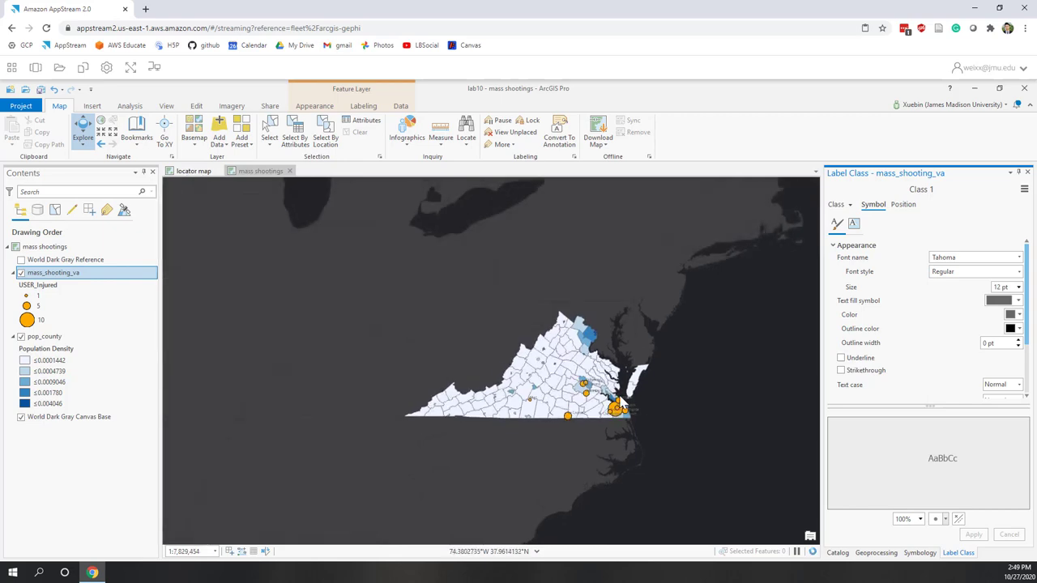
pyautogui.scroll(2, 621, 403)
pyautogui.scroll(-2, 689, 403)
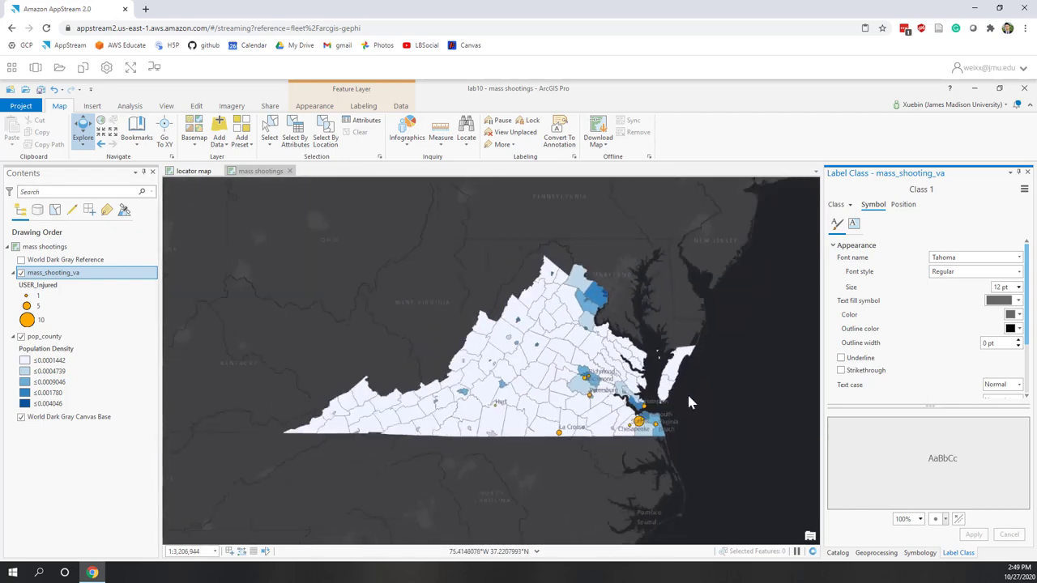
pyautogui.click(838, 553)
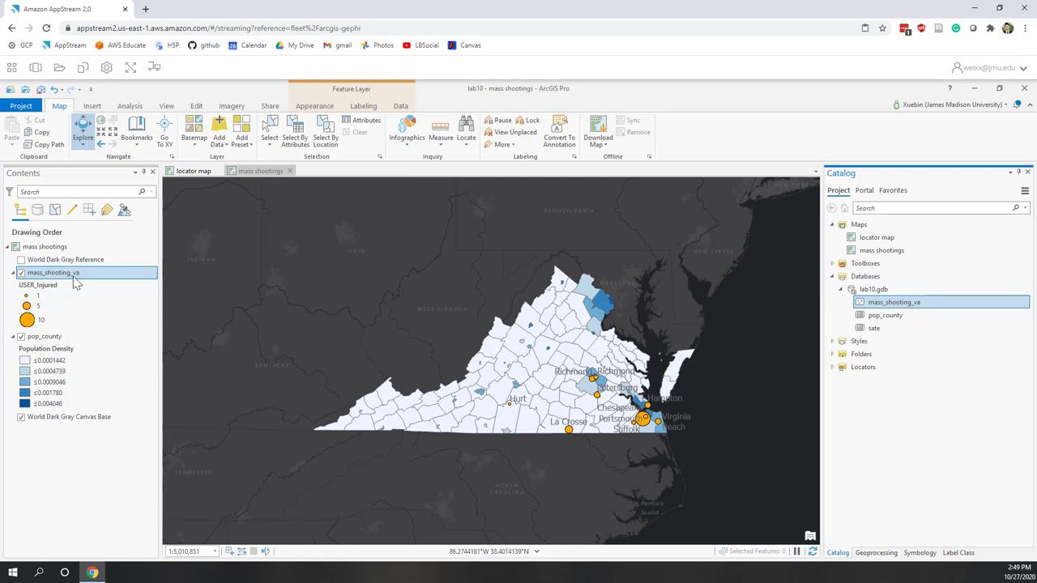
# Rename the legend heading of the mass_shooting_va layer to "Number of Injured".
pyautogui.rightClick(28, 288)
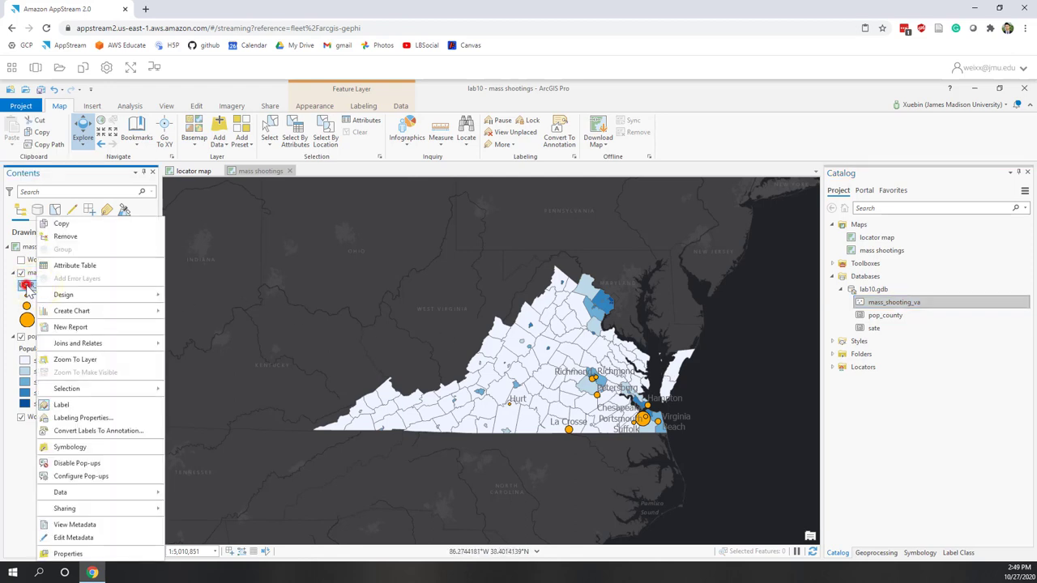
pyautogui.click(28, 288)
pyautogui.click(61, 294)
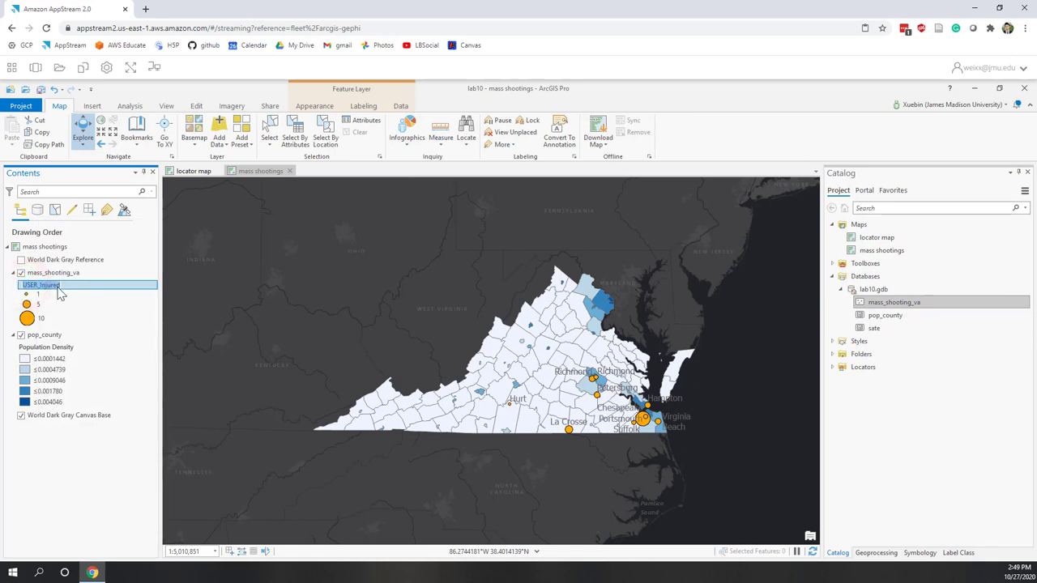
pyautogui.press('Home')
pyautogui.press('Delete')
pyautogui.press('Delete')
pyautogui.press('Delete')
pyautogui.press('Delete')
pyautogui.press('Delete')
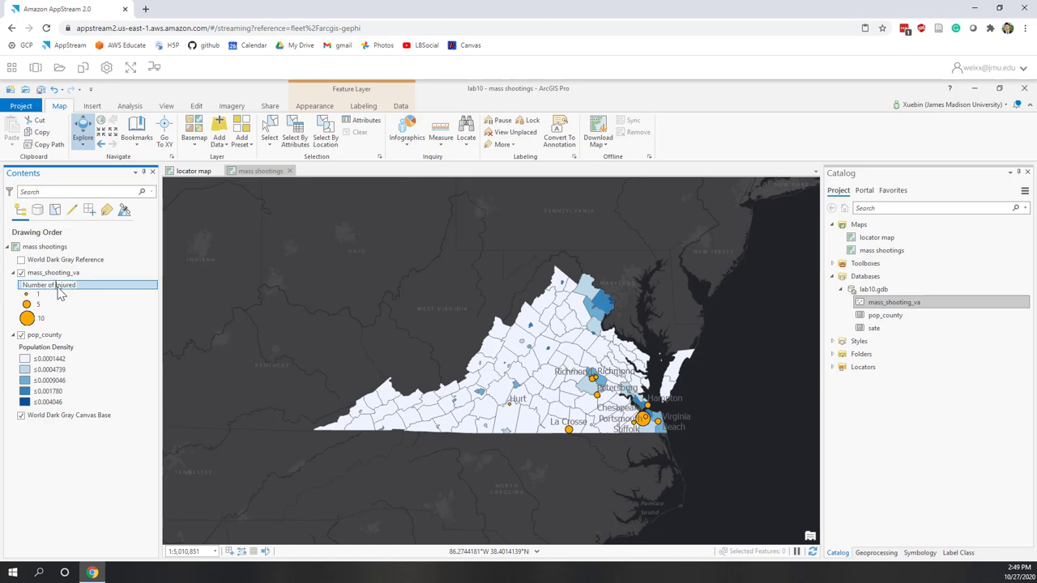
pyautogui.press('Return')
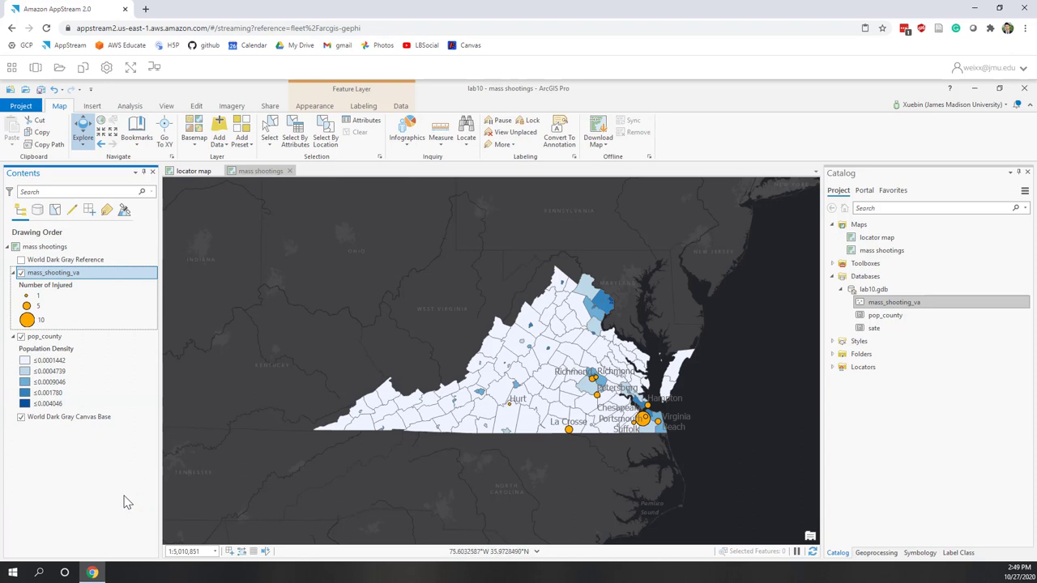
# Create a calendar heat chart from the mass_shooting_va layer, using Incident Date as its date variable.
pyautogui.click(74, 277)
pyautogui.rightClick(74, 276)
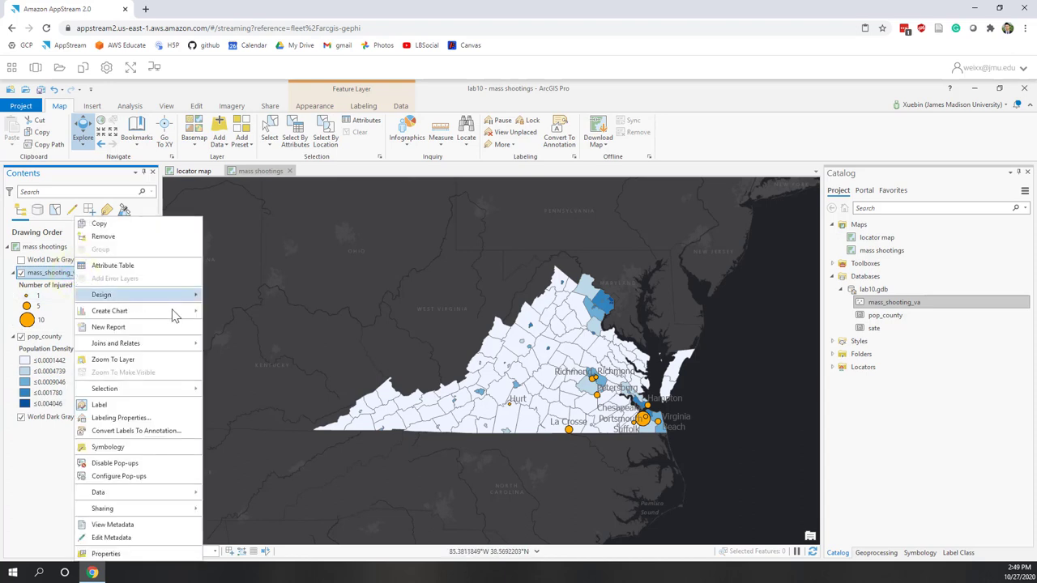
pyautogui.moveTo(174, 311)
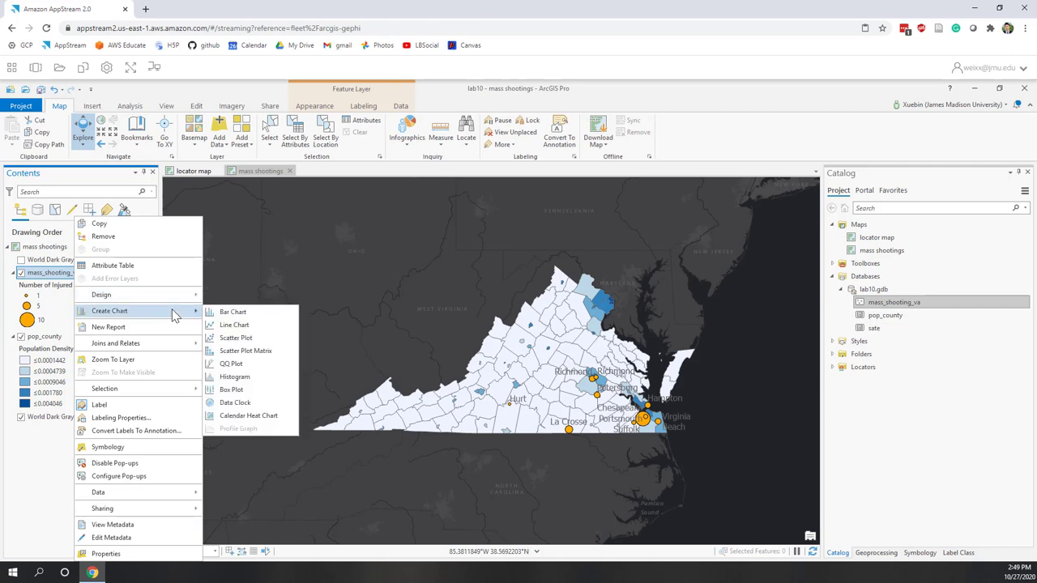
pyautogui.click(253, 417)
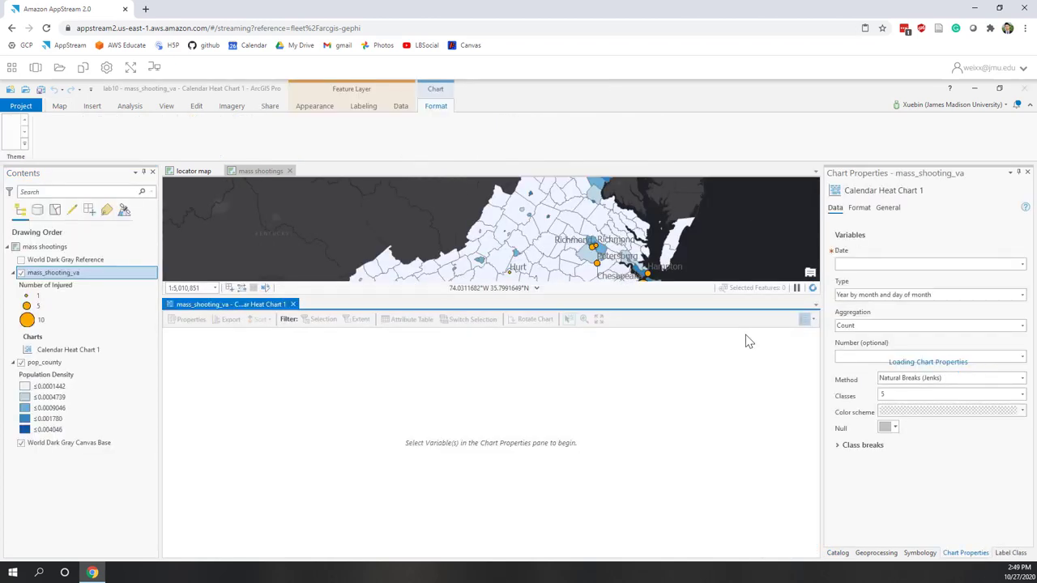
pyautogui.click(1023, 267)
pyautogui.click(857, 282)
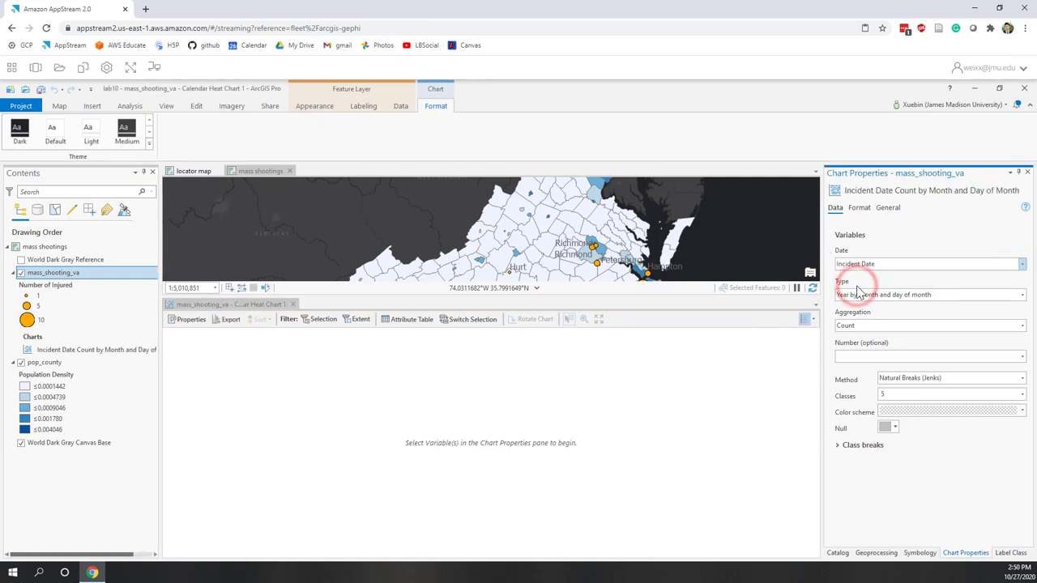
# Set the heat chart to aggregate by Sum of the Injured field.
pyautogui.click(1024, 327)
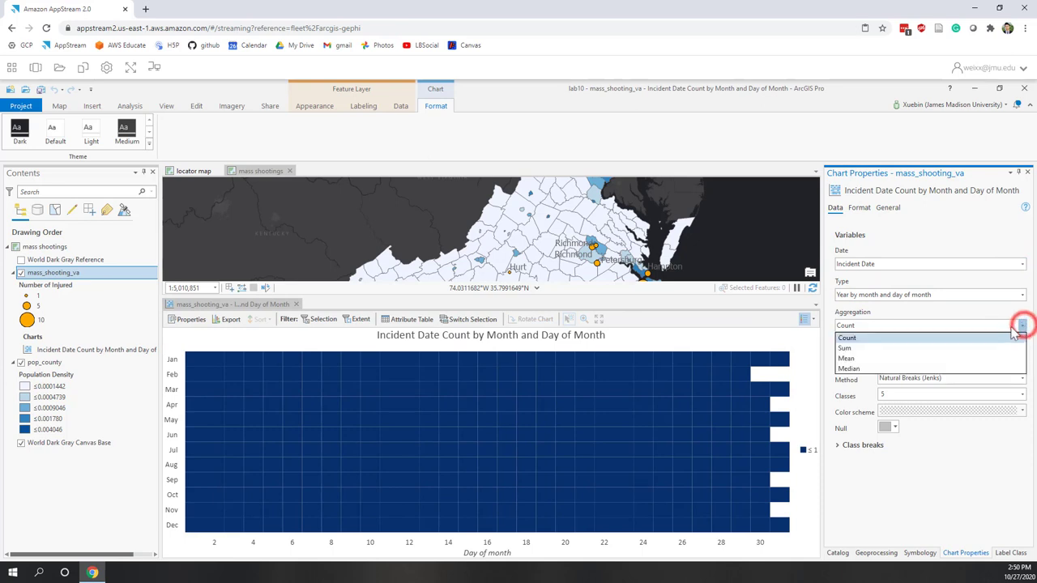
pyautogui.click(856, 348)
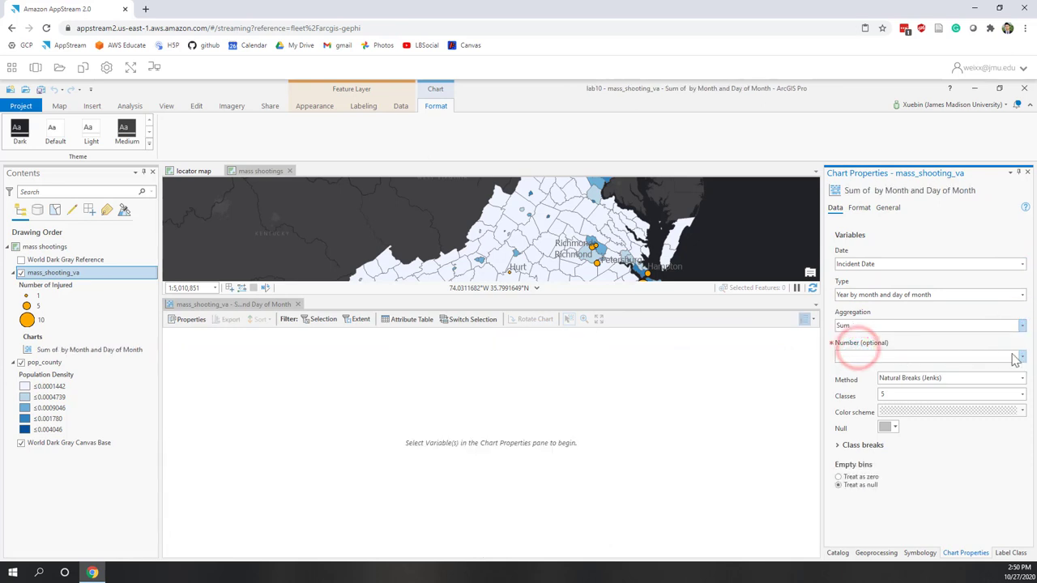
pyautogui.click(1022, 356)
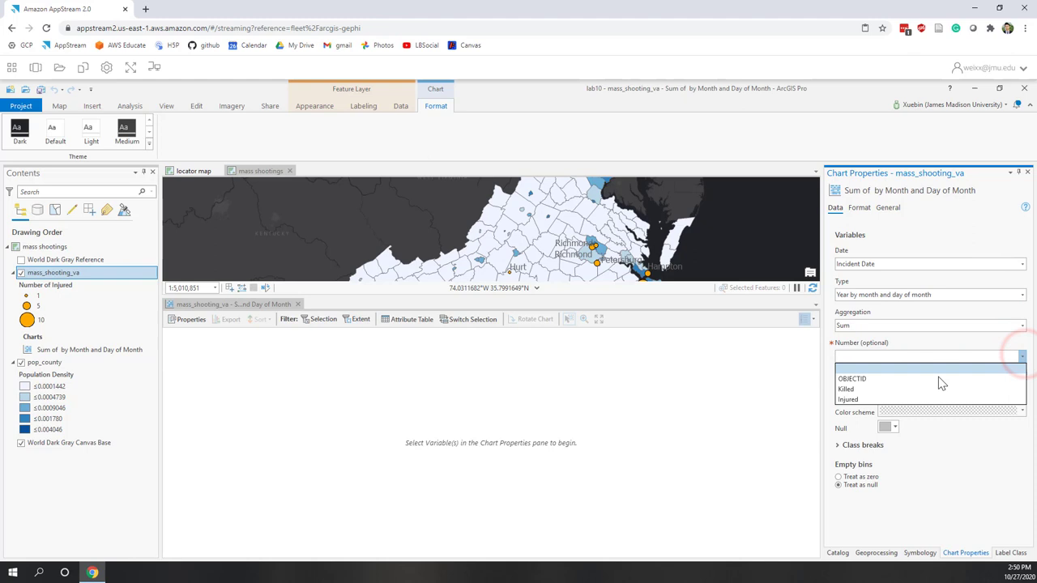
pyautogui.click(848, 399)
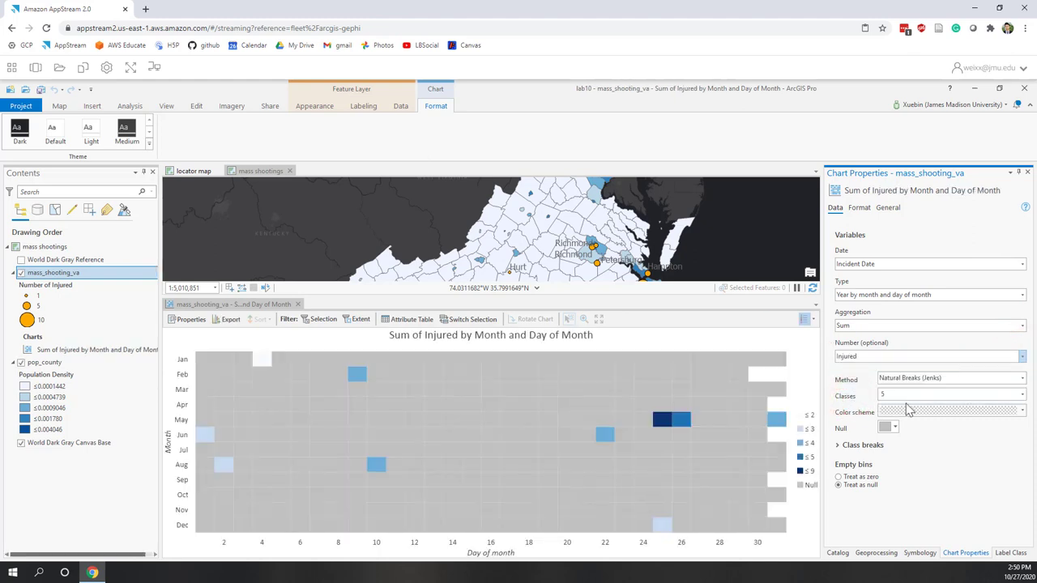
# Apply a five-class light-to-dark blue color scheme to the calendar heat chart.
pyautogui.click(1023, 411)
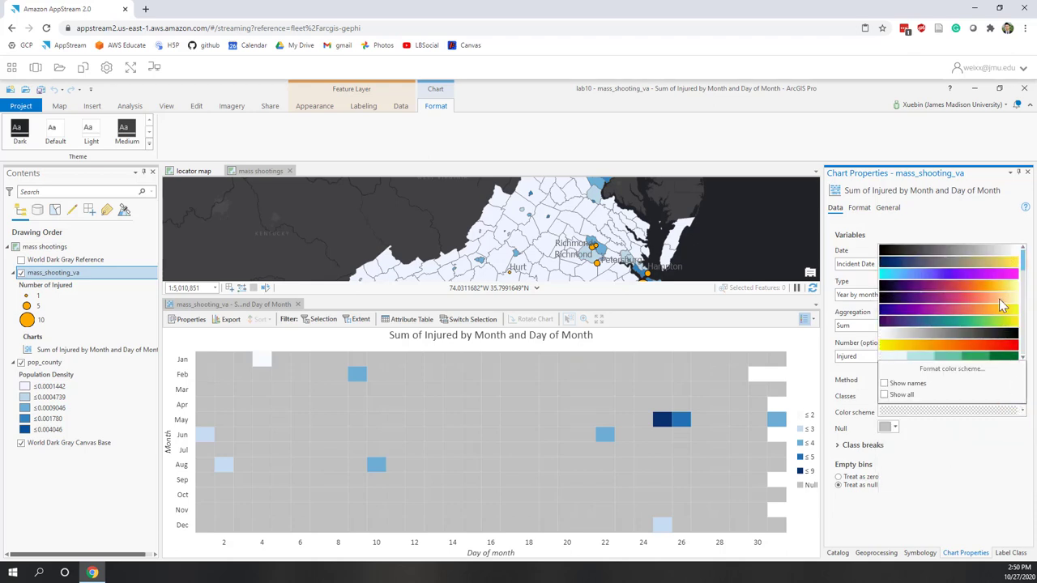
pyautogui.scroll(-2, 999, 299)
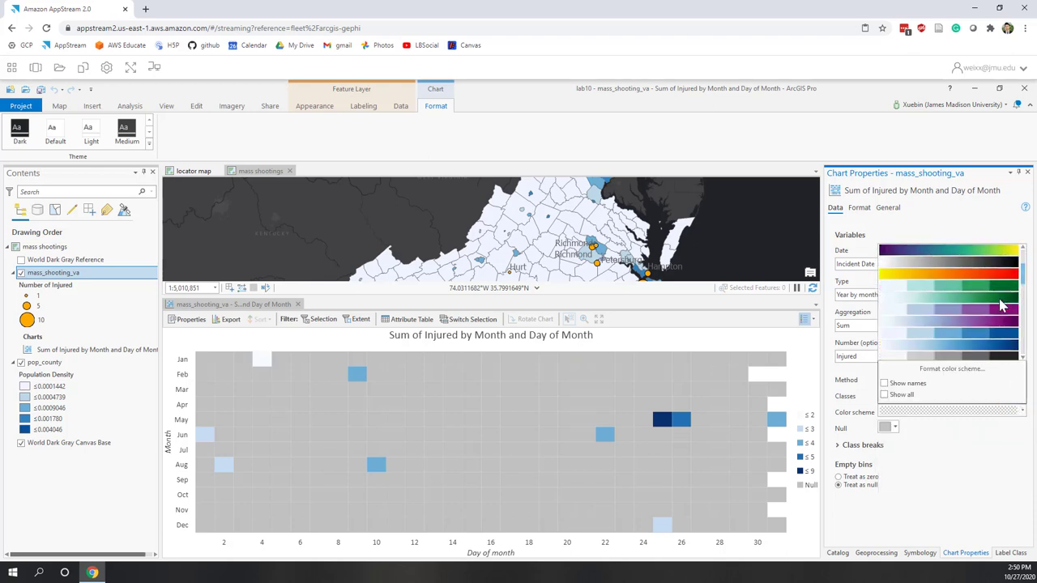
pyautogui.click(1005, 340)
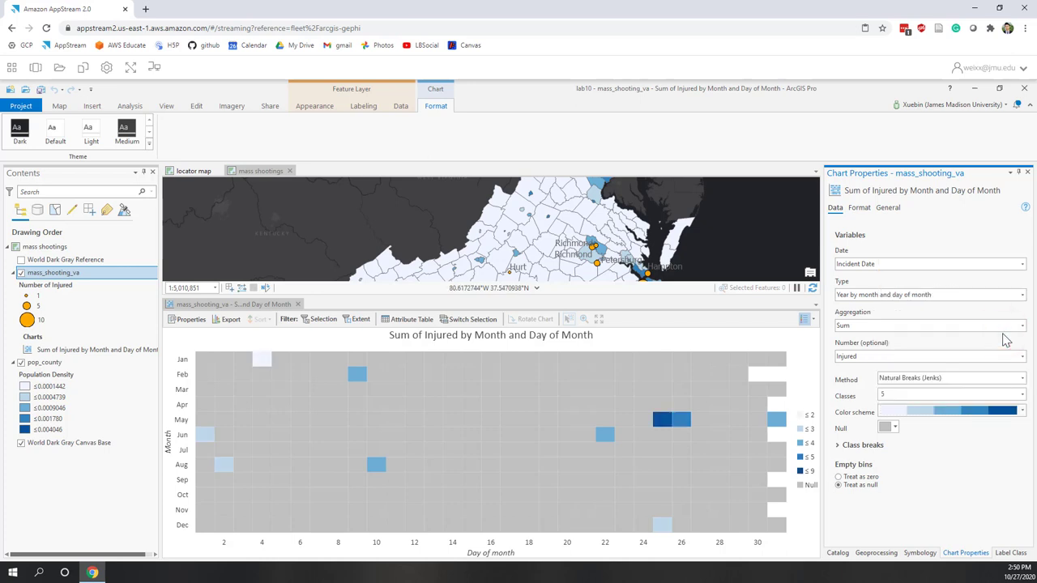
# Set the chart's null color to white and save the project.
pyautogui.click(895, 427)
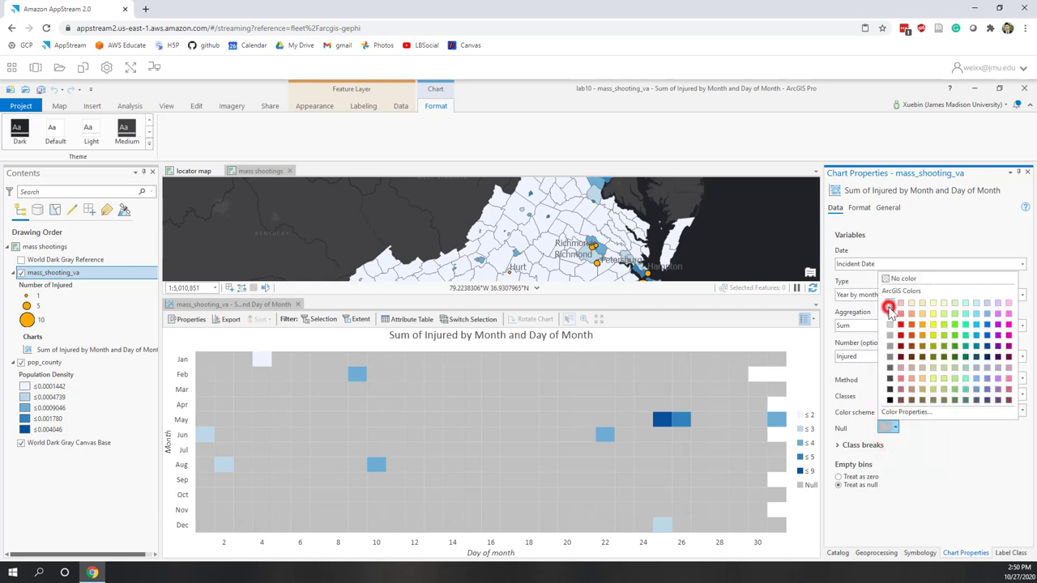
pyautogui.click(889, 302)
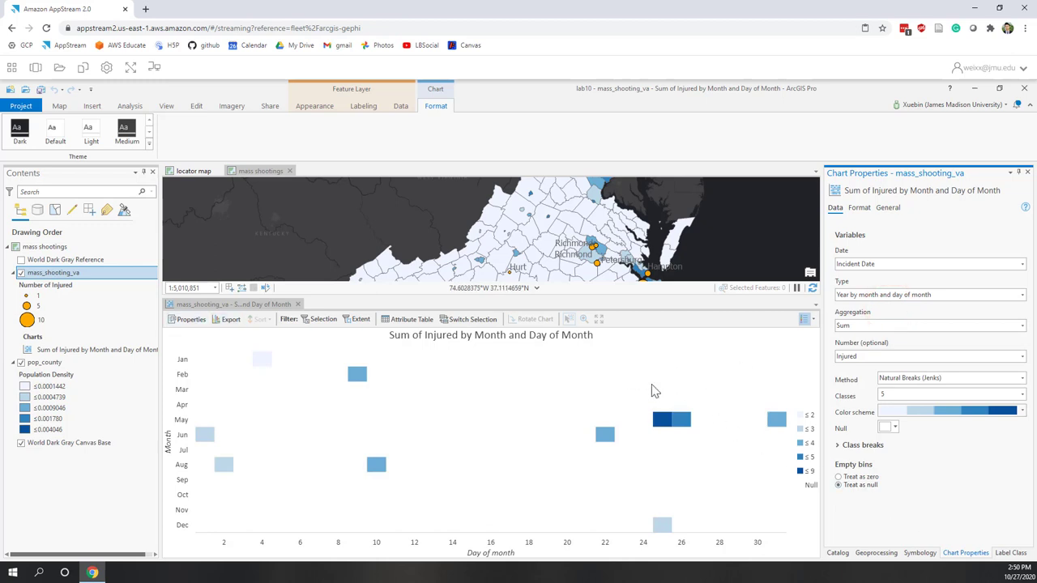
pyautogui.click(39, 94)
# Review the chart's text formatting options and close the chart view.
pyautogui.click(859, 208)
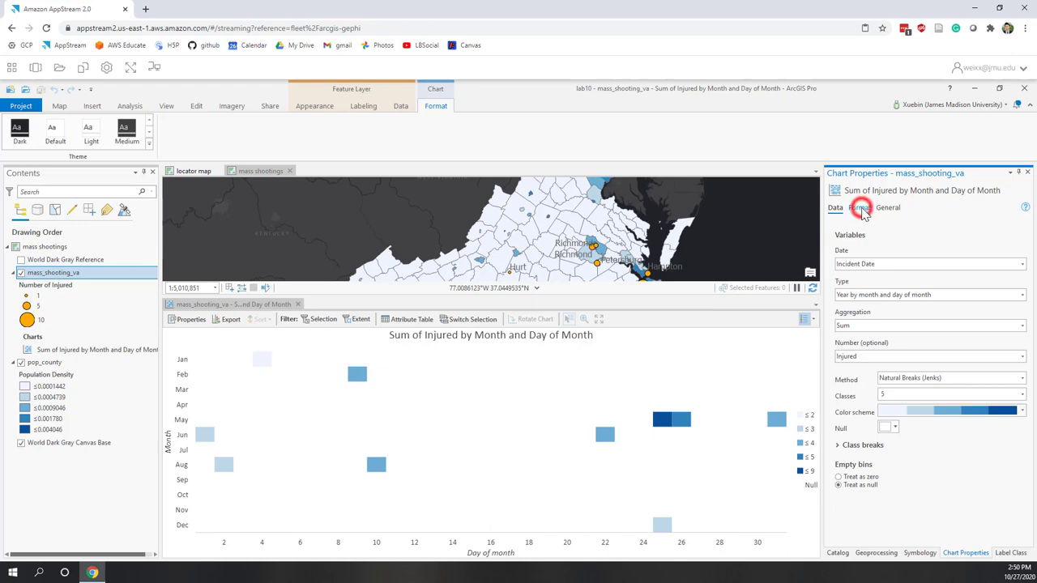
pyautogui.click(852, 239)
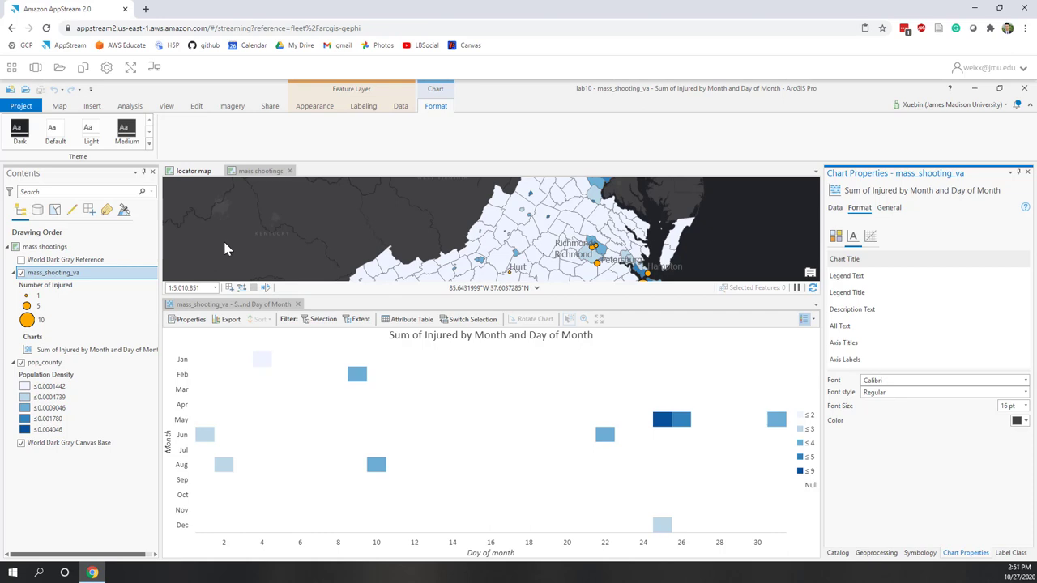
pyautogui.click(298, 304)
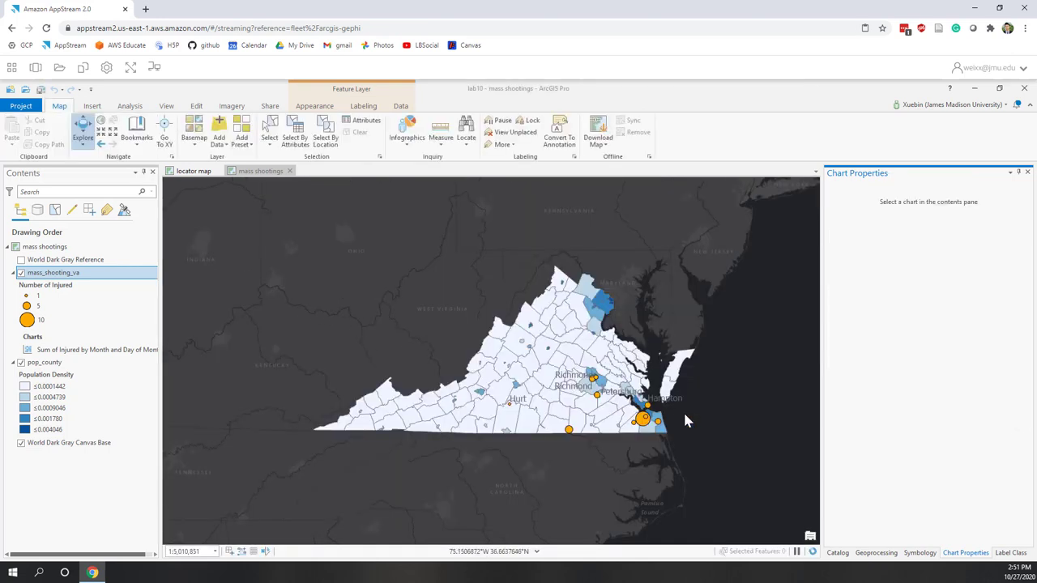
# Create a new ANSI C landscape layout, 17 by 22 inches.
pyautogui.scroll(3, 684, 420)
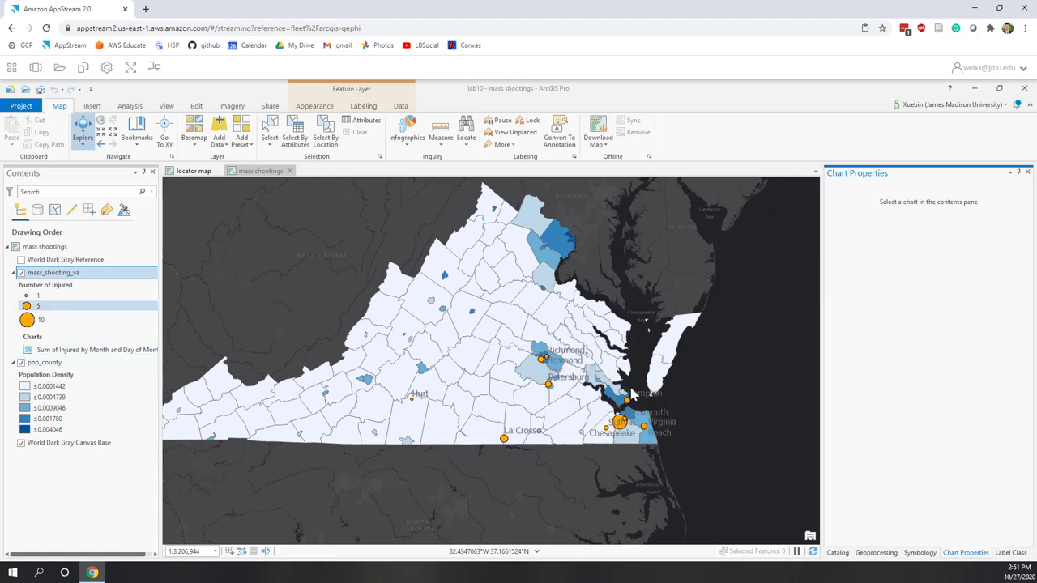
pyautogui.scroll(-2, 625, 390)
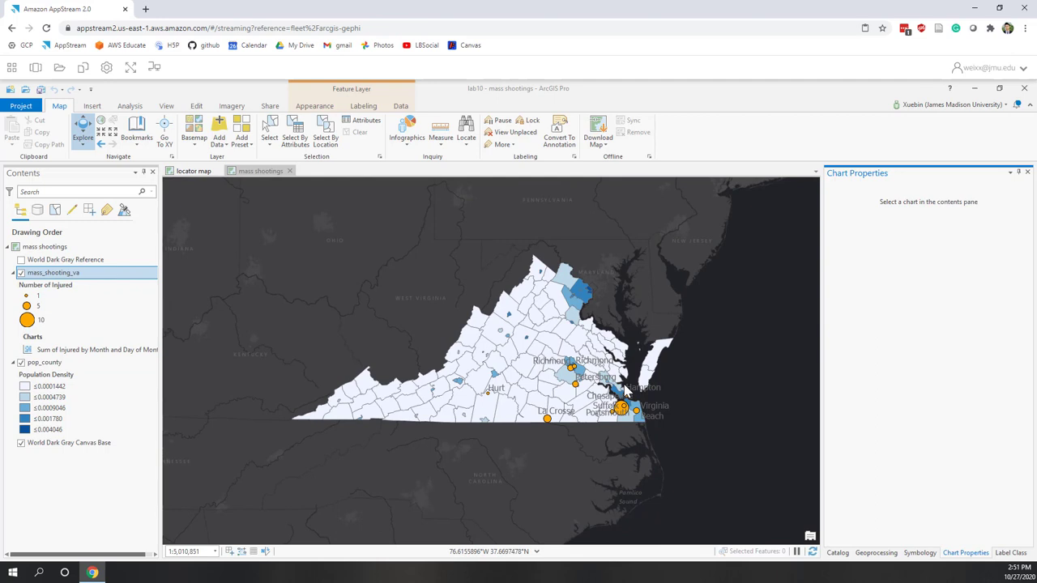
pyautogui.click(89, 107)
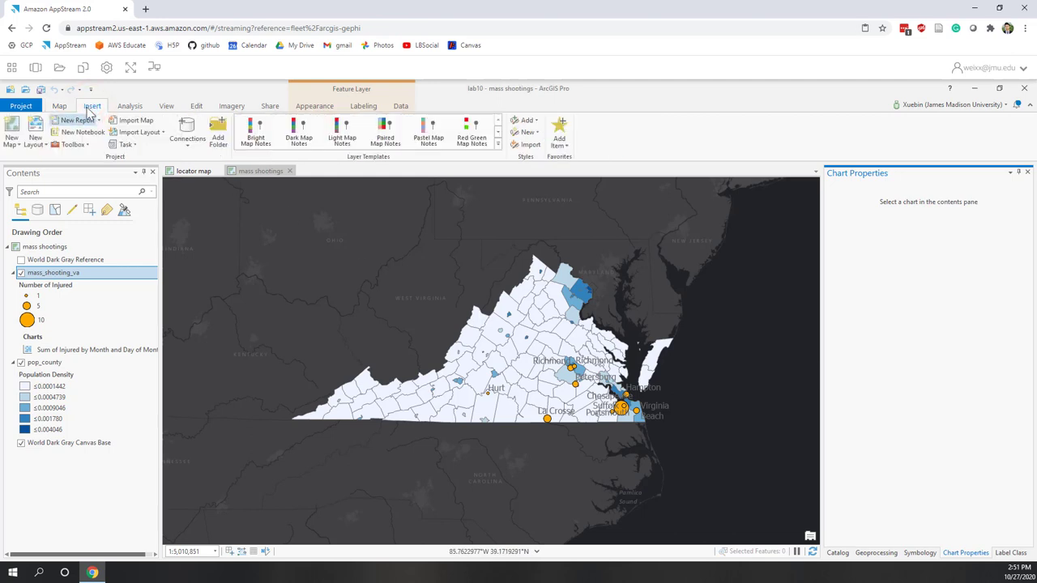
pyautogui.click(41, 150)
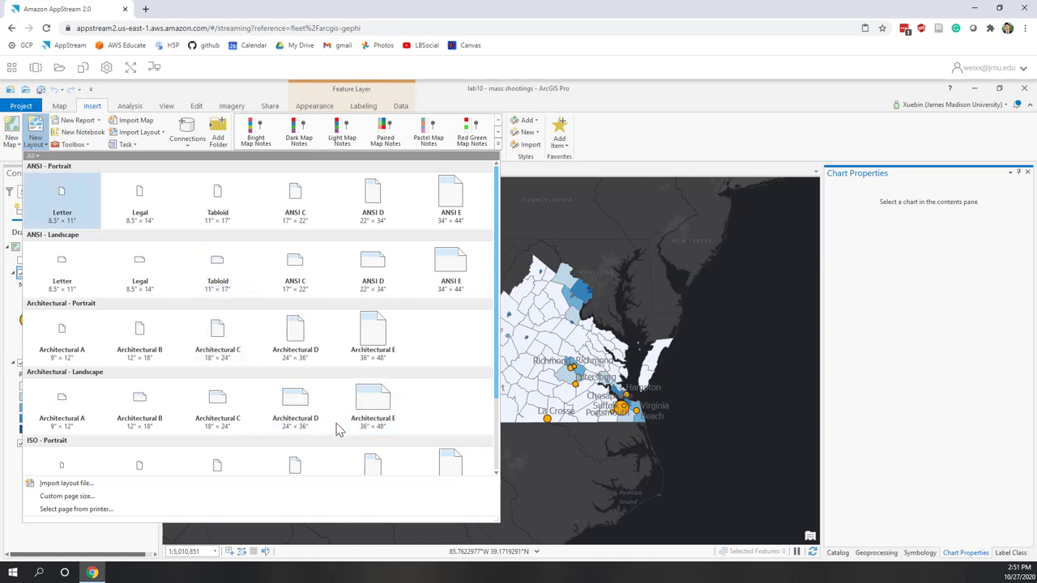
pyautogui.click(297, 291)
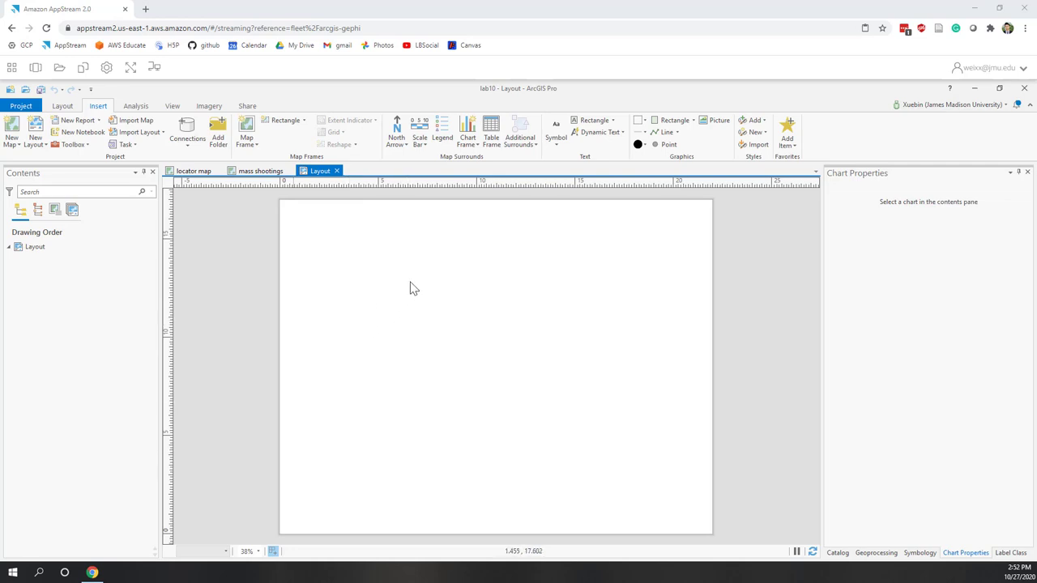
# Add two vertical guides to the layout, one just inside each side edge of the page.
pyautogui.rightClick(292, 189)
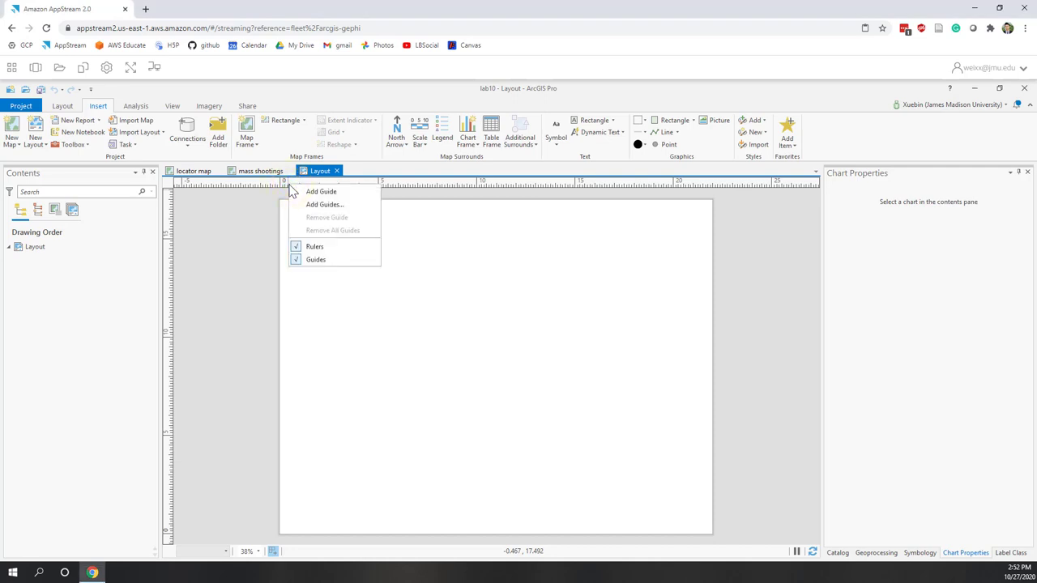
pyautogui.click(316, 191)
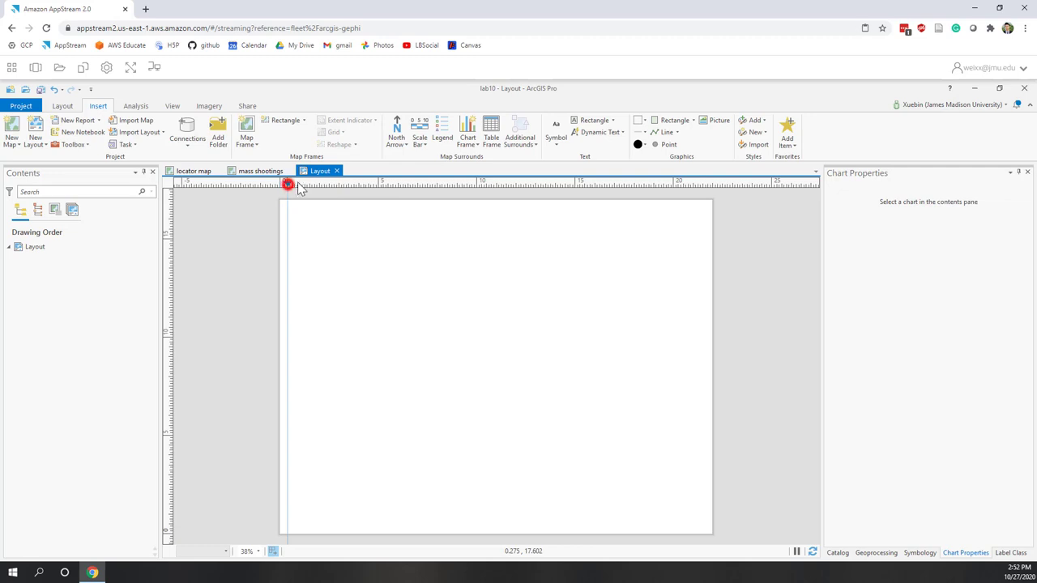
pyautogui.moveTo(299, 188)
pyautogui.mouseDown()
pyautogui.moveTo(321, 184)
pyautogui.moveTo(288, 187)
pyautogui.mouseUp()
pyautogui.rightClick(707, 185)
pyautogui.click(713, 189)
pyautogui.click(703, 183)
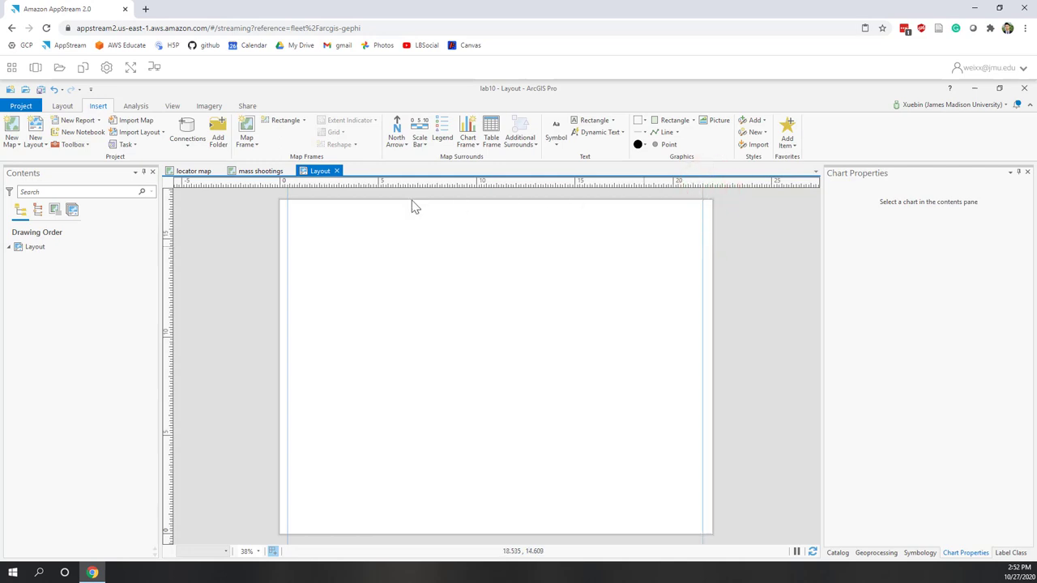
# Add horizontal guides just inside the page's top edge, at about 16.63, and just inside its bottom edge.
pyautogui.rightClick(166, 215)
pyautogui.click(179, 223)
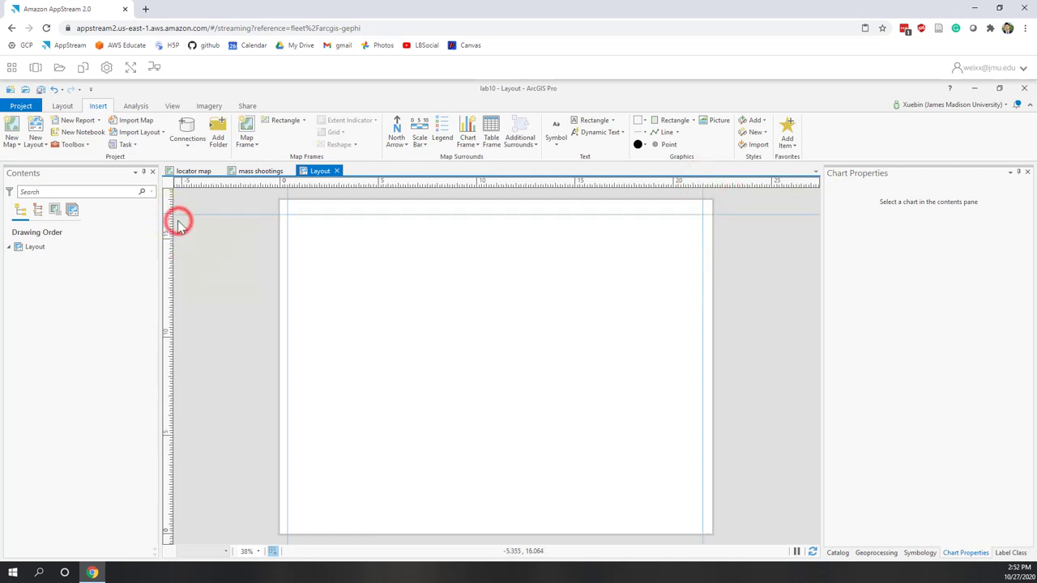
pyautogui.click(171, 215)
pyautogui.moveTo(170, 215); pyautogui.dragTo(170, 208)
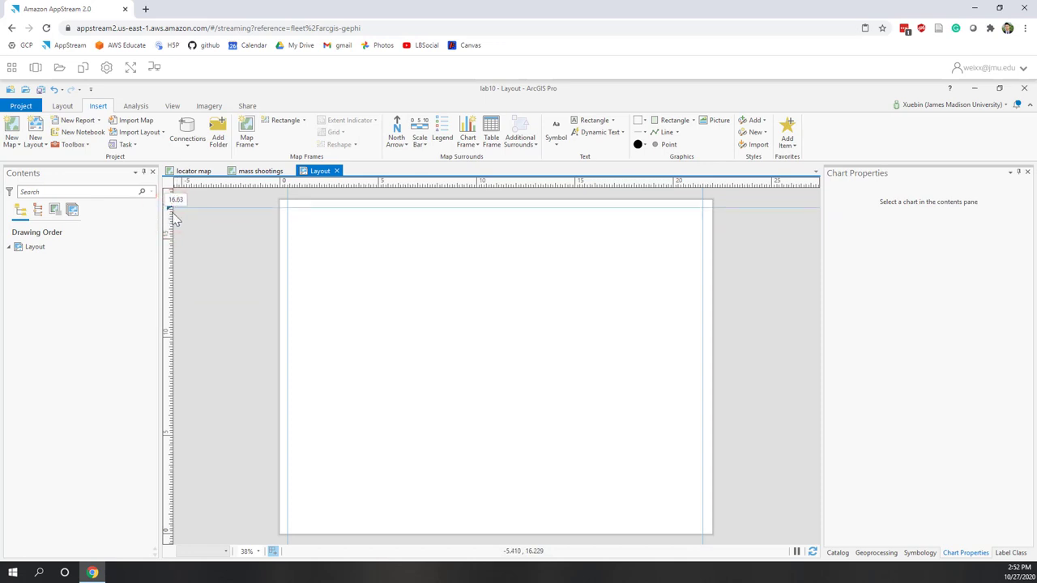
pyautogui.rightClick(167, 512)
pyautogui.click(190, 432)
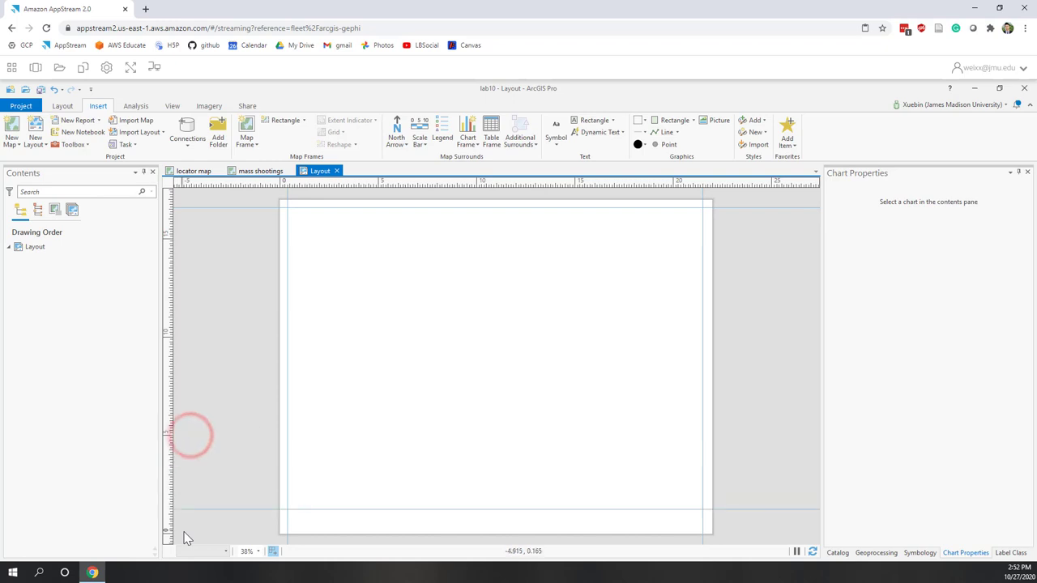
pyautogui.moveTo(169, 511); pyautogui.dragTo(171, 531)
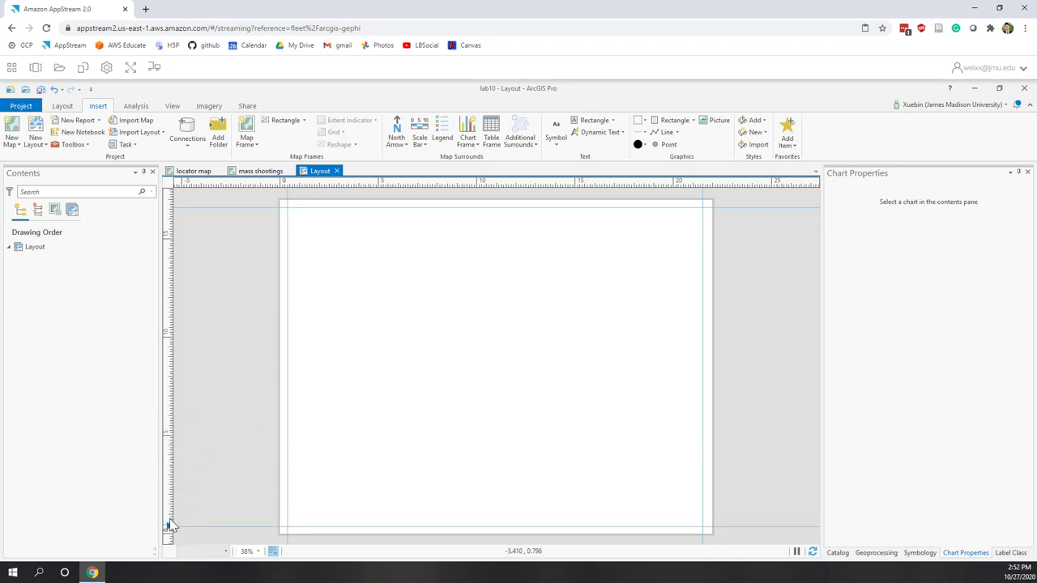
# Add two closely spaced horizontal guides near the middle of the page height.
pyautogui.rightClick(168, 331)
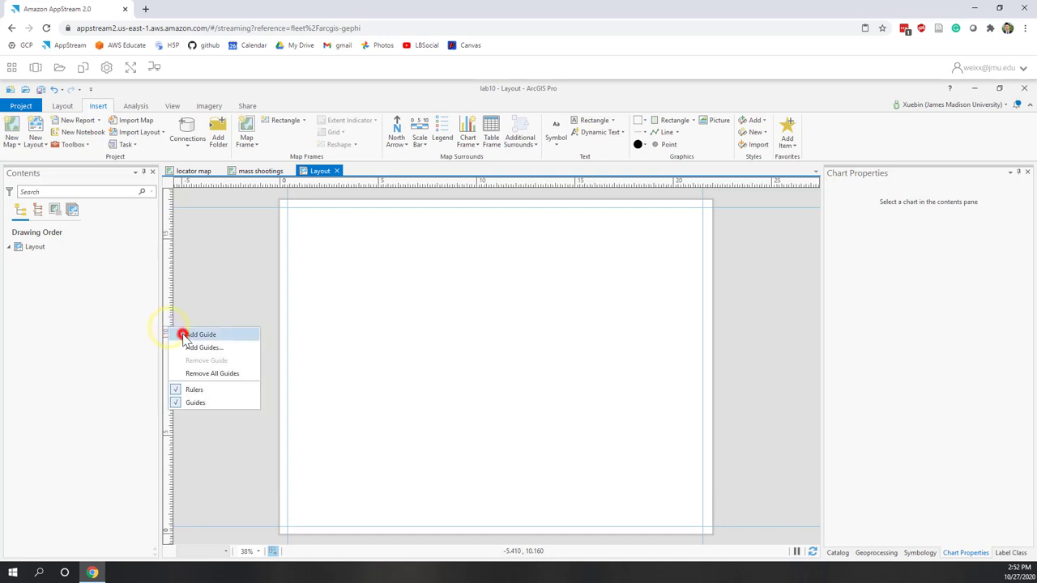
pyautogui.click(179, 335)
pyautogui.moveTo(169, 332); pyautogui.dragTo(170, 347)
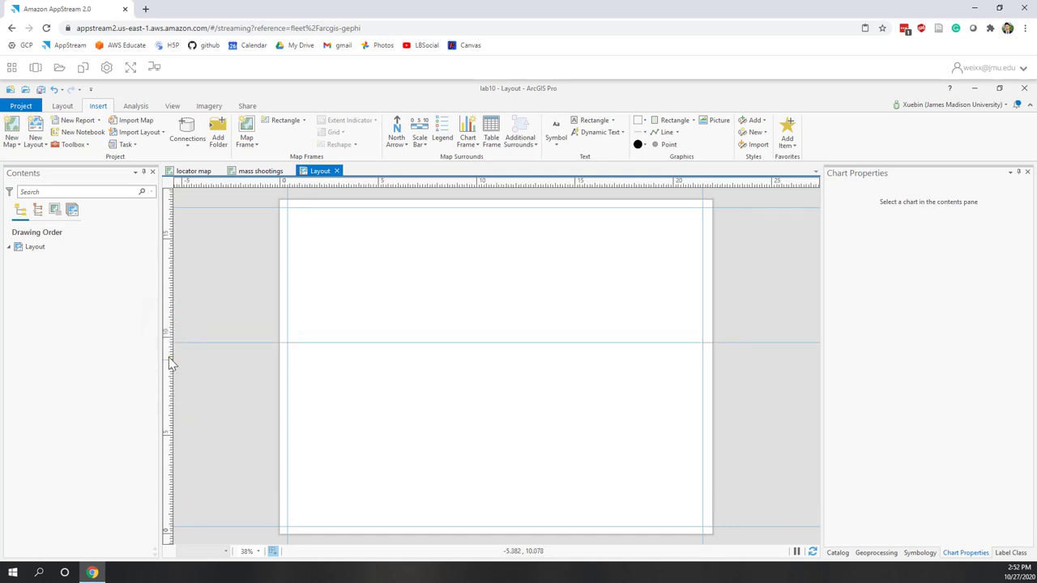
pyautogui.rightClick(169, 356)
pyautogui.click(176, 364)
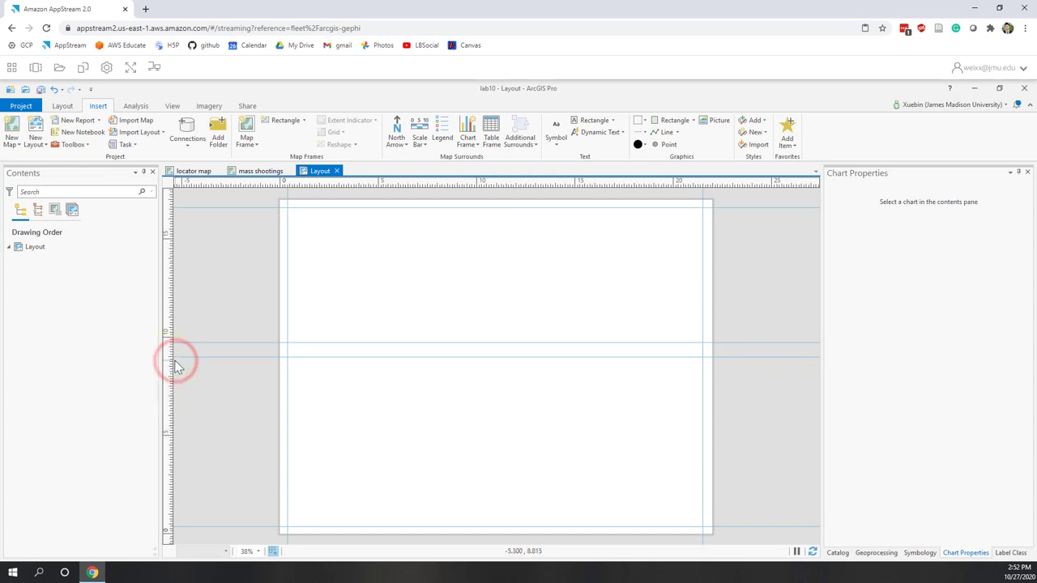
# Tighten the gap between the two middle horizontal guides and add two closely spaced vertical guides, at 15.00 and slightly beyond it.
pyautogui.moveTo(169, 357)
pyautogui.mouseDown()
pyautogui.moveTo(170, 373)
pyautogui.moveTo(169, 348)
pyautogui.moveTo(170, 358)
pyautogui.mouseUp()
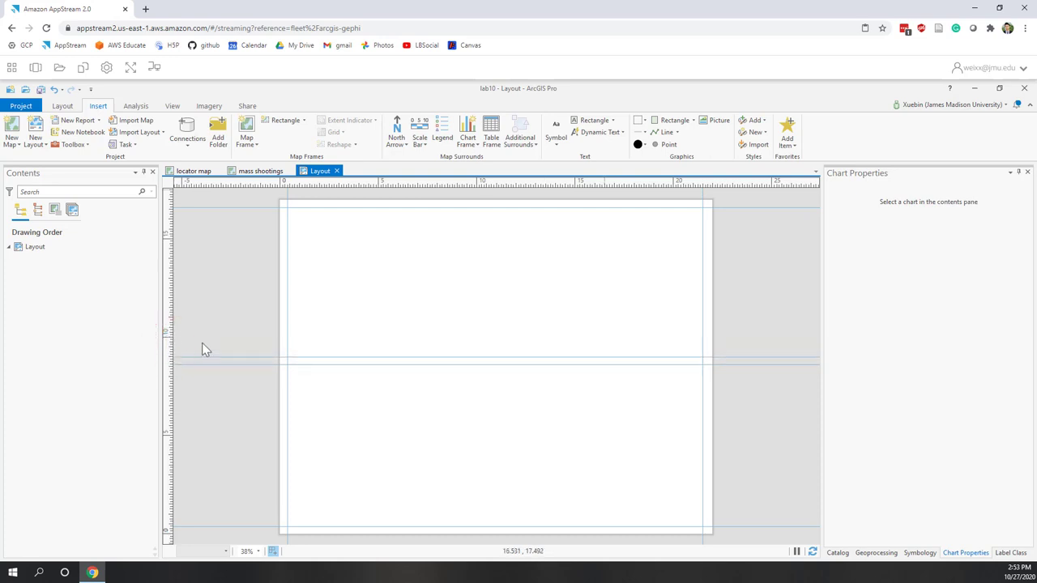
pyautogui.rightClick(582, 188)
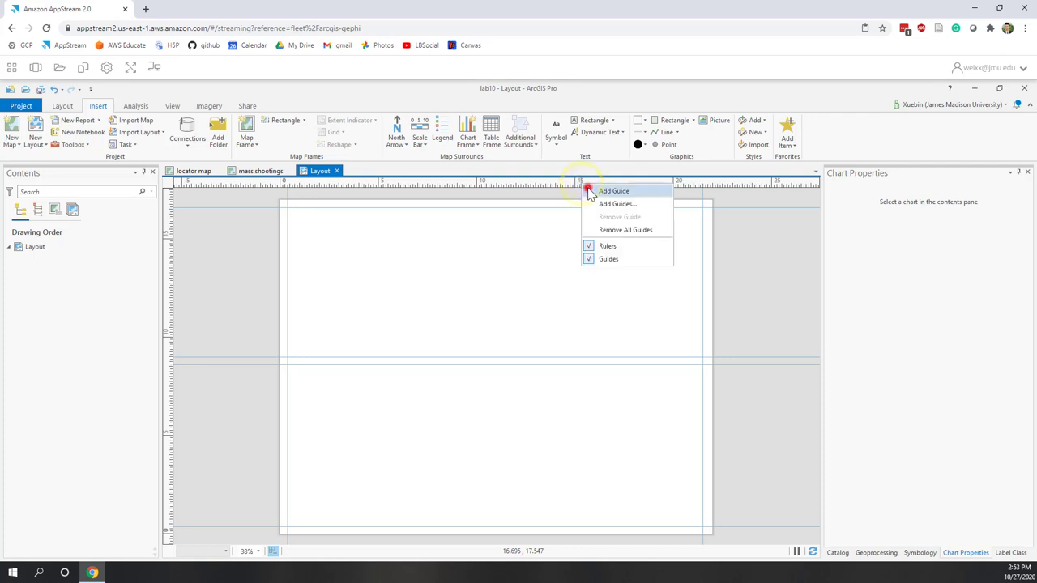
pyautogui.click(586, 191)
pyautogui.moveTo(584, 186); pyautogui.dragTo(576, 186)
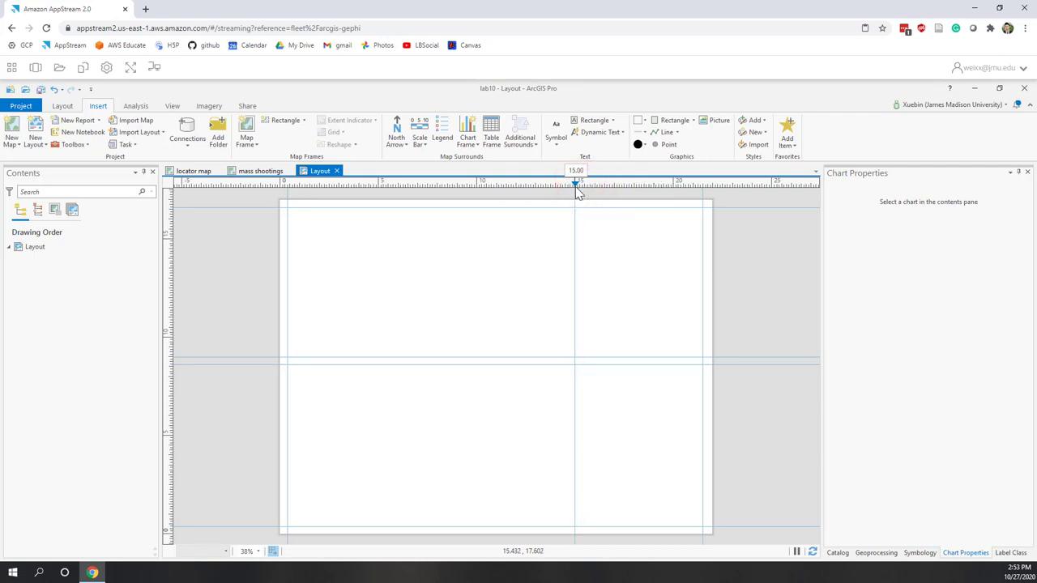
pyautogui.rightClick(585, 184)
pyautogui.click(601, 192)
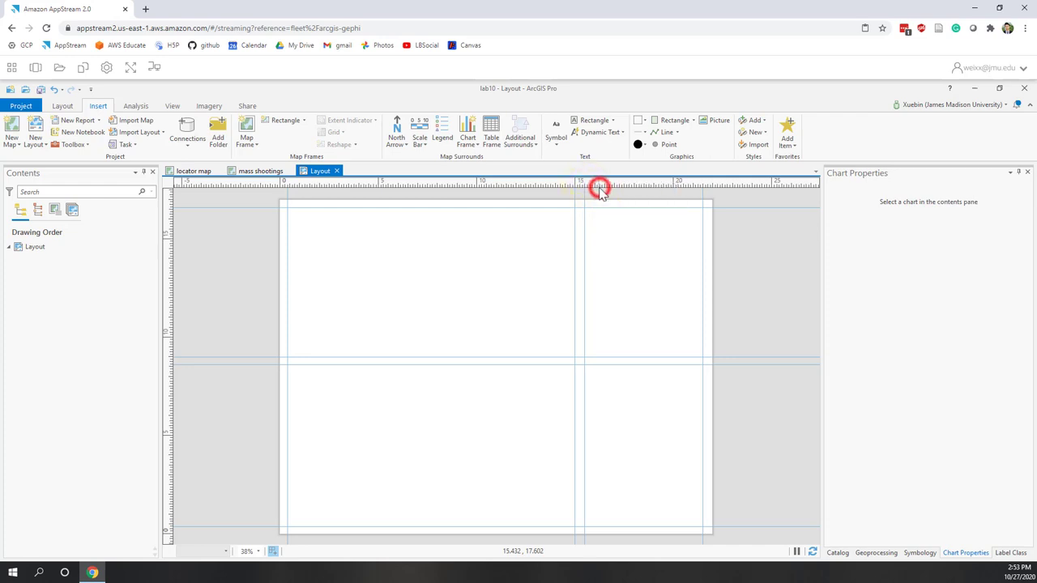
pyautogui.click(586, 185)
pyautogui.moveTo(585, 184); pyautogui.dragTo(584, 187)
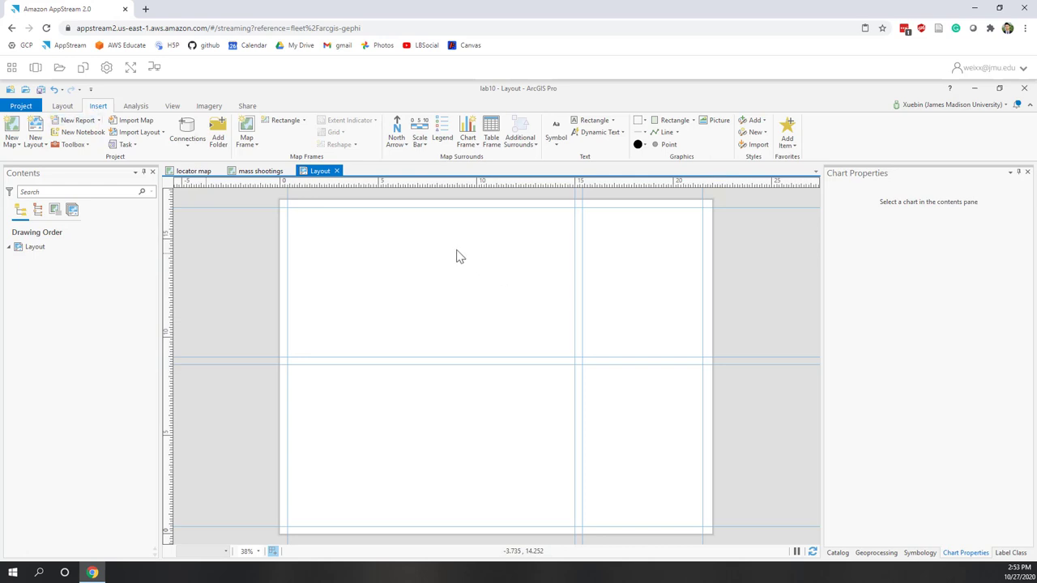
# Insert a map frame of the mass shootings map's 1:5,010,851 view, about 14.6 by 14 in, in the page's lower-left area along the guides.
pyautogui.click(246, 145)
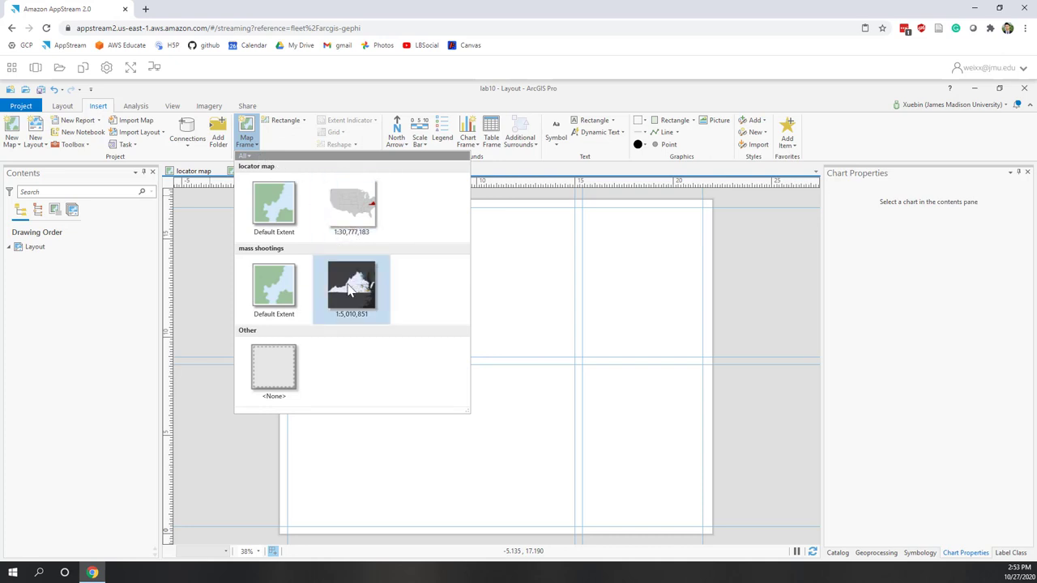
pyautogui.click(350, 286)
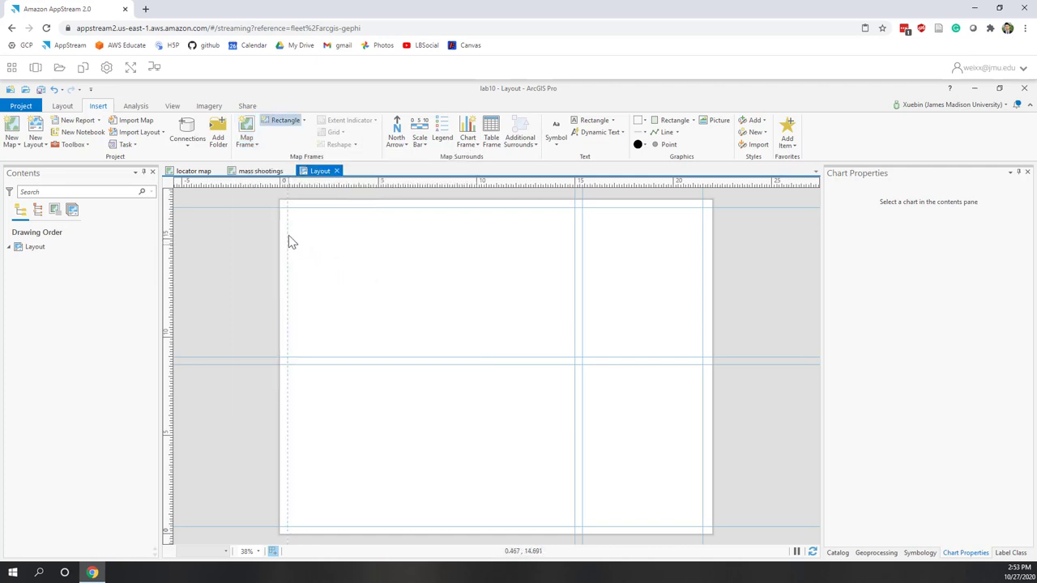
pyautogui.moveTo(287, 251); pyautogui.dragTo(578, 534)
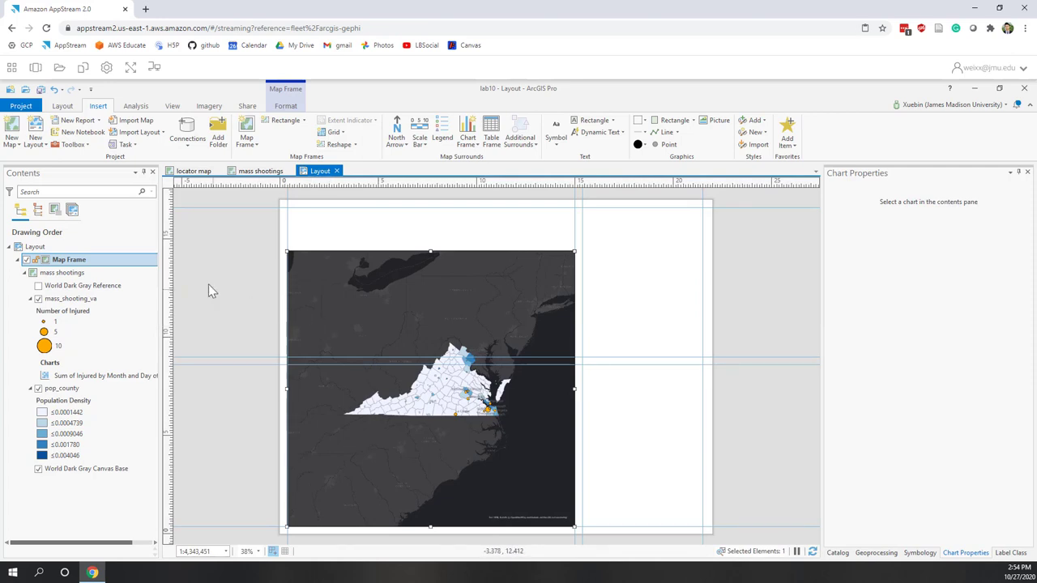
# Activate the map frame and zoom its map in on Virginia to a scale of 1:2,779,809.
pyautogui.click(59, 107)
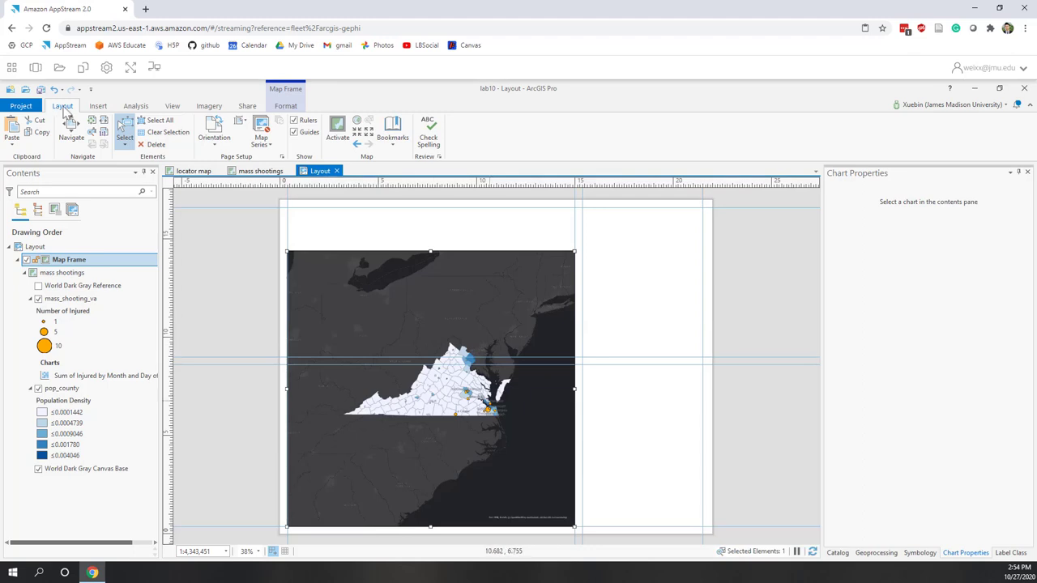
pyautogui.click(337, 130)
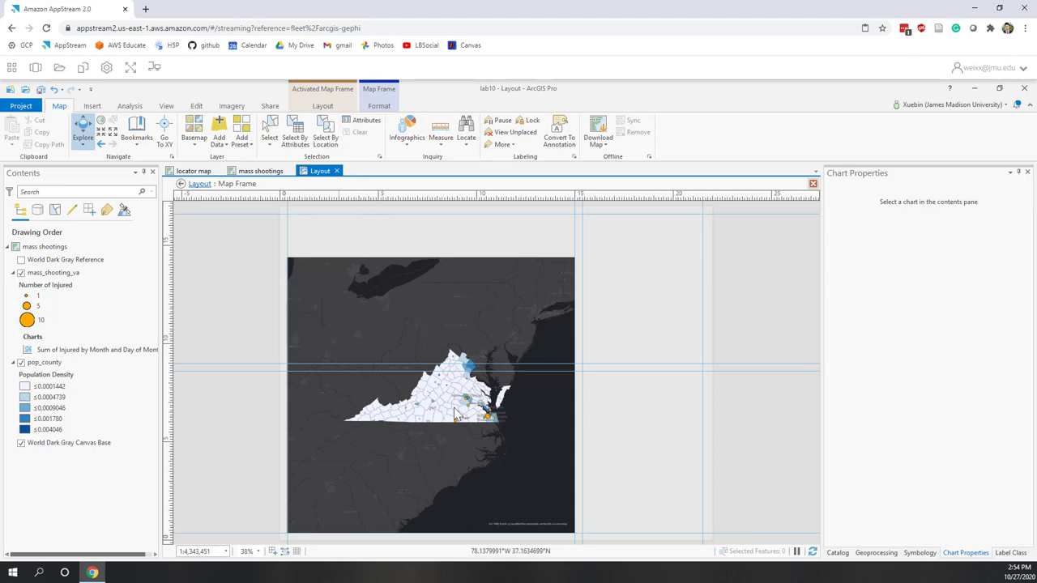
pyautogui.scroll(2, 453, 414)
pyautogui.scroll(-2, 454, 413)
pyautogui.click(380, 107)
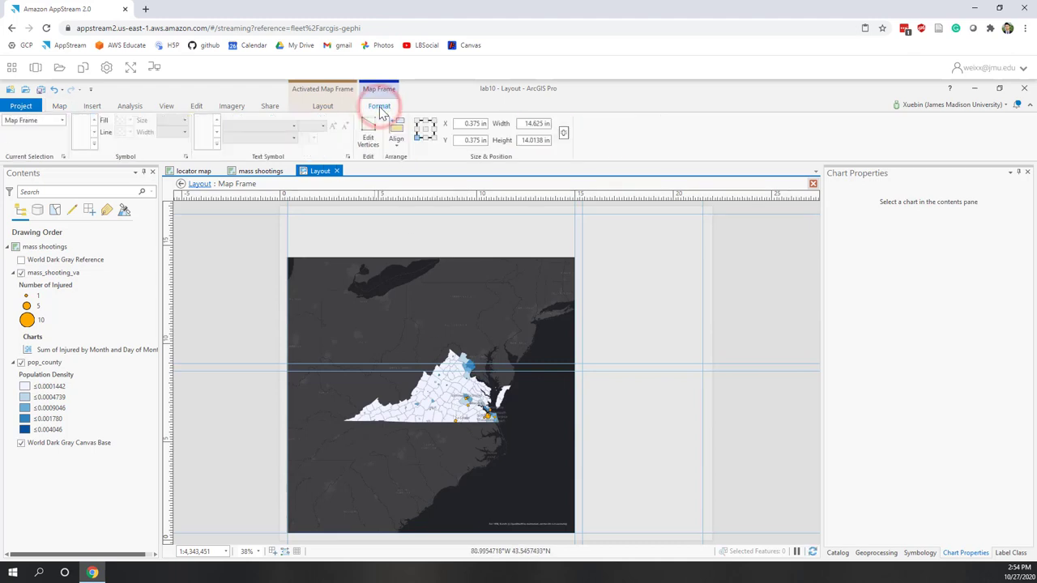
pyautogui.click(323, 108)
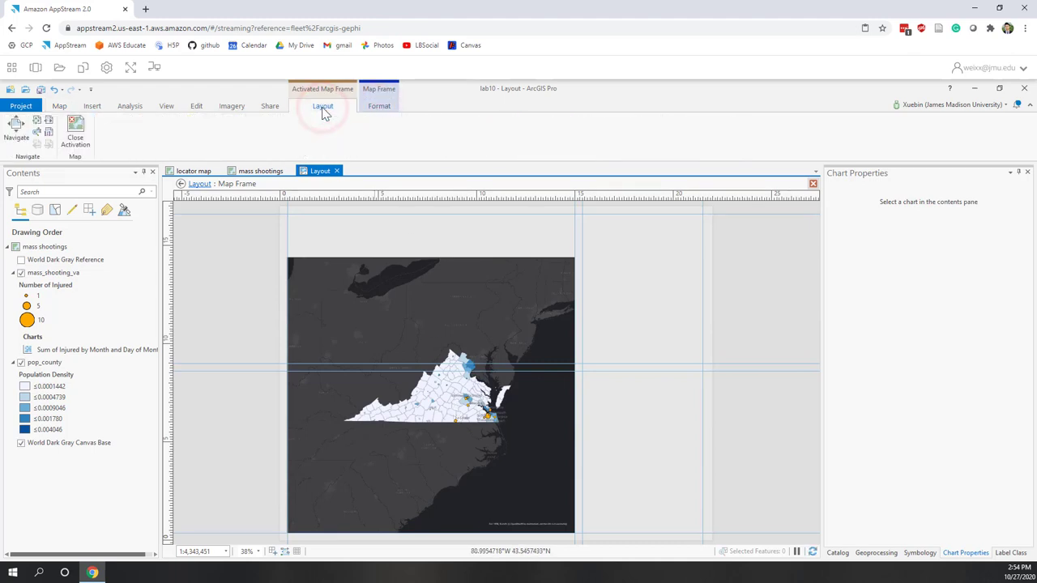
pyautogui.click(14, 134)
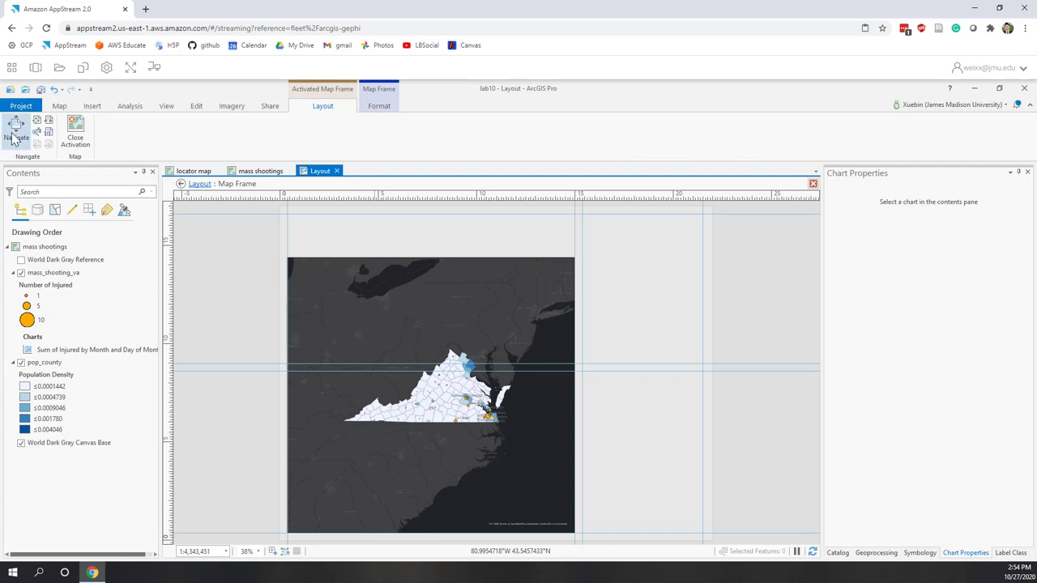
pyautogui.scroll(2, 430, 414)
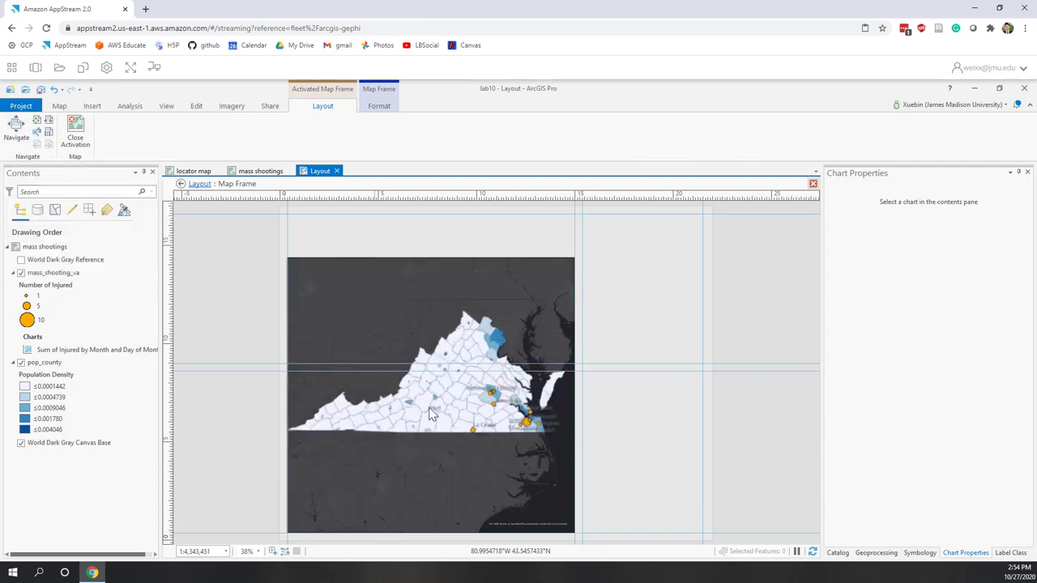
pyautogui.scroll(2, 430, 414)
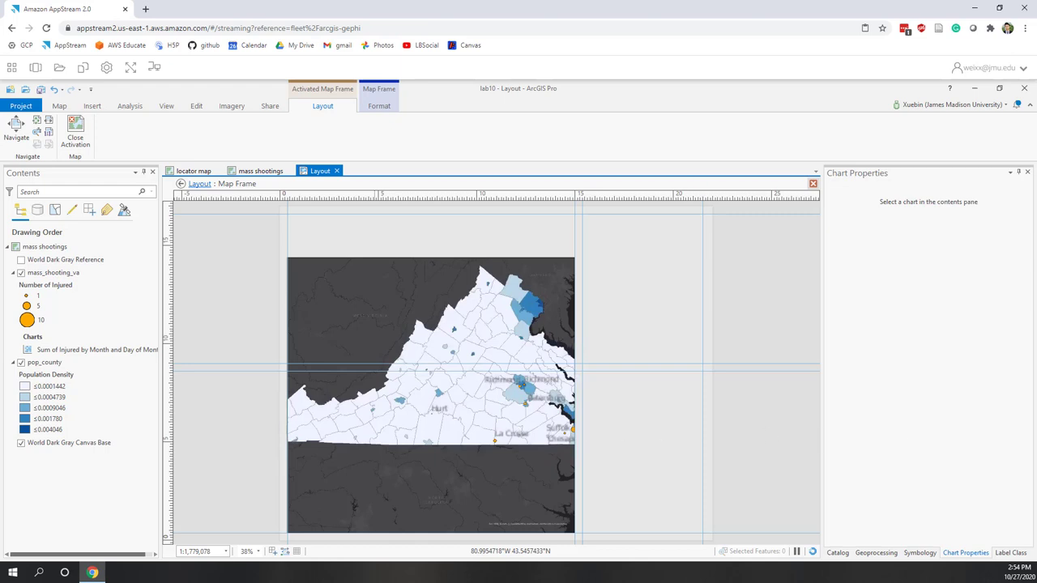
pyautogui.scroll(-1, 483, 411)
# Pan the map to place Virginia slightly lower within the frame, and close the map frame activation.
pyautogui.click(491, 406)
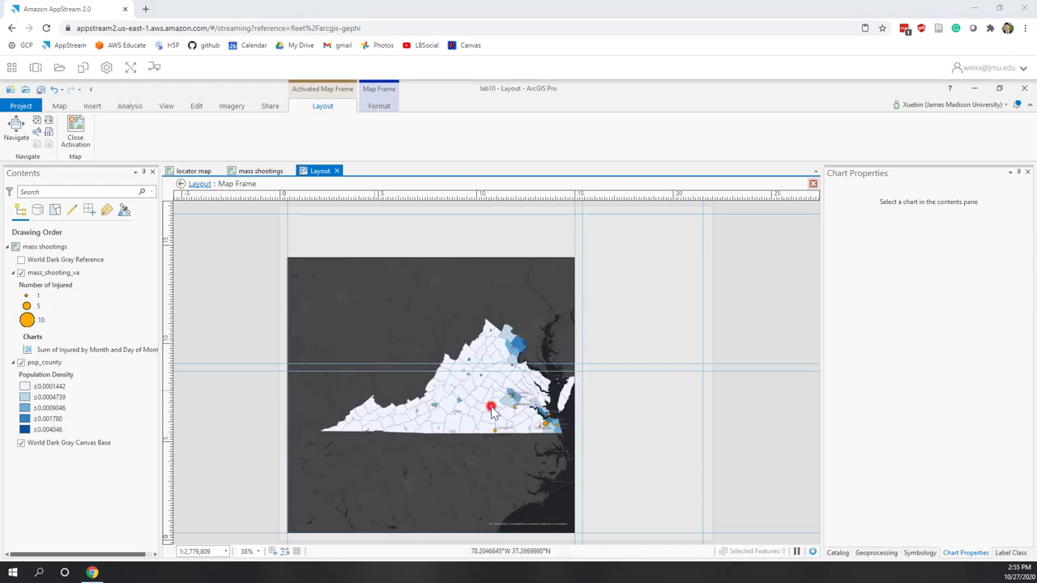
pyautogui.moveTo(479, 415)
pyautogui.mouseDown()
pyautogui.moveTo(474, 431)
pyautogui.moveTo(477, 418)
pyautogui.mouseUp()
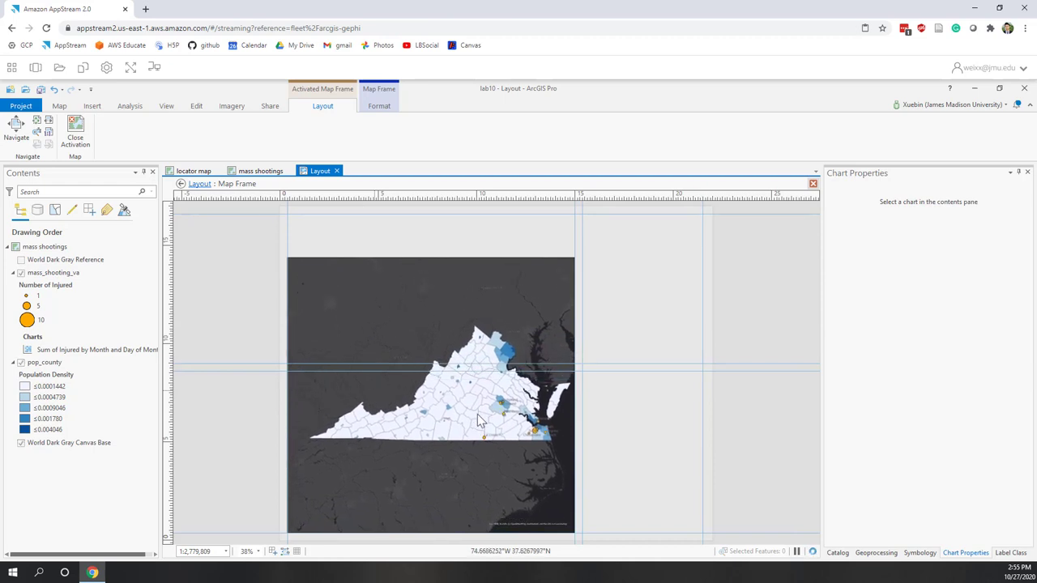
pyautogui.moveTo(472, 411); pyautogui.dragTo(481, 415)
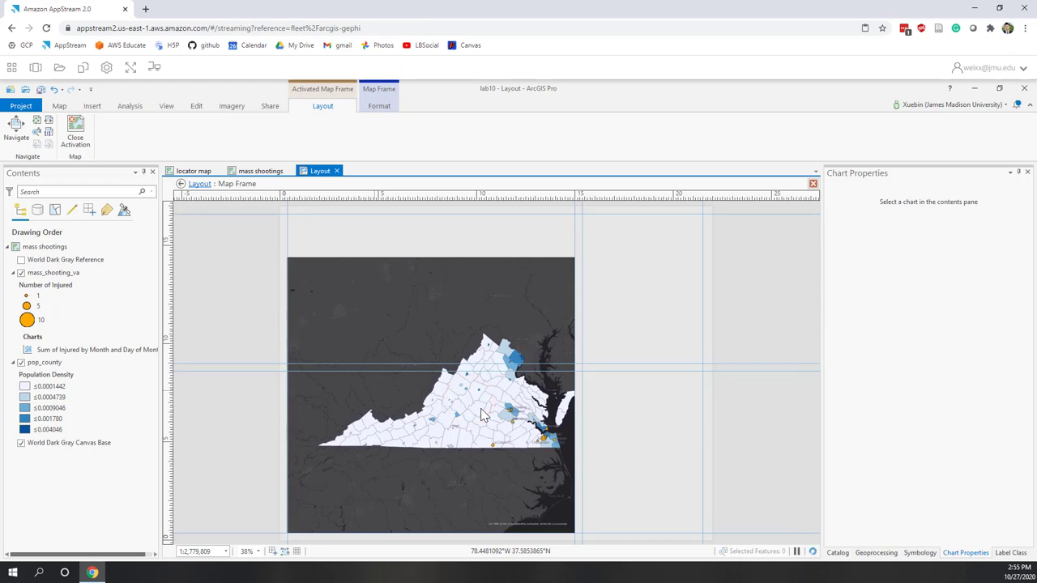
pyautogui.click(72, 134)
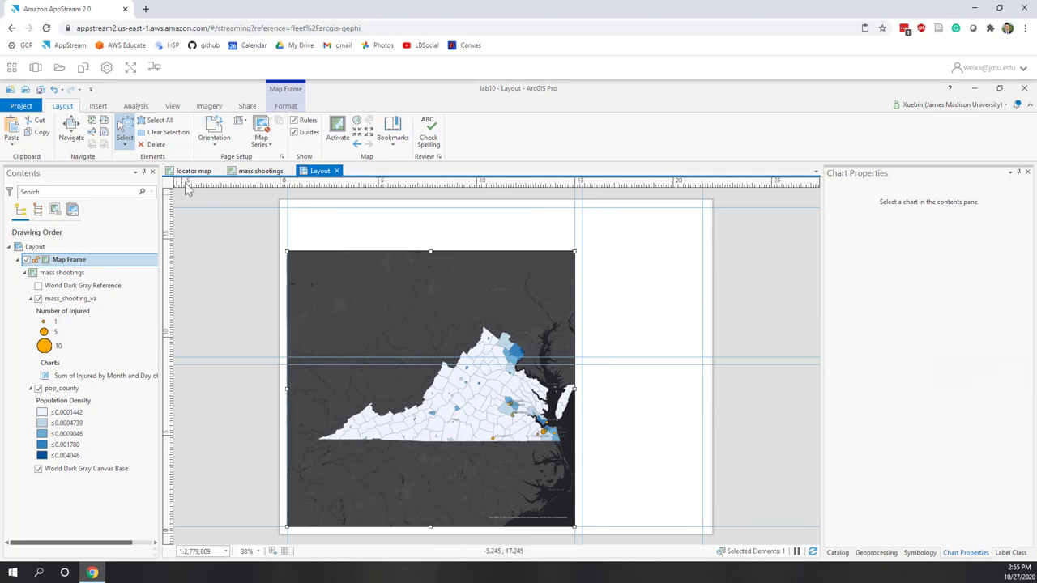
# Insert a circular compass-style north arrow, about 2.2 by 2.3 in, in the map frame's upper-left corner.
pyautogui.click(97, 106)
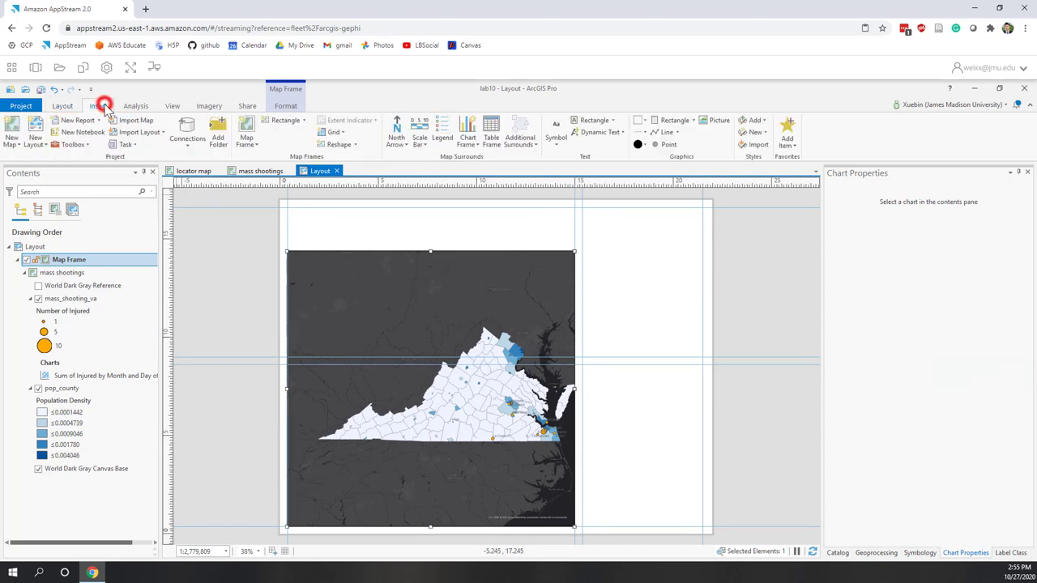
pyautogui.click(398, 151)
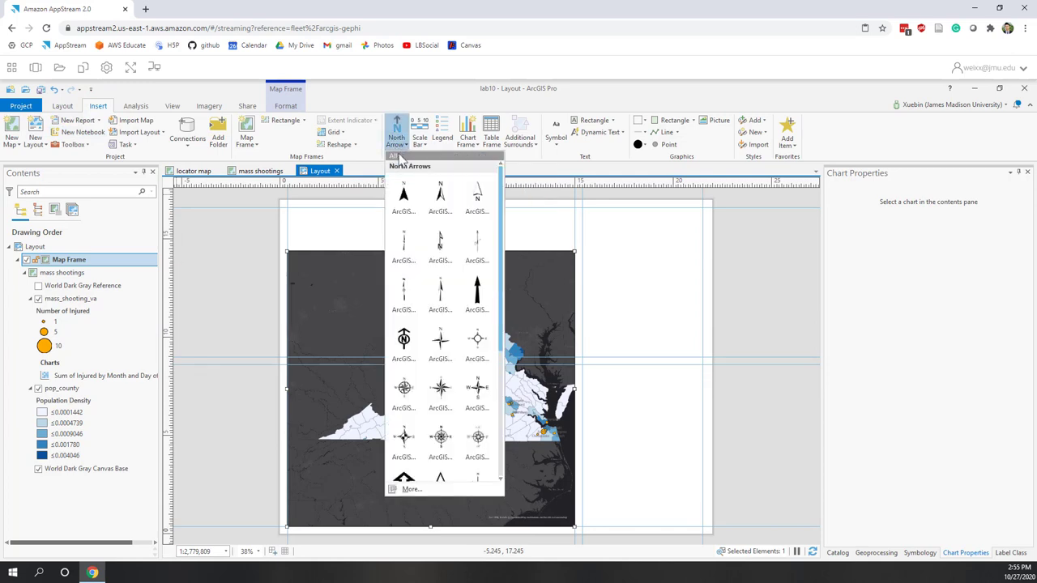
pyautogui.click(480, 350)
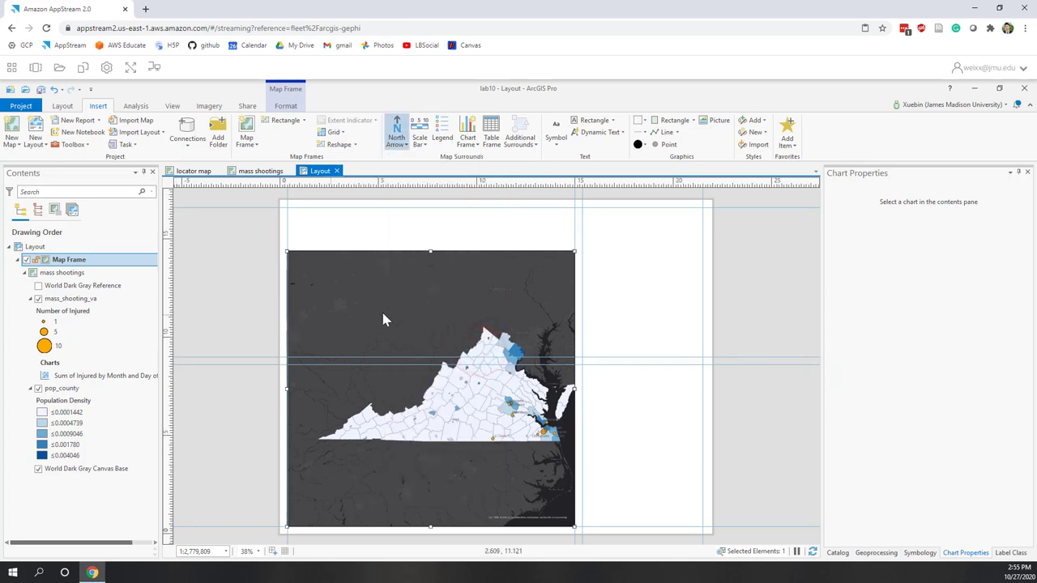
pyautogui.moveTo(305, 283); pyautogui.dragTo(335, 310)
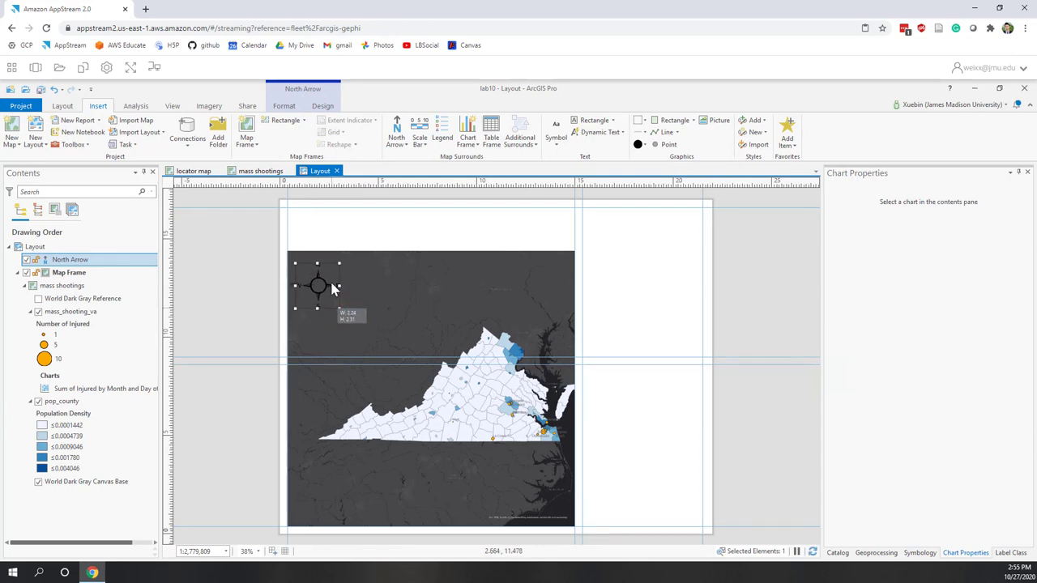
# Set the north arrow's fill color to white and deselect it.
pyautogui.click(284, 108)
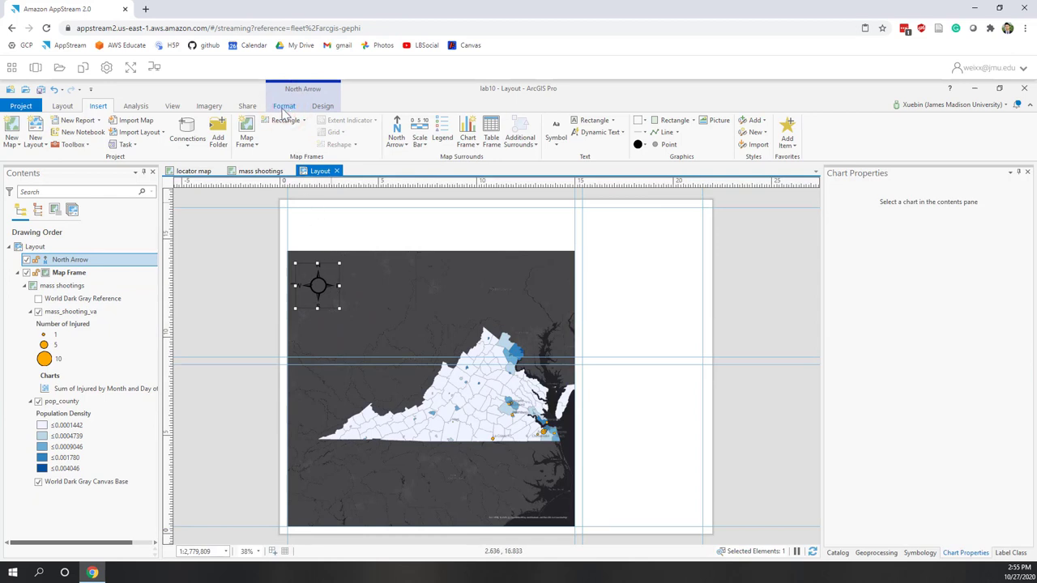
pyautogui.click(219, 121)
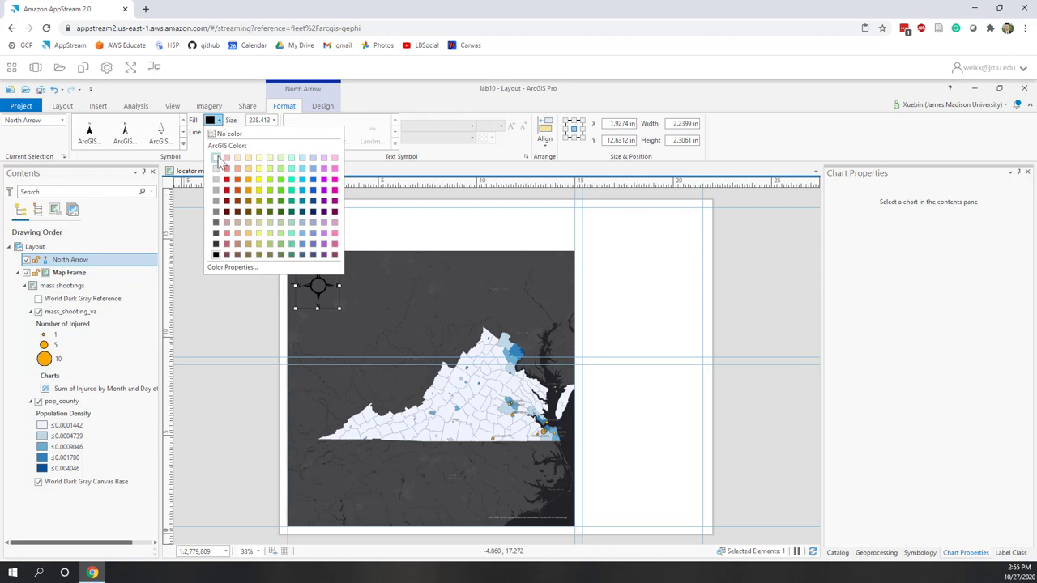
pyautogui.click(215, 158)
pyautogui.click(382, 196)
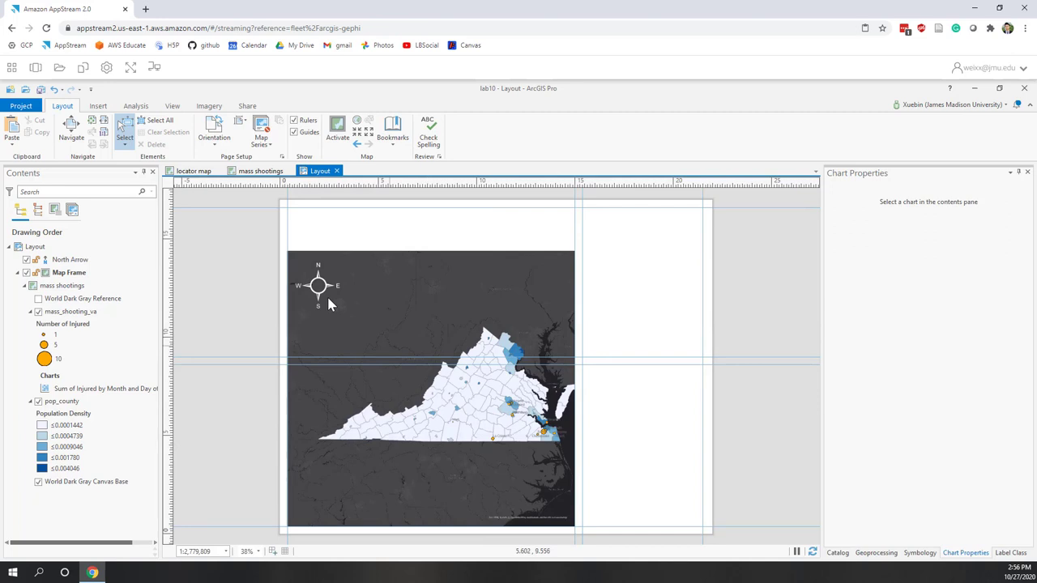
# Insert a Scale Line 2 Metric scale bar, about 9.6 by 0.9 in, below Virginia in the map frame.
pyautogui.click(98, 107)
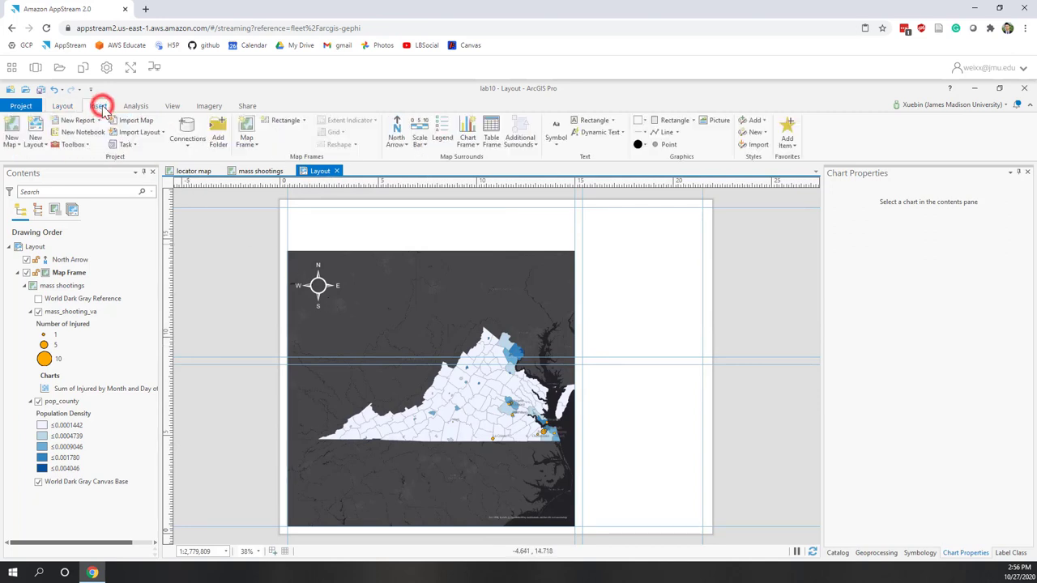
pyautogui.click(421, 144)
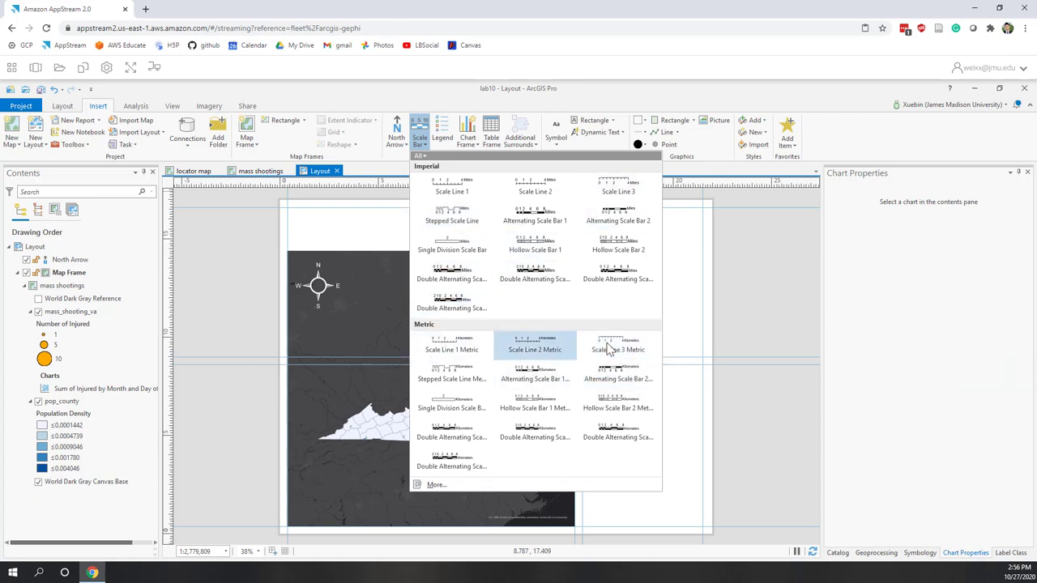
pyautogui.click(524, 354)
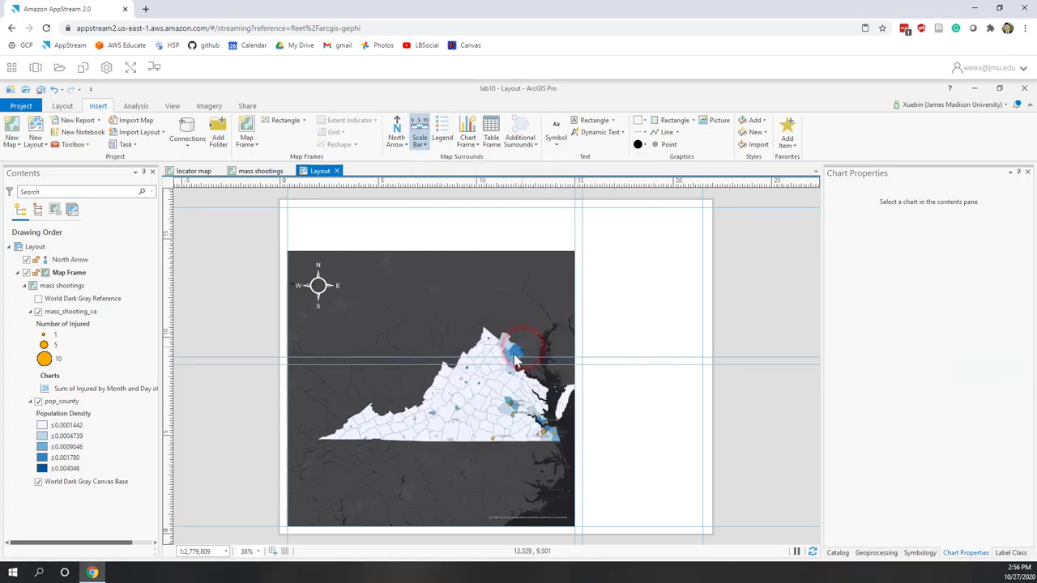
pyautogui.moveTo(458, 468); pyautogui.dragTo(549, 479)
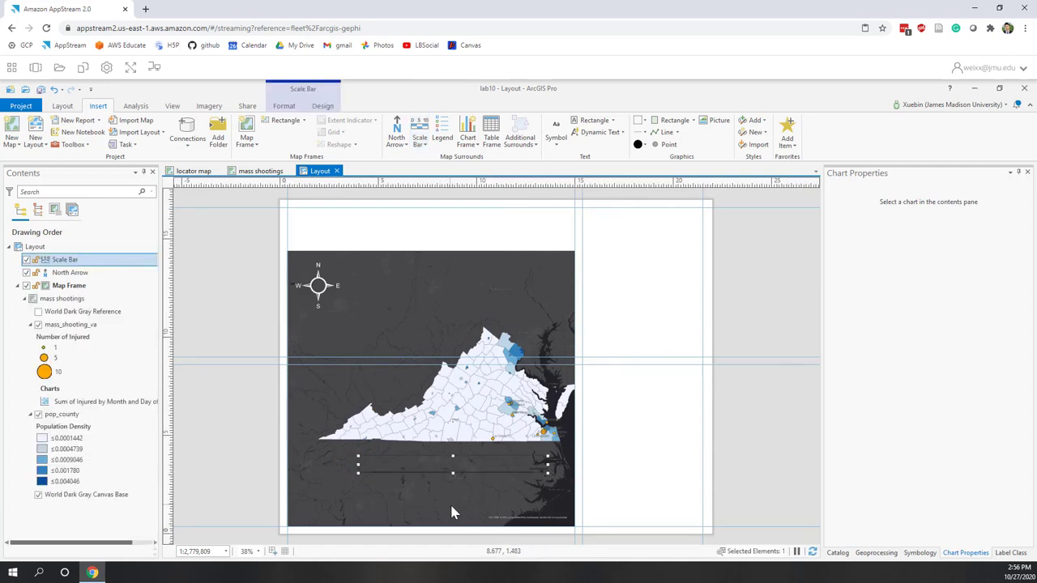
# Format the scale bar's text at 14 pt in white.
pyautogui.click(281, 109)
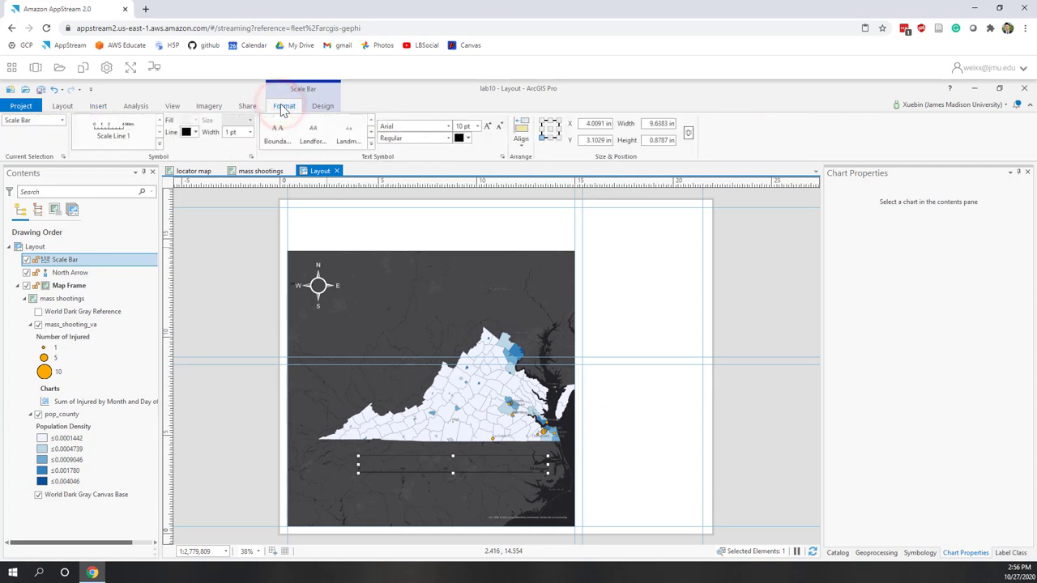
pyautogui.click(478, 127)
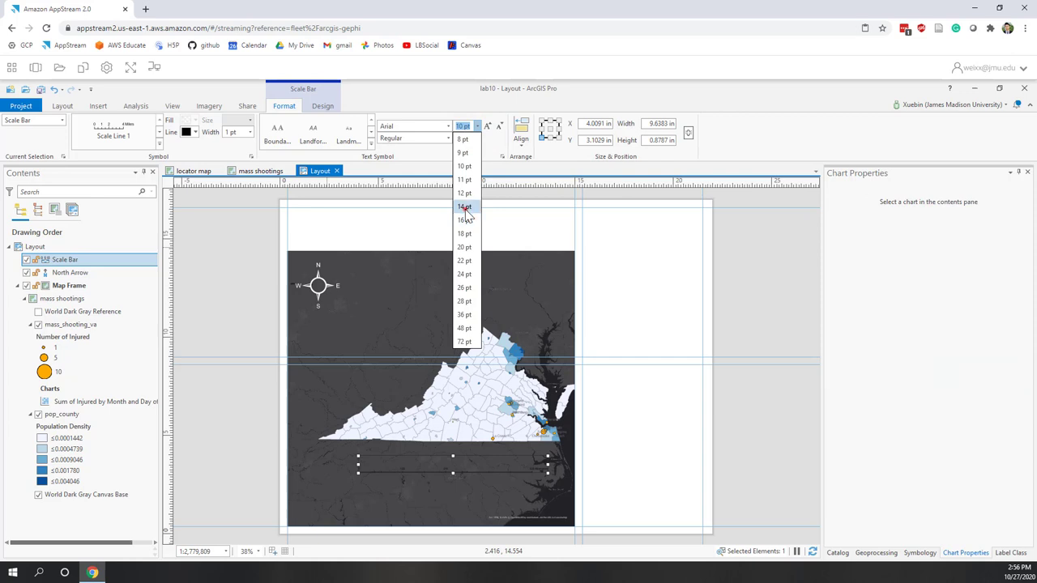
pyautogui.click(466, 207)
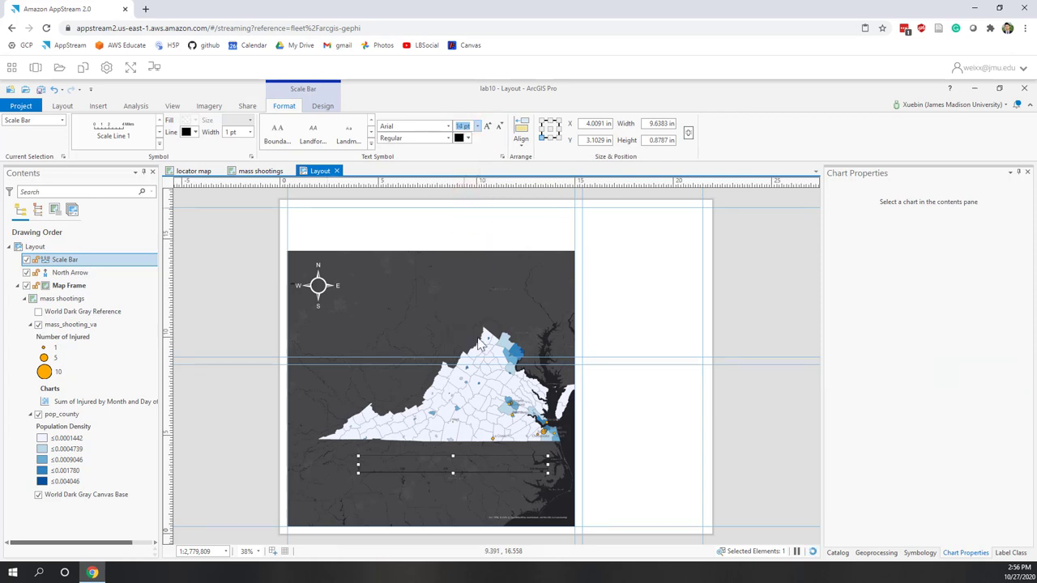
pyautogui.click(468, 139)
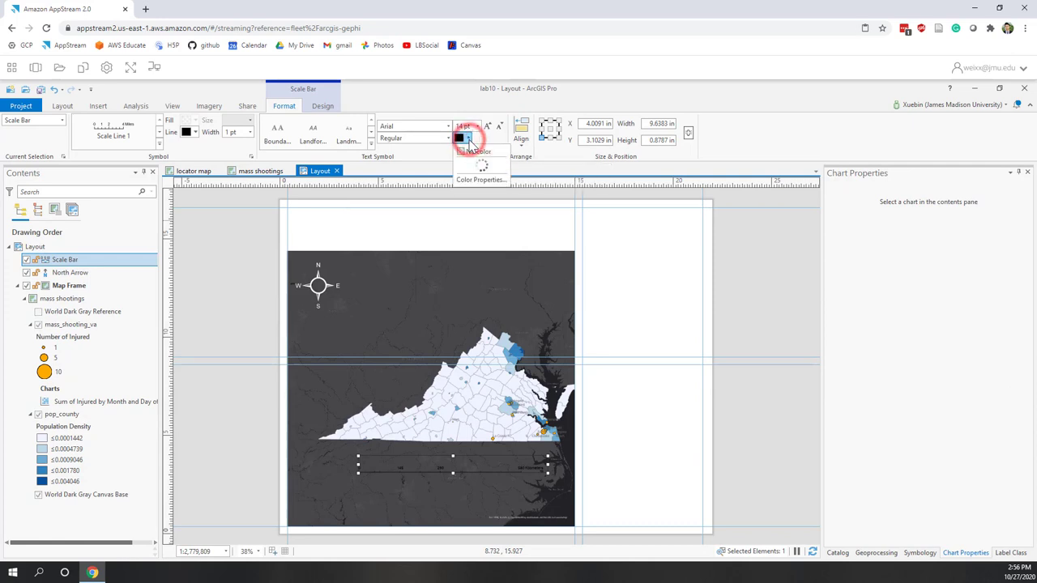
pyautogui.click(466, 175)
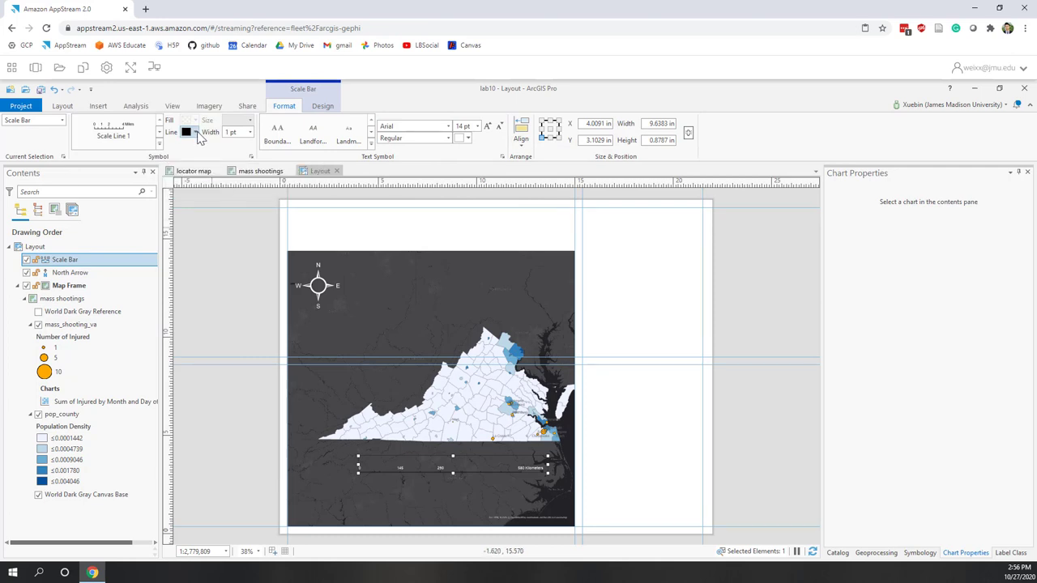
# Set the scale bar's line color to white and its line width to 2 pt, and deselect it.
pyautogui.click(196, 132)
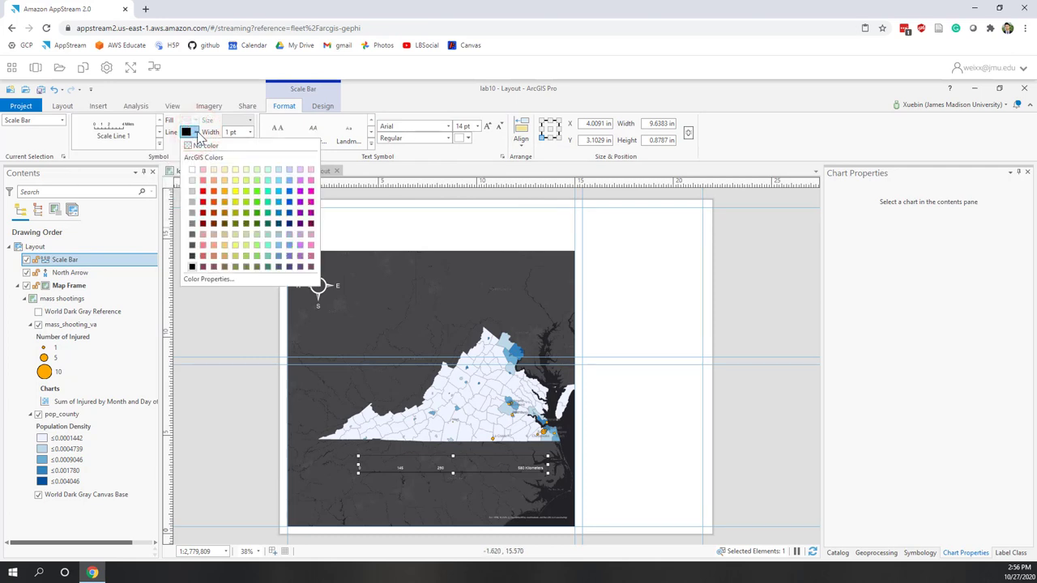
pyautogui.click(193, 170)
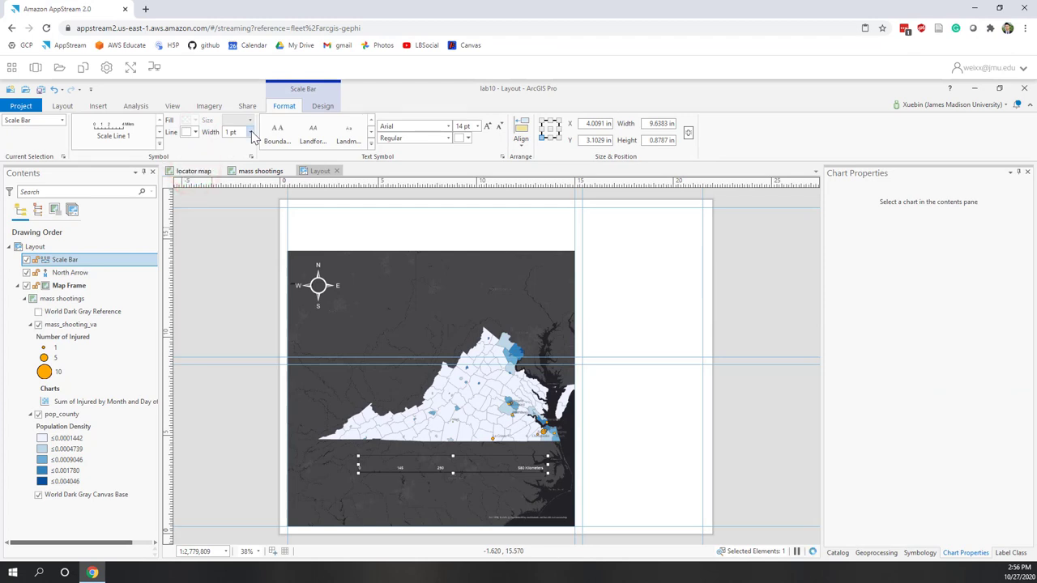
pyautogui.click(251, 132)
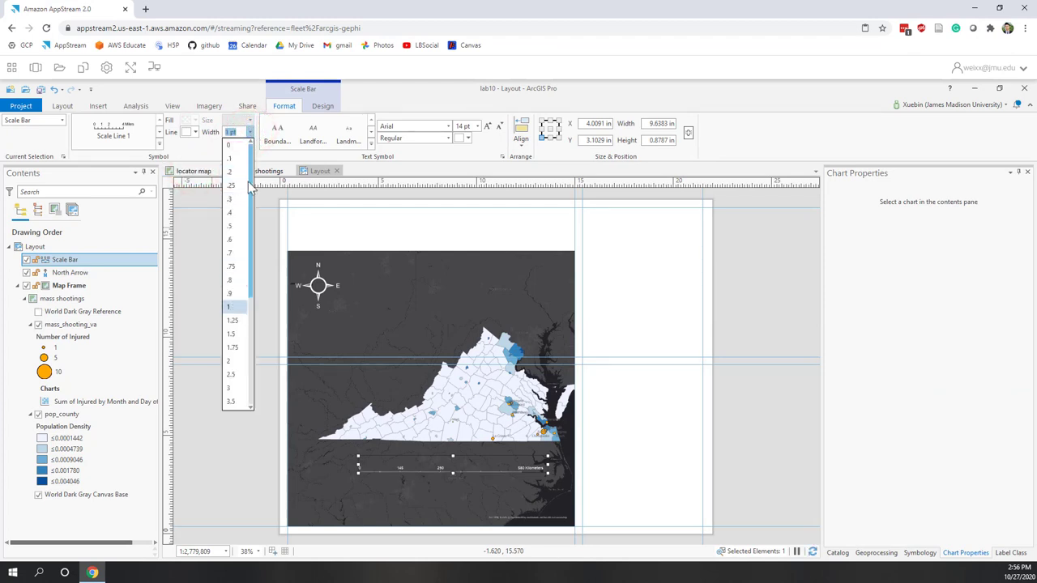
pyautogui.click(233, 360)
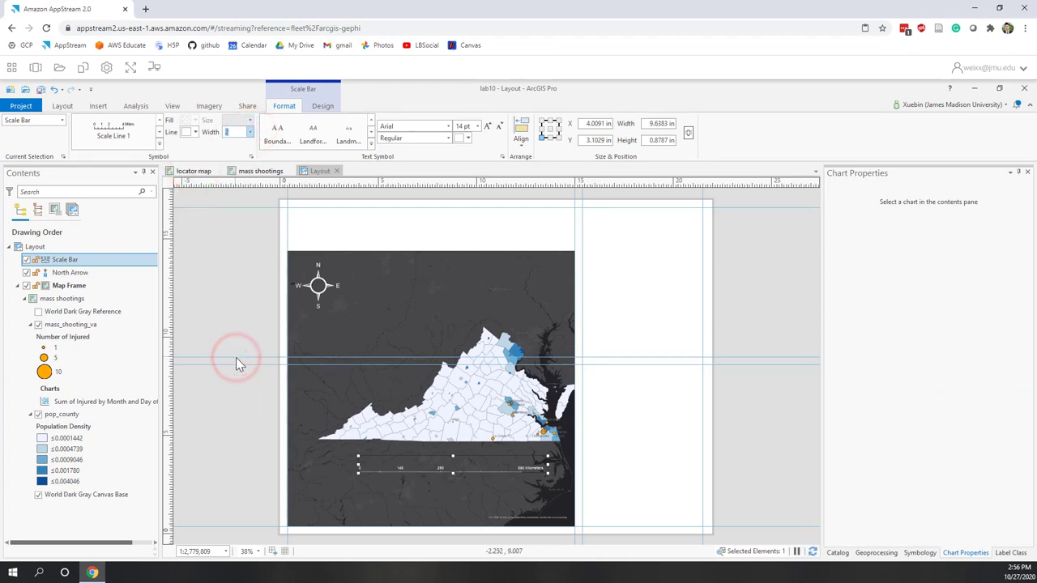
pyautogui.click(469, 495)
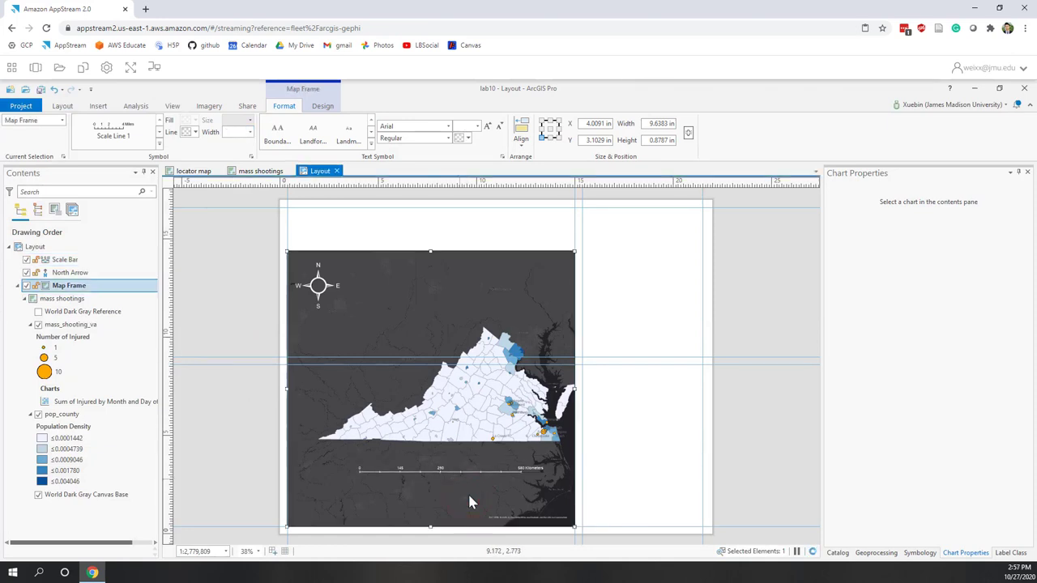
# Resize the scale bar to about 9.9 in wide and move it slightly up and right, to about X 4.55, Y 3.33 in.
pyautogui.scroll(4, 469, 496)
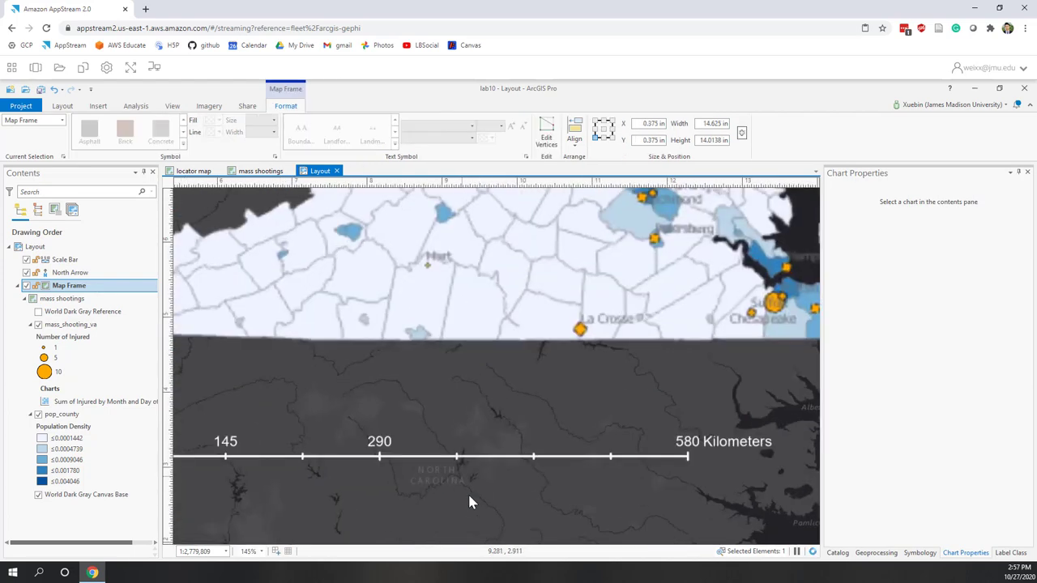
pyautogui.scroll(-1, 469, 497)
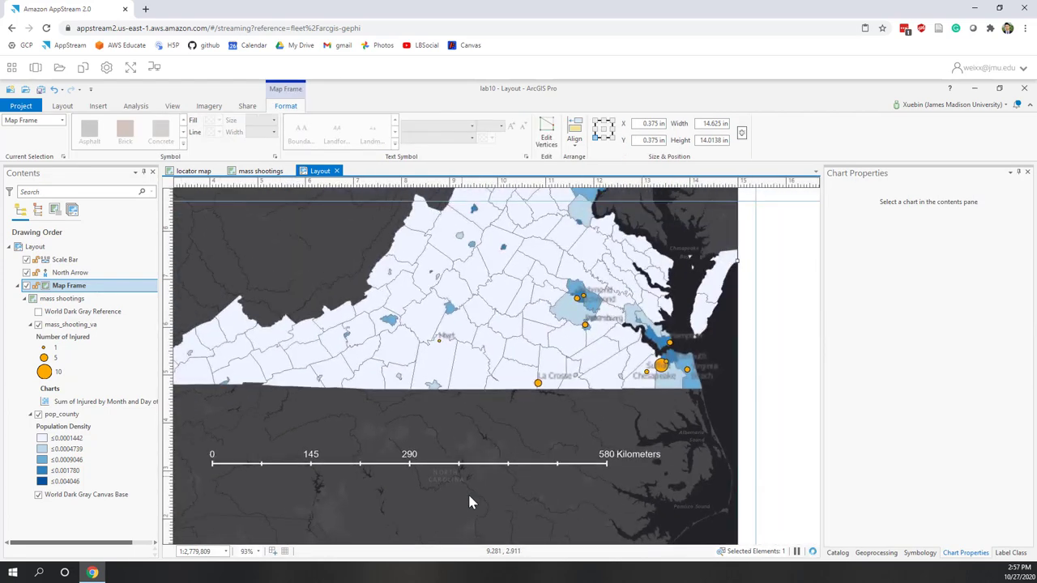
pyautogui.scroll(-1, 469, 497)
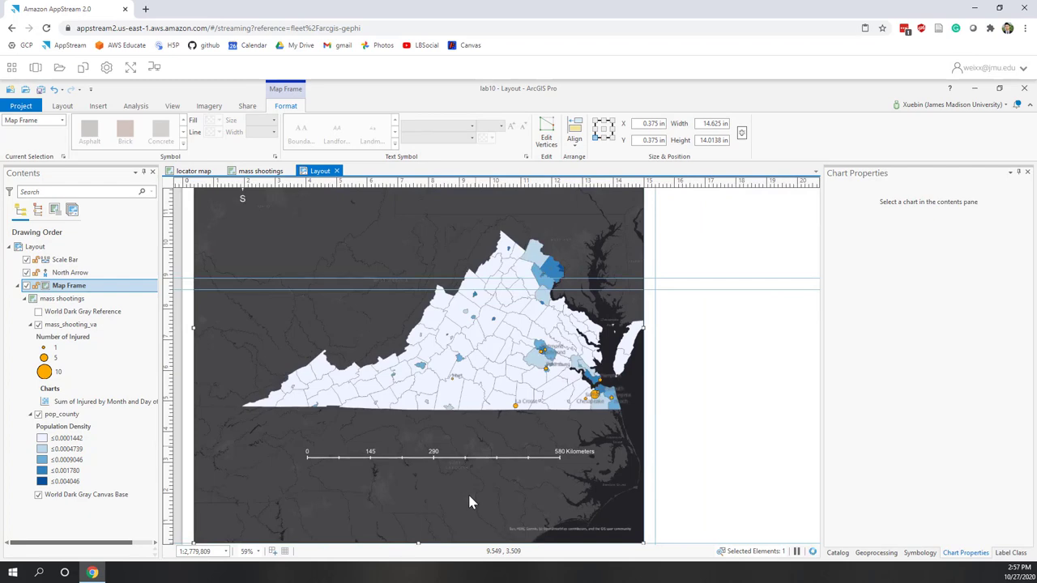
pyautogui.click(501, 461)
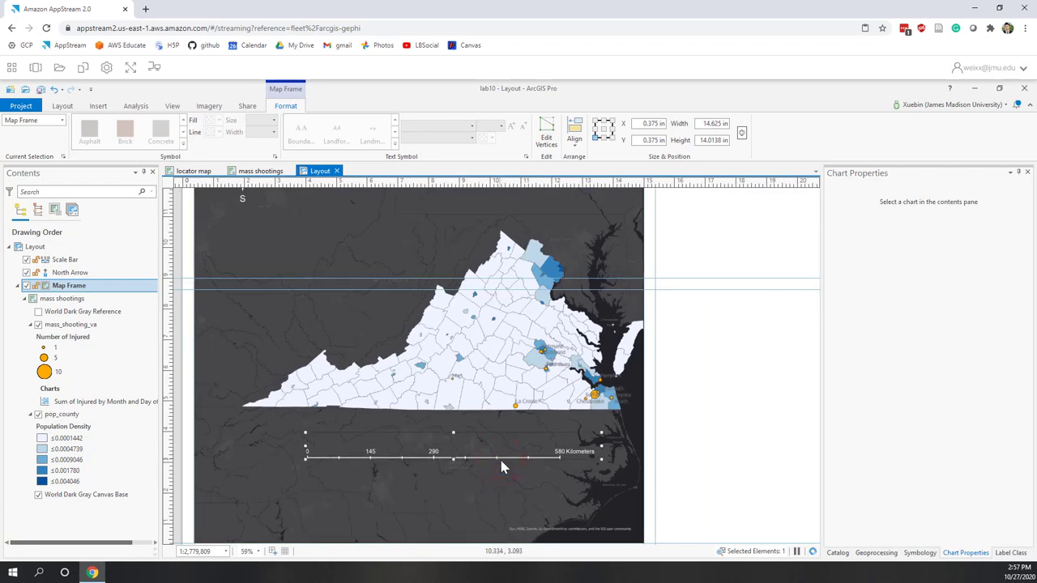
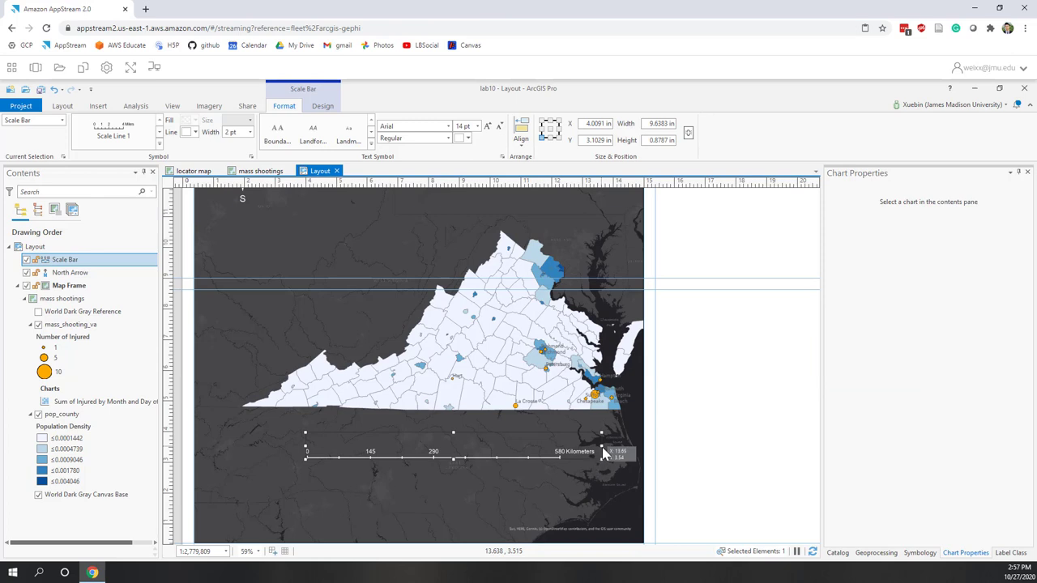
pyautogui.moveTo(604, 454)
pyautogui.mouseDown()
pyautogui.moveTo(567, 455)
pyautogui.moveTo(618, 454)
pyautogui.mouseUp()
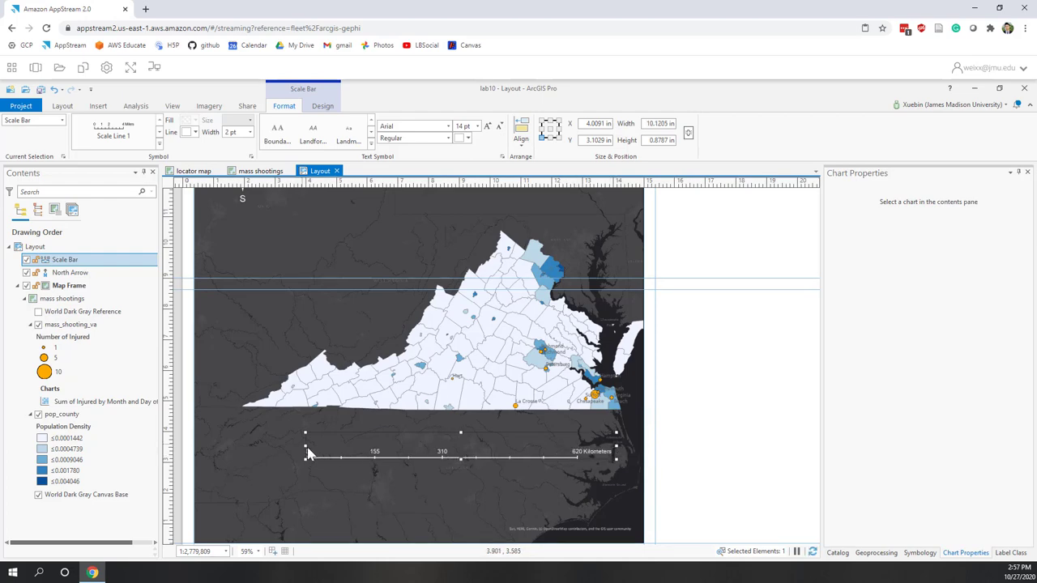
pyautogui.moveTo(308, 454); pyautogui.dragTo(314, 453)
pyautogui.moveTo(465, 454); pyautogui.dragTo(486, 450)
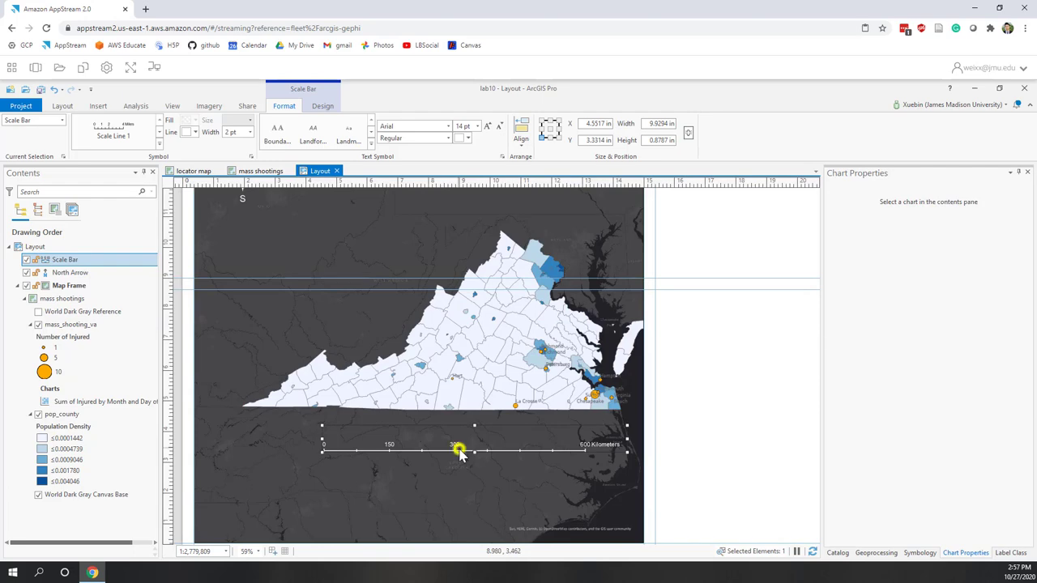
# Open the scale bar's properties and examine its map units, divisions, number and mark settings.
pyautogui.rightClick(458, 453)
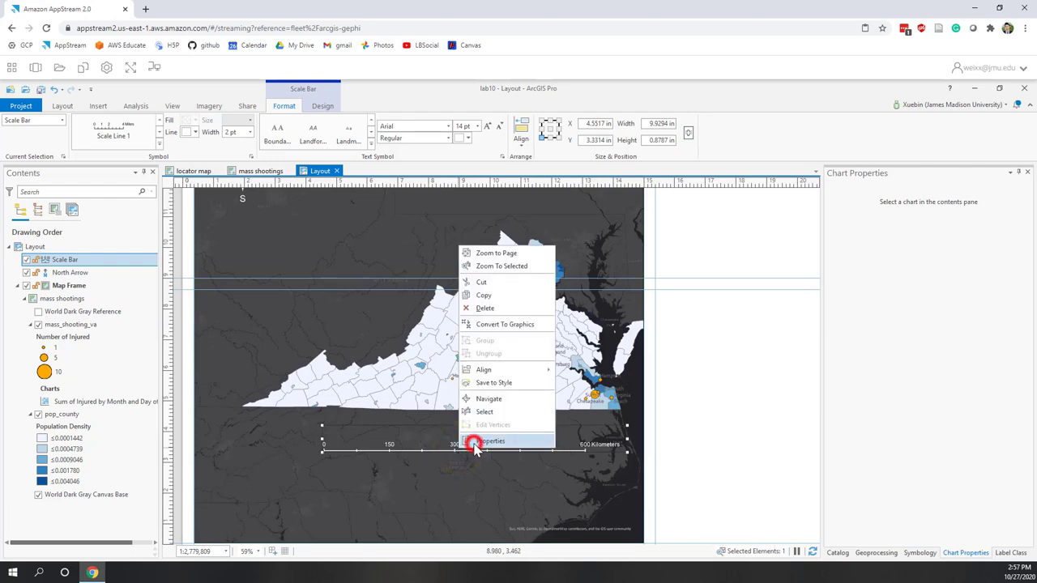
pyautogui.click(474, 443)
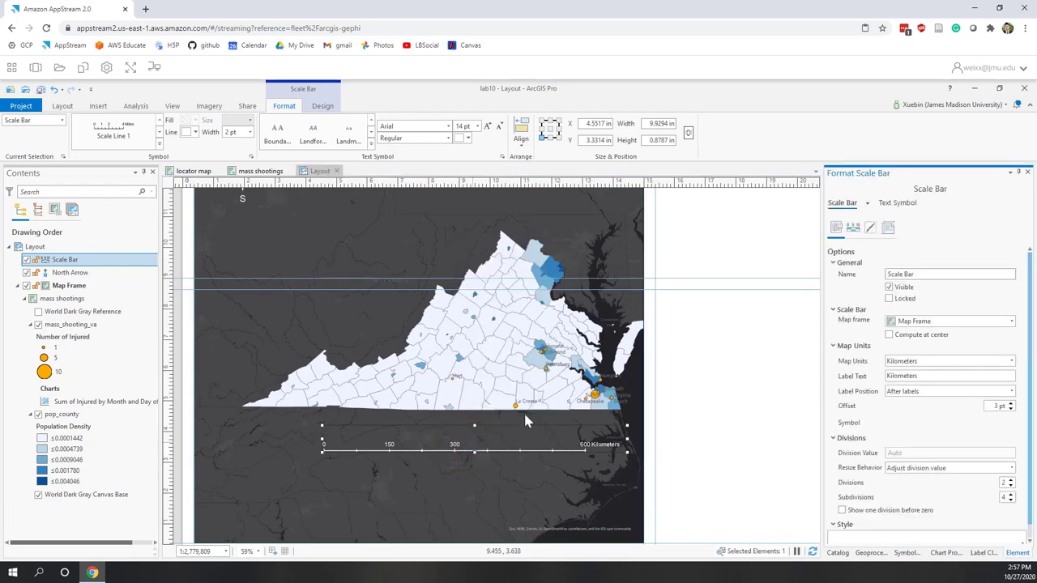
pyautogui.click(853, 229)
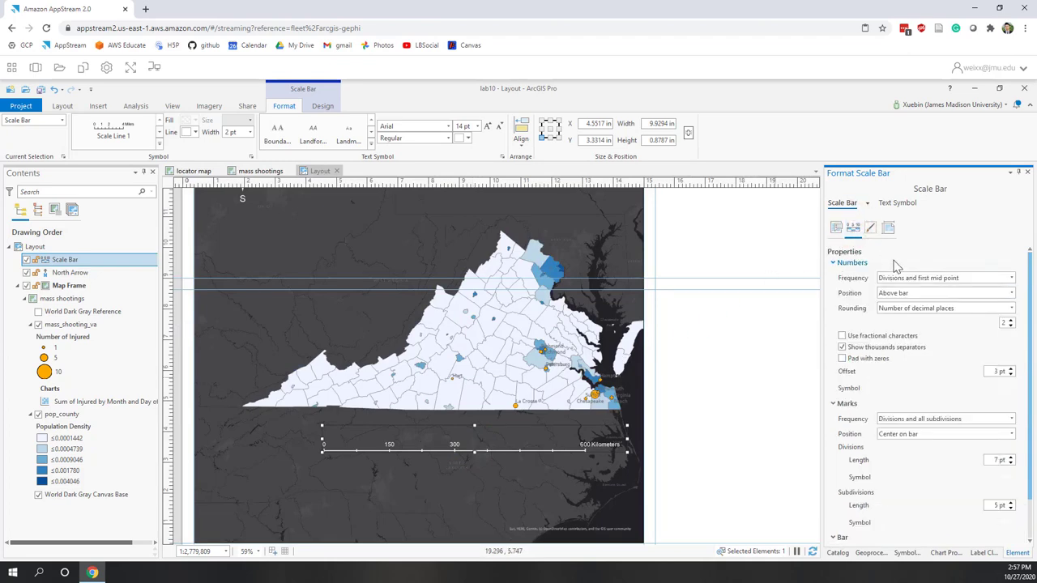
pyautogui.scroll(-3, 523, 377)
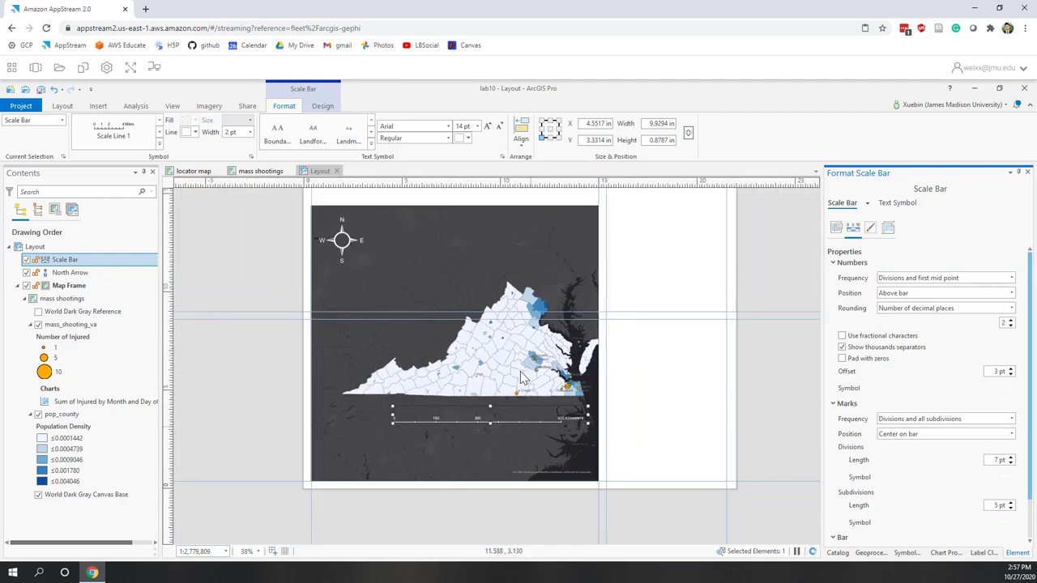
# Insert a legend, about 5.0 by 4.3 in, below the north arrow in the map frame.
pyautogui.click(101, 108)
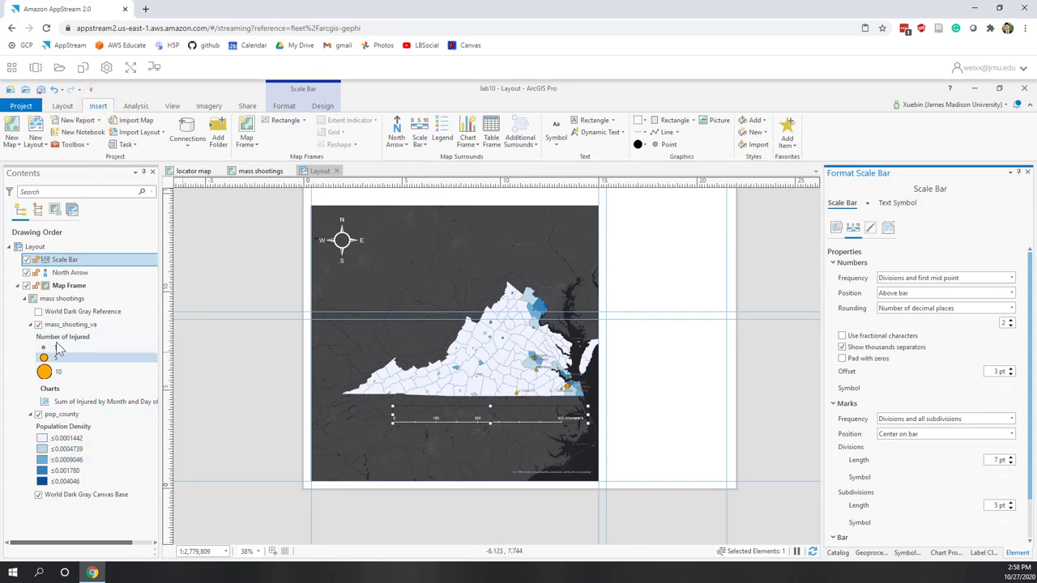
pyautogui.click(442, 142)
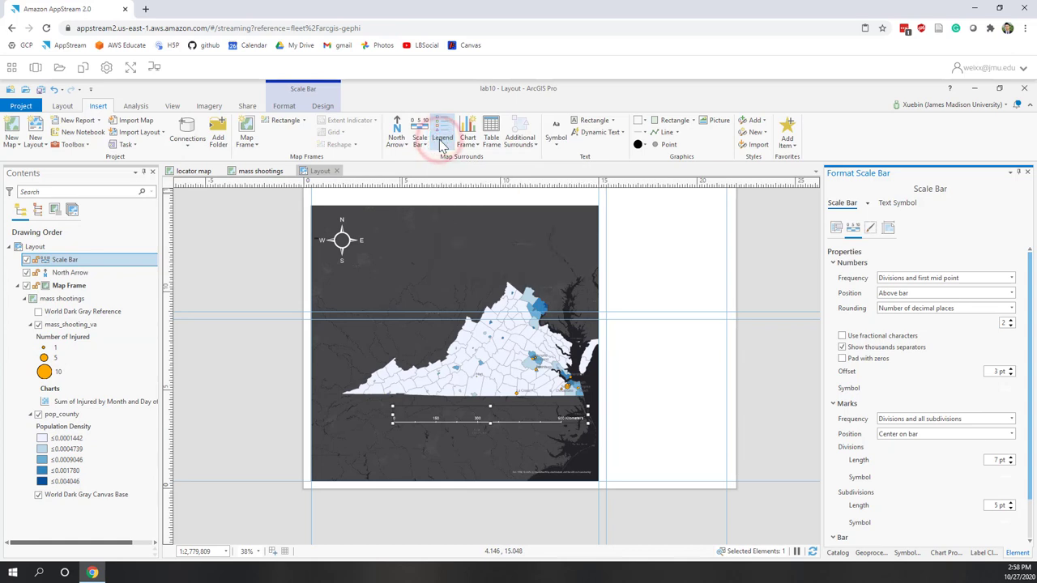
pyautogui.moveTo(324, 271); pyautogui.dragTo(423, 362)
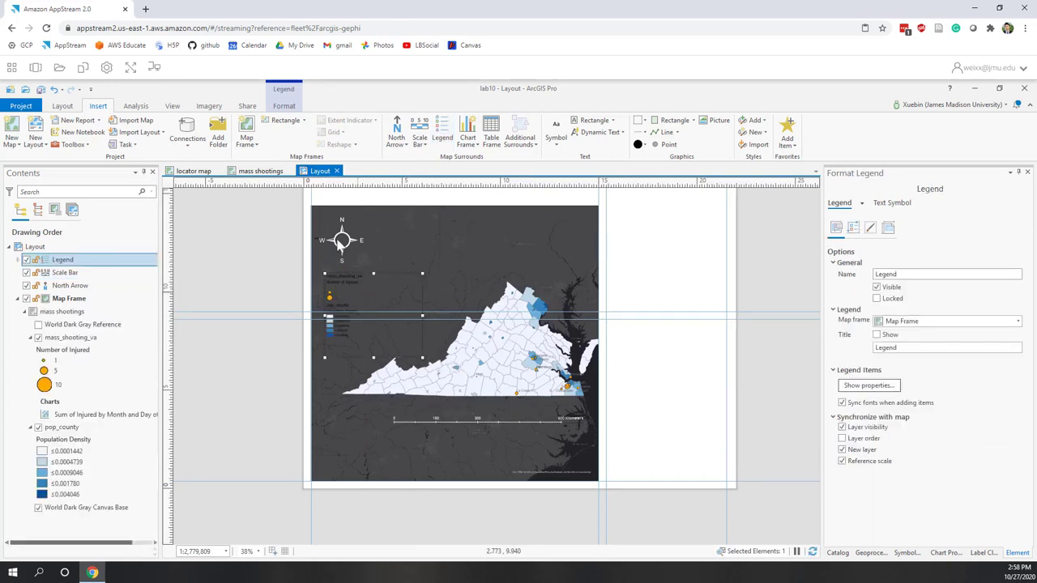
# Set the legend's text color to white and increase its font size.
pyautogui.click(285, 109)
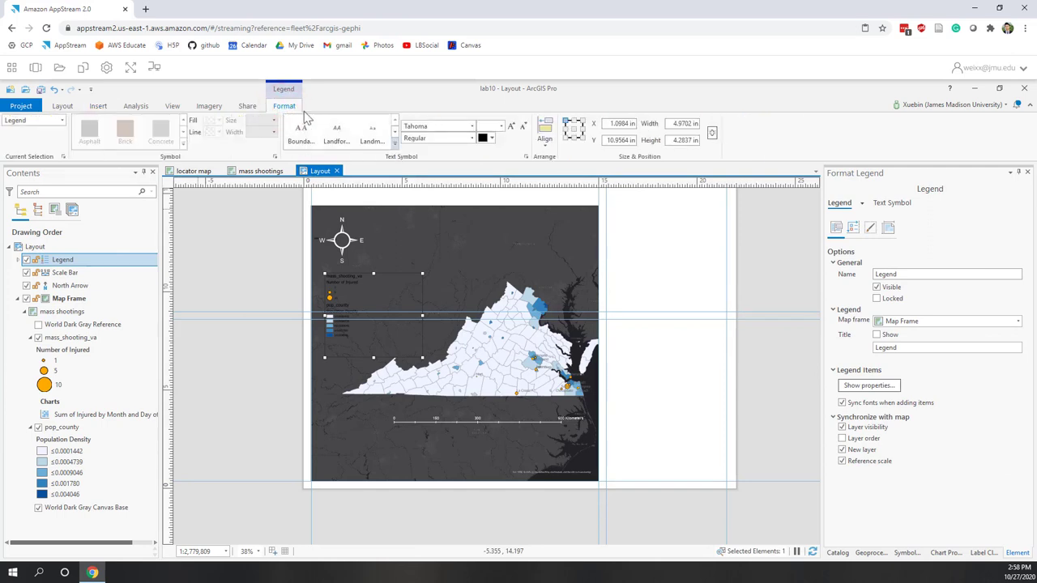
pyautogui.click(491, 137)
pyautogui.click(488, 177)
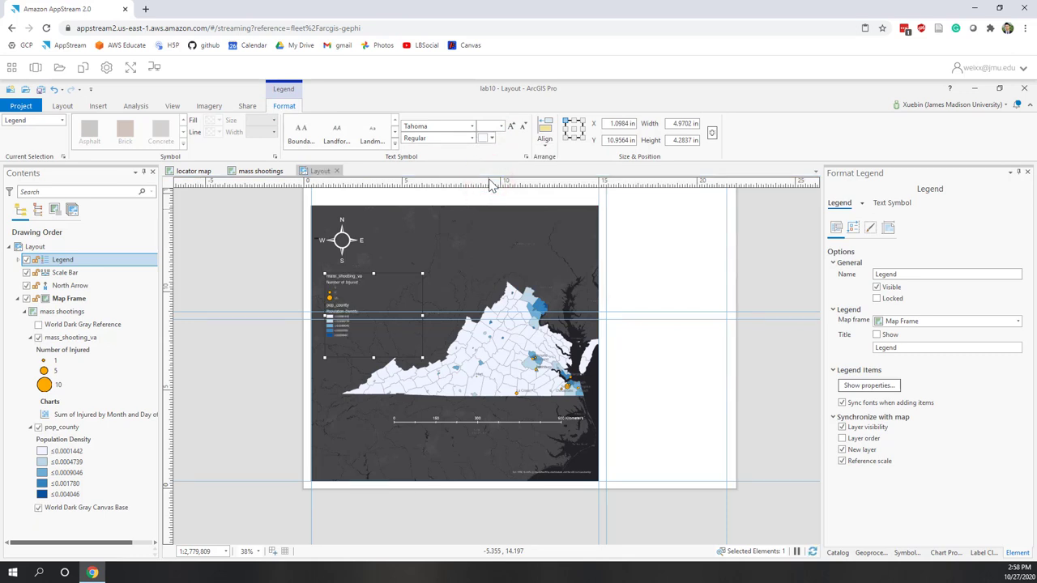
pyautogui.click(510, 128)
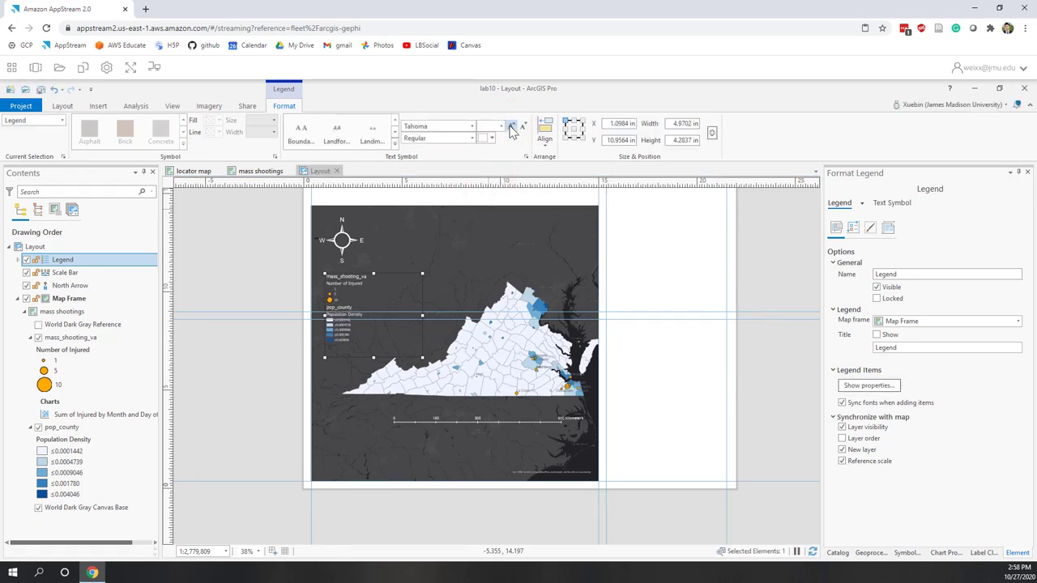
pyautogui.click(510, 127)
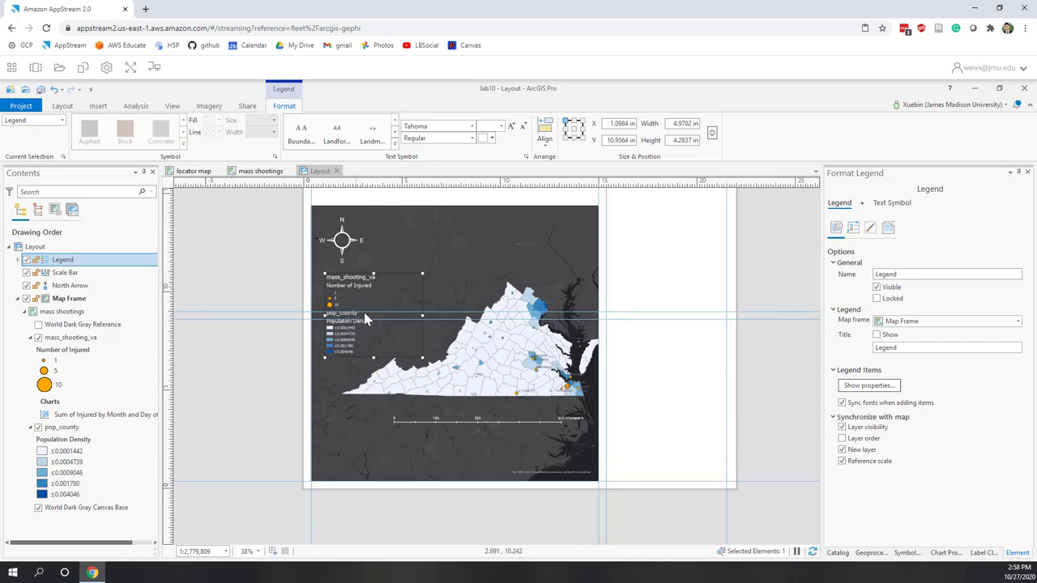
# Hide the layer names of both legend items, mass_shooting_va and pop_county, and deselect the legend.
pyautogui.click(866, 387)
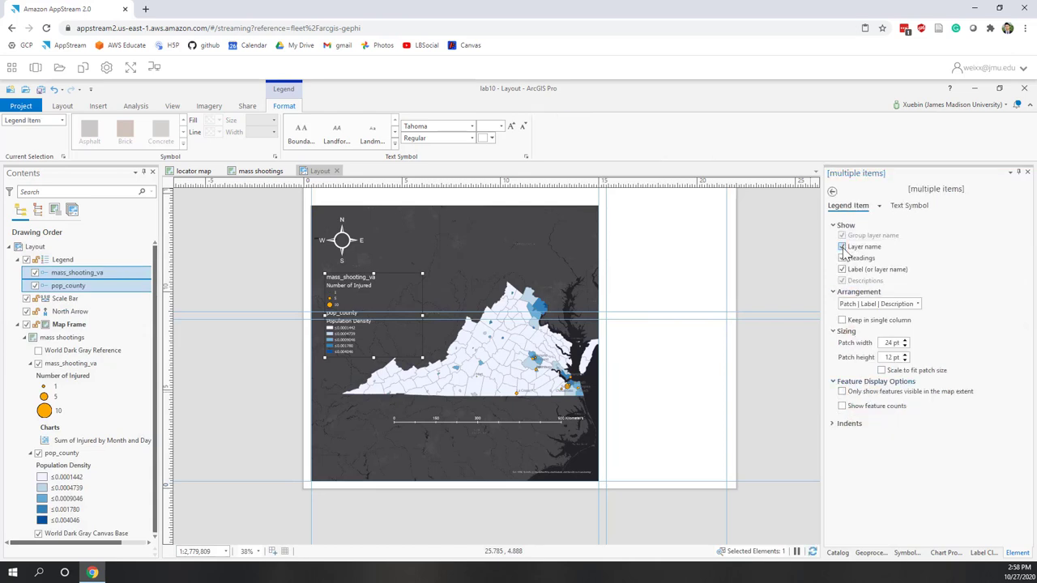
pyautogui.click(843, 247)
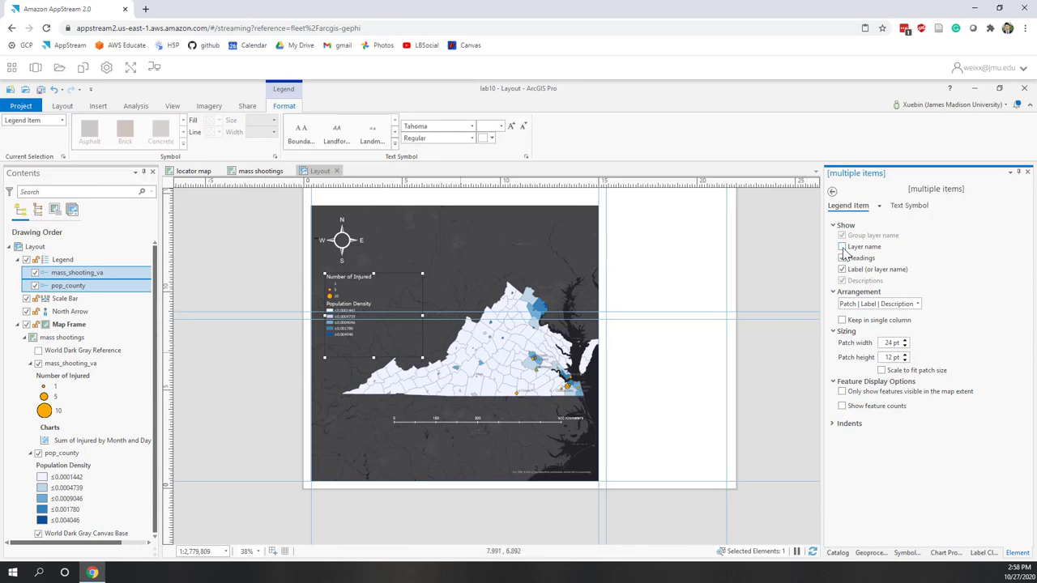
pyautogui.click(271, 423)
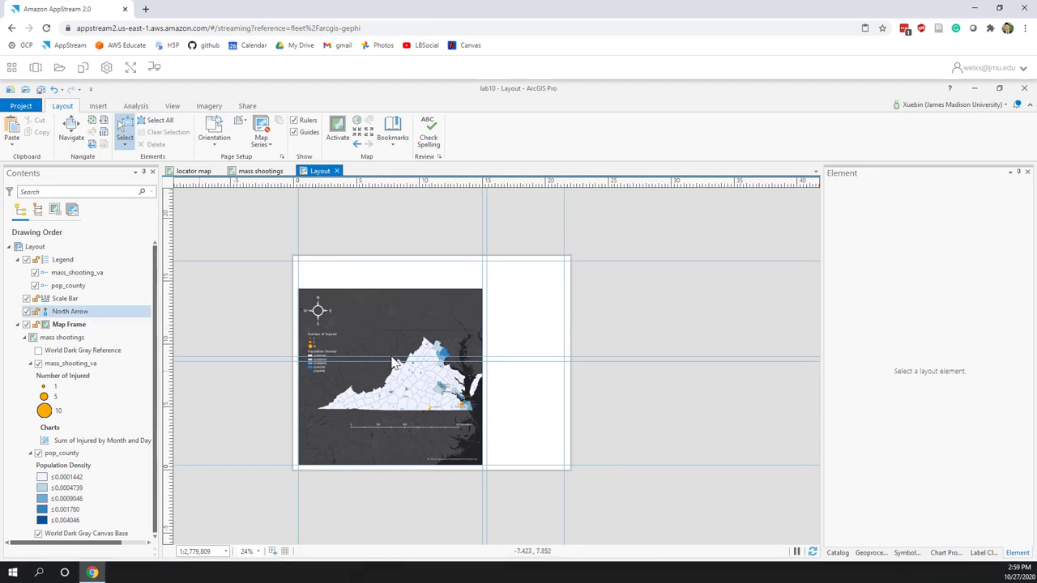
pyautogui.click(64, 298)
pyautogui.click(89, 366)
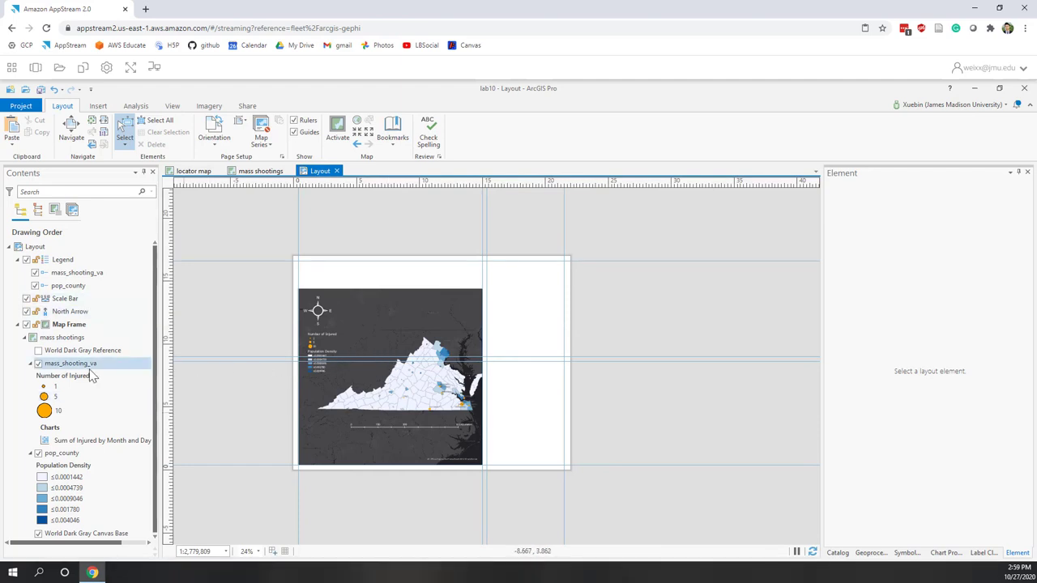
pyautogui.press('Up')
pyautogui.press('Up')
pyautogui.press('Up')
pyautogui.press('Up')
pyautogui.press('Up')
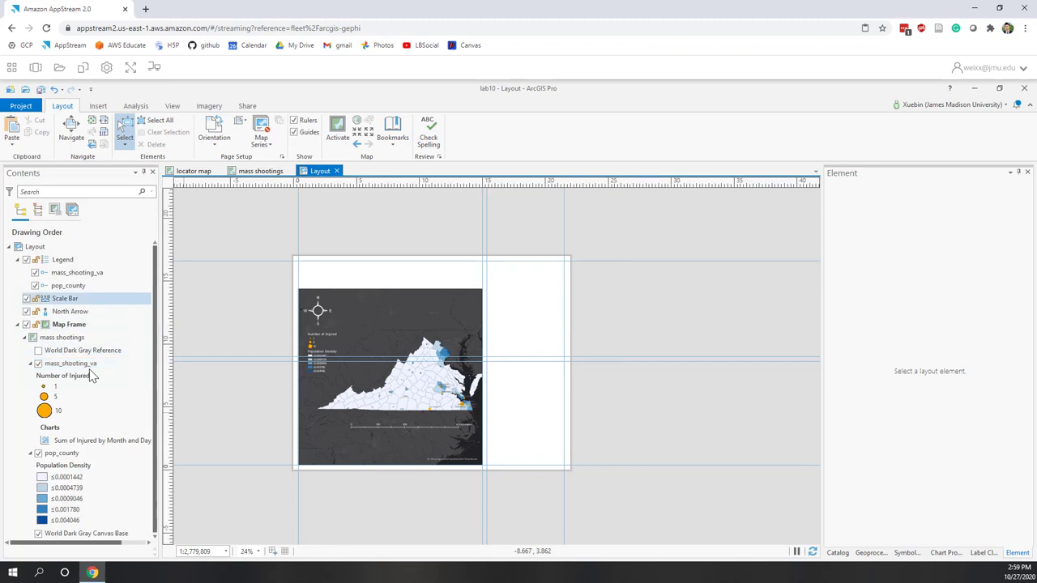
pyautogui.press('Down')
pyautogui.press('Down')
pyautogui.press('Down')
pyautogui.press('Down')
pyautogui.press('Down')
pyautogui.press('Down')
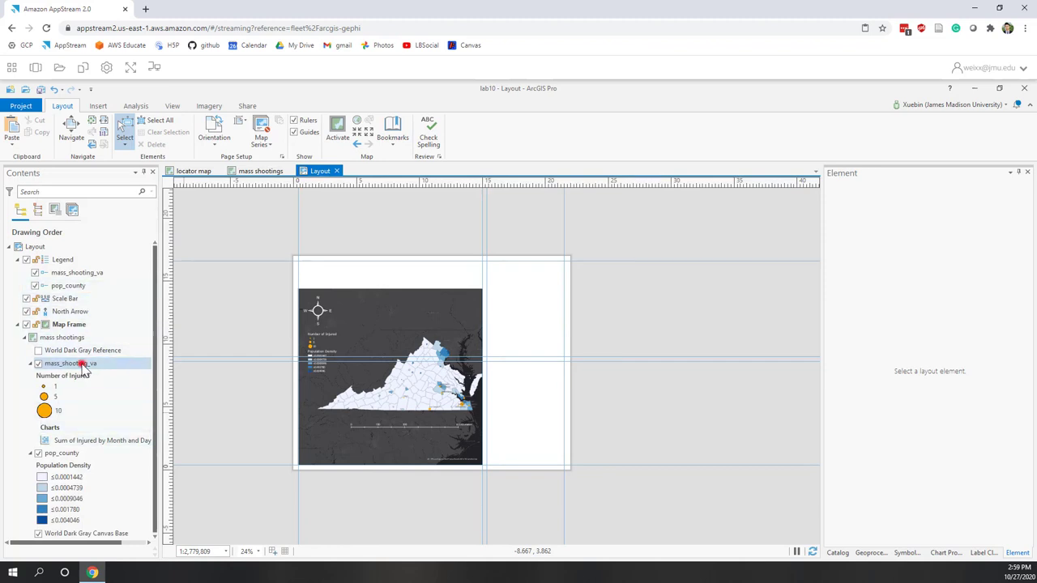
# Insert the mass_shooting_va layer's Sum of Injured by Month and Day of Month chart right of the map frame, between the guides.
pyautogui.click(83, 364)
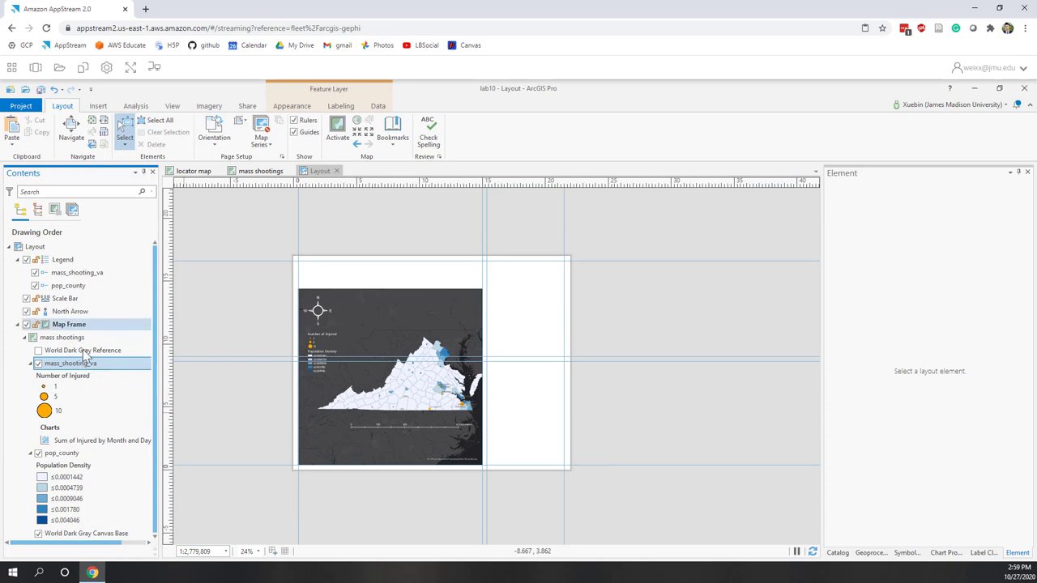
pyautogui.click(98, 107)
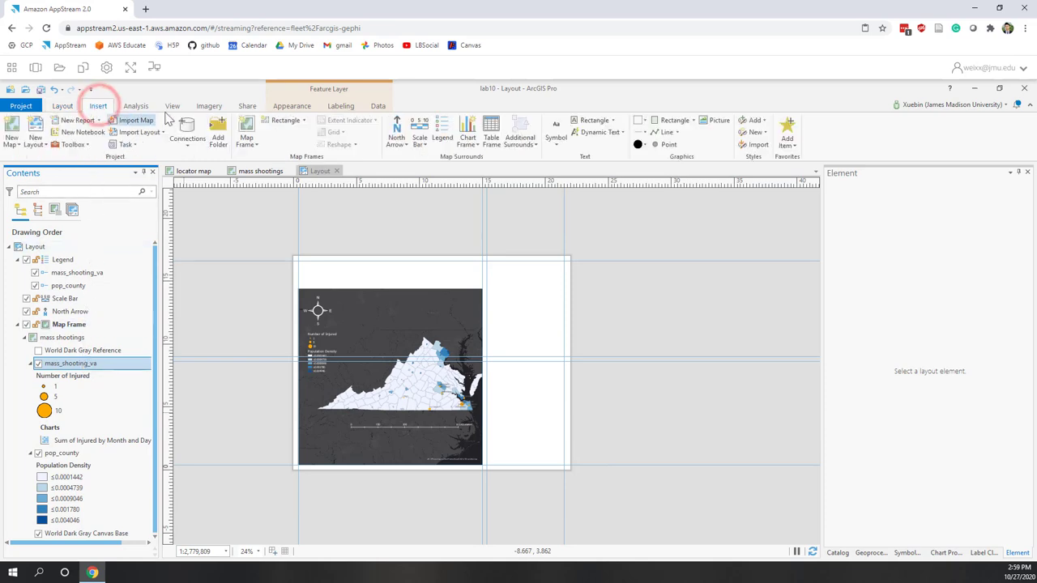
pyautogui.click(468, 144)
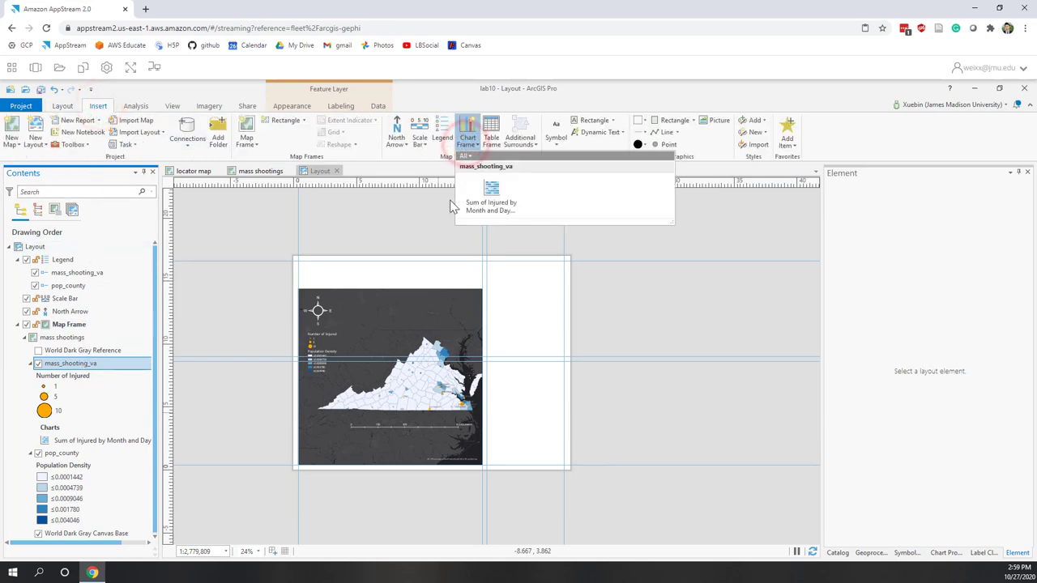
pyautogui.click(495, 207)
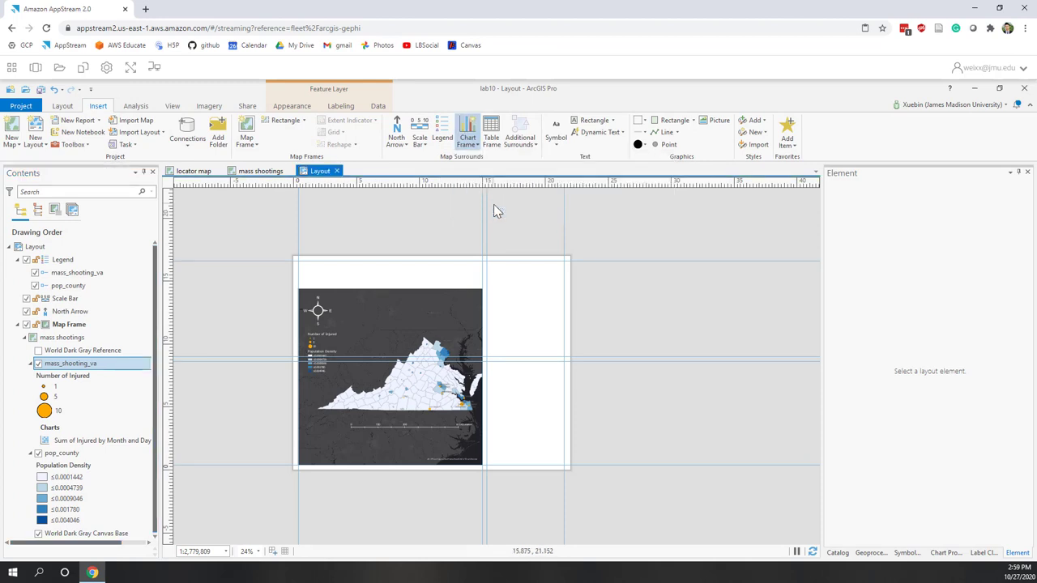
pyautogui.moveTo(487, 362); pyautogui.dragTo(564, 435)
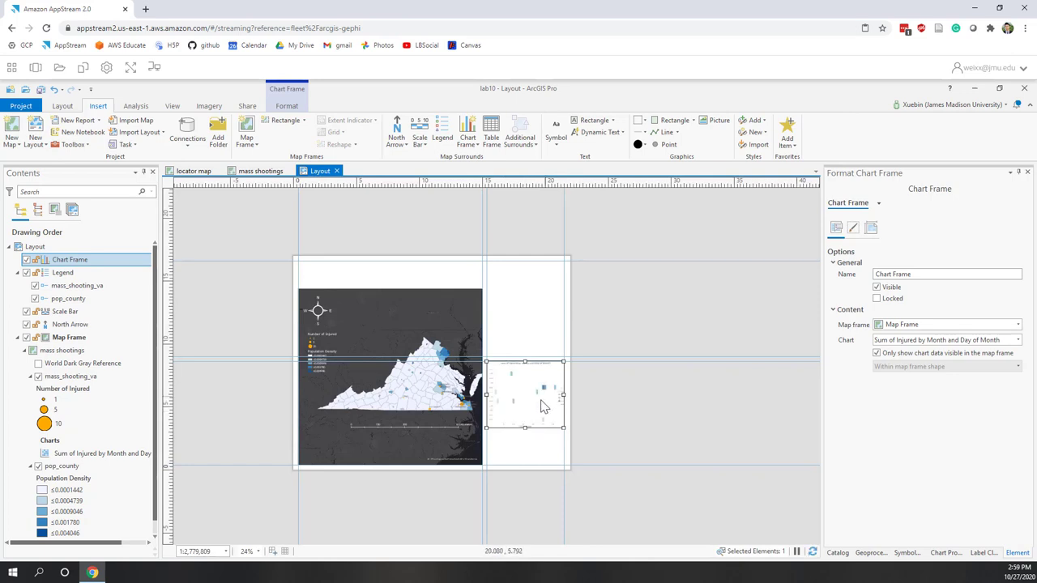
pyautogui.scroll(3, 542, 407)
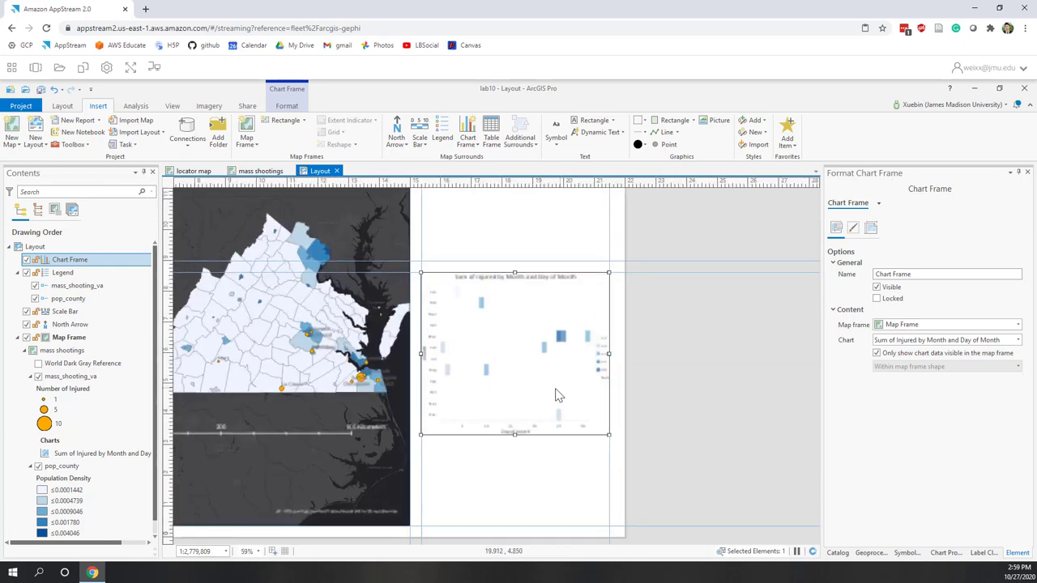
# Move the chart frame straight up by about 1.07 in, keeping it between the vertical guides right of the map frame.
pyautogui.scroll(-2, 575, 380)
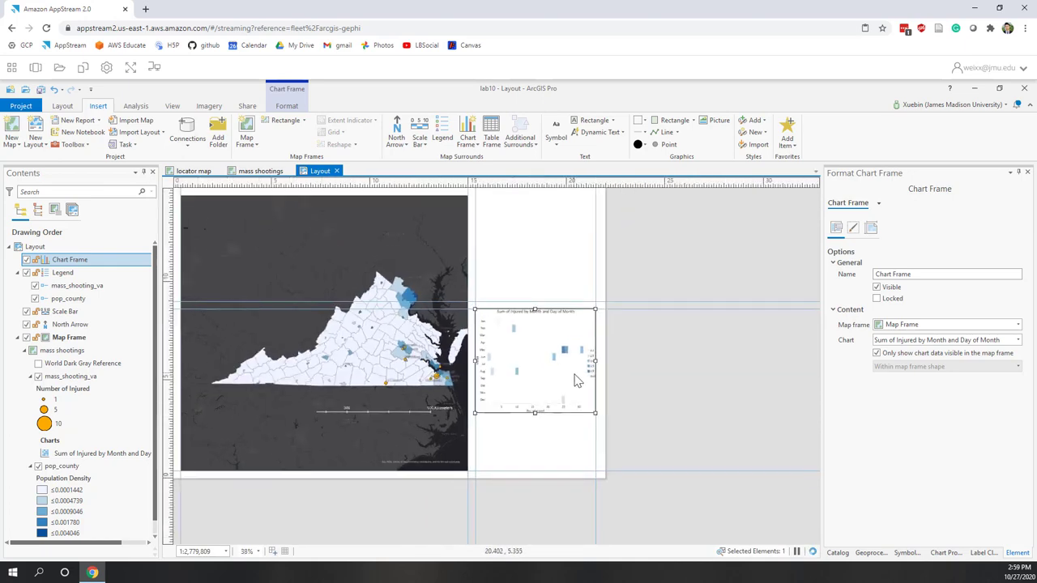
pyautogui.scroll(-2, 644, 383)
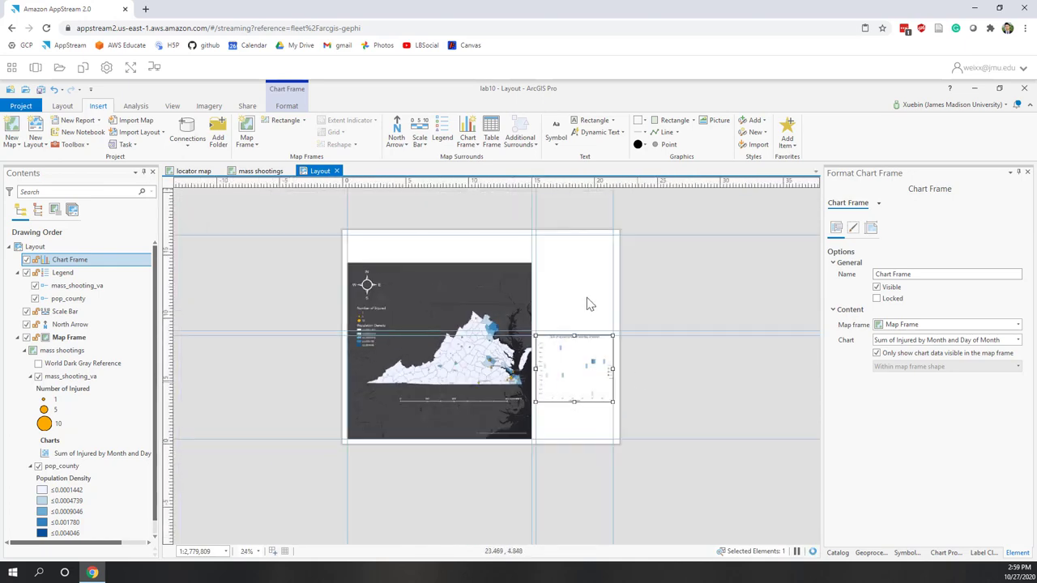
pyautogui.scroll(2, 586, 304)
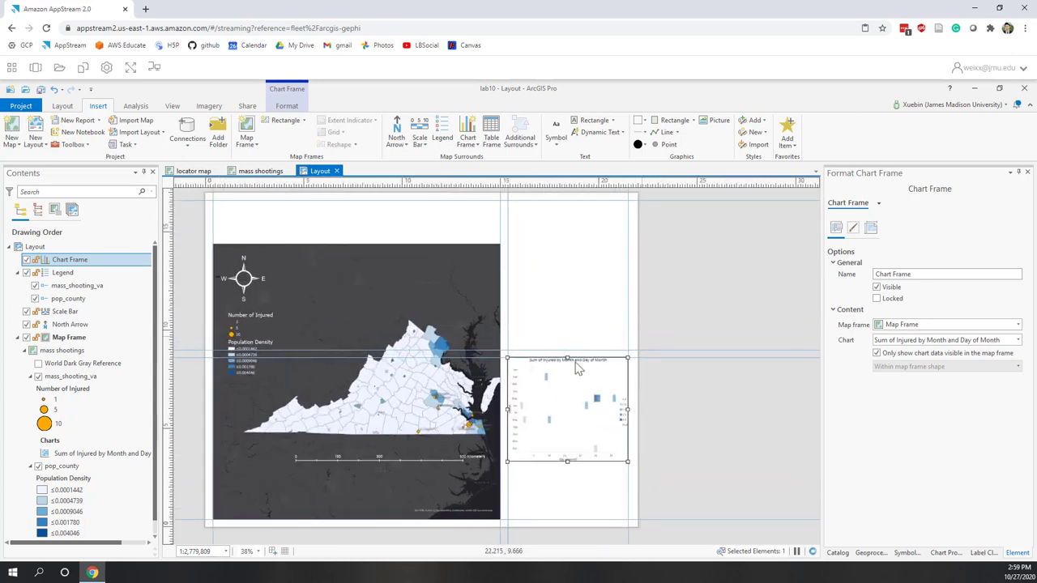
pyautogui.moveTo(570, 410); pyautogui.dragTo(570, 390)
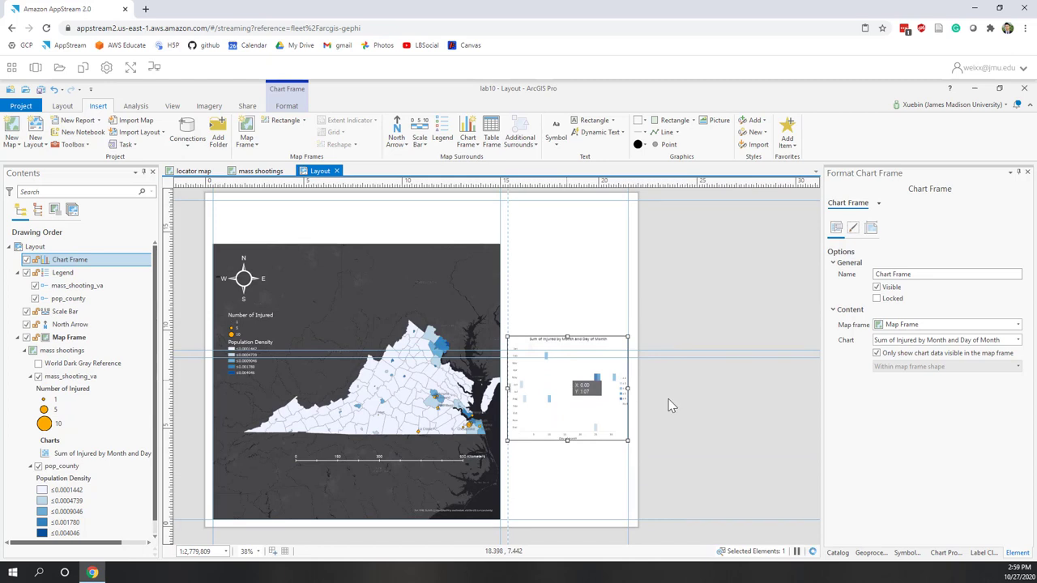
# Raise the two middle horizontal guides above the chart frame and align the chart's top edge with the lower one.
pyautogui.scroll(-1, 671, 405)
pyautogui.scroll(-2, 671, 405)
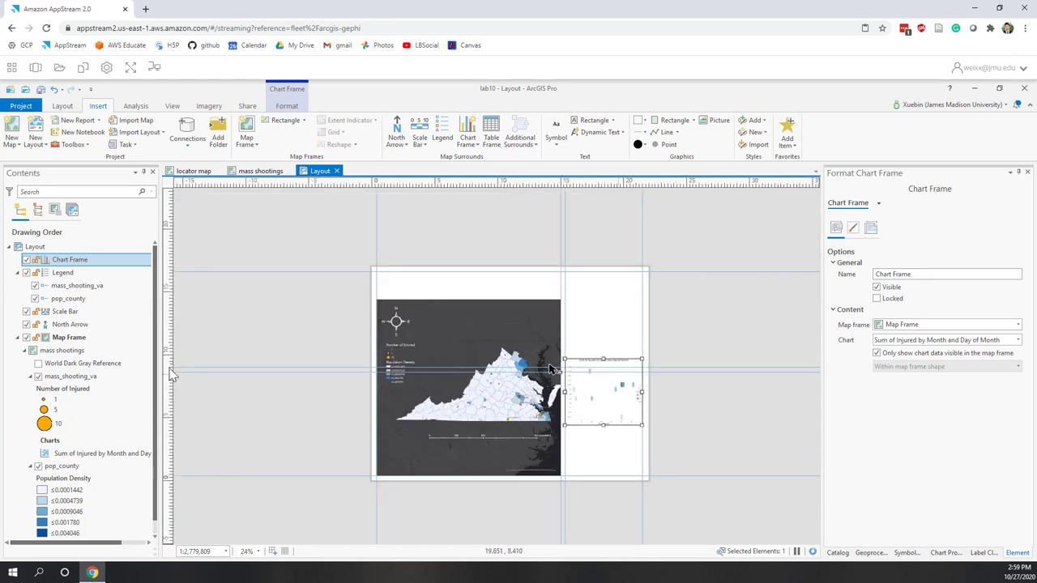
pyautogui.click(169, 369)
pyautogui.moveTo(169, 369); pyautogui.dragTo(168, 346)
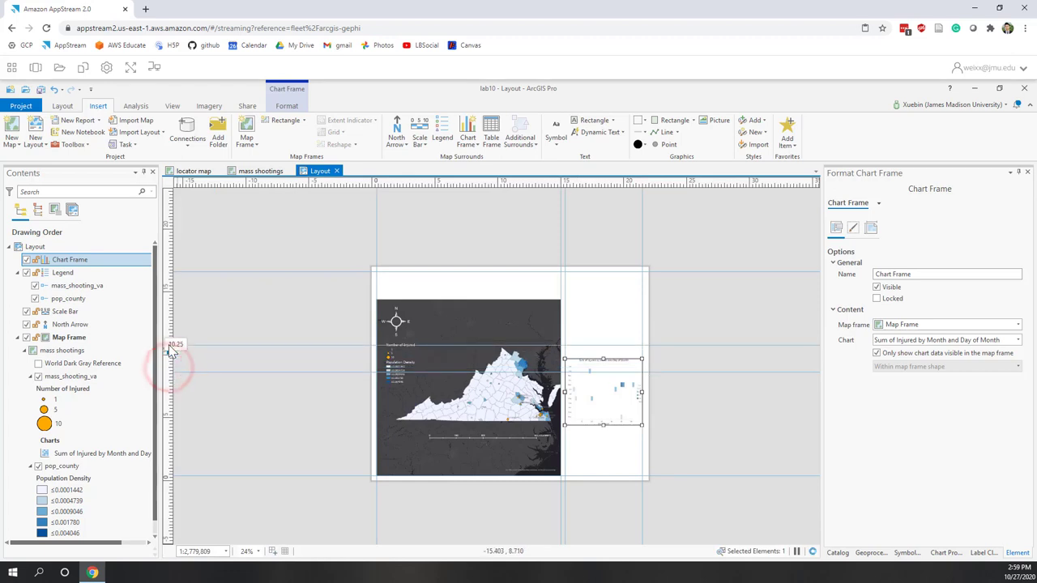
pyautogui.click(170, 370)
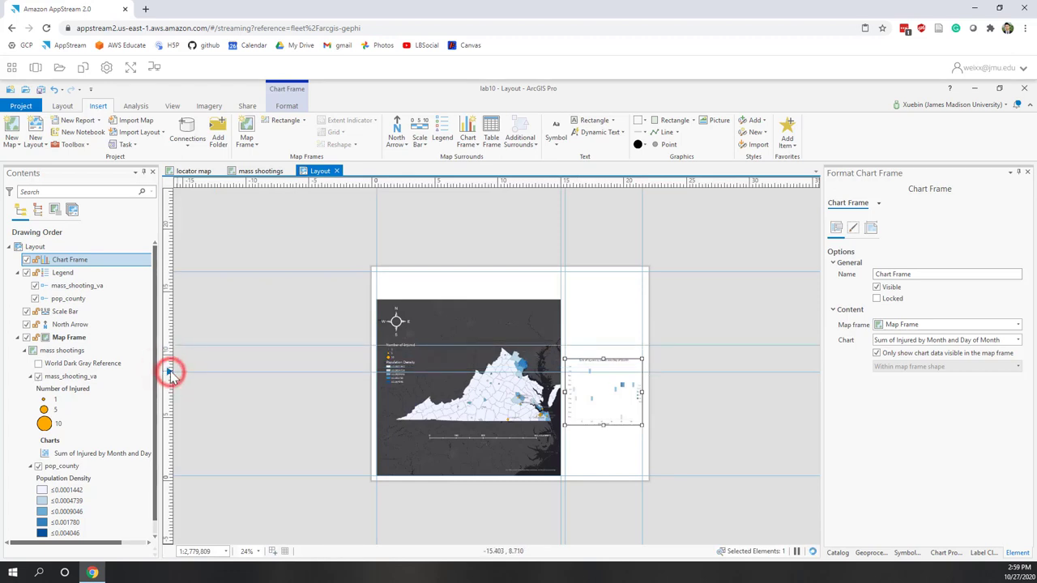
pyautogui.moveTo(171, 370); pyautogui.dragTo(171, 351)
pyautogui.click(605, 400)
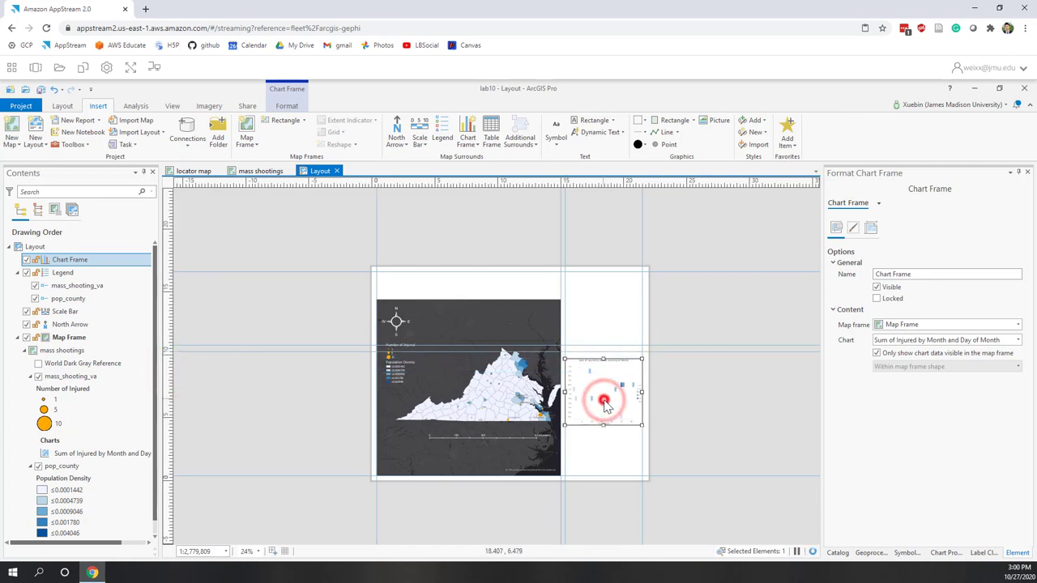
pyautogui.moveTo(605, 401); pyautogui.dragTo(609, 397)
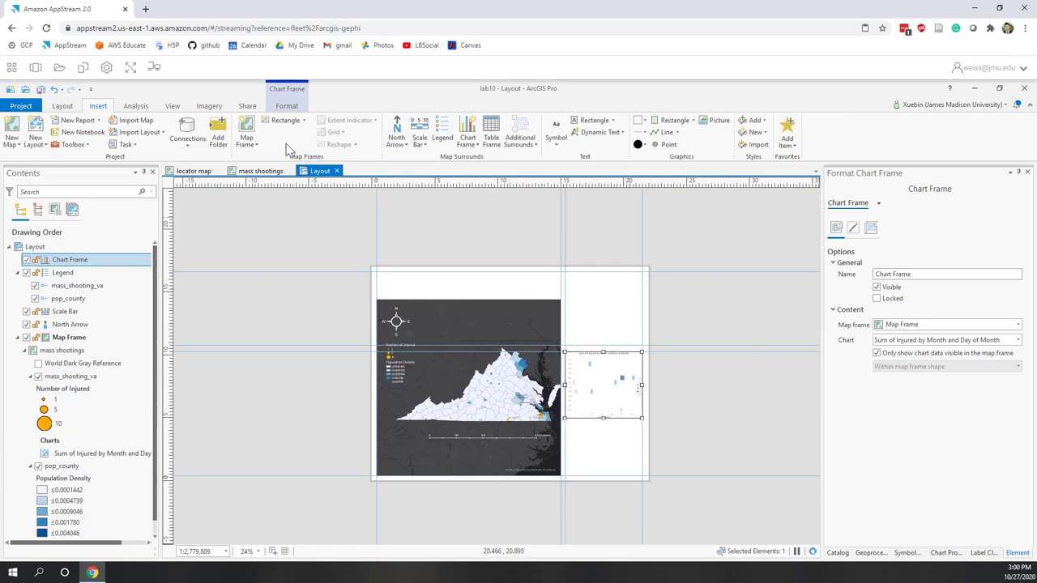
# Insert the locator map's 1:30,777,183 view as a circular map frame about 5.9 in across above the chart, fitted between the guides.
pyautogui.click(246, 144)
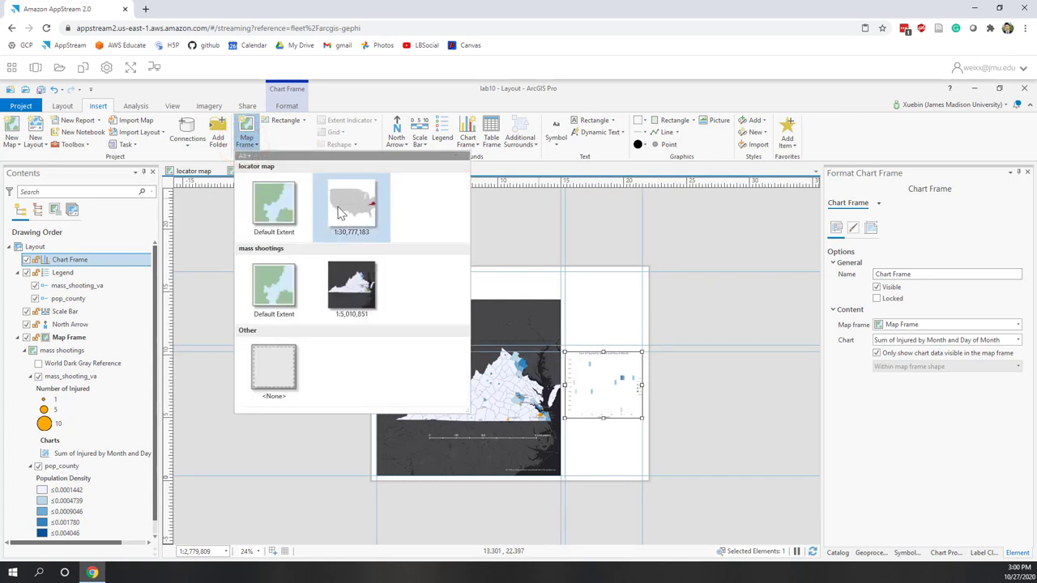
pyautogui.click(340, 212)
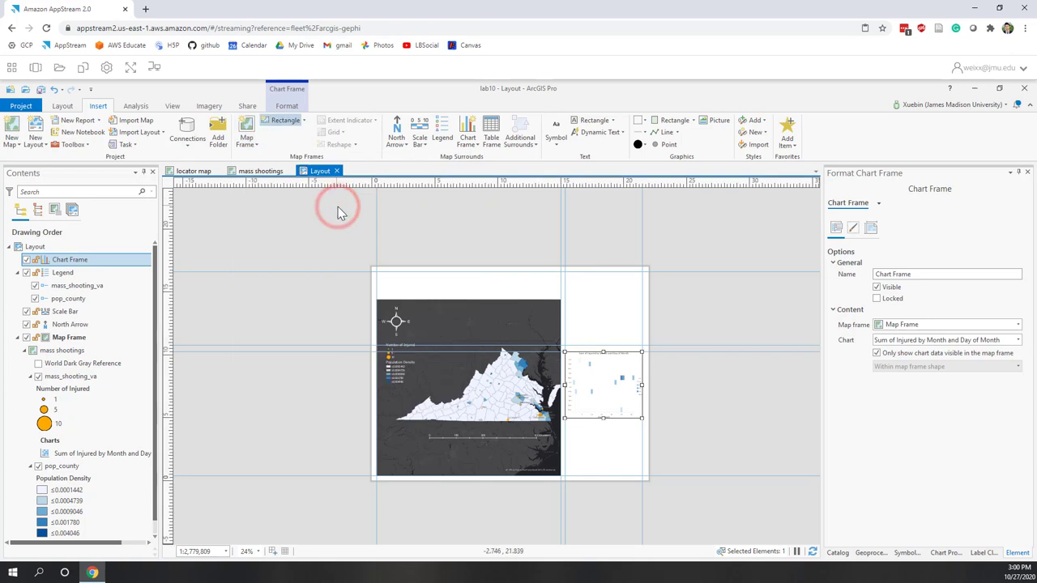
pyautogui.click(302, 121)
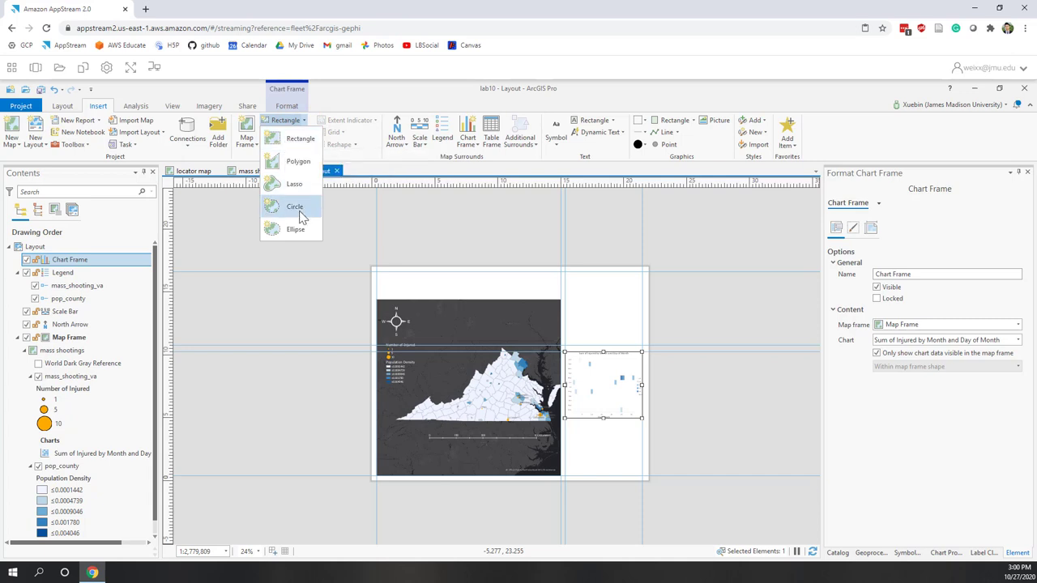
pyautogui.click(296, 208)
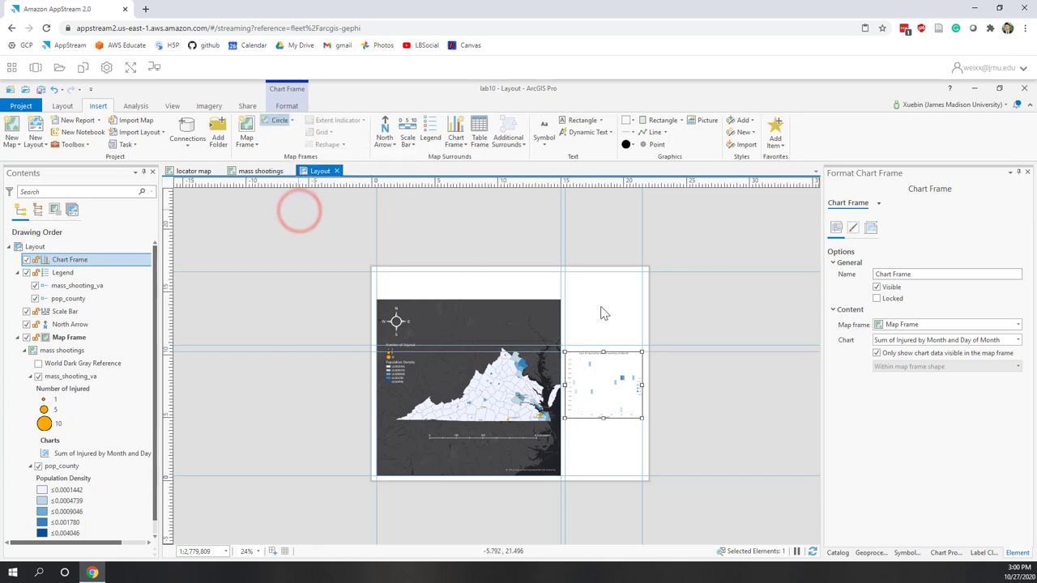
pyautogui.moveTo(602, 307); pyautogui.dragTo(630, 336)
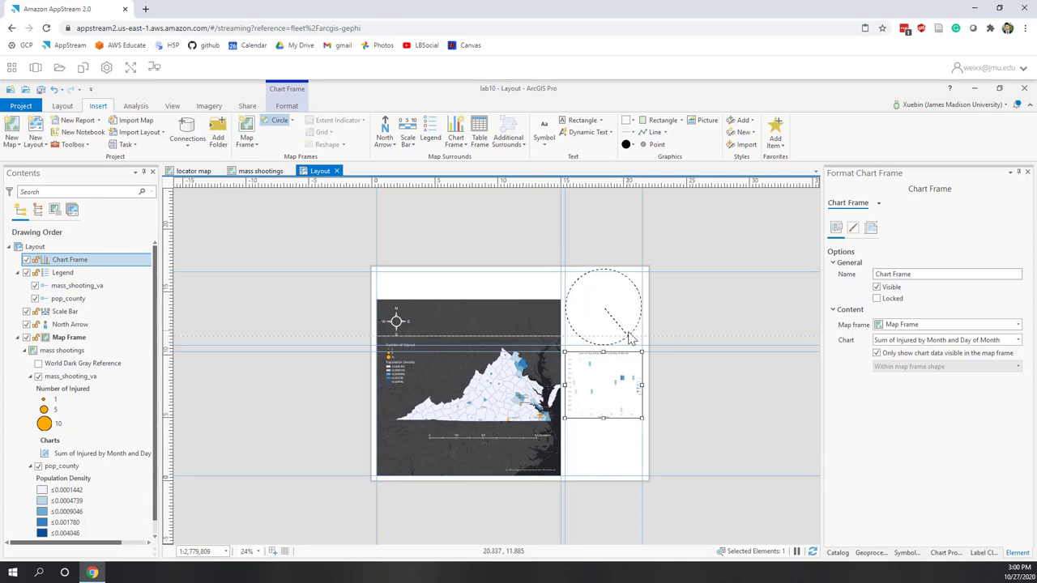
pyautogui.click(590, 301)
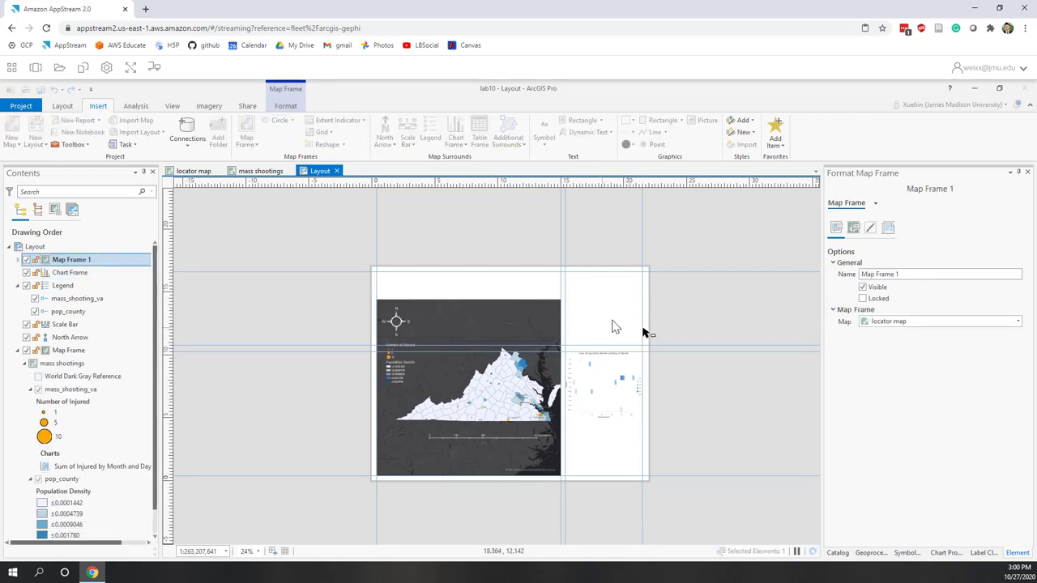
pyautogui.moveTo(604, 308); pyautogui.dragTo(642, 333)
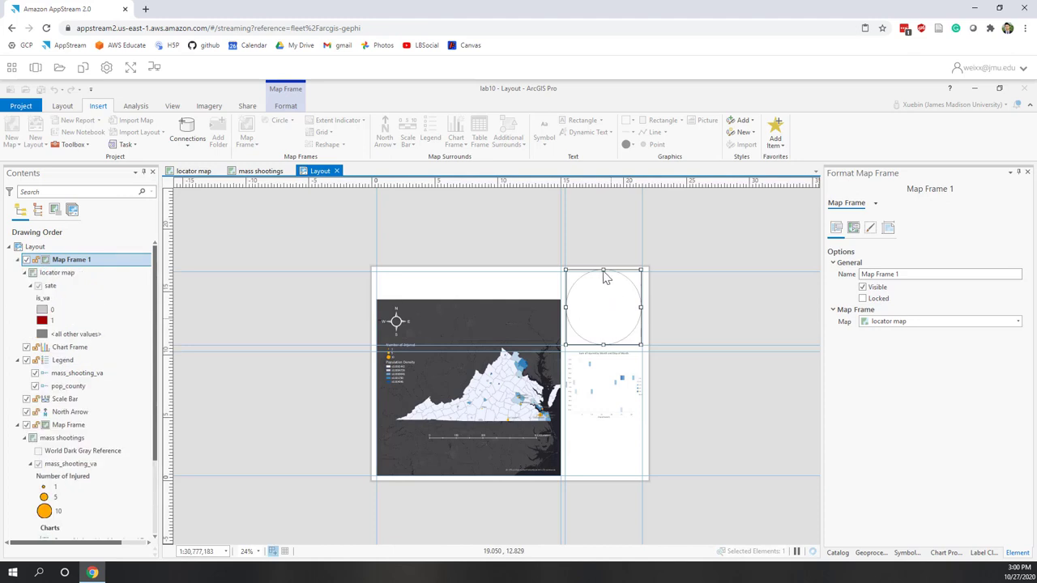
pyautogui.moveTo(604, 278); pyautogui.dragTo(605, 274)
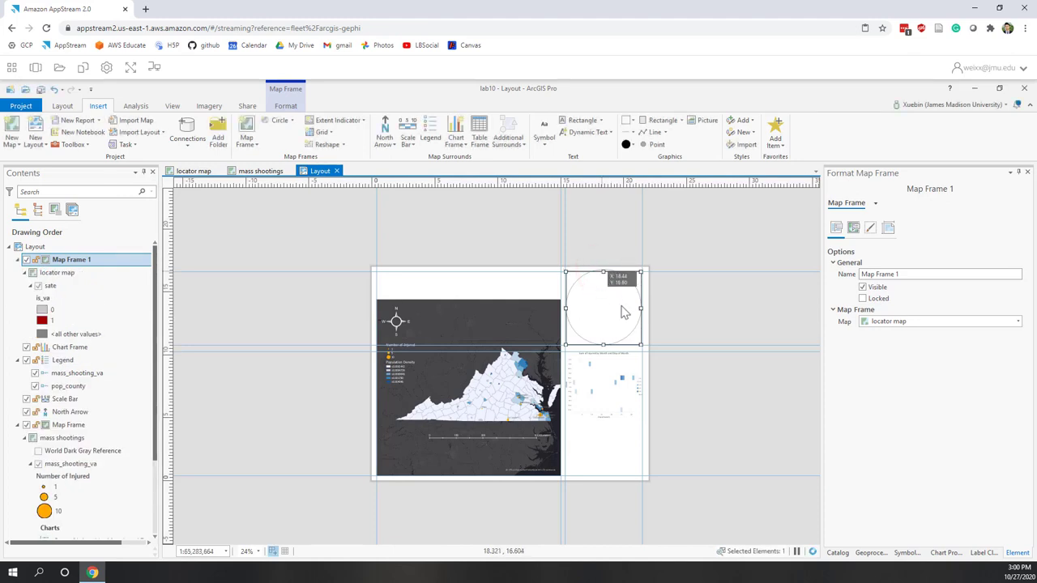
pyautogui.moveTo(623, 313); pyautogui.dragTo(624, 312)
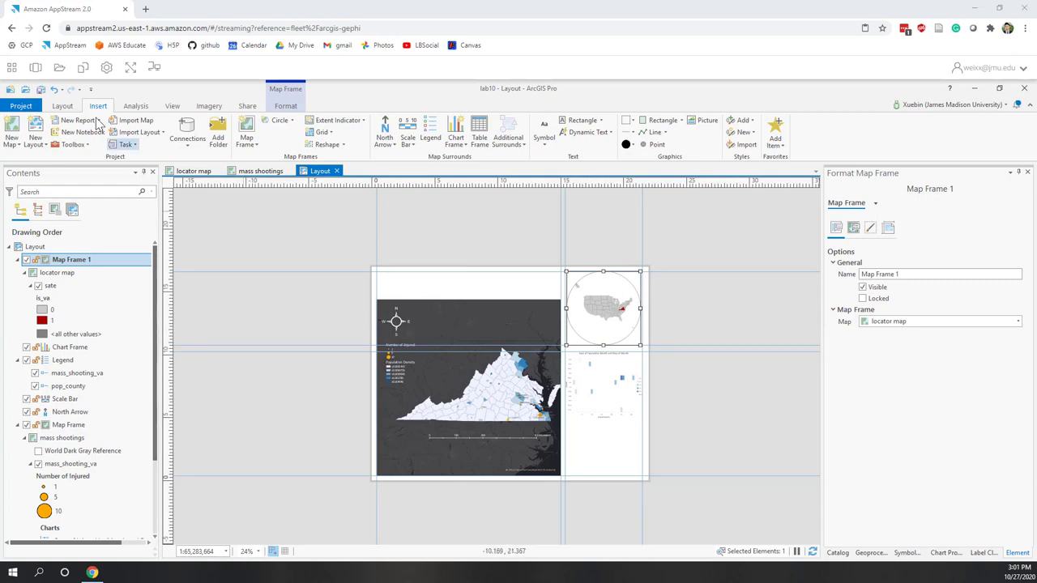
# Activate the locator map frame, center the contiguous United States at 1:41,781,545 within the circle, and close the activation.
pyautogui.click(63, 106)
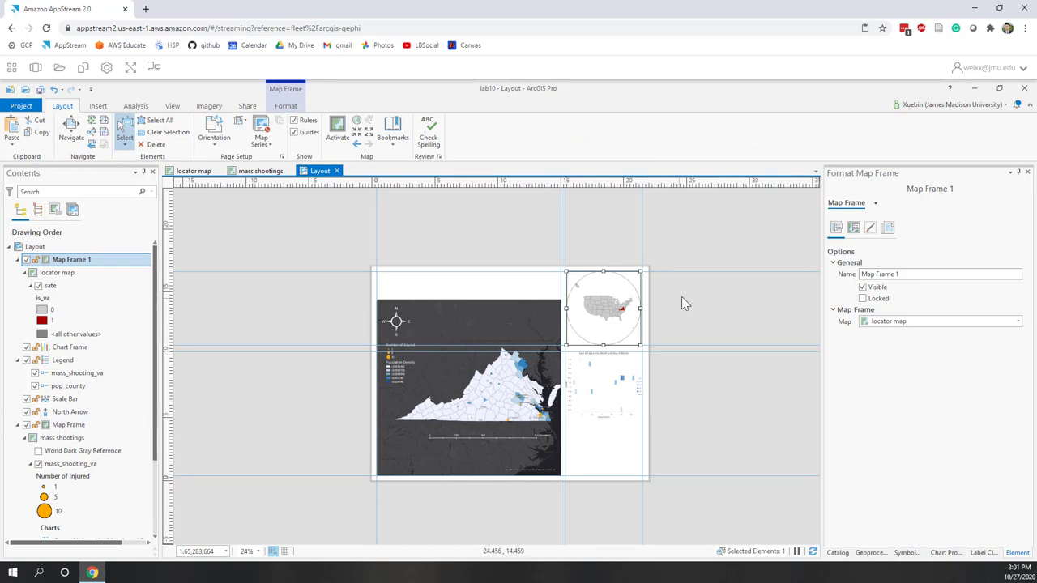
pyautogui.scroll(4, 682, 297)
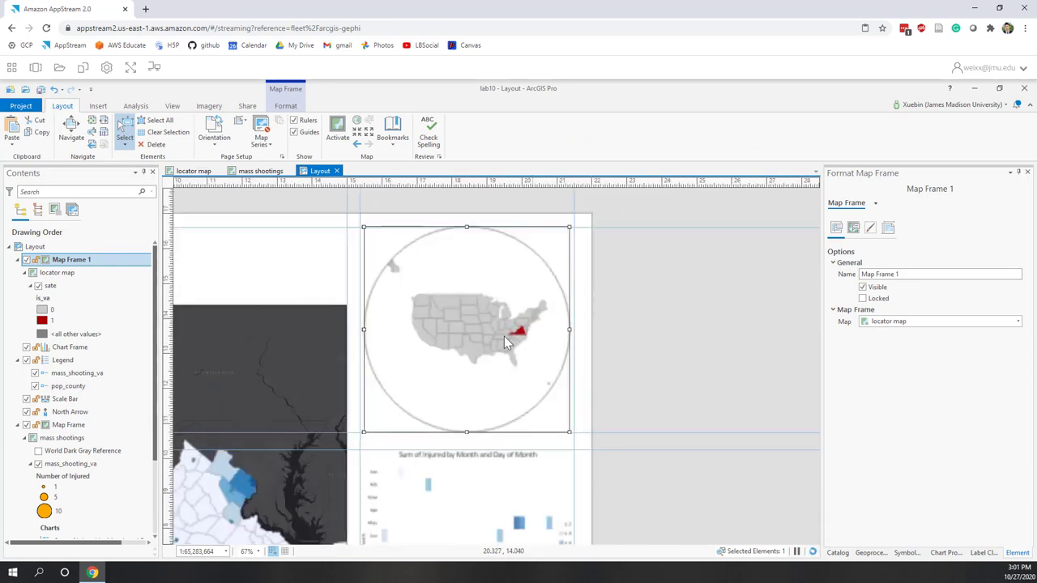
pyautogui.click(337, 137)
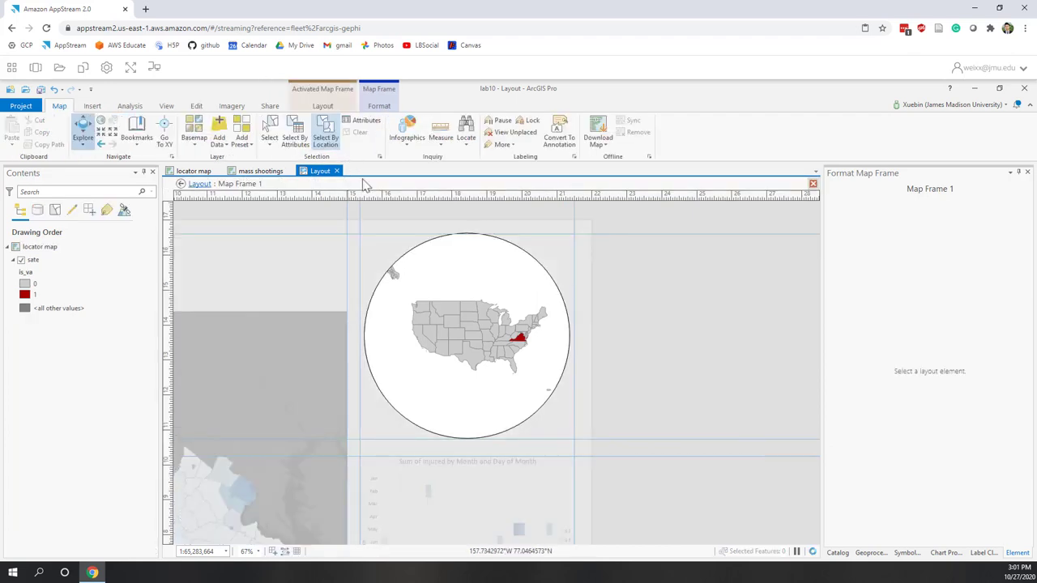
pyautogui.moveTo(459, 340); pyautogui.dragTo(449, 356)
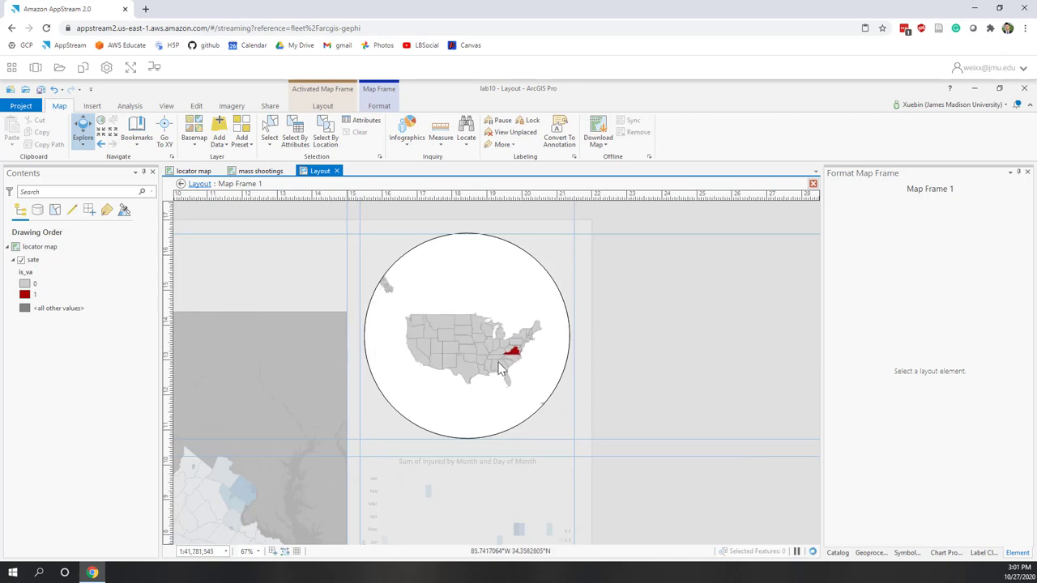
pyautogui.moveTo(458, 349); pyautogui.dragTo(464, 350)
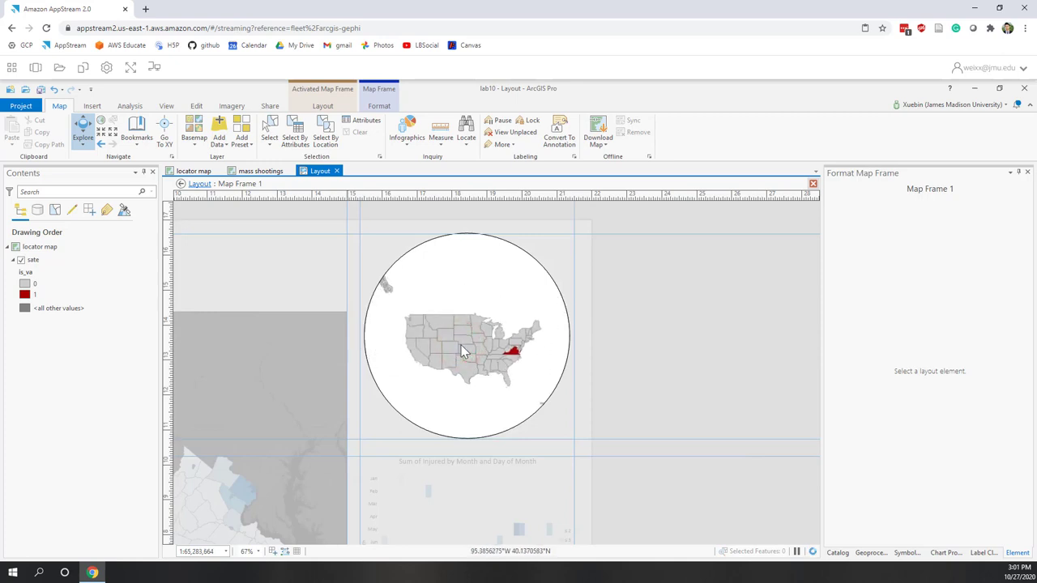
pyautogui.scroll(2, 457, 347)
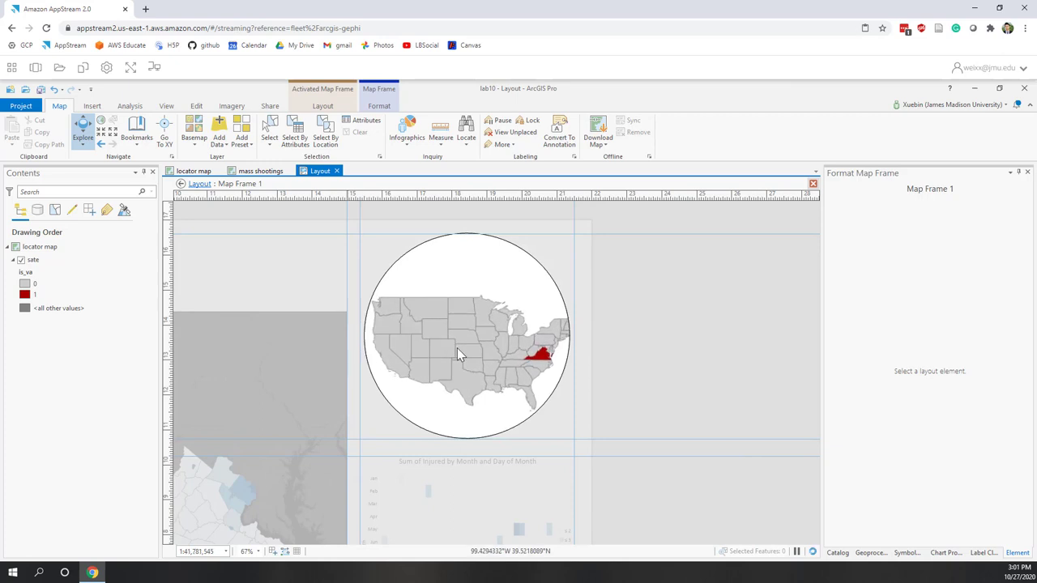
pyautogui.moveTo(457, 348); pyautogui.dragTo(452, 343)
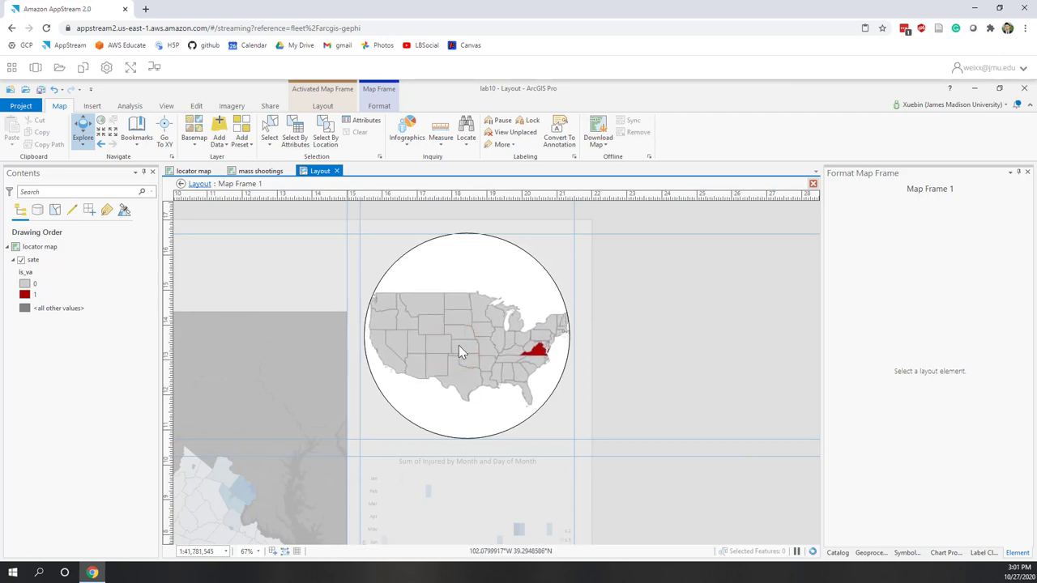
pyautogui.scroll(-2, 459, 346)
pyautogui.scroll(2, 459, 348)
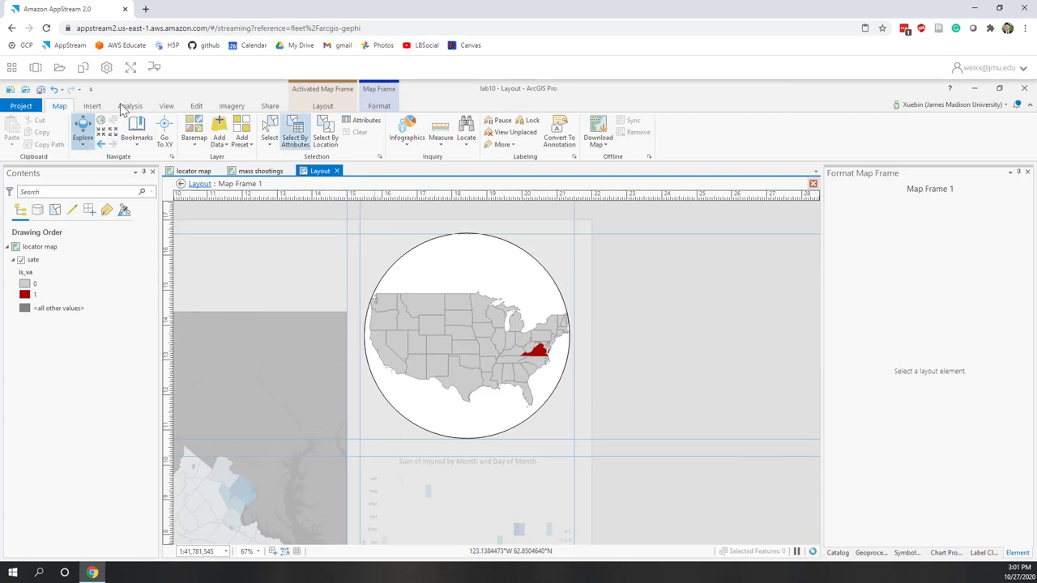
pyautogui.click(362, 108)
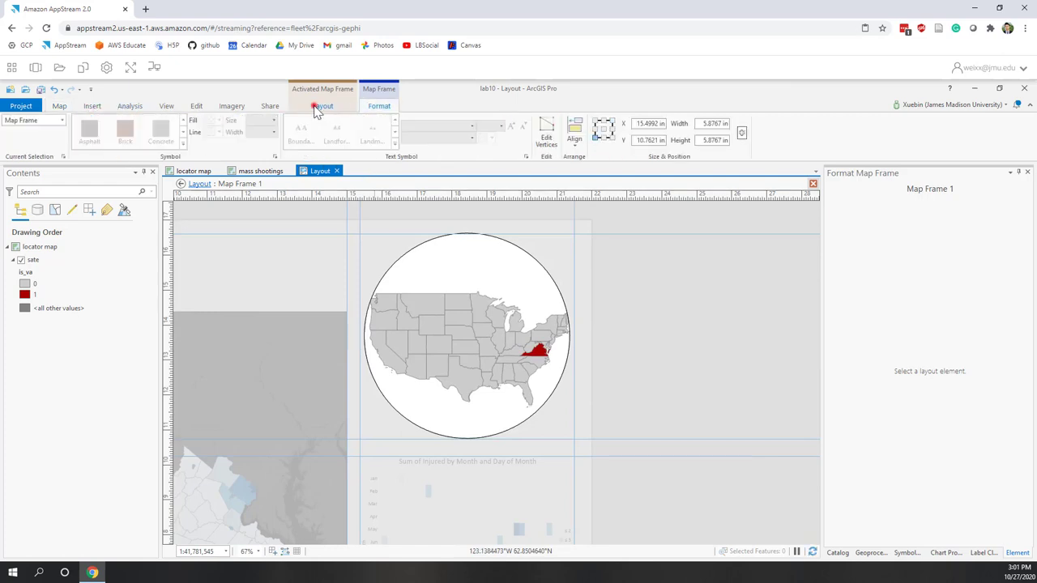
pyautogui.click(319, 103)
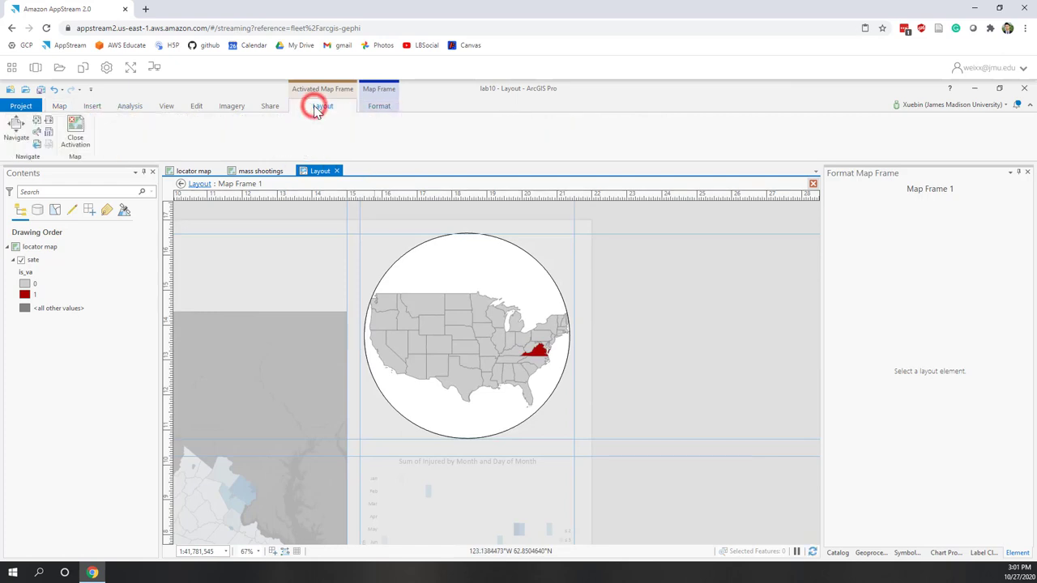
pyautogui.click(77, 142)
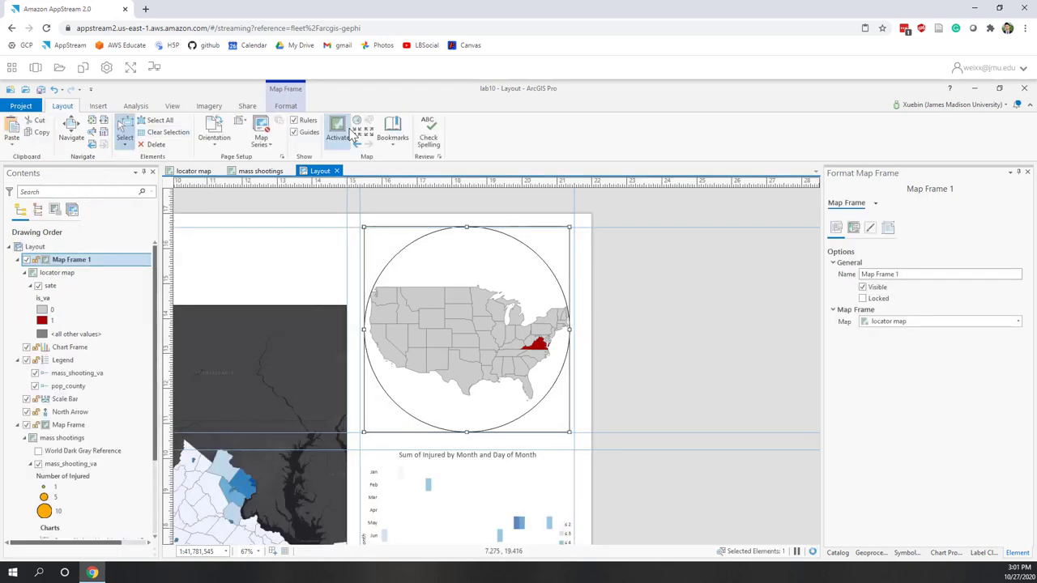
# Add an extent indicator to the locator map frame showing the extent of the main Map Frame.
pyautogui.click(98, 106)
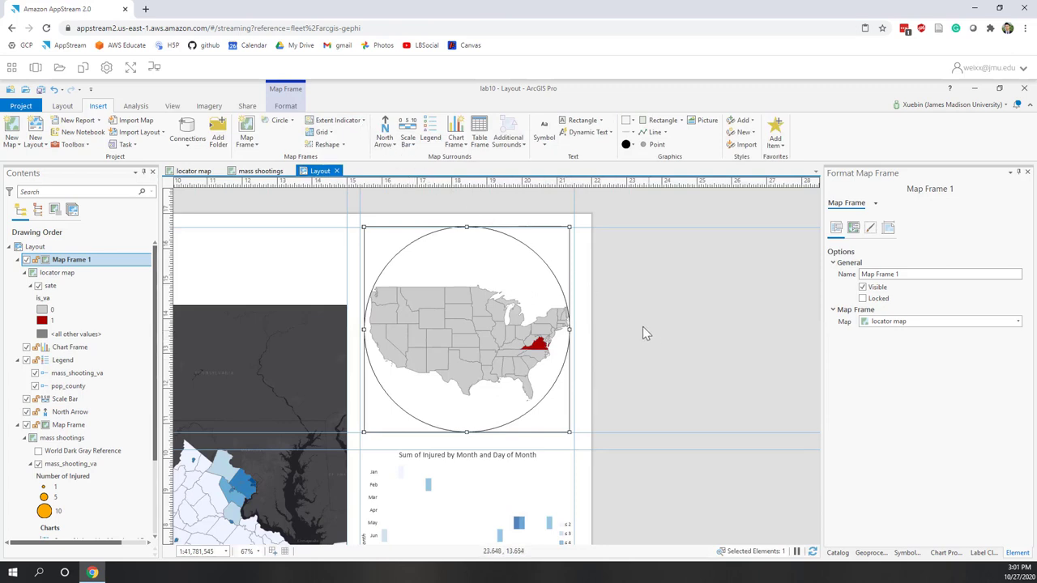
pyautogui.click(363, 123)
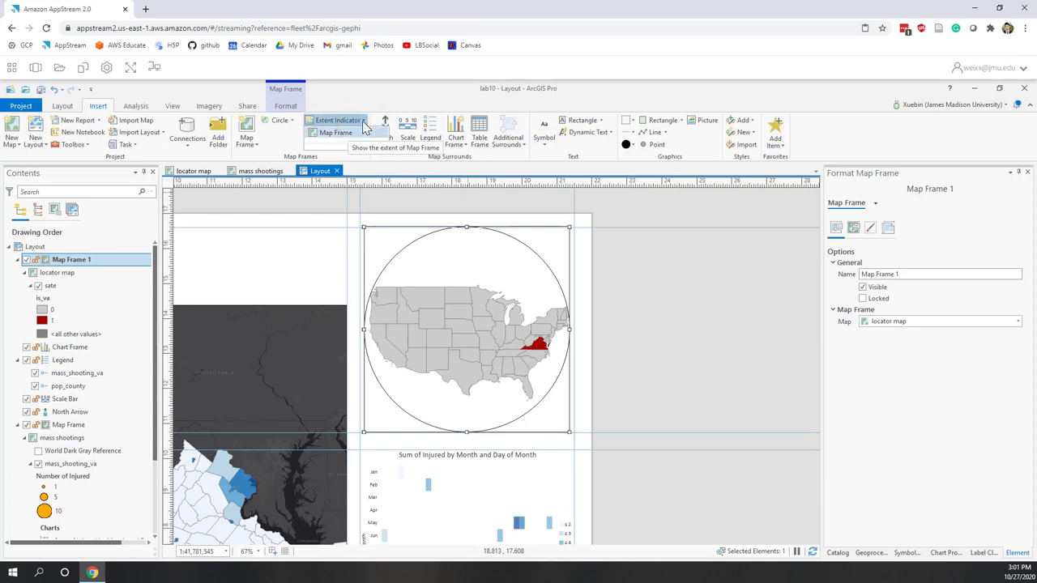
pyautogui.click(336, 134)
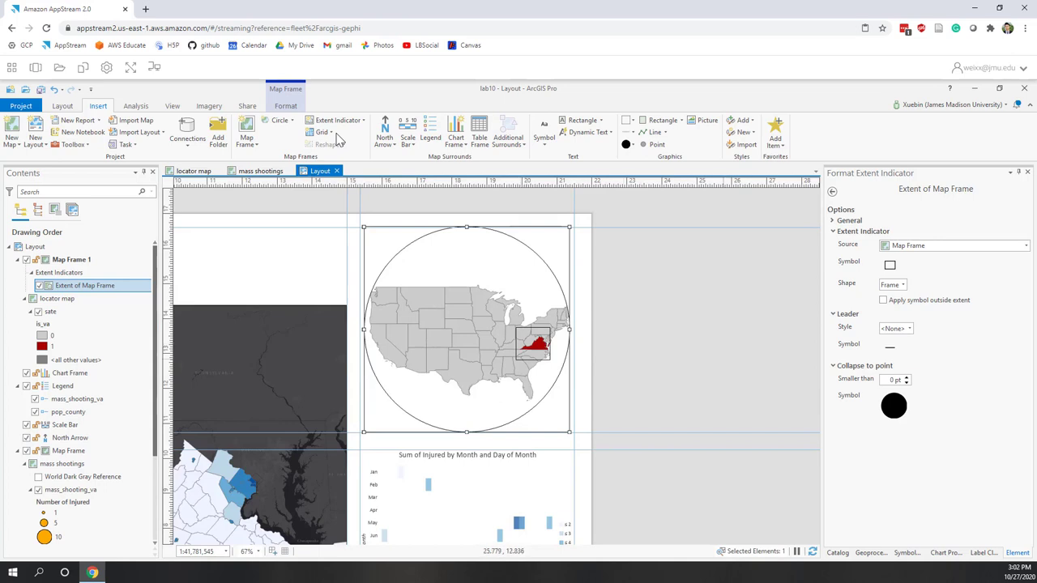
# Give the locator map's extent indicator a yellow outline 2 pt wide.
pyautogui.click(890, 268)
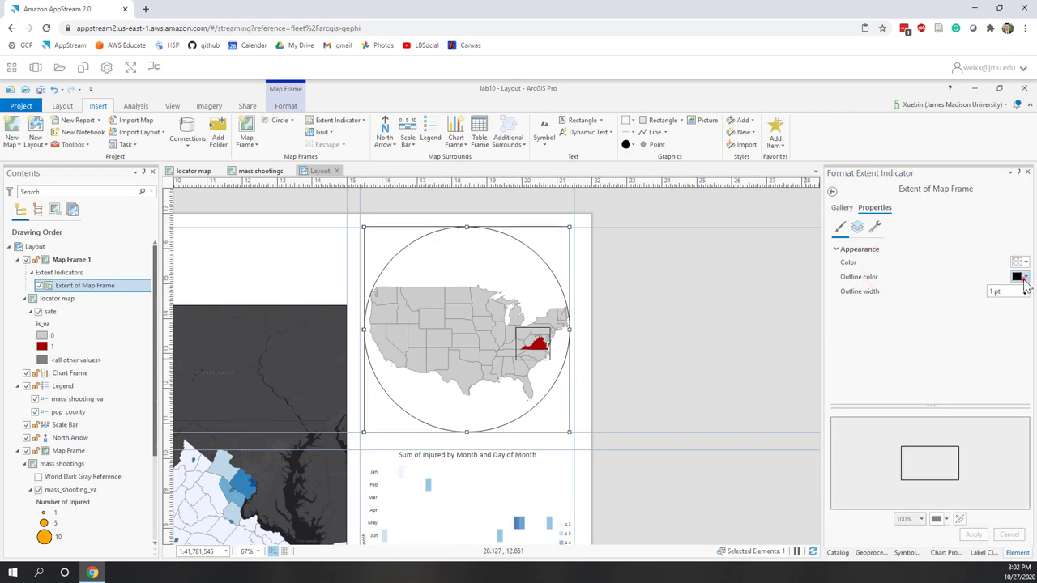
pyautogui.click(1025, 279)
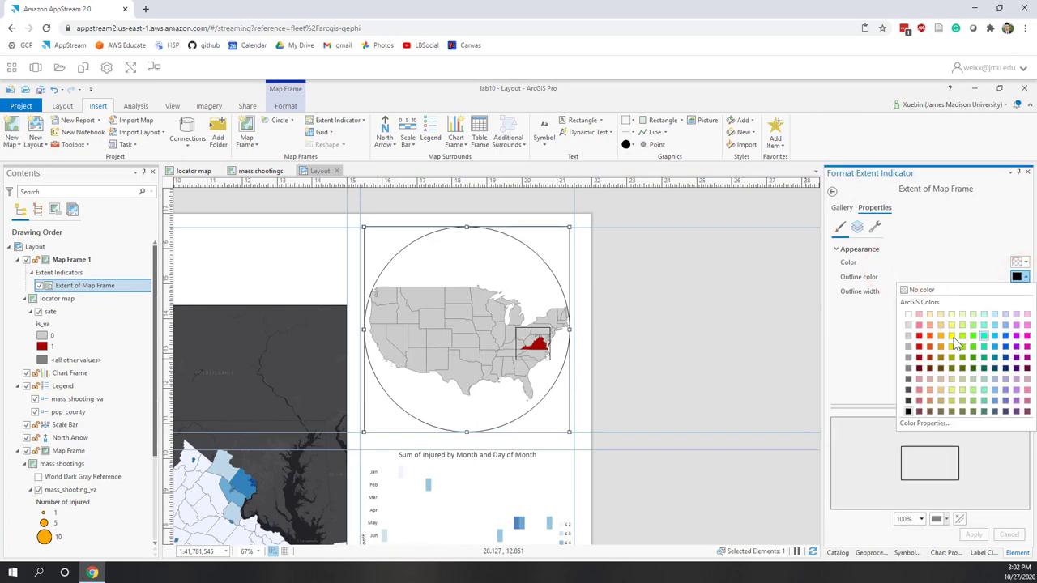
pyautogui.click(956, 337)
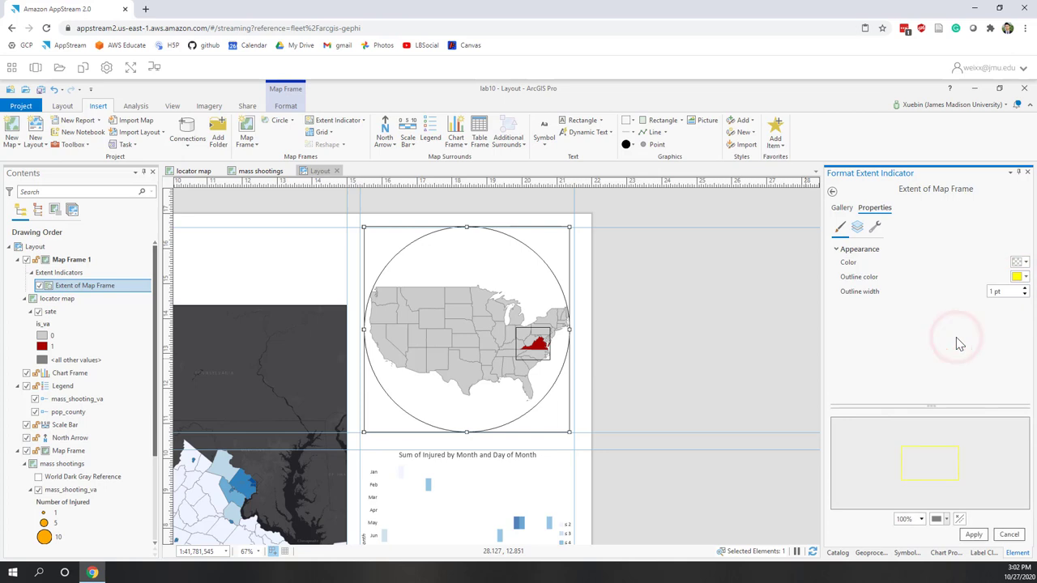
pyautogui.click(974, 534)
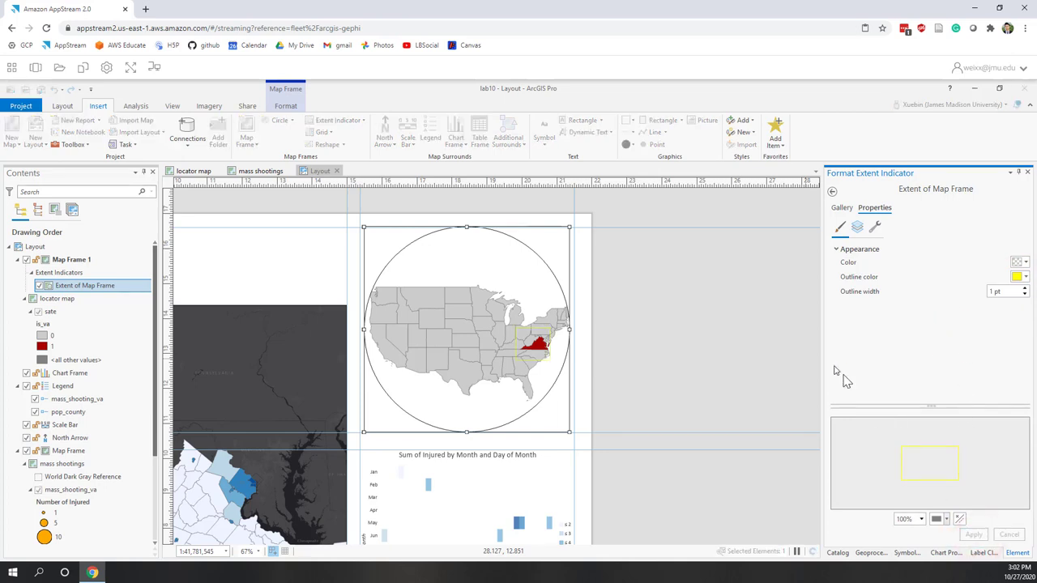
pyautogui.scroll(-2, 724, 317)
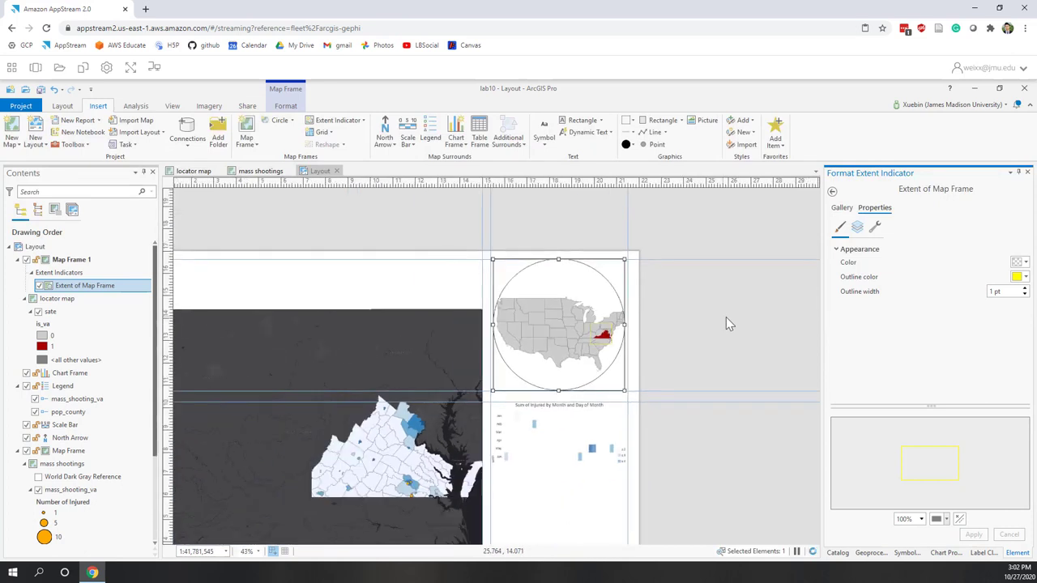
pyautogui.click(1025, 289)
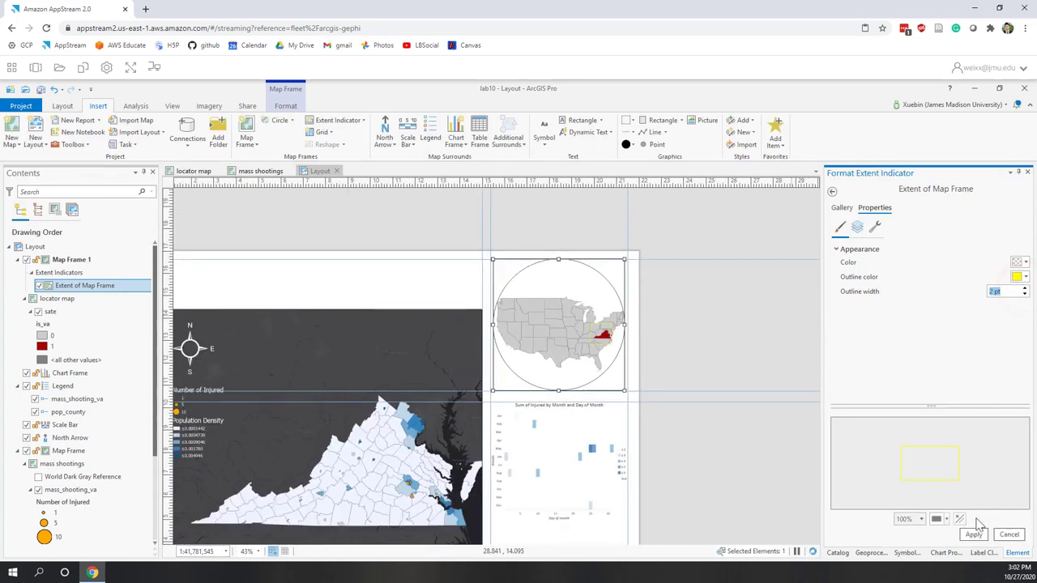
pyautogui.click(973, 535)
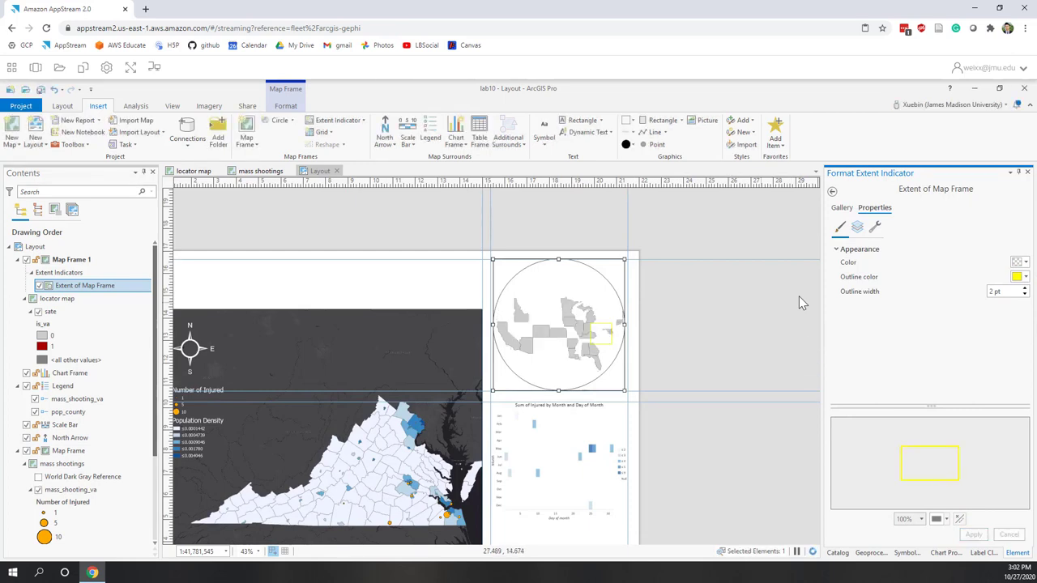
pyautogui.scroll(-2, 772, 338)
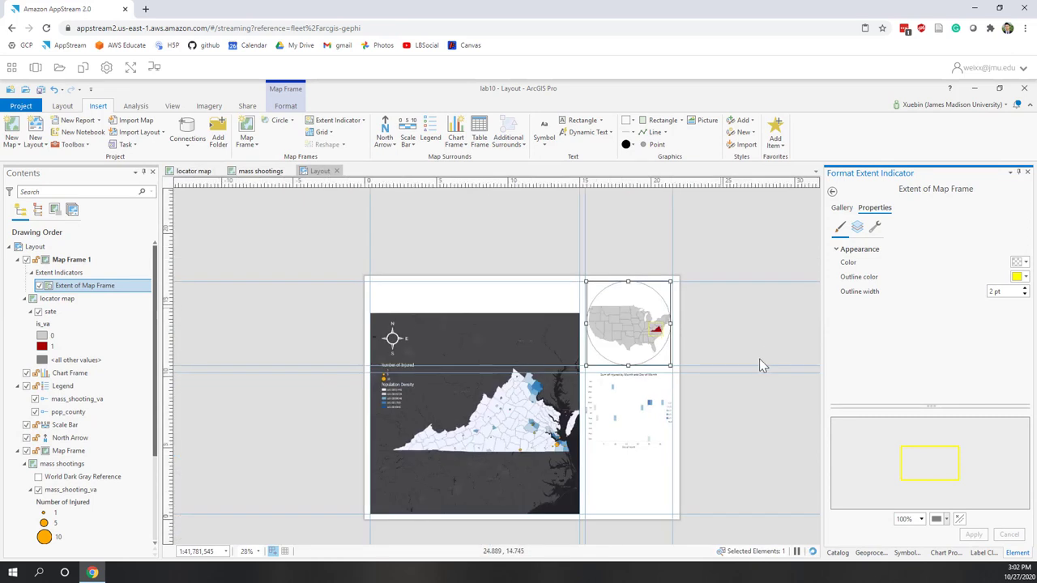
# Add the Gray Horizontal Label Graticule to the circular locator map frame.
pyautogui.scroll(2, 761, 365)
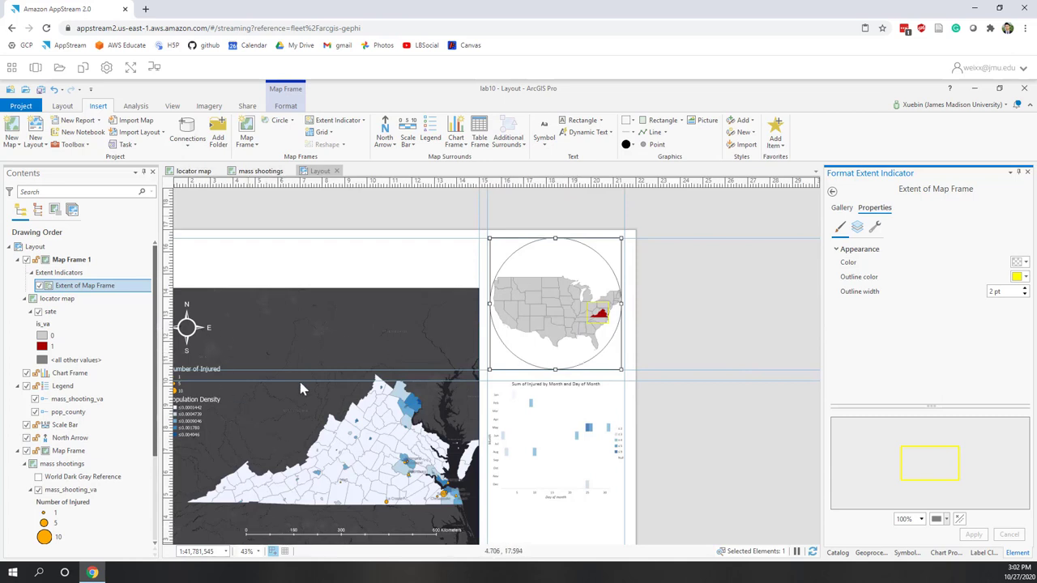
pyautogui.click(328, 136)
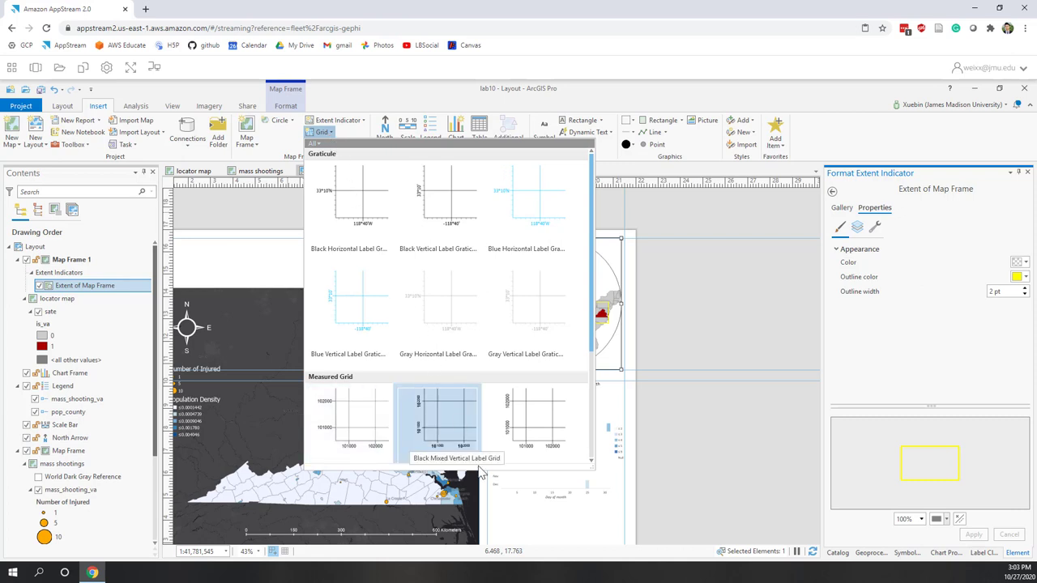
pyautogui.click(445, 324)
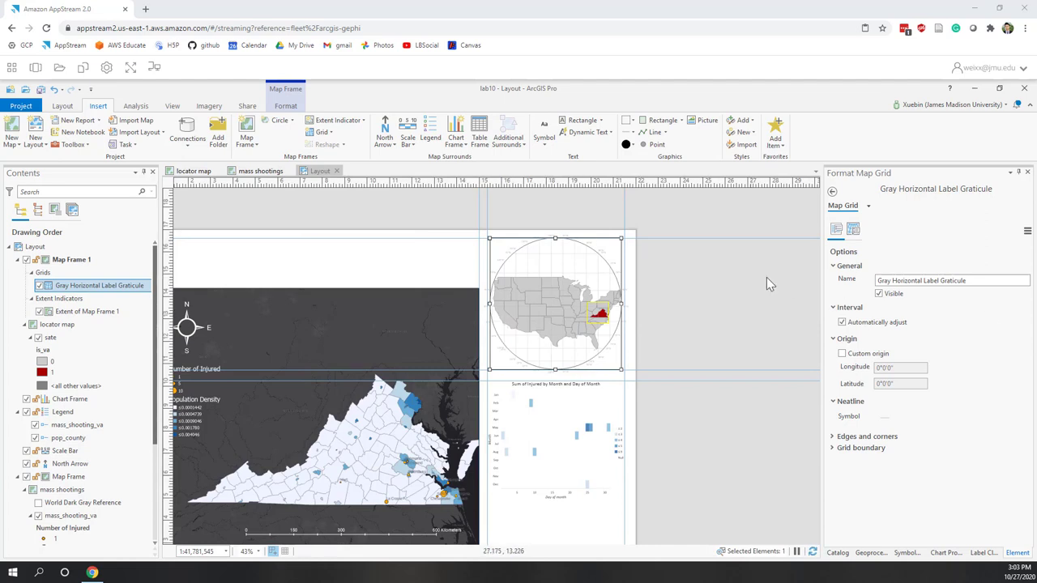
# Insert a text element in the blank strip above the main map and set its wording to "Mass Shooting in VA".
pyautogui.scroll(-3, 725, 276)
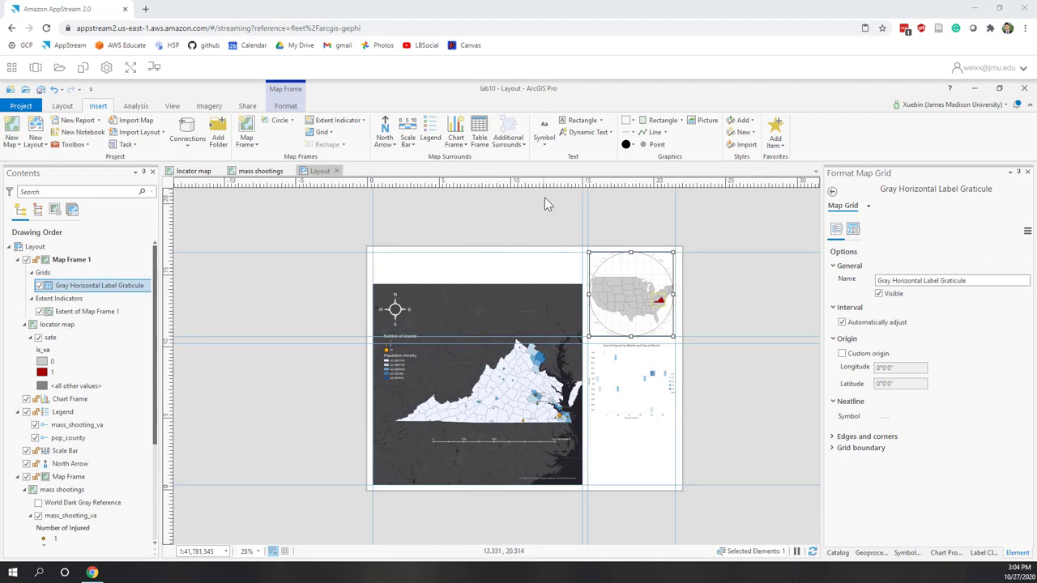
pyautogui.click(602, 120)
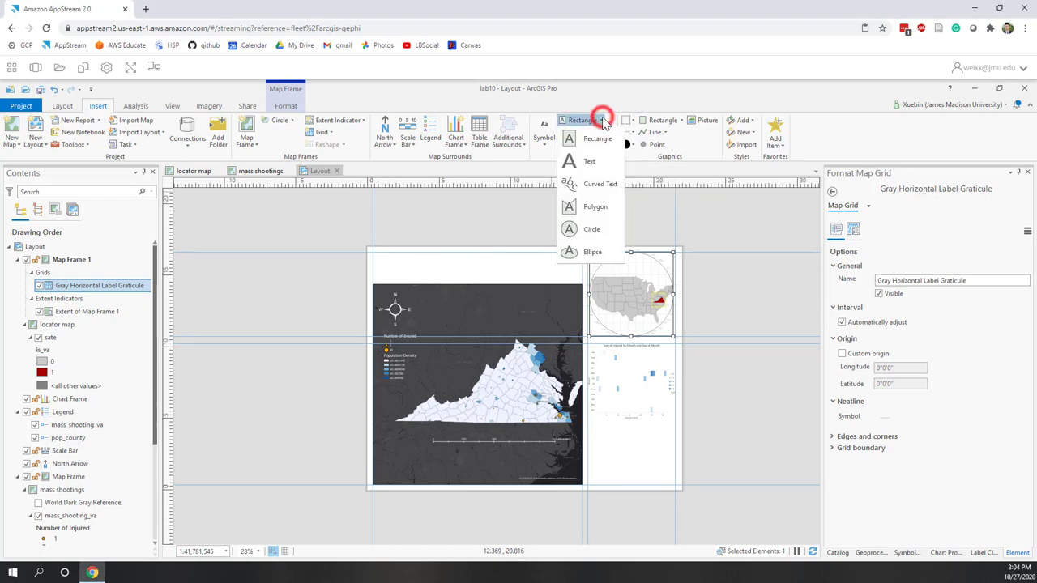
pyautogui.click(590, 163)
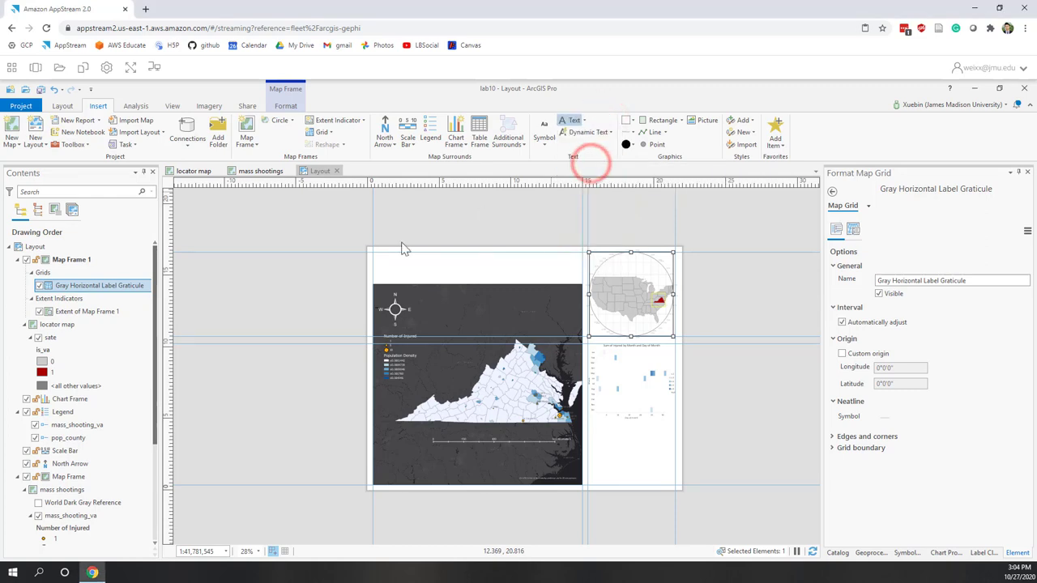
pyautogui.moveTo(374, 253); pyautogui.dragTo(583, 283)
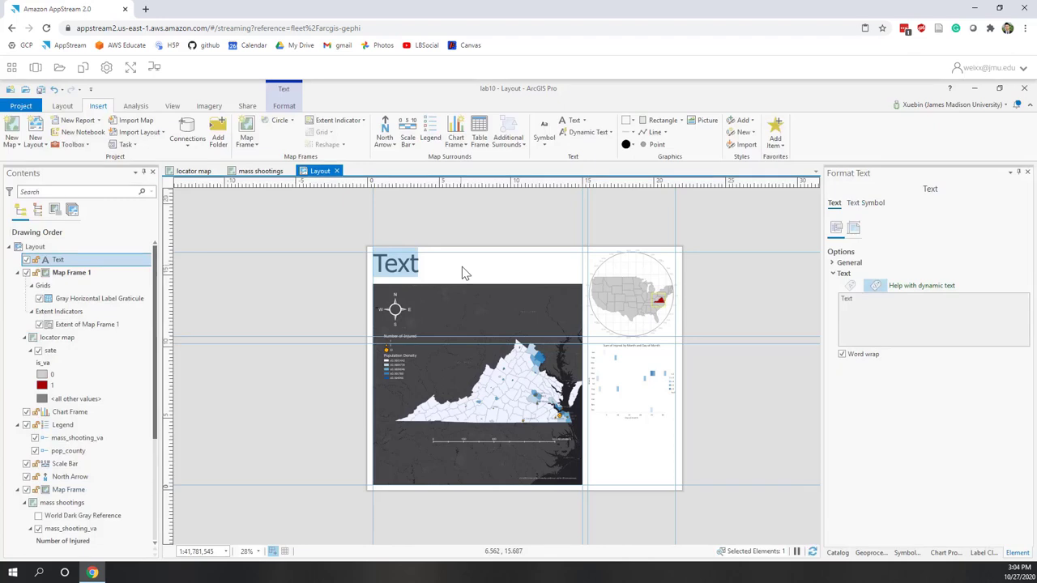
pyautogui.click(880, 306)
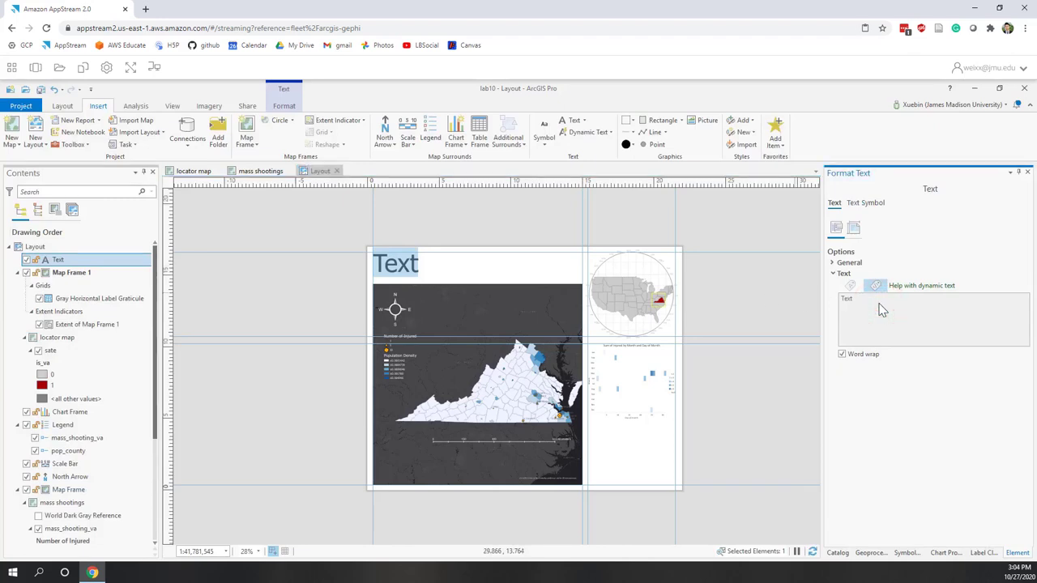
pyautogui.press('Escape')
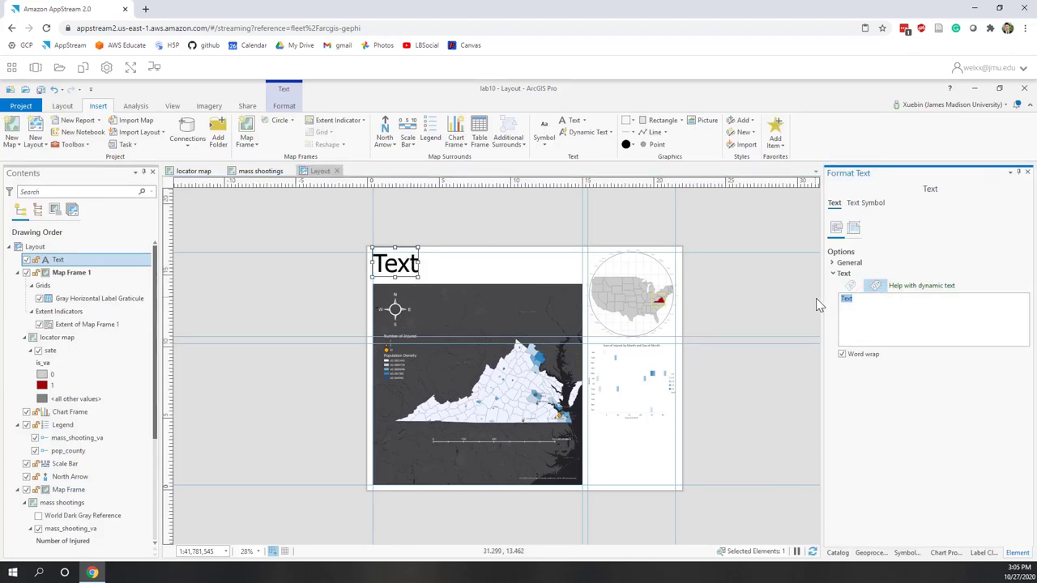
pyautogui.write('Mass Shooting in VA')
pyautogui.click(940, 447)
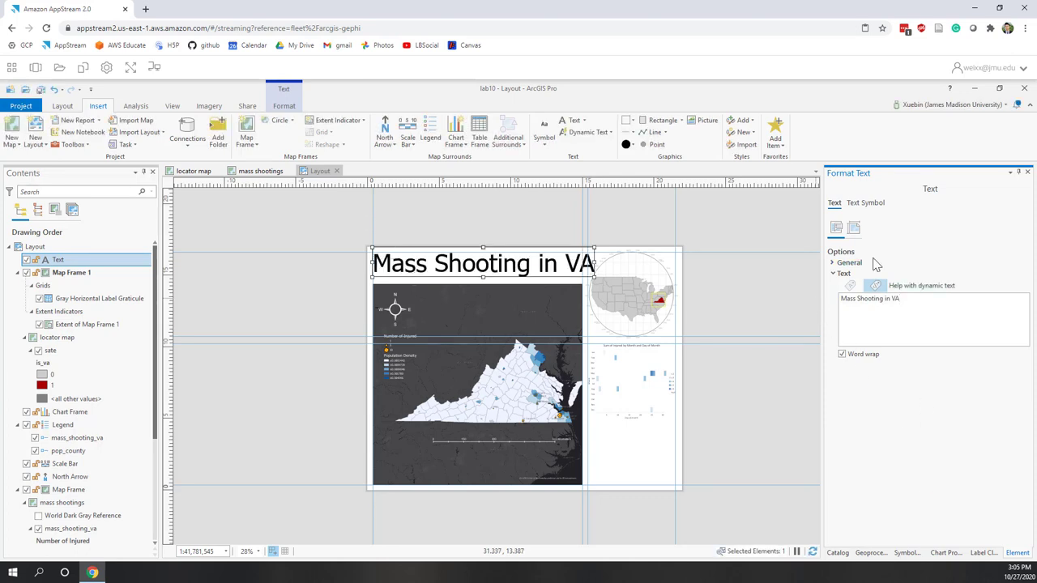
# Set the title text's font size to 120 pt, apply the symbol formatting, and deselect the title.
pyautogui.click(866, 205)
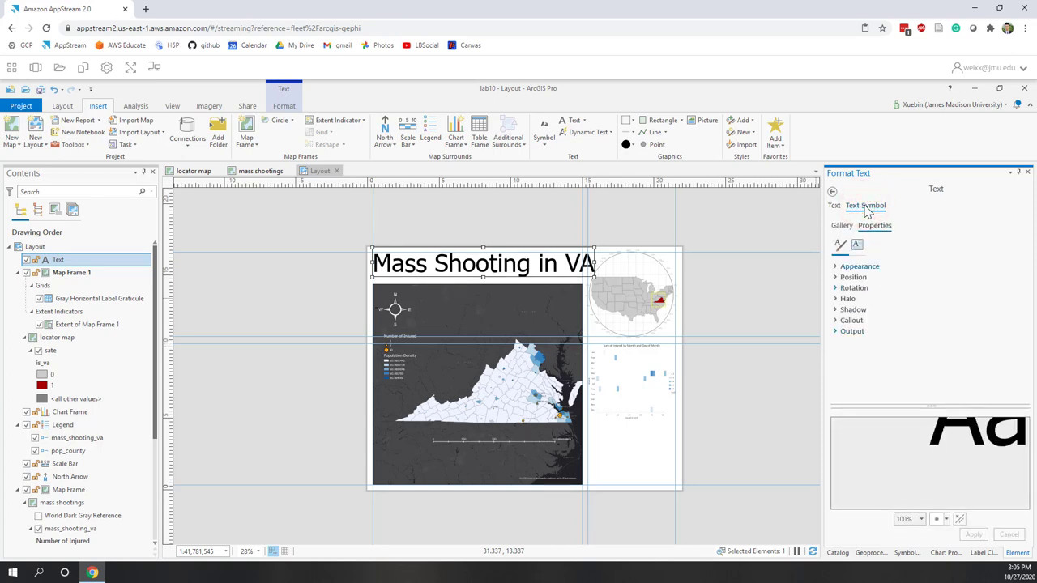
pyautogui.click(857, 268)
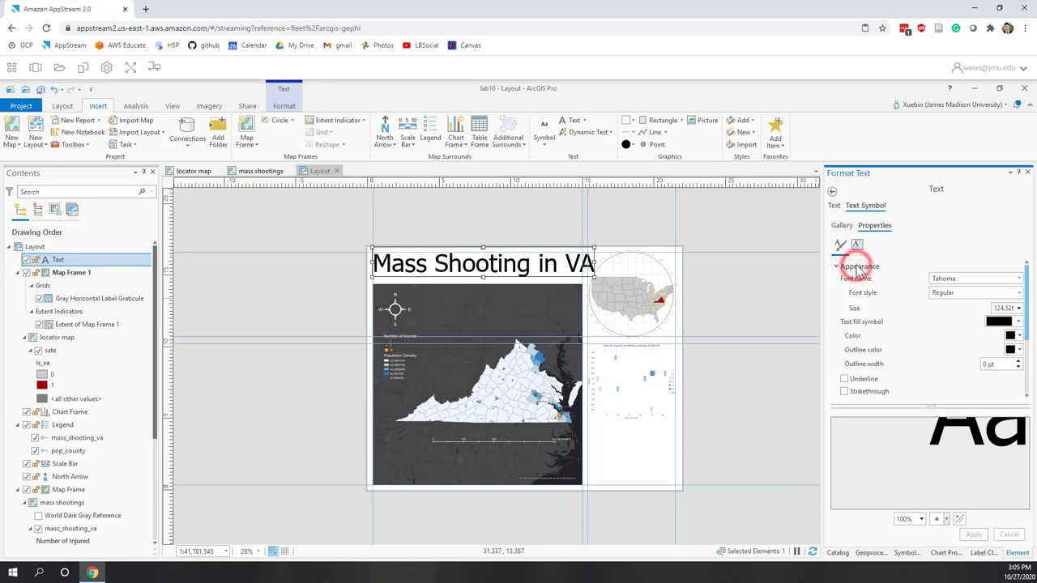
pyautogui.click(1018, 278)
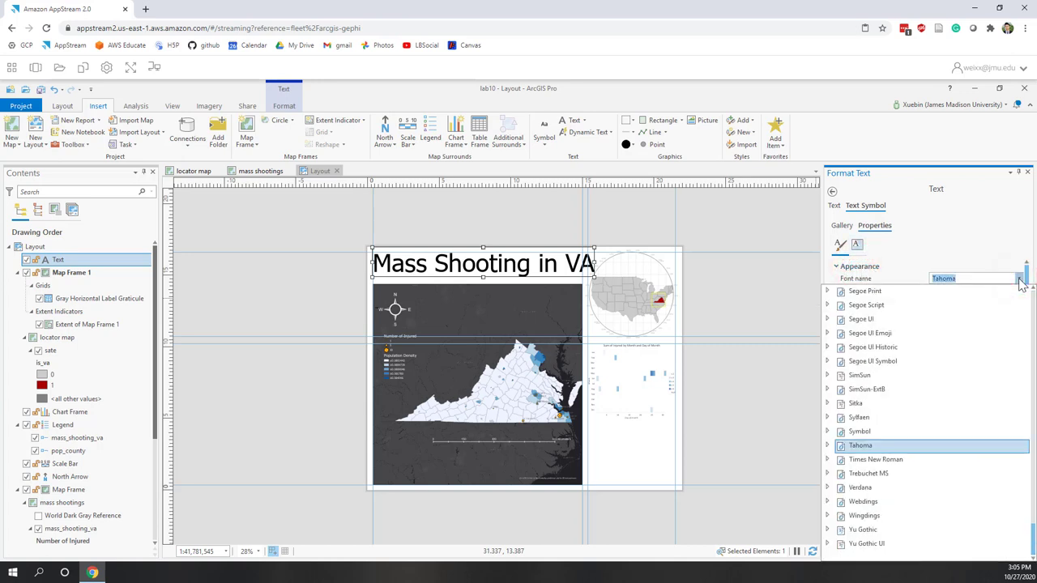
pyautogui.click(982, 245)
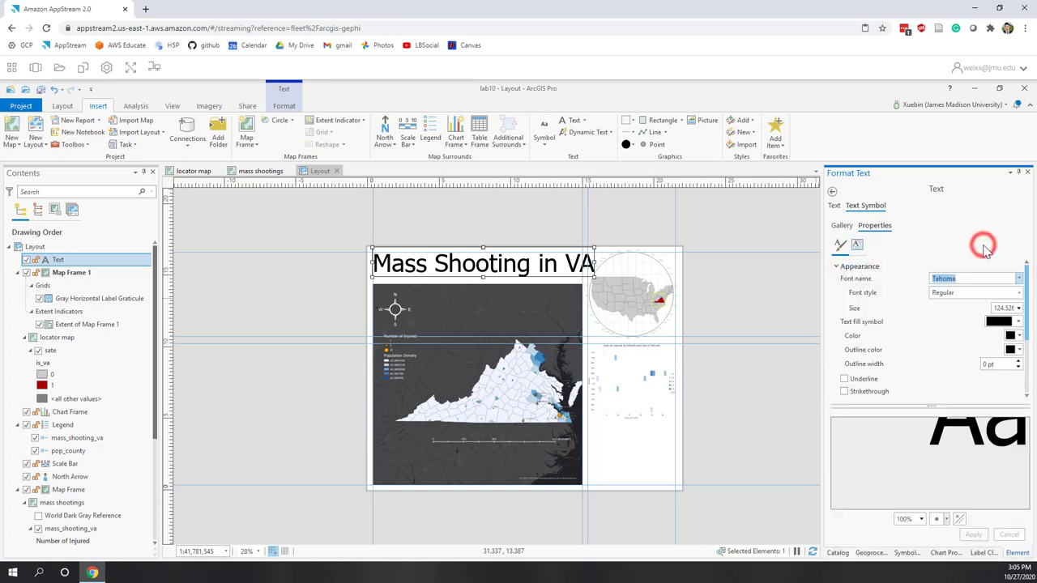
pyautogui.click(1018, 308)
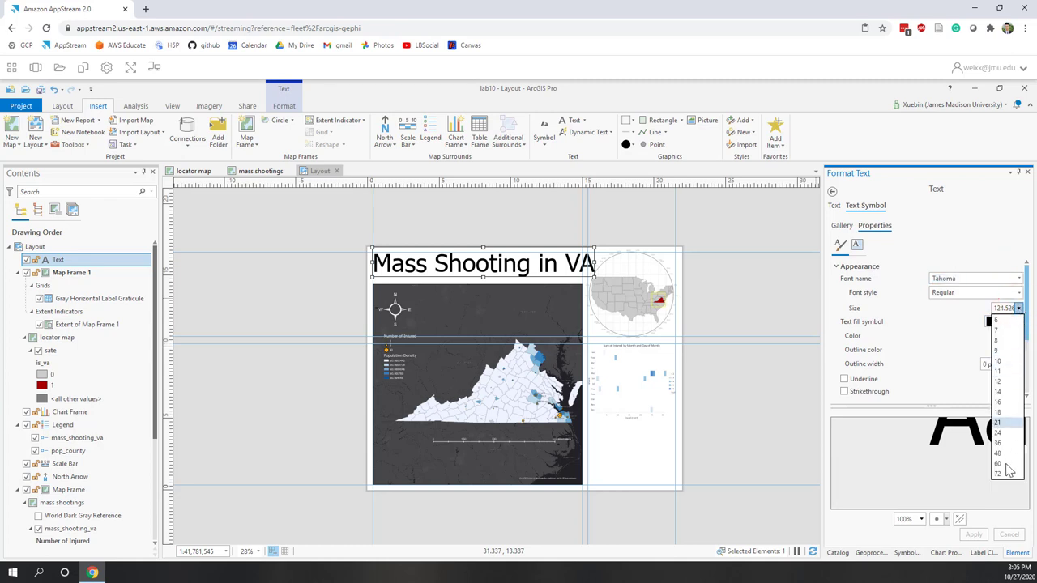
pyautogui.click(942, 341)
pyautogui.click(1001, 308)
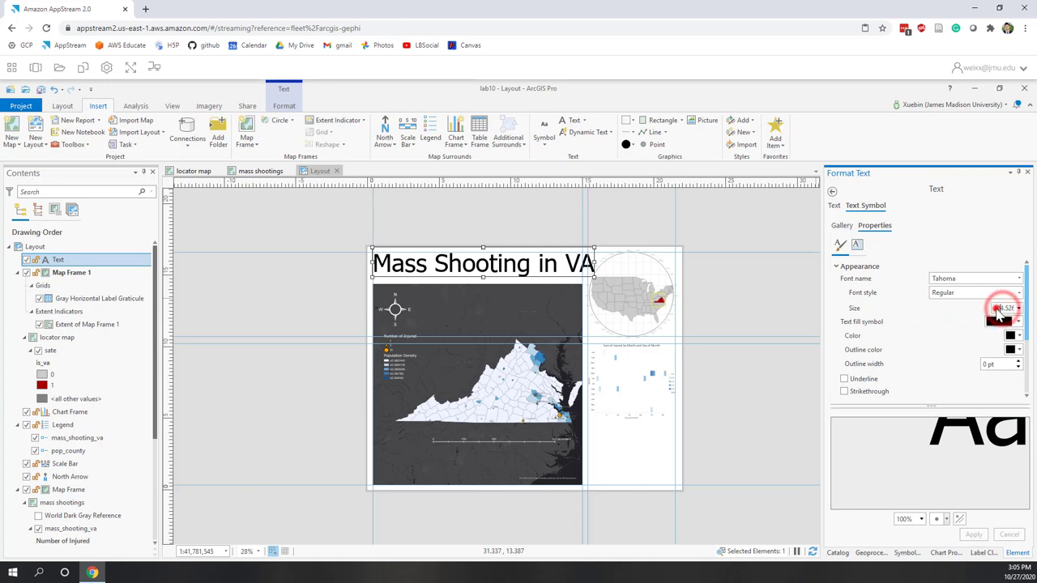
pyautogui.doubleClick(998, 309)
pyautogui.write('12')
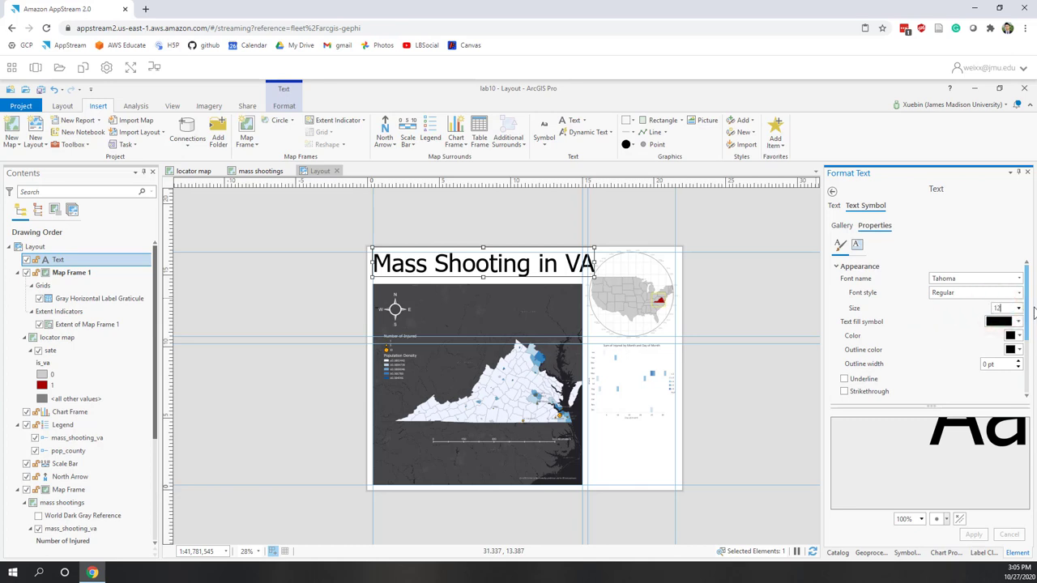
pyautogui.write('0')
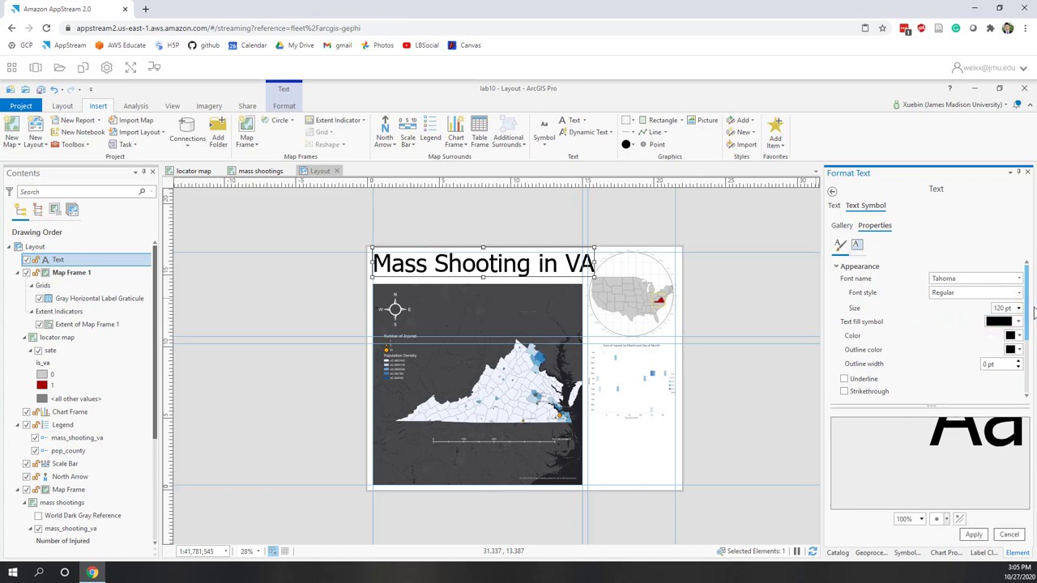
pyautogui.click(759, 372)
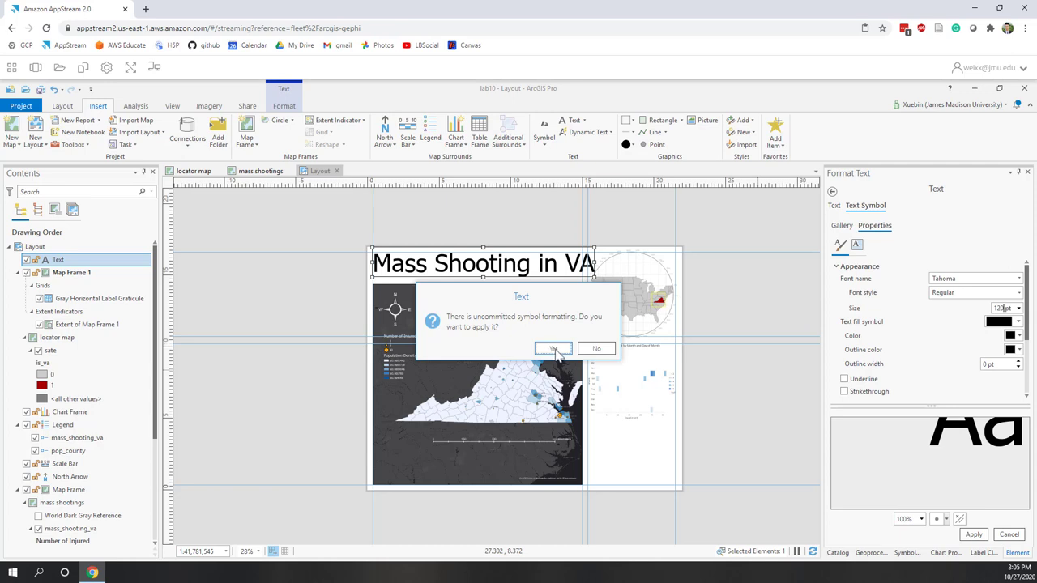
pyautogui.click(555, 350)
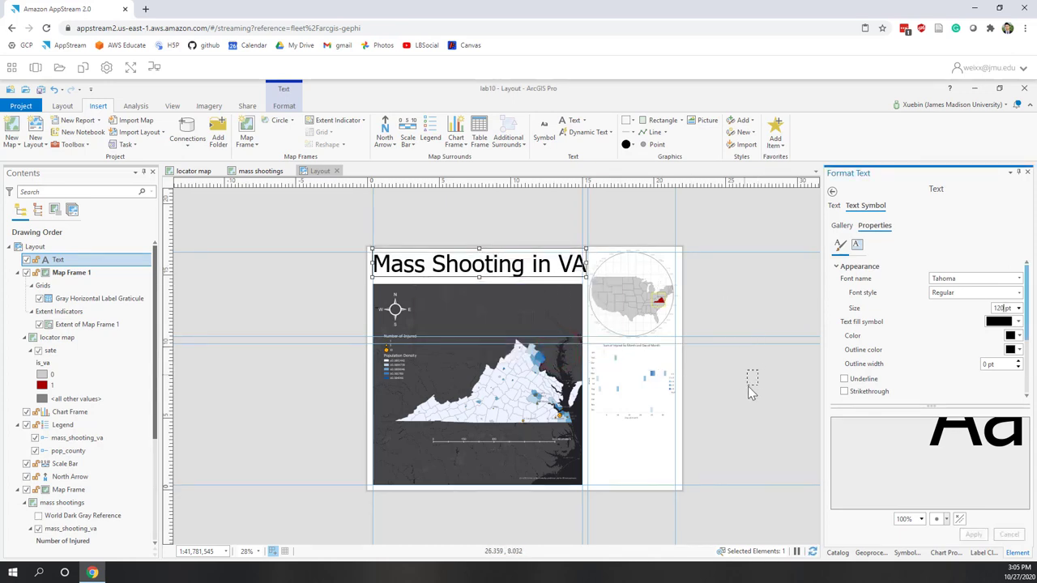
pyautogui.moveTo(749, 387); pyautogui.dragTo(998, 316)
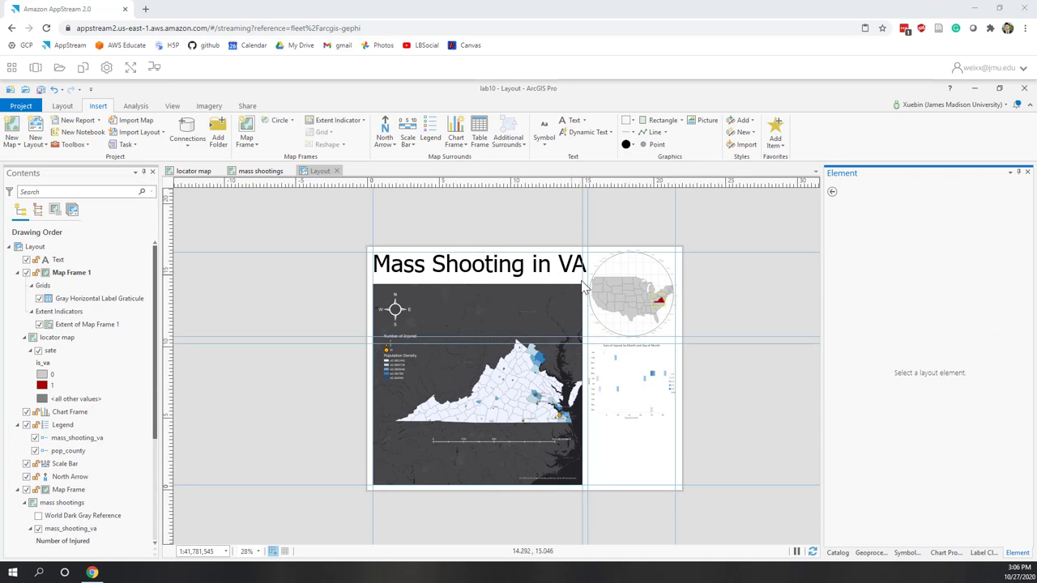
# Insert the Spatial Reference dynamic text in the empty area below the chart, between the vertical guides.
pyautogui.click(610, 132)
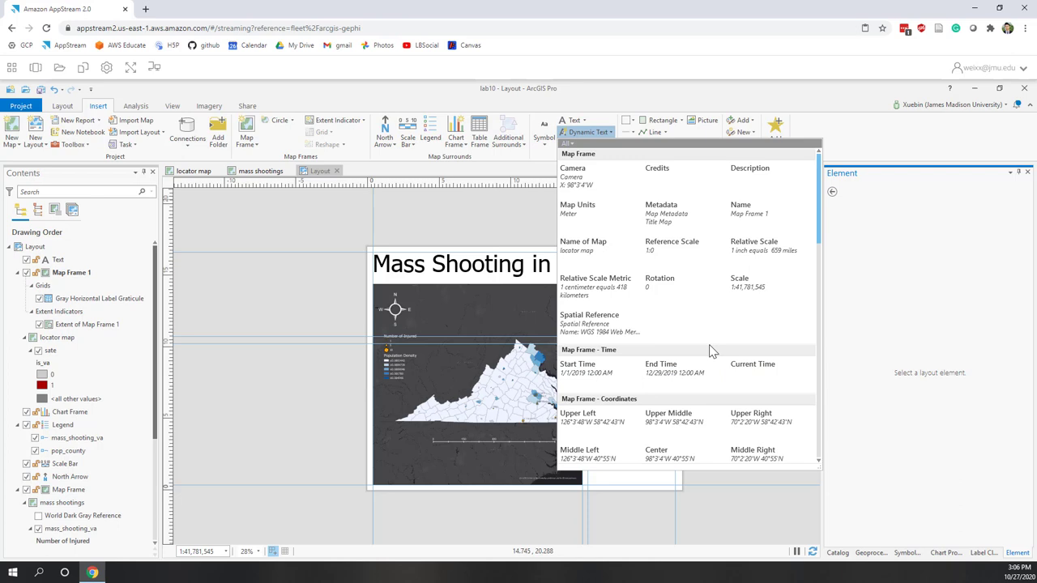
pyautogui.click(599, 328)
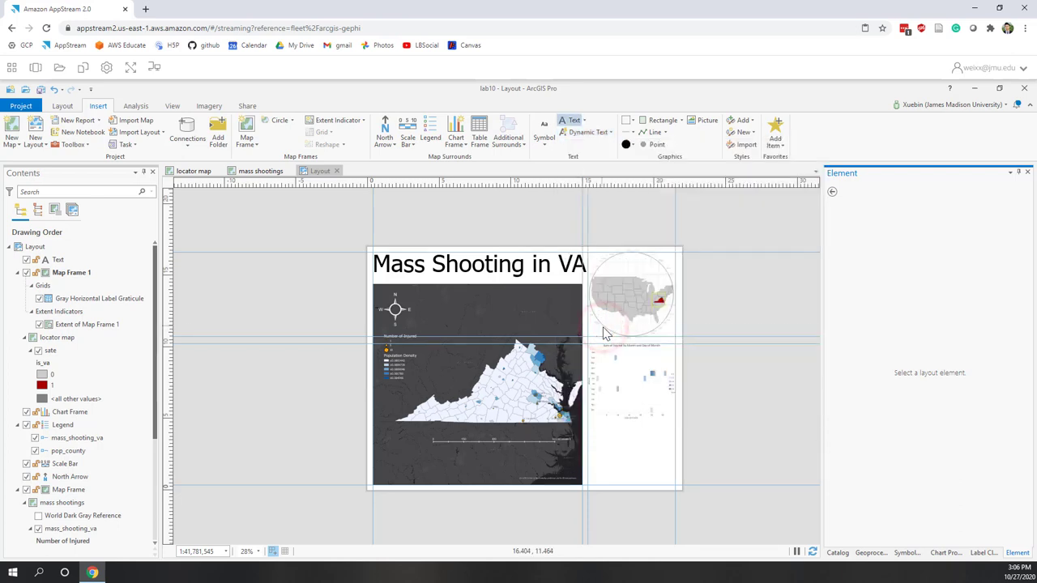
pyautogui.moveTo(589, 420); pyautogui.dragTo(679, 455)
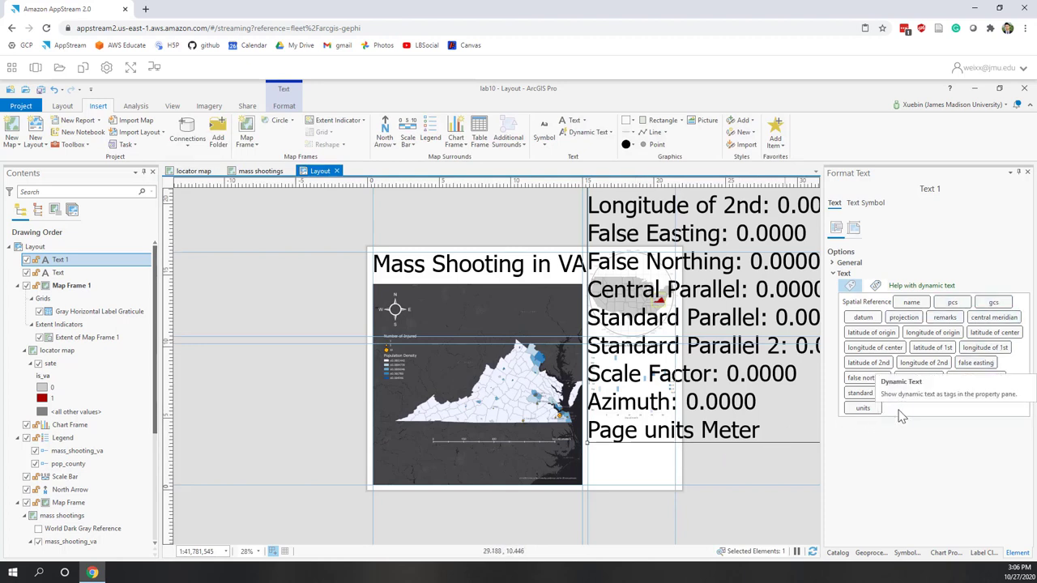
# Remove every dynamic tag after the name tag from the spatial reference text.
pyautogui.moveTo(960, 410); pyautogui.dragTo(936, 304)
pyautogui.press('Delete')
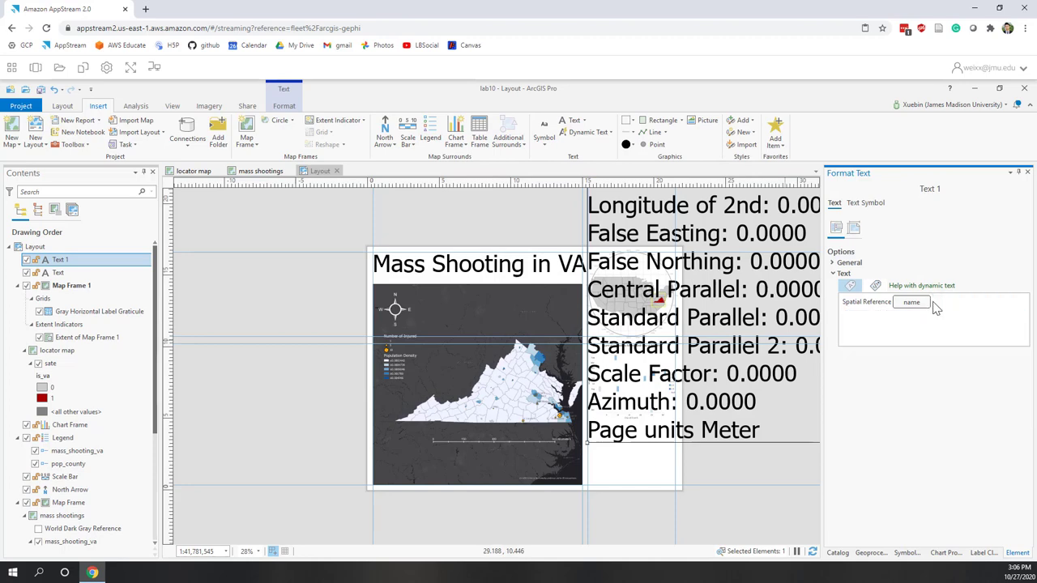
pyautogui.click(879, 433)
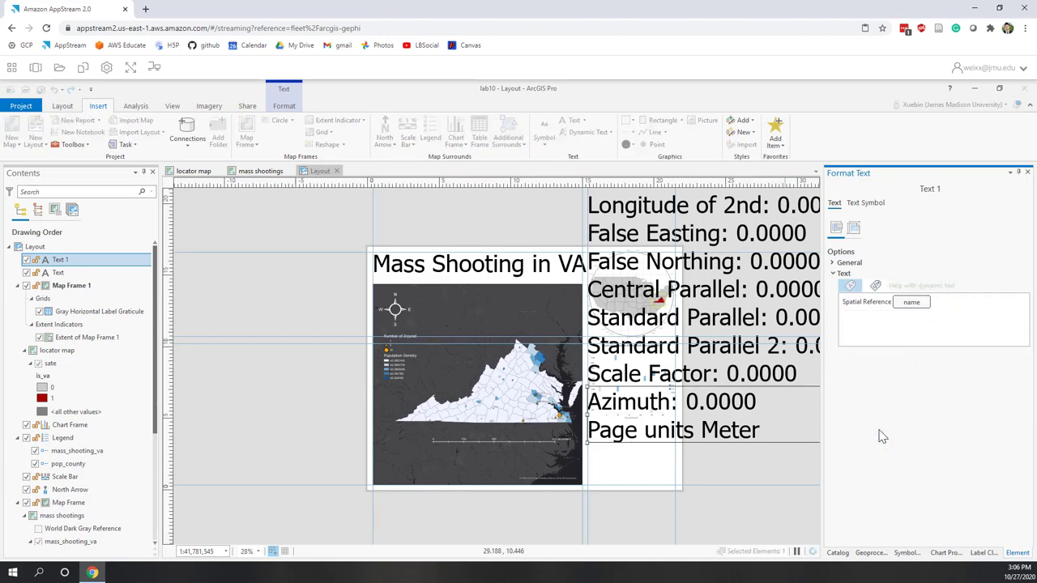
pyautogui.click(700, 425)
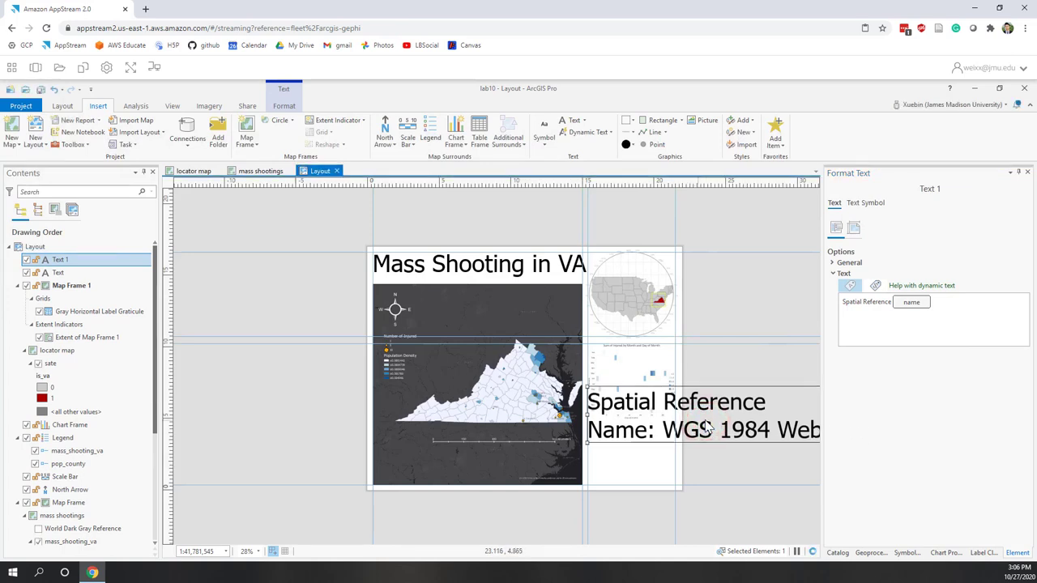
# Set the spatial reference text's font size to 16 pt, deselect it, and check its fit below the chart.
pyautogui.click(284, 105)
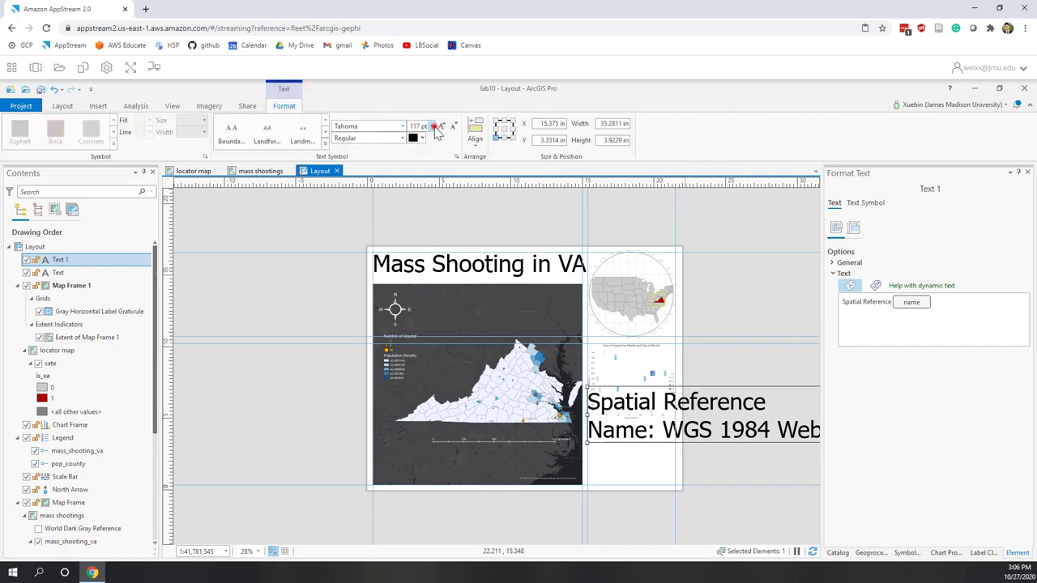
pyautogui.click(432, 126)
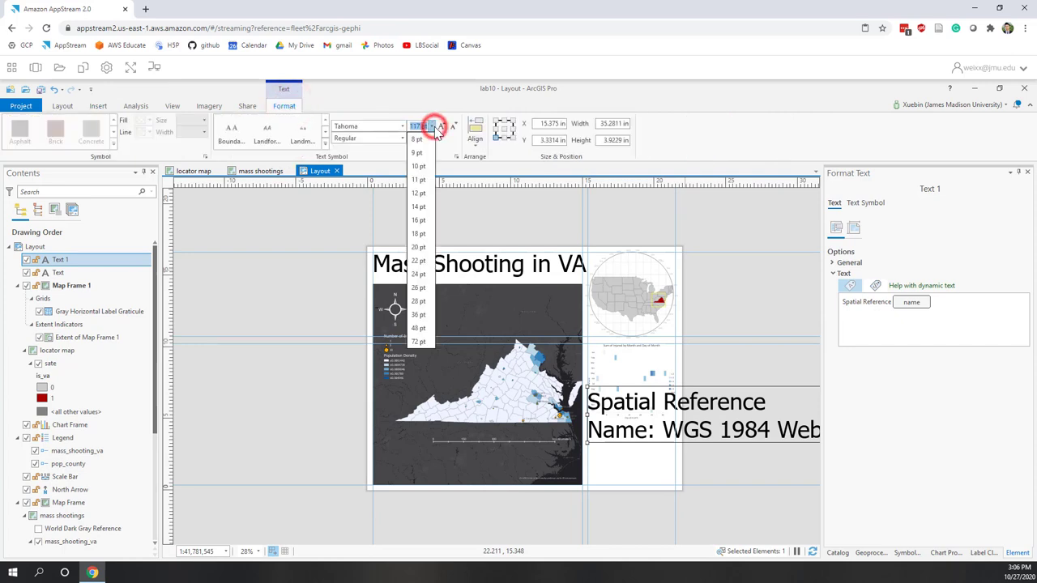
pyautogui.click(422, 220)
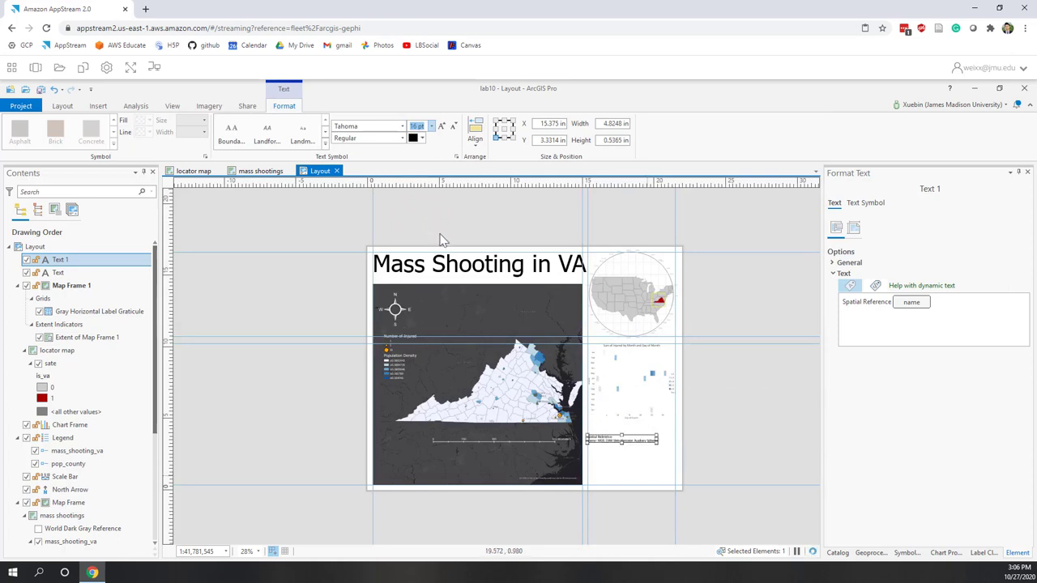
pyautogui.click(731, 453)
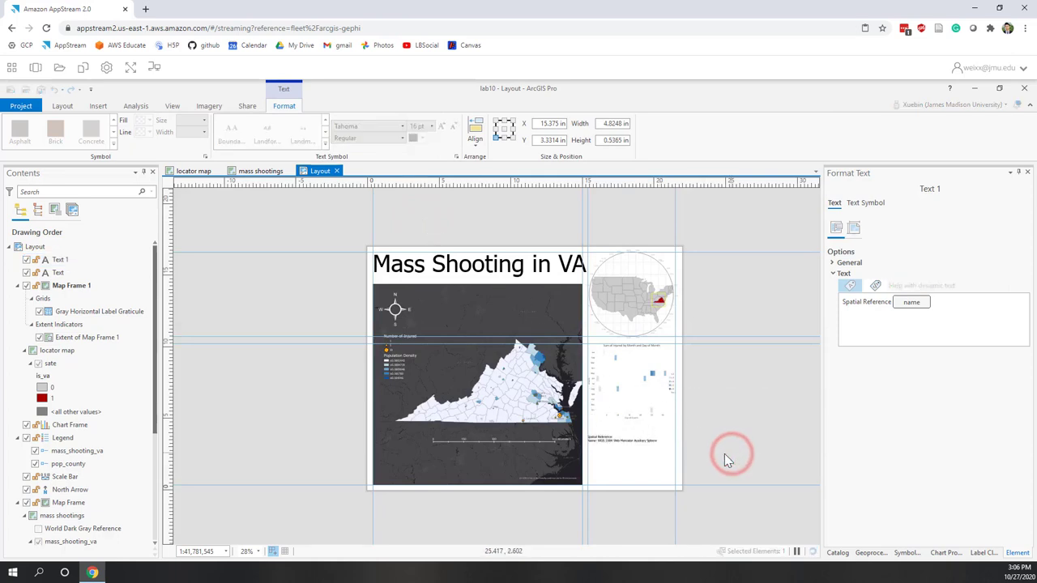
pyautogui.scroll(2, 640, 455)
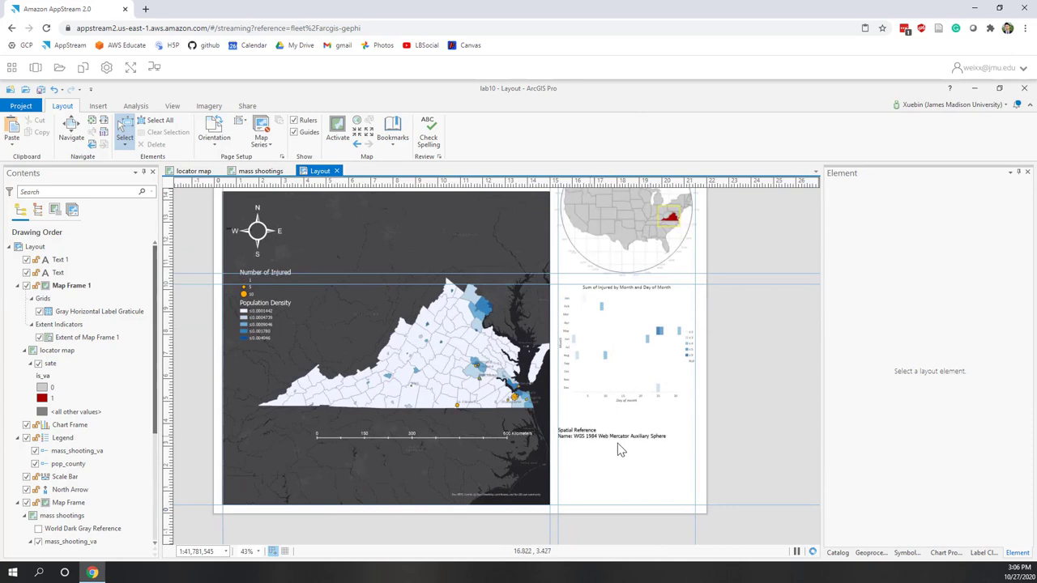
pyautogui.scroll(-2, 597, 448)
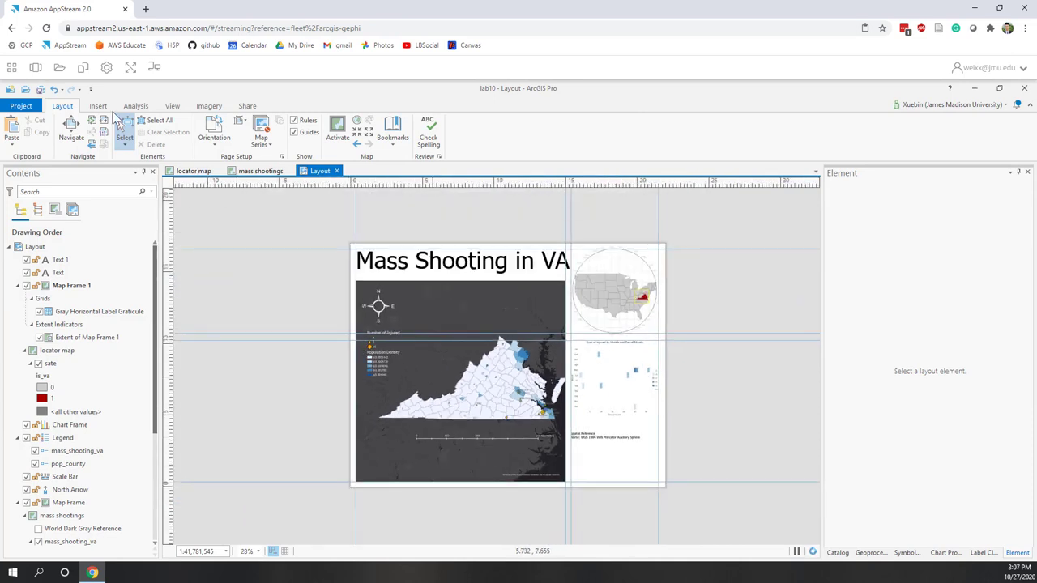
pyautogui.click(97, 107)
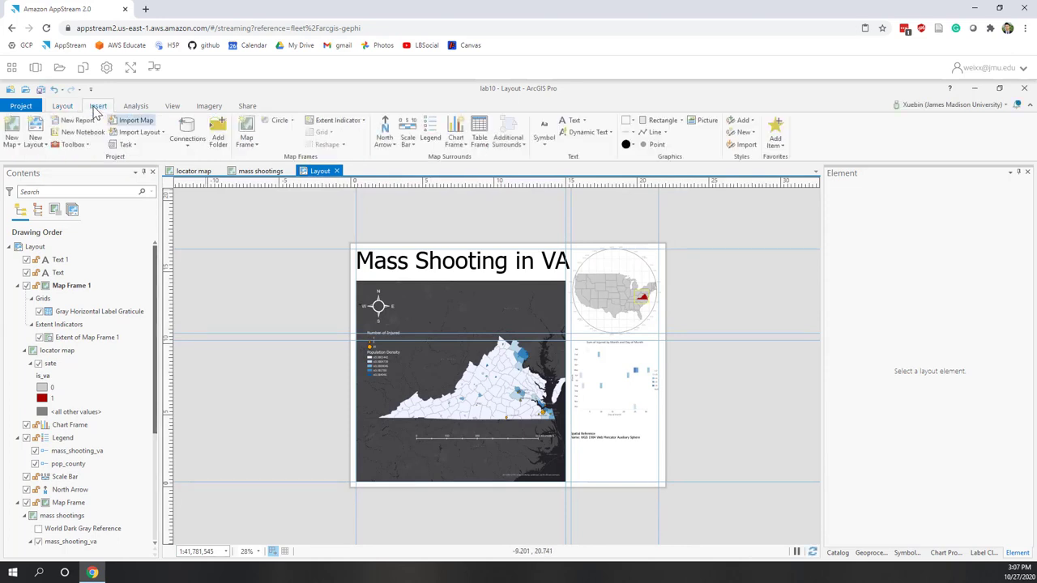
pyautogui.click(577, 120)
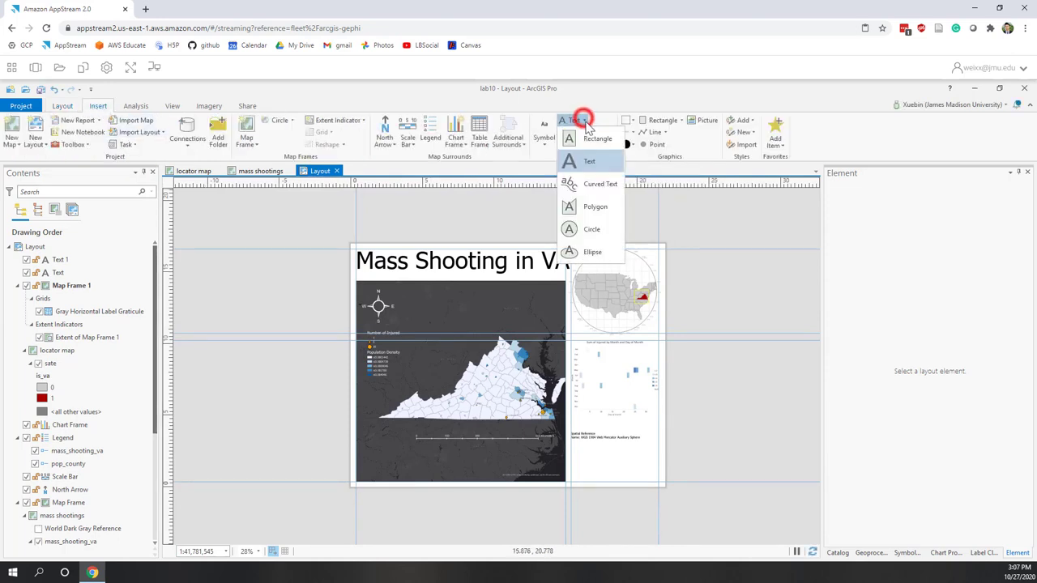
pyautogui.click(597, 139)
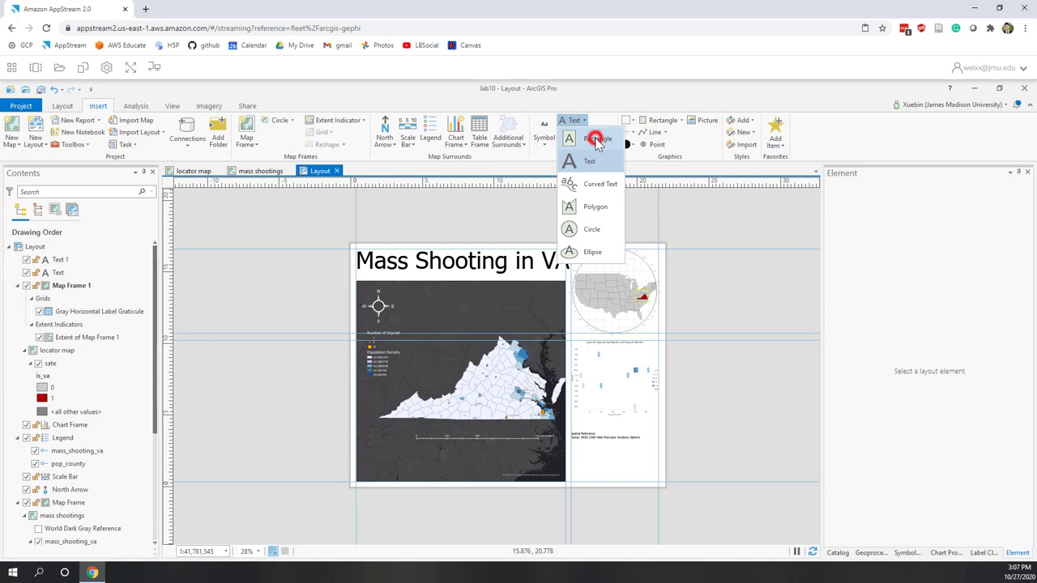
pyautogui.moveTo(571, 448); pyautogui.dragTo(658, 466)
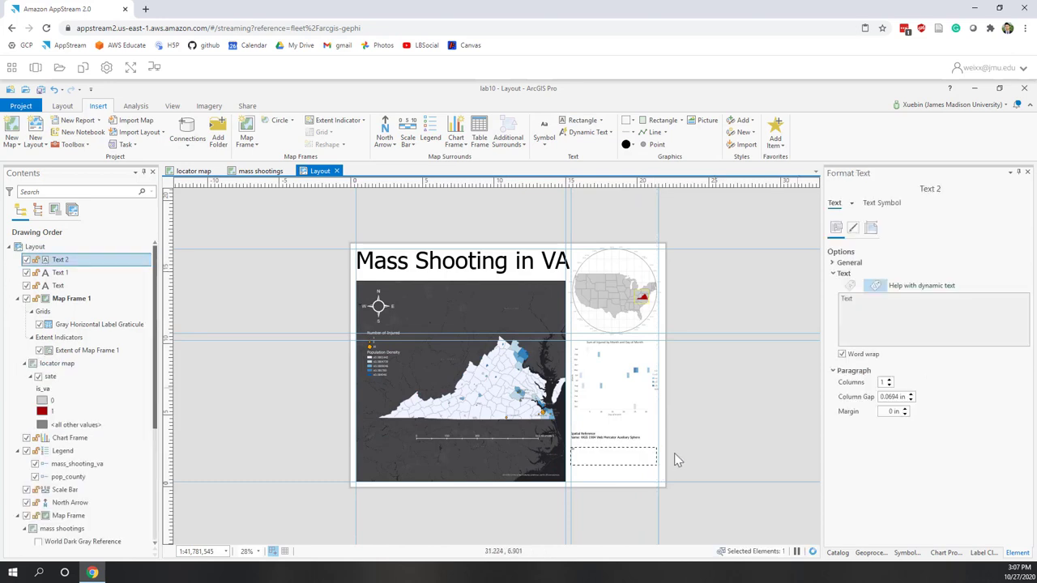
pyautogui.click(863, 304)
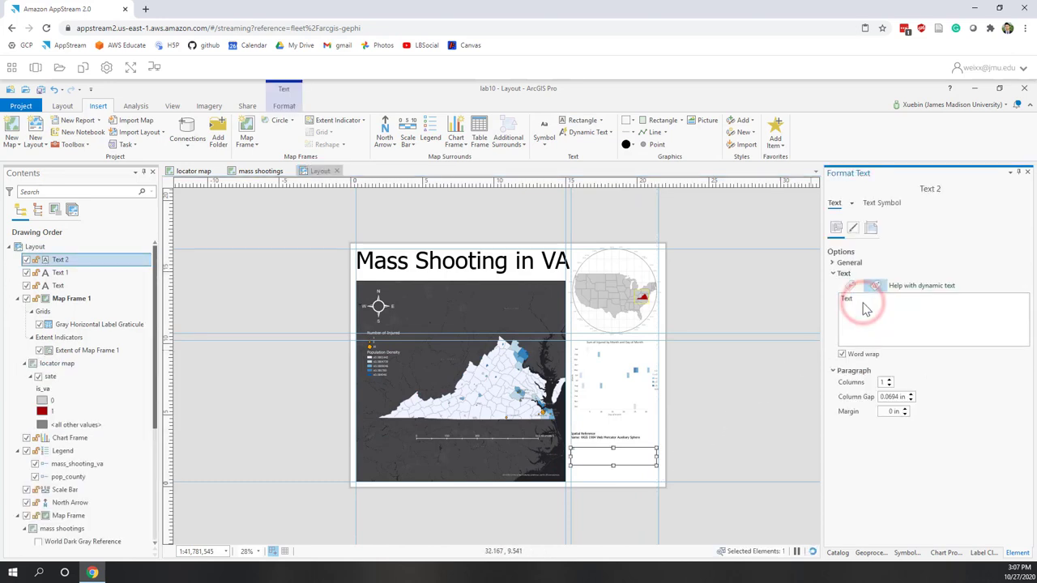
pyautogui.doubleClick(864, 302)
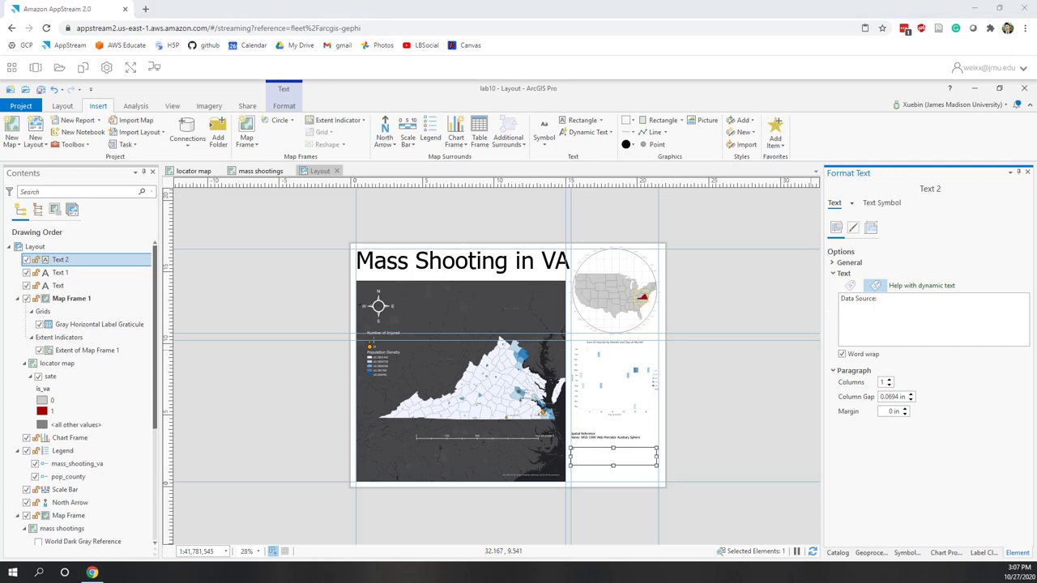
pyautogui.click(903, 303)
pyautogui.write('https://www.gunviolencearchive.org/')
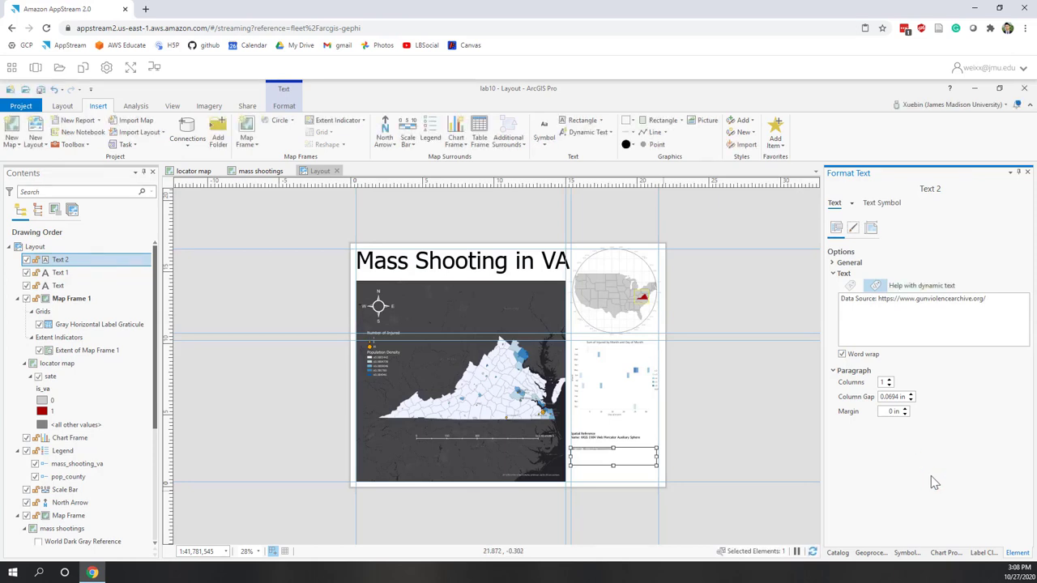
# Set the data source text's font size to 16 pt and deselect the text box.
pyautogui.click(288, 108)
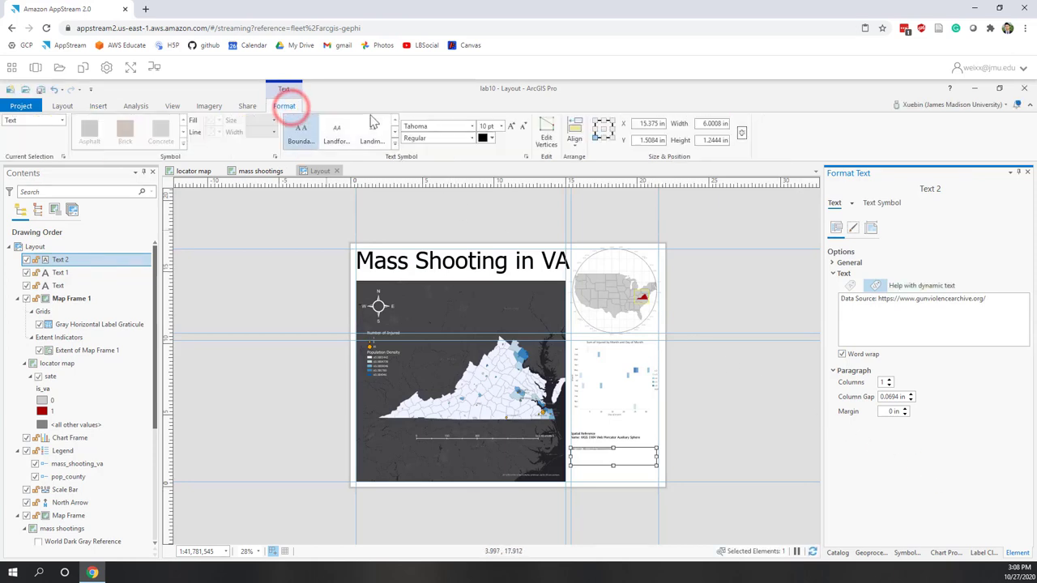
pyautogui.click(500, 128)
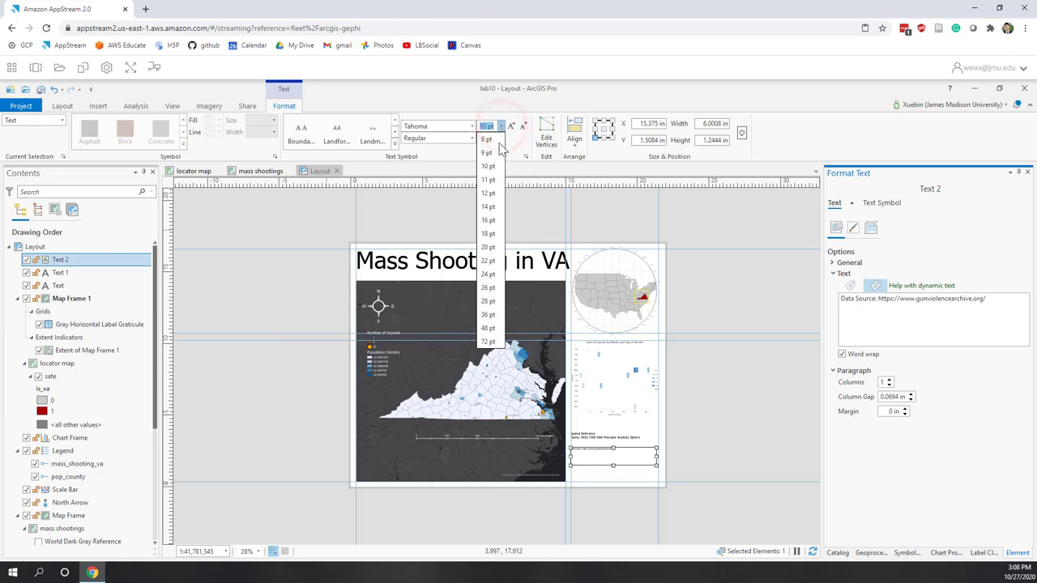
pyautogui.click(489, 219)
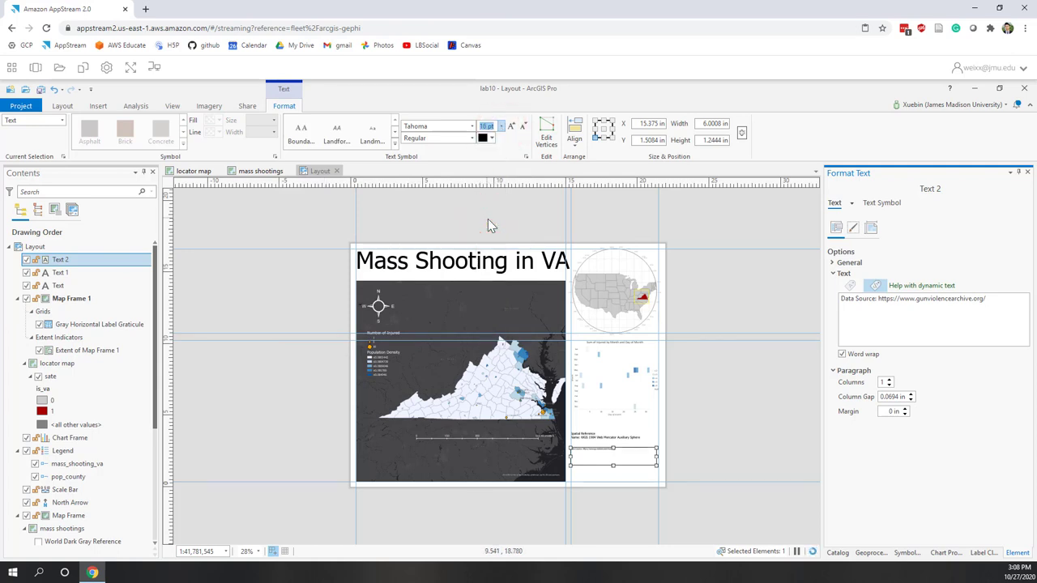
pyautogui.click(699, 443)
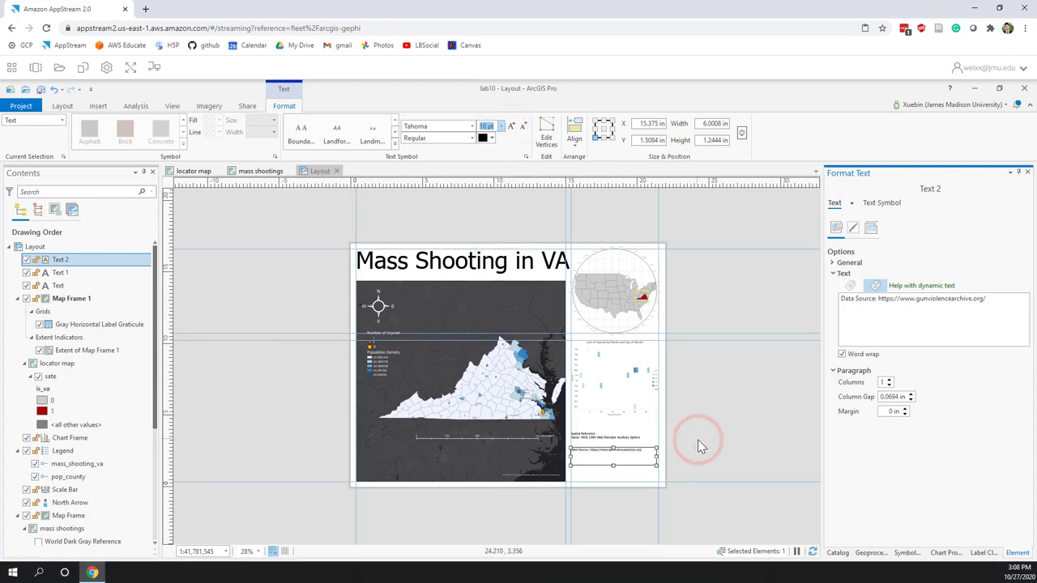
# Draw a rectangle graphic about 21.13 in wide and 16.26 in high along the outer guides, enclosing all layout elements.
pyautogui.click(98, 106)
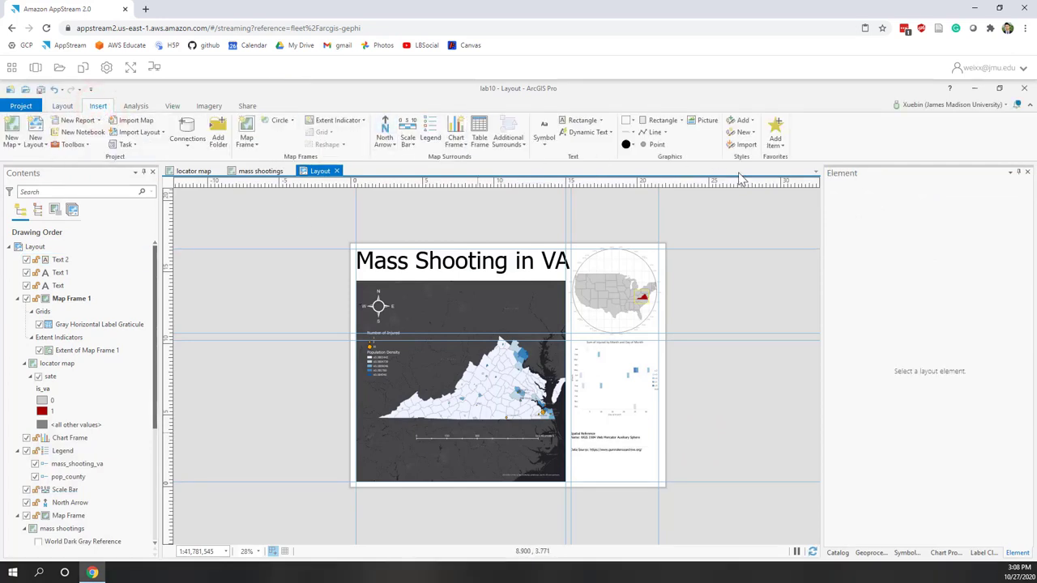
pyautogui.click(668, 133)
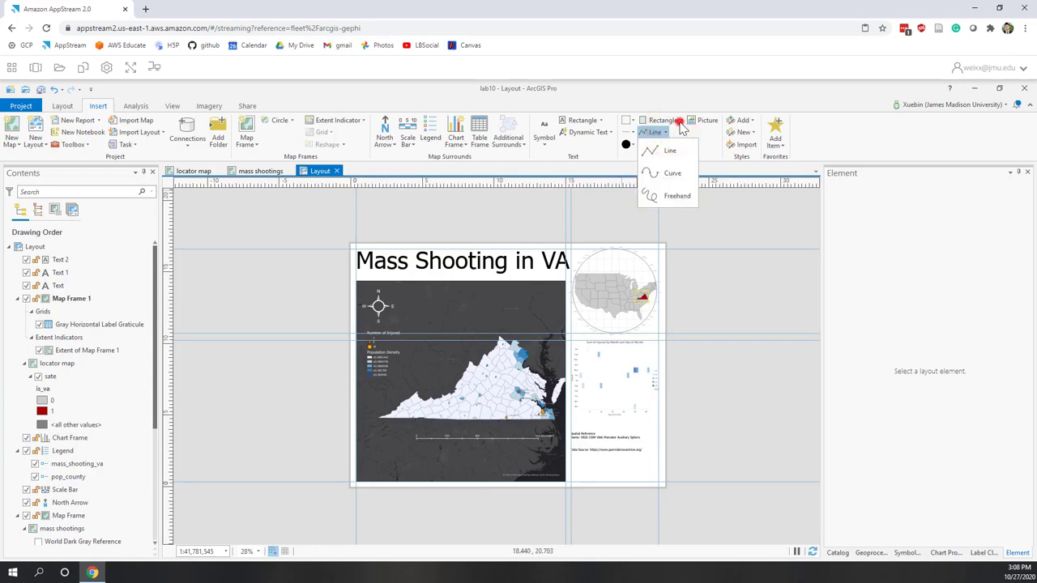
pyautogui.click(678, 121)
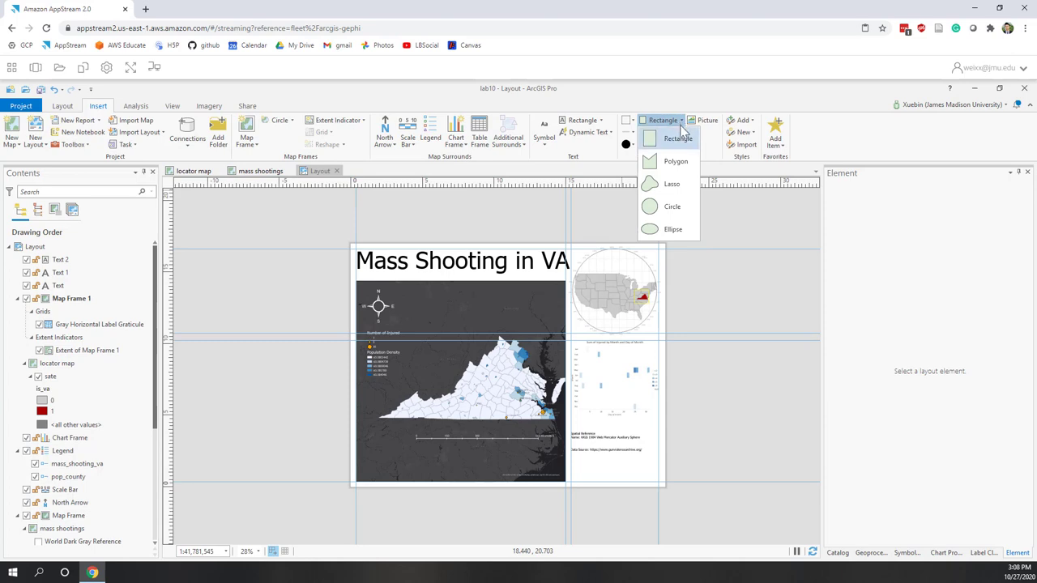
pyautogui.click(682, 140)
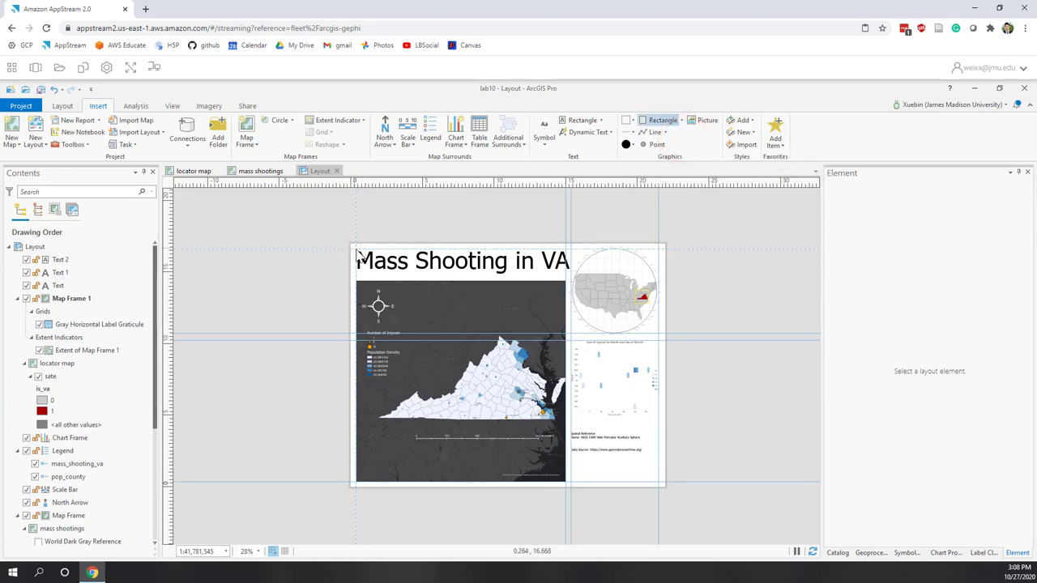
pyautogui.moveTo(356, 248); pyautogui.dragTo(661, 488)
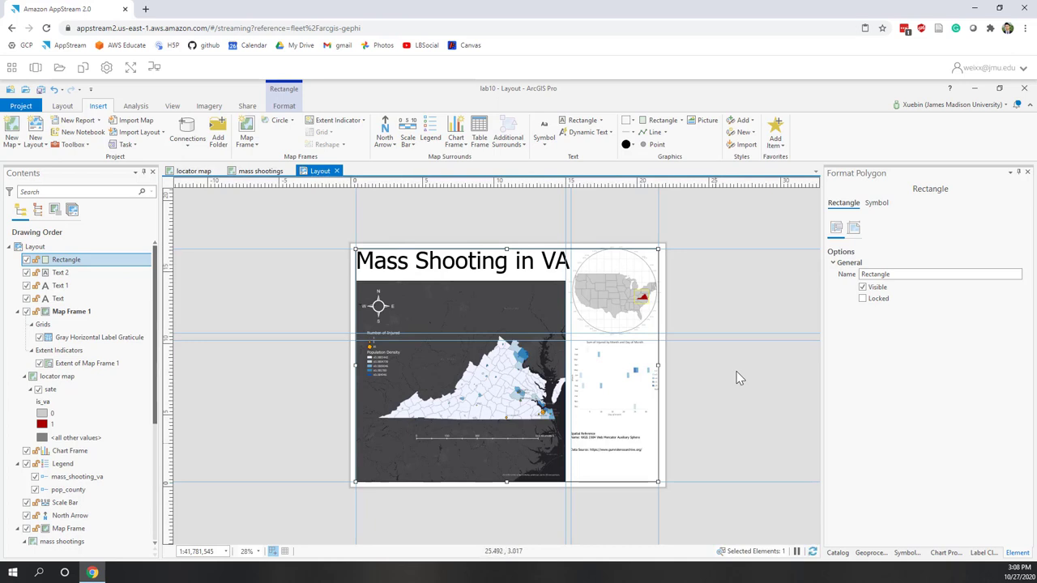
# Open the enclosing rectangle's symbol properties and examine its outline at the lower and upper corners of the page.
pyautogui.click(876, 204)
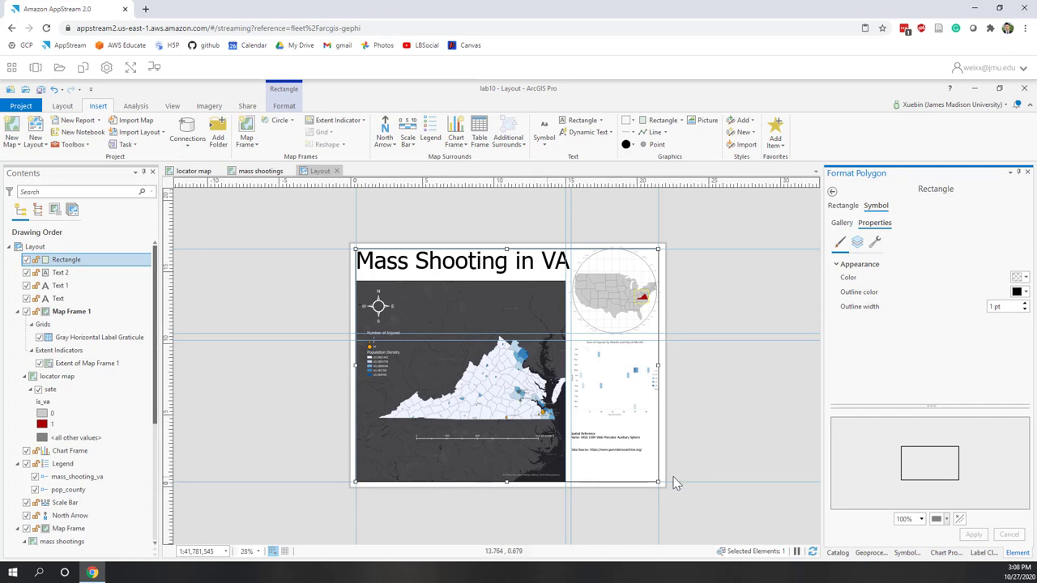
pyautogui.scroll(3, 676, 484)
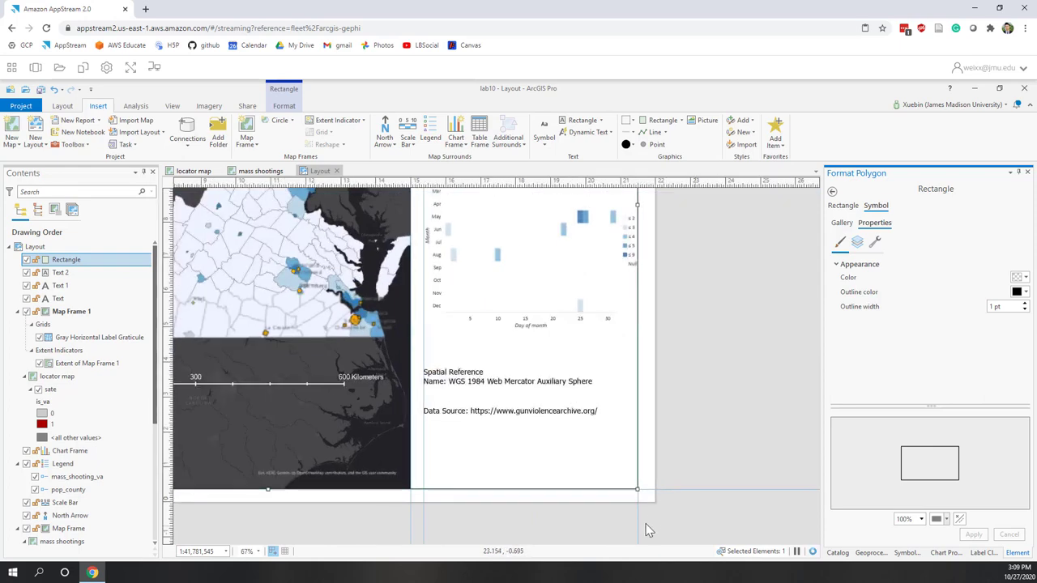
pyautogui.scroll(-2, 646, 530)
pyautogui.scroll(-1, 646, 531)
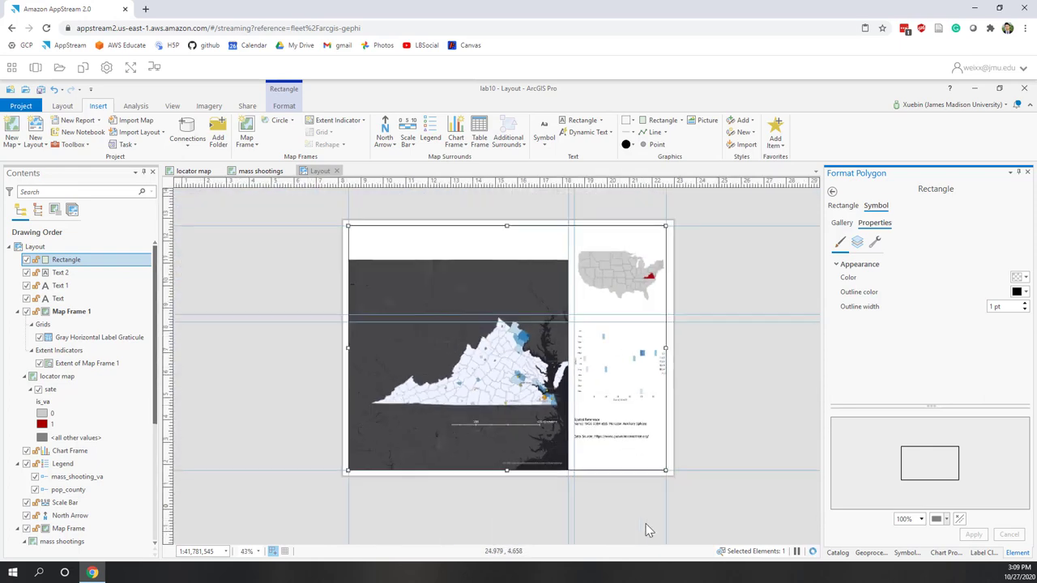
pyautogui.scroll(4, 645, 527)
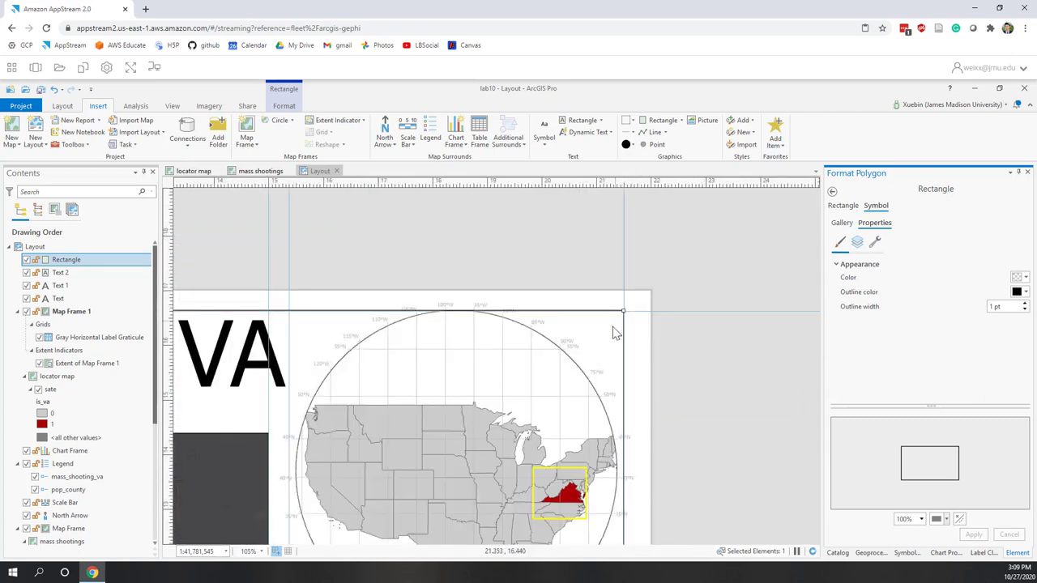
# Try to select the circular locator map frame directly on the page, beneath the enclosing rectangle.
pyautogui.click(505, 356)
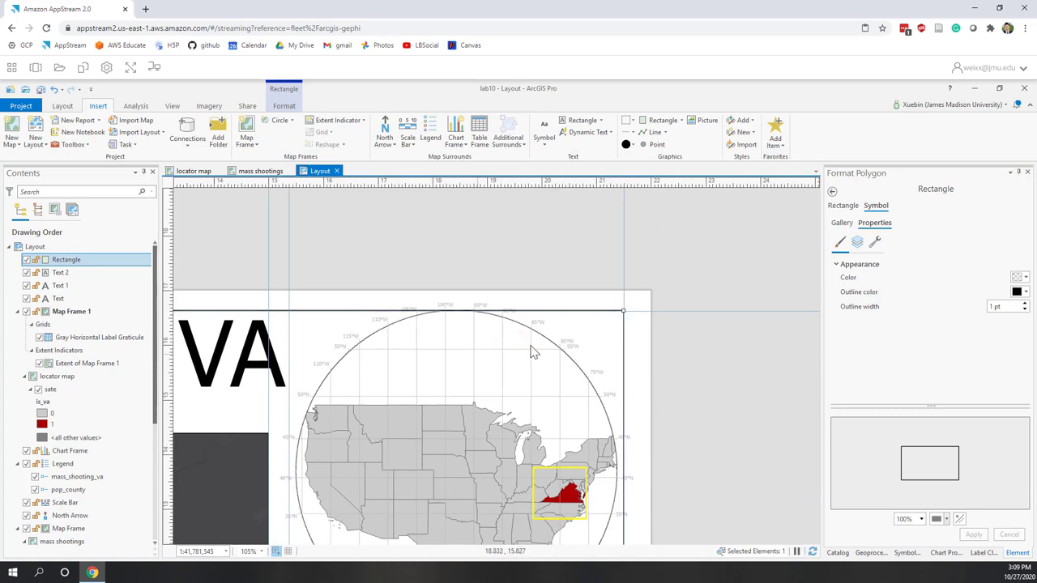
pyautogui.scroll(-3, 533, 351)
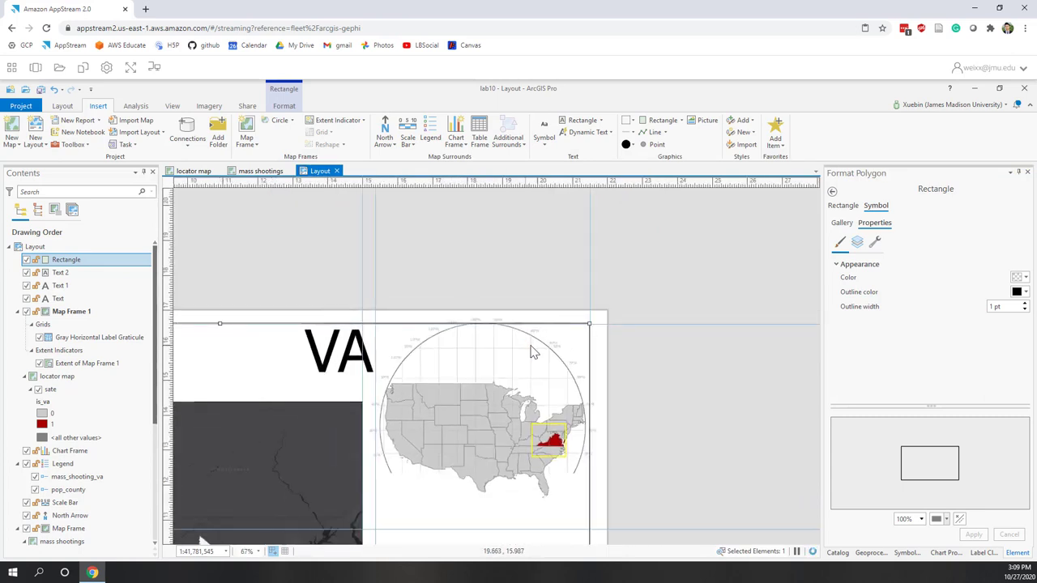
pyautogui.click(476, 414)
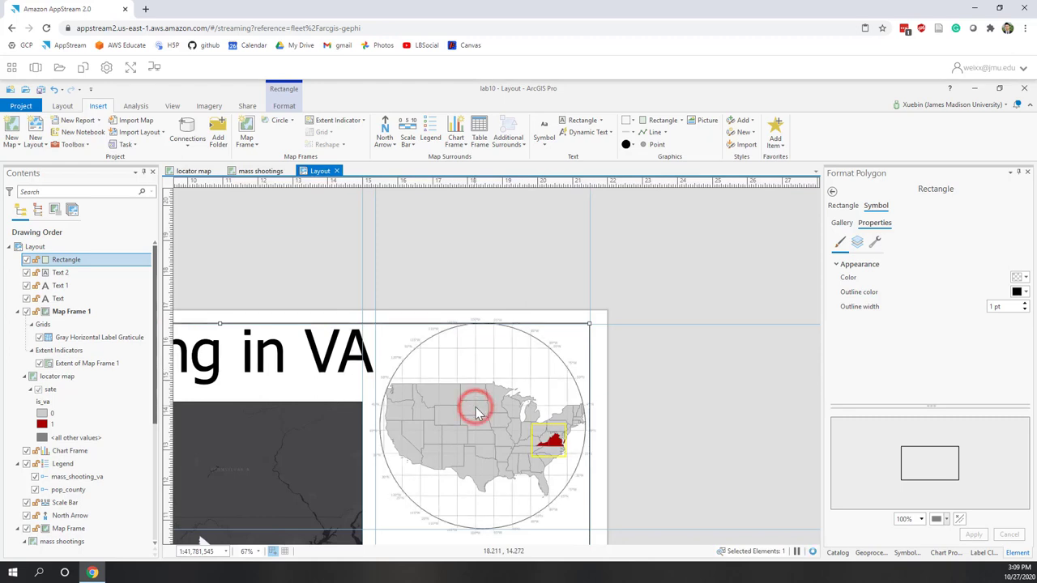
pyautogui.click(731, 261)
pyautogui.scroll(-2, 732, 261)
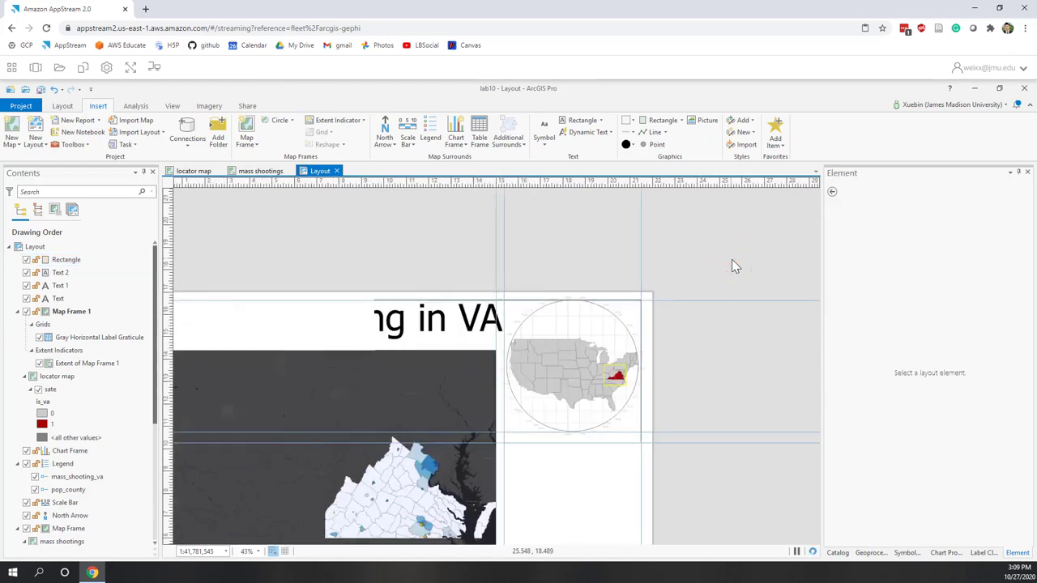
pyautogui.click(585, 356)
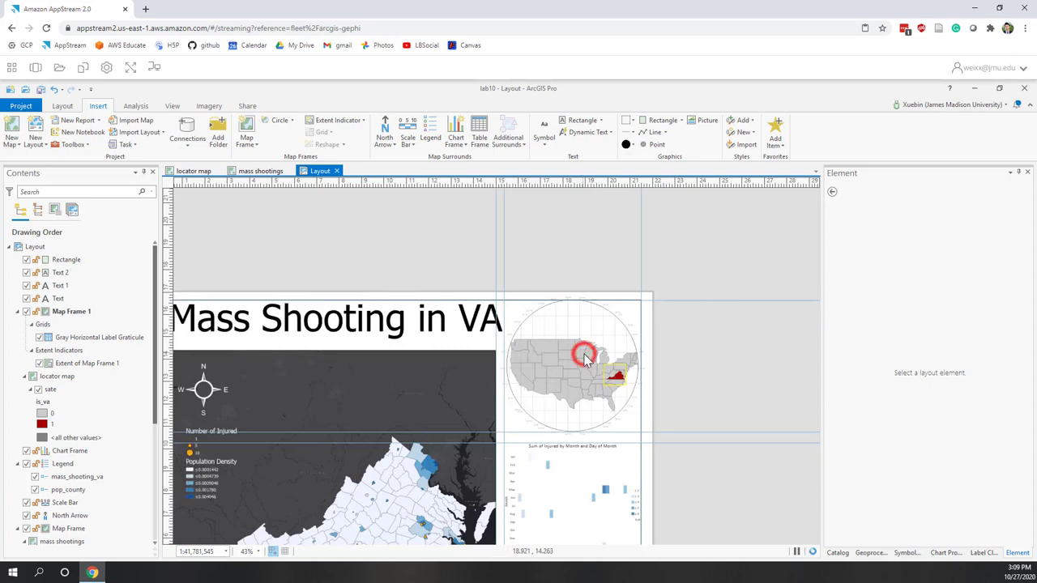
pyautogui.click(547, 358)
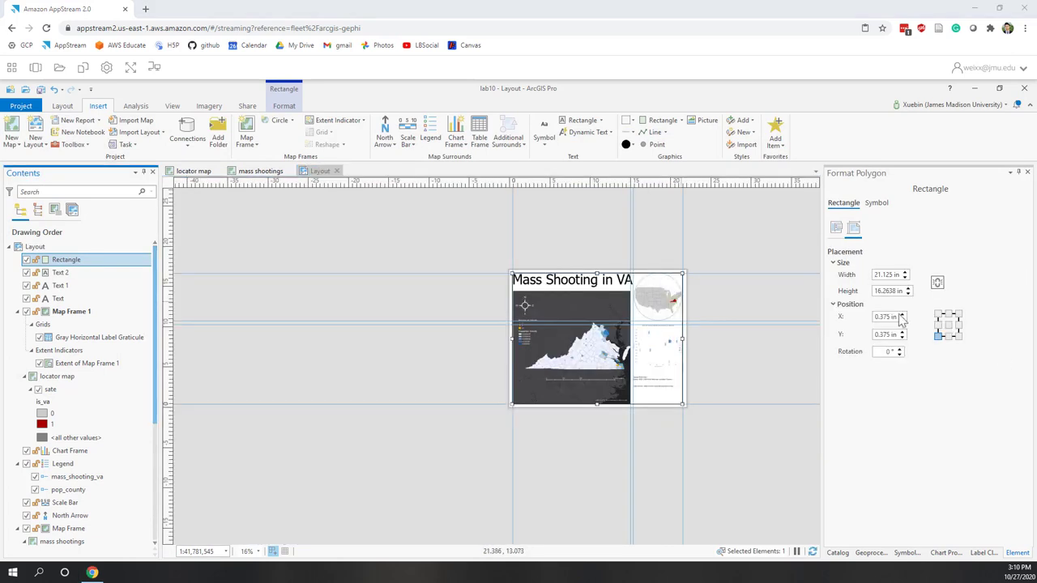
pyautogui.click(660, 302)
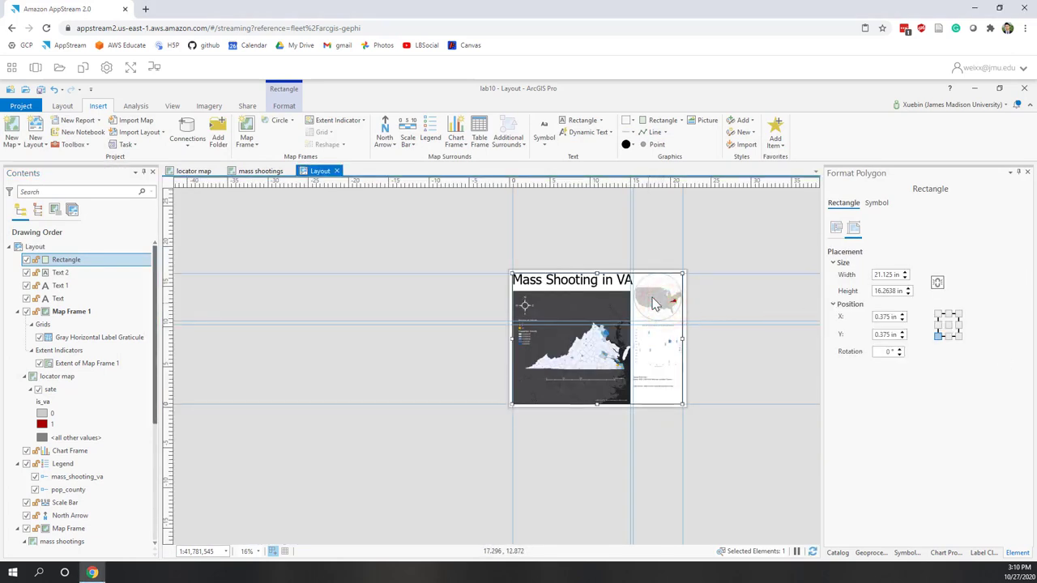
# Shrink the locator map frame to about 5.6 in square so it sits inside the enclosing rectangle, and deselect it.
pyautogui.click(81, 317)
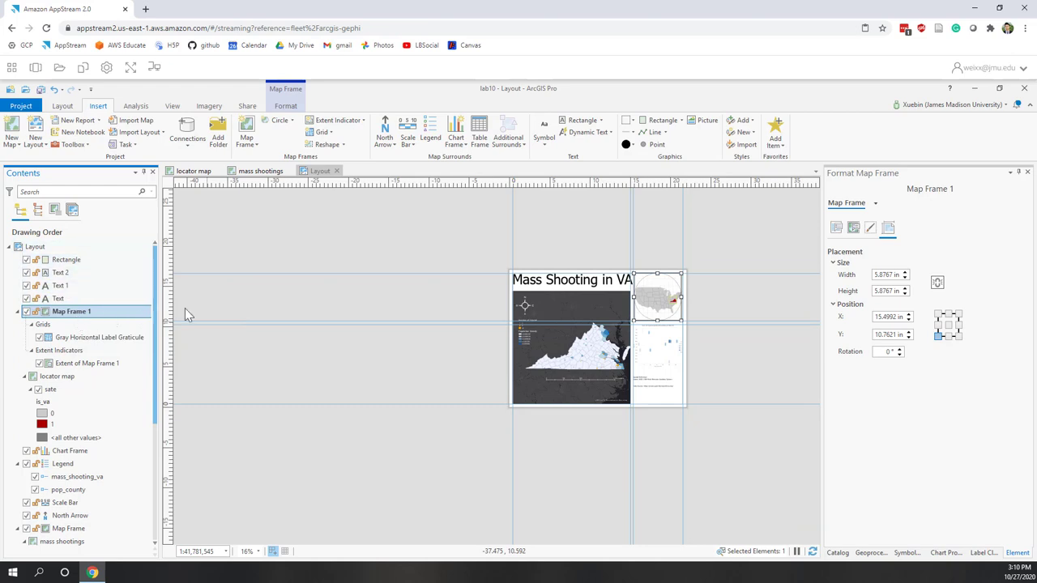
pyautogui.scroll(2, 682, 277)
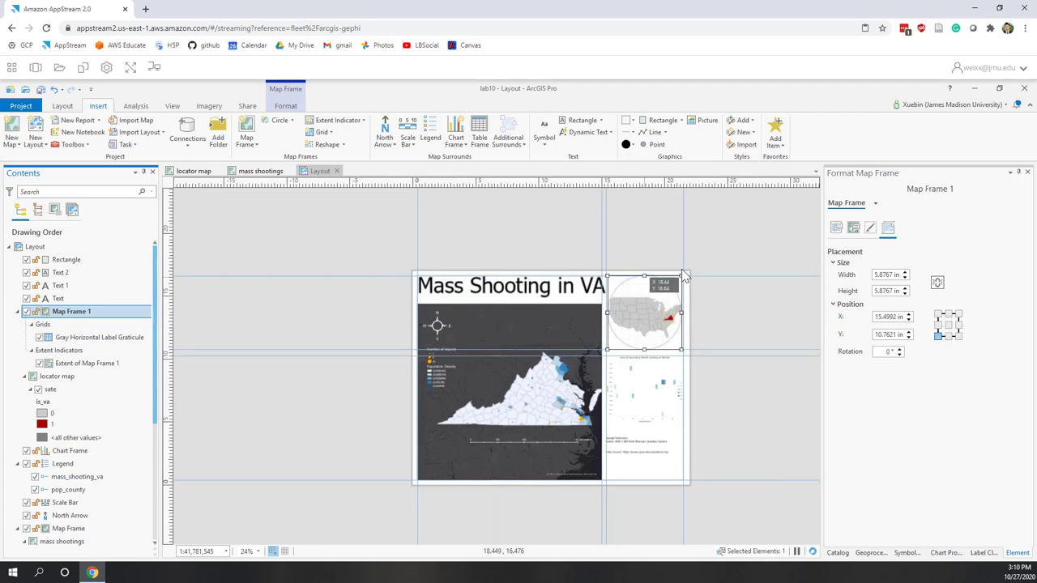
pyautogui.scroll(3, 683, 276)
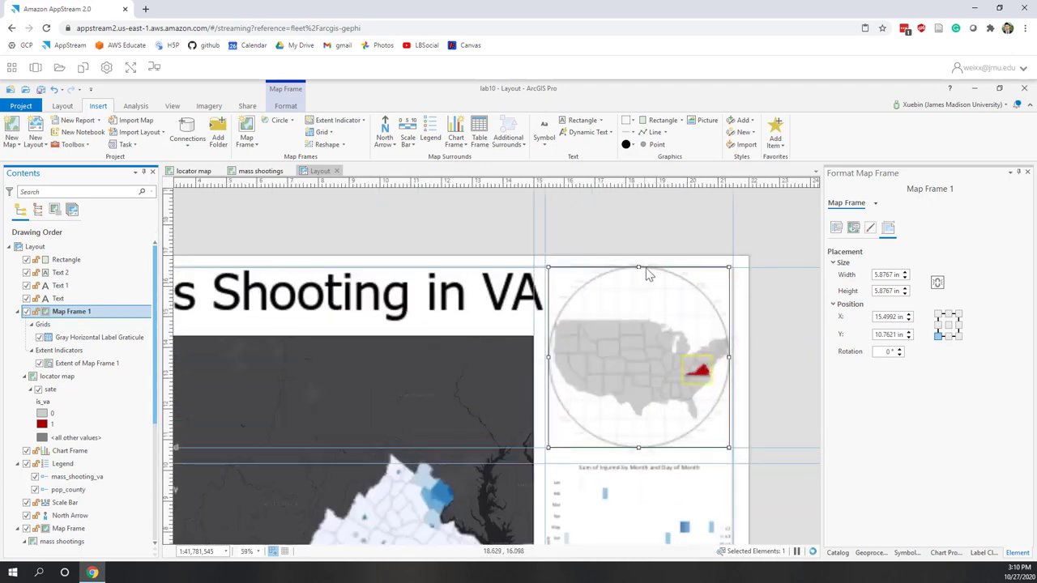
pyautogui.click(639, 268)
pyautogui.moveTo(639, 269); pyautogui.dragTo(639, 277)
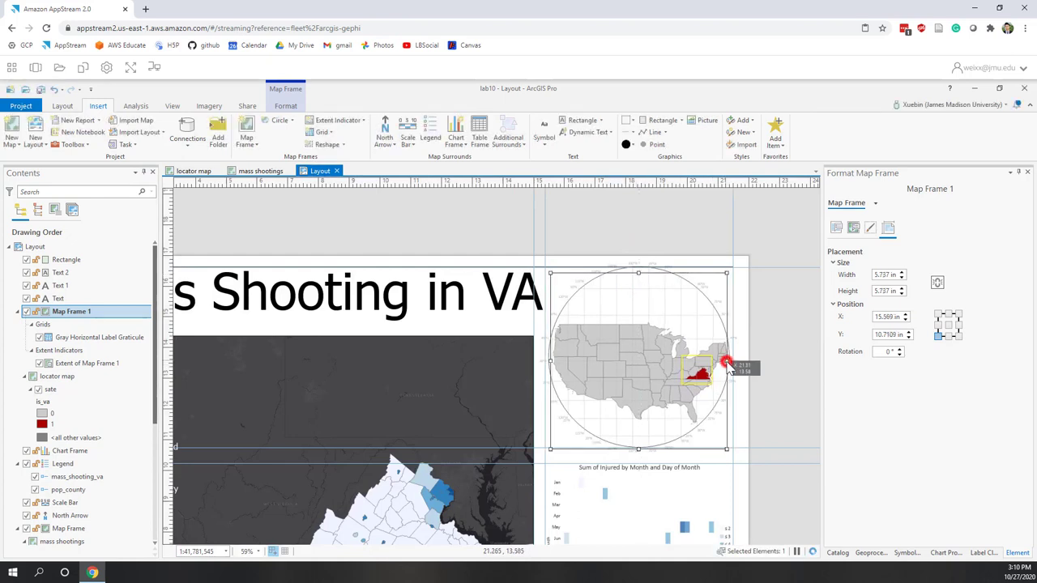
pyautogui.moveTo(728, 363); pyautogui.dragTo(721, 368)
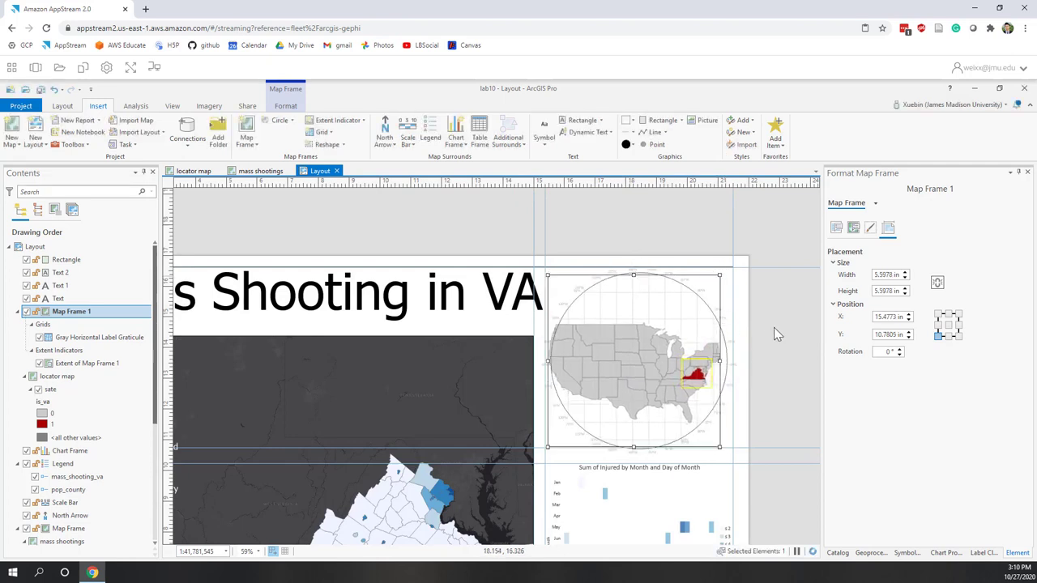
pyautogui.click(774, 328)
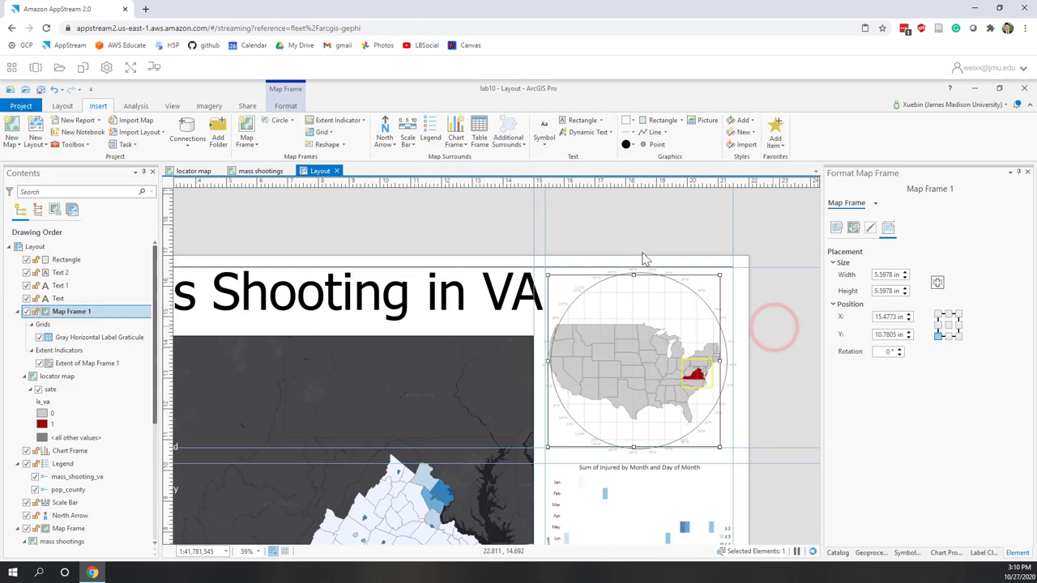
pyautogui.scroll(-2, 595, 233)
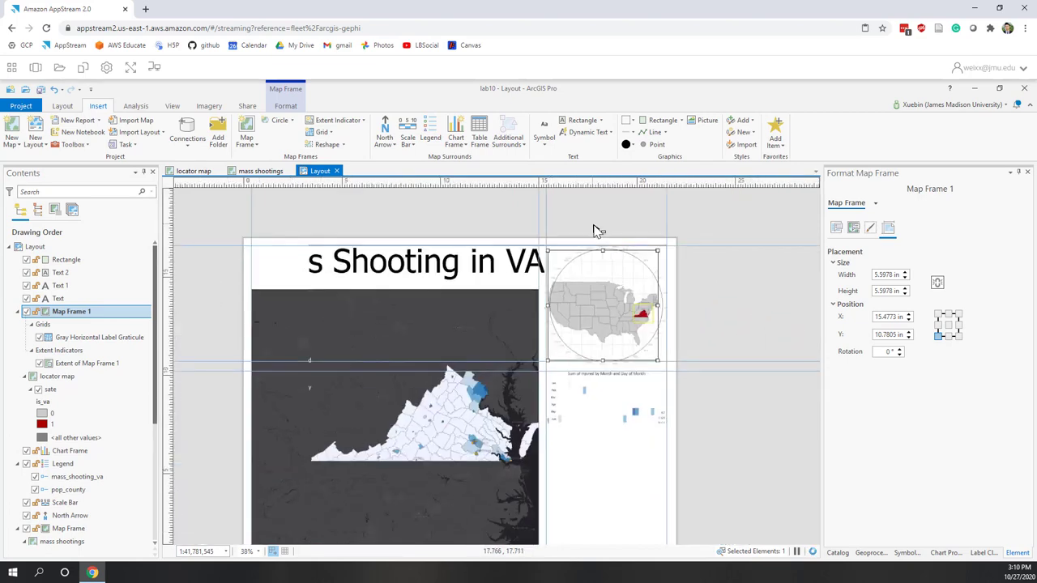
pyautogui.click(760, 274)
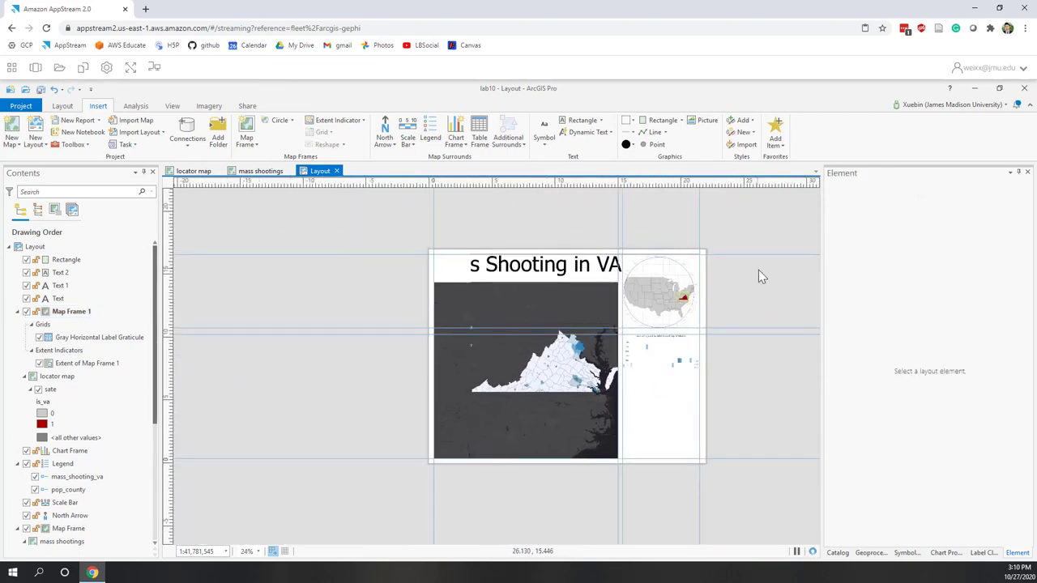
pyautogui.scroll(-1, 760, 274)
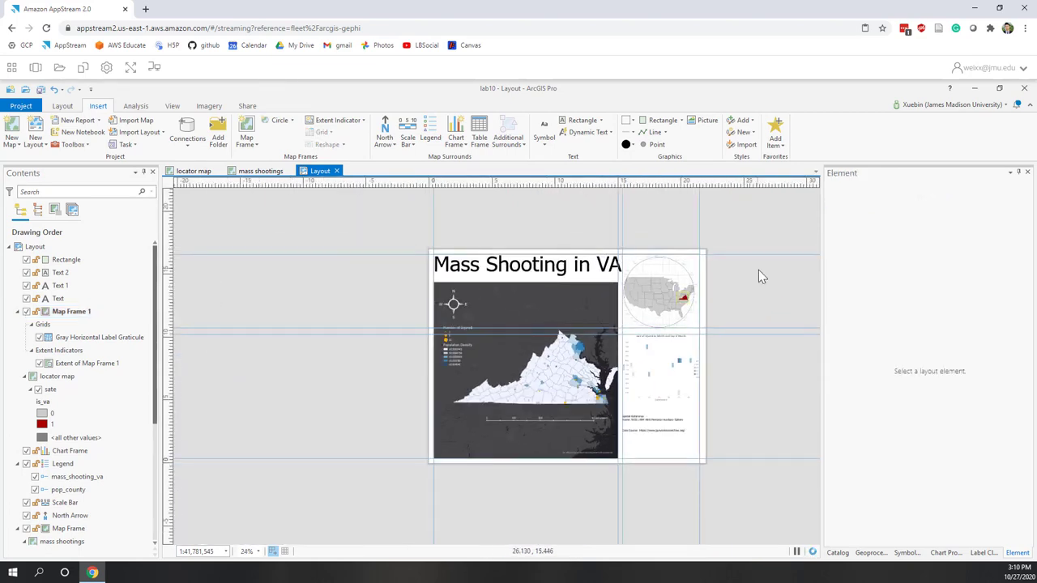
# Remove all guides from the layout and save the project.
pyautogui.rightClick(489, 182)
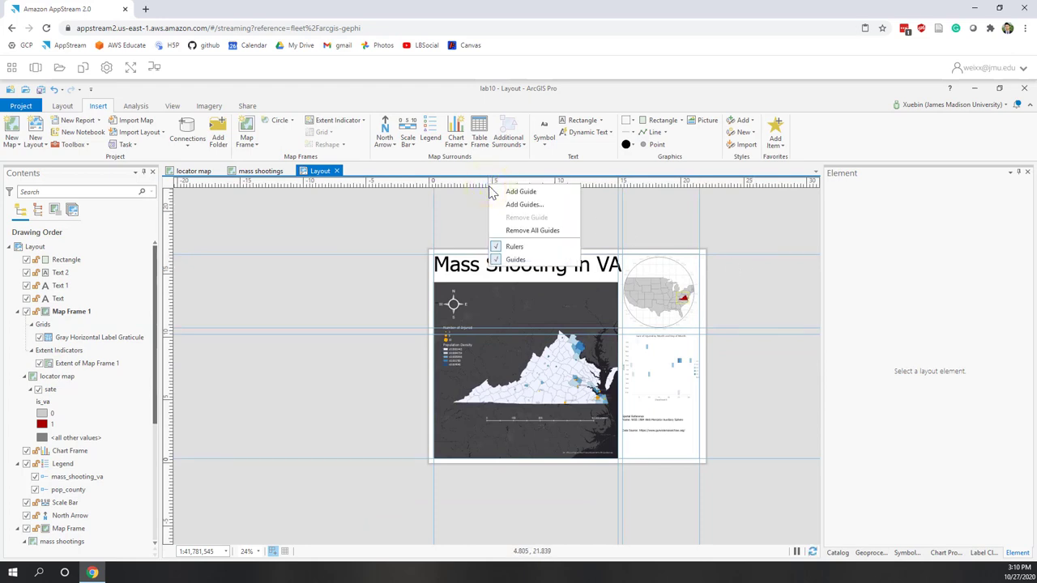
pyautogui.click(520, 231)
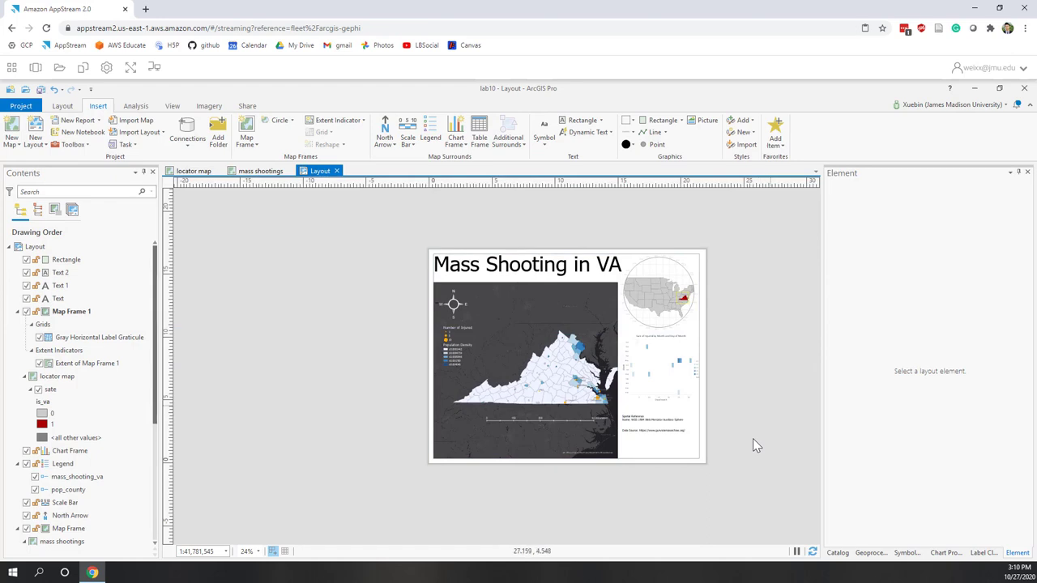
pyautogui.click(41, 89)
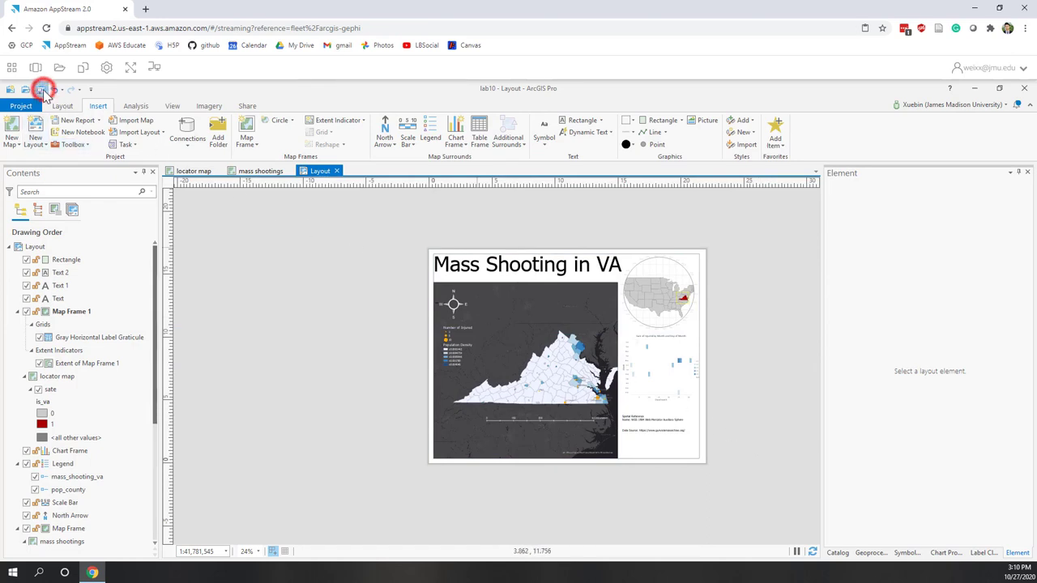